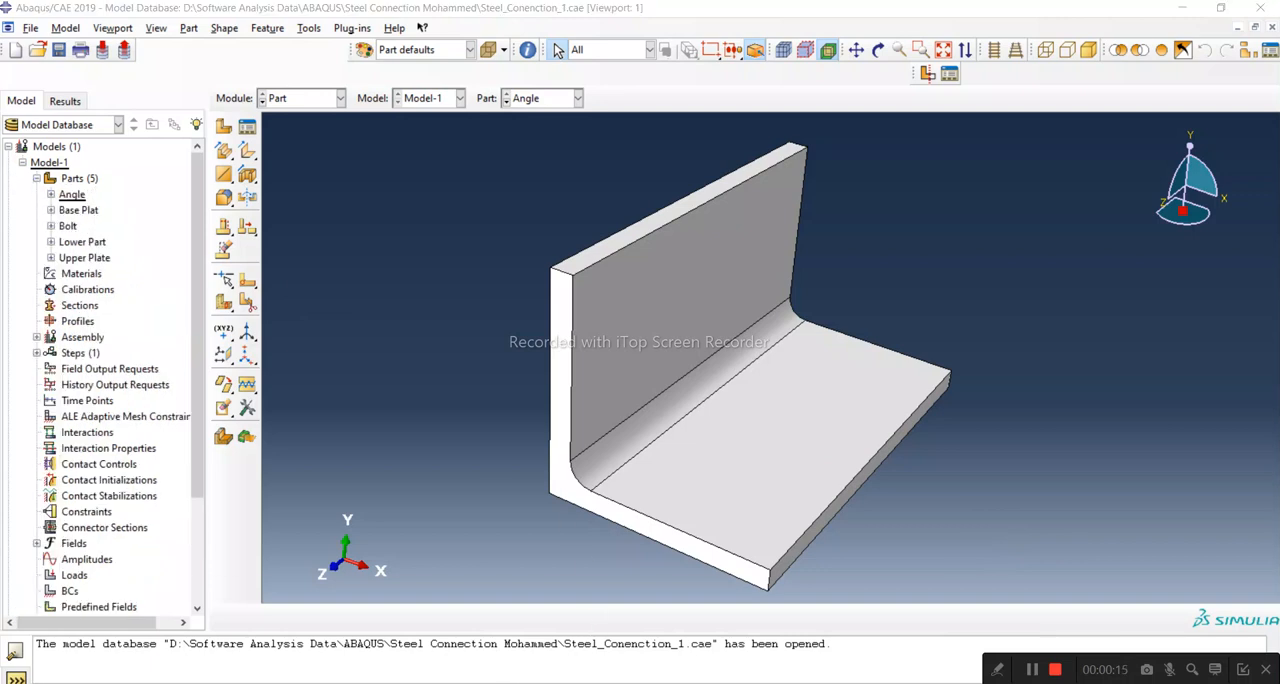
Step: Switch to the PDF of preliminary steel angle drawings and go to the Type-1 angles connection on page 1
{"action": "left_click", "coordinate": [1200, 625]}
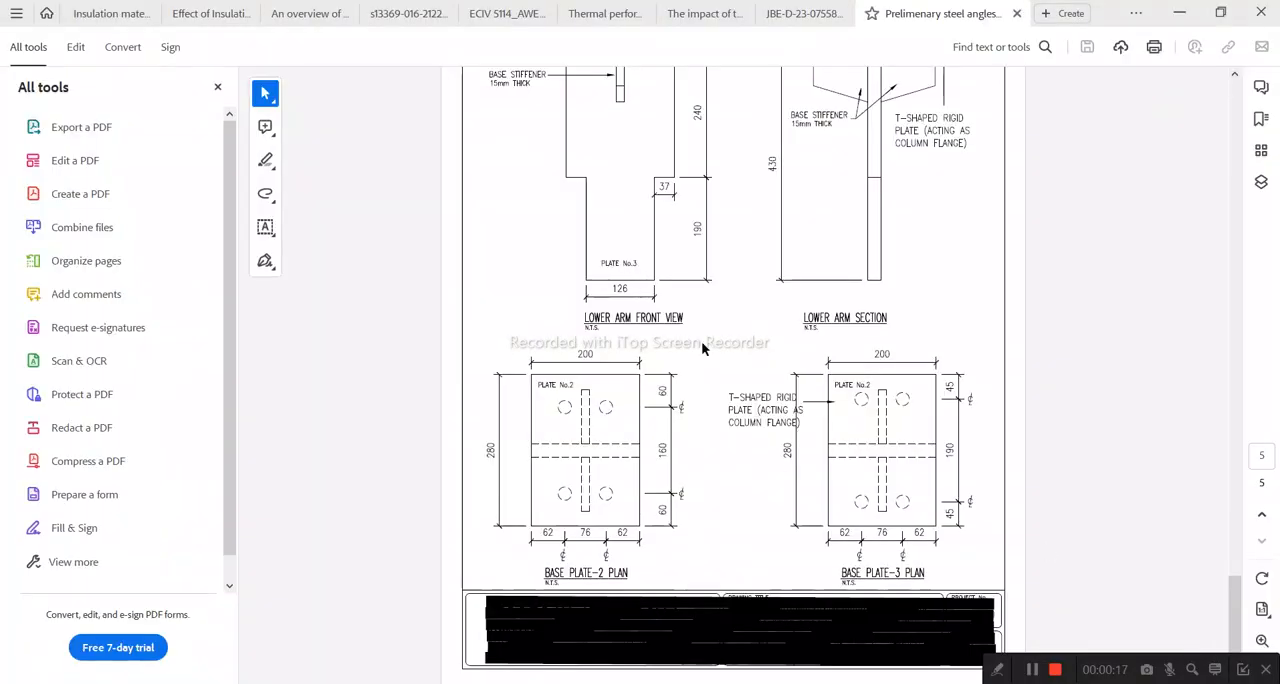
{"action": "scroll", "coordinate": [1030, 443], "scroll_direction": "up", "scroll_amount": 3}
{"action": "mouse_move", "coordinate": [1236, 581]}
{"action": "left_mouse_down"}
{"action": "mouse_move", "coordinate": [1220, 197]}
{"action": "mouse_move", "coordinate": [1230, 128]}
{"action": "left_mouse_up"}
{"action": "scroll", "coordinate": [690, 260], "scroll_direction": "up", "scroll_amount": 1}
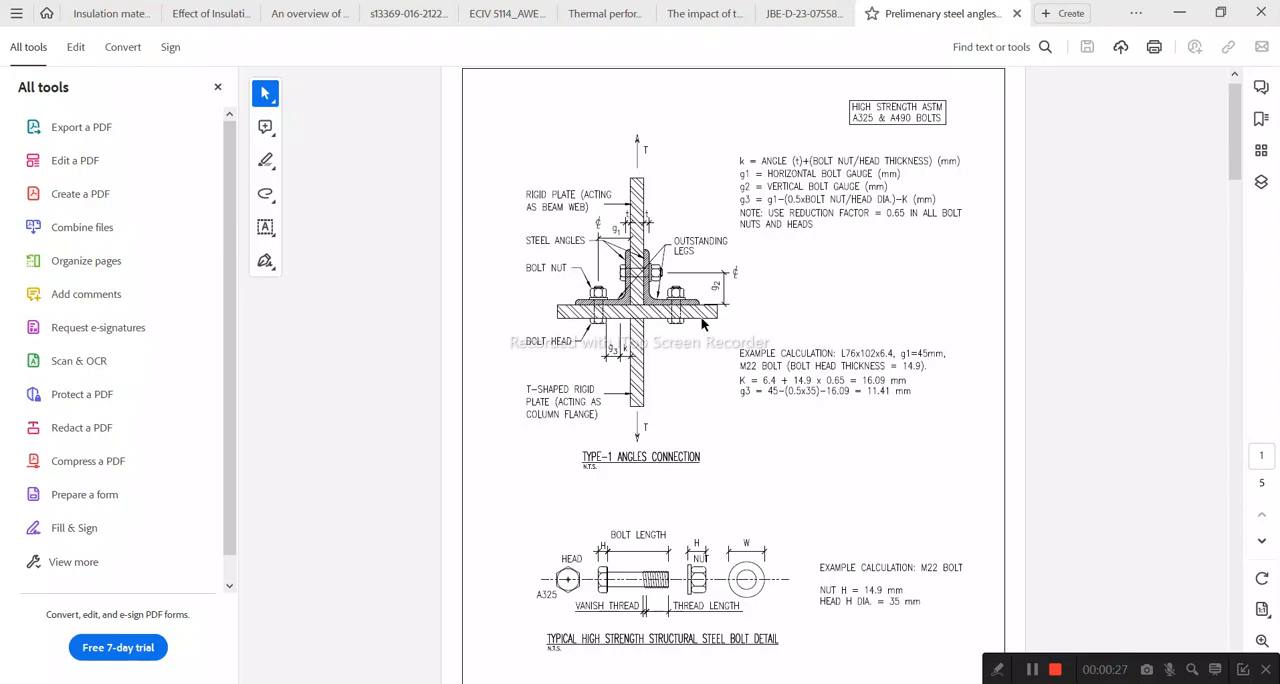
Step: Return to Abaqus/CAE and inspect the Base Plat, Bolt, Lower Part and Upper Plate parts one after another
{"action": "left_click", "coordinate": [655, 683]}
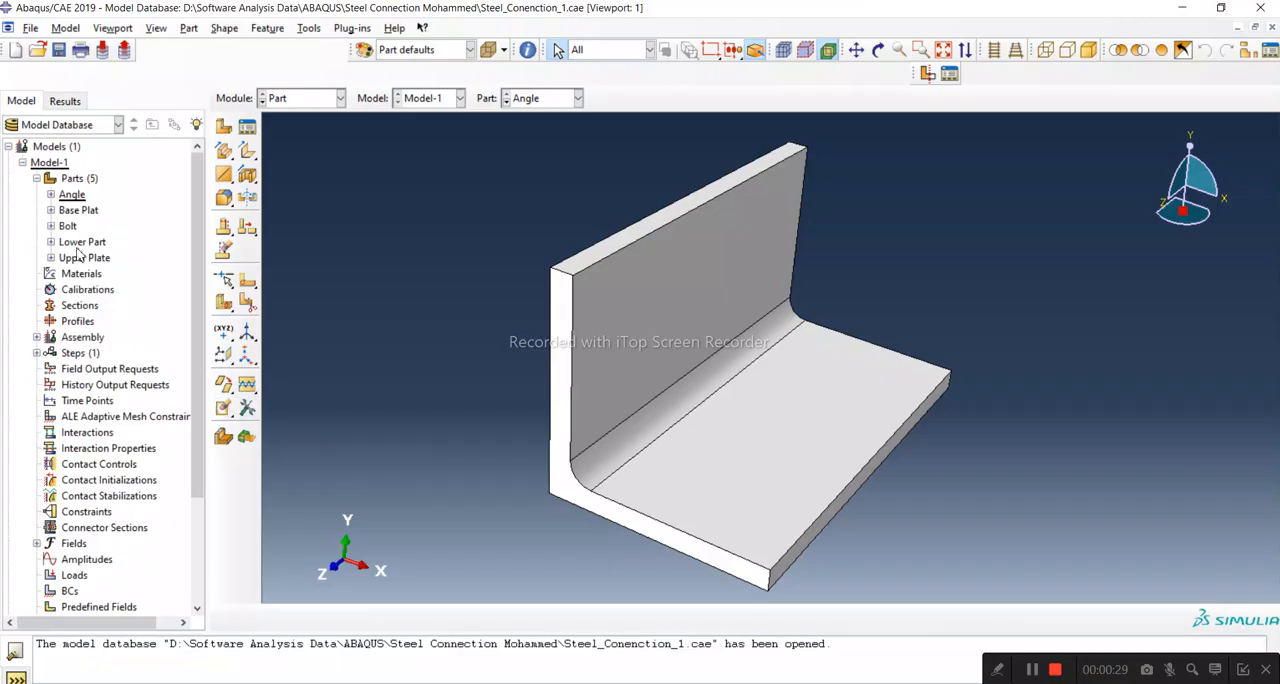
{"action": "left_click", "coordinate": [82, 212]}
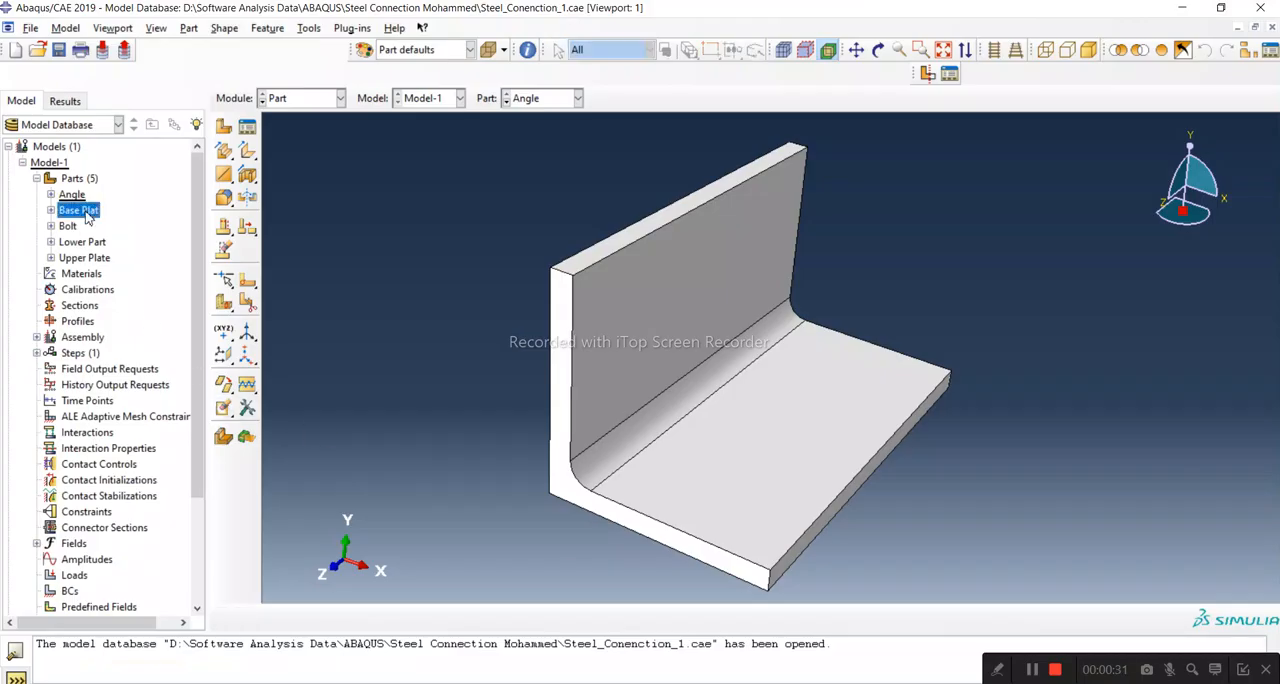
{"action": "left_click", "coordinate": [67, 228]}
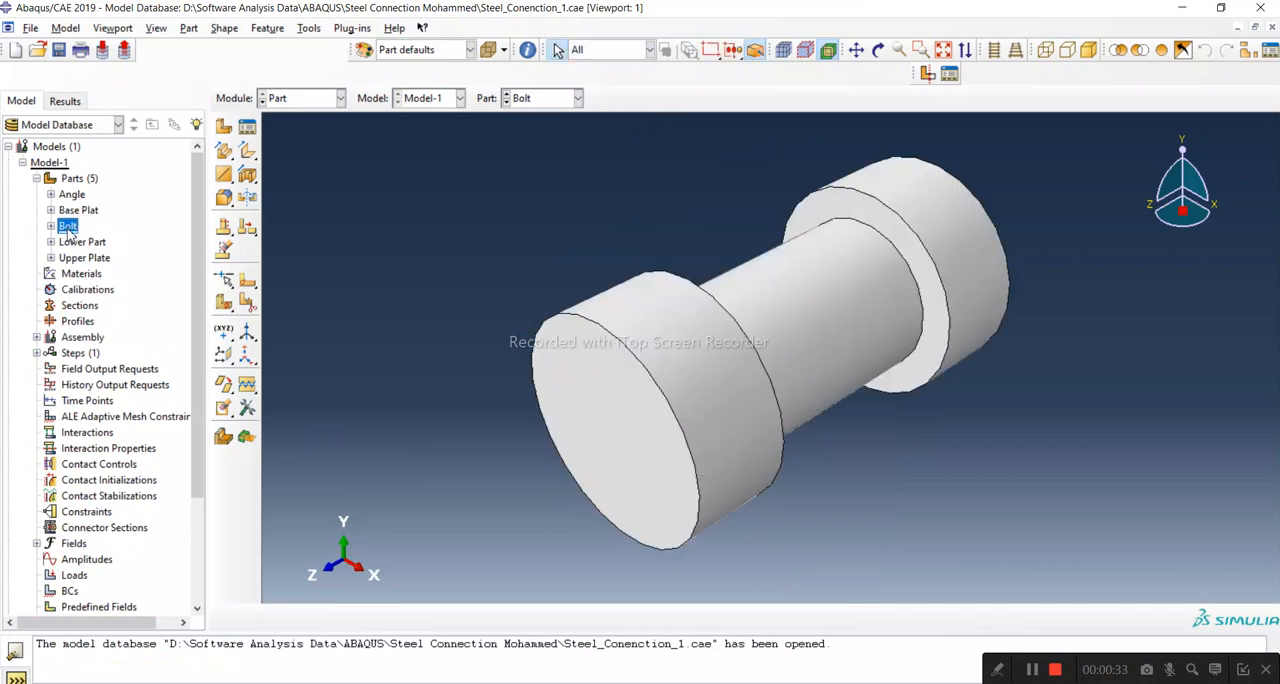
{"action": "left_click", "coordinate": [84, 243]}
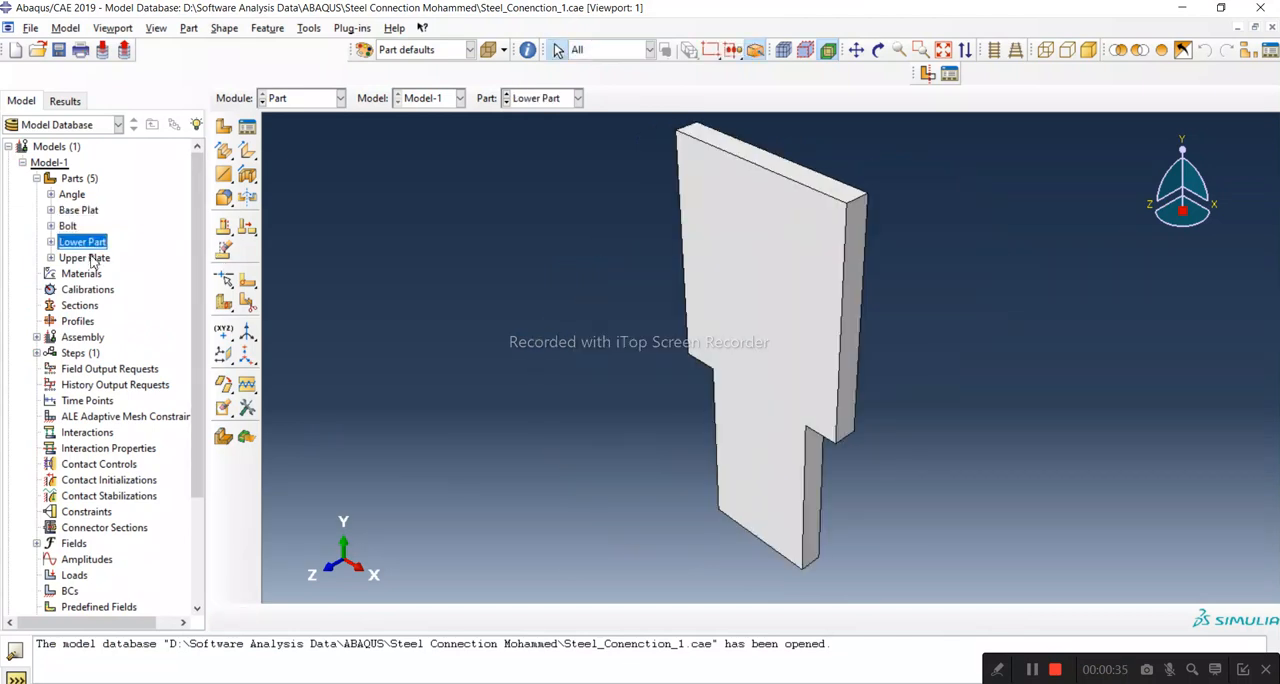
{"action": "left_click", "coordinate": [98, 259]}
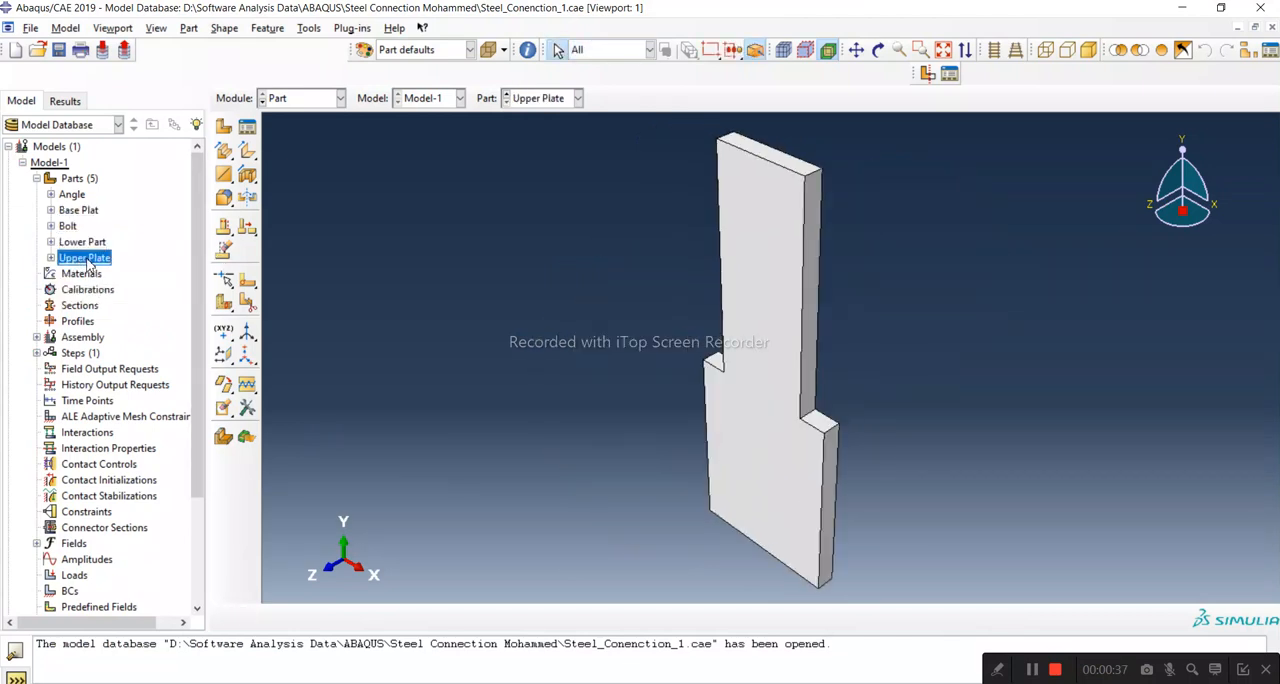
{"action": "left_click", "coordinate": [86, 243]}
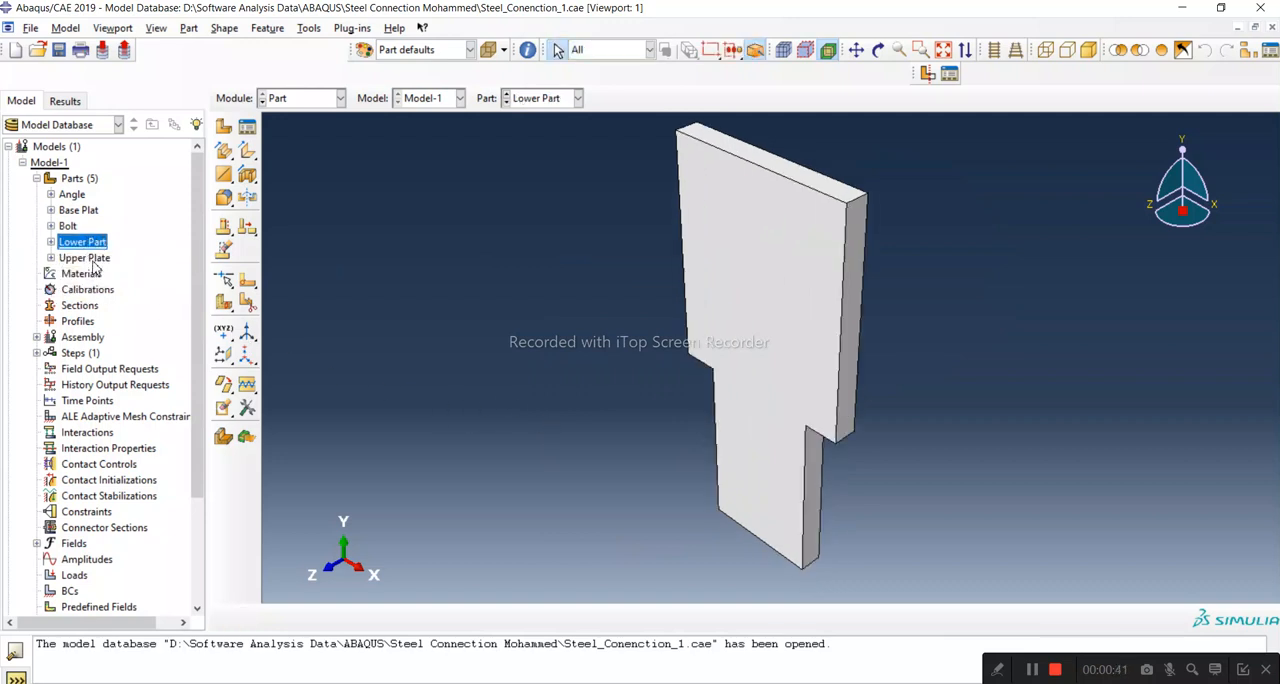
{"action": "left_click", "coordinate": [90, 258]}
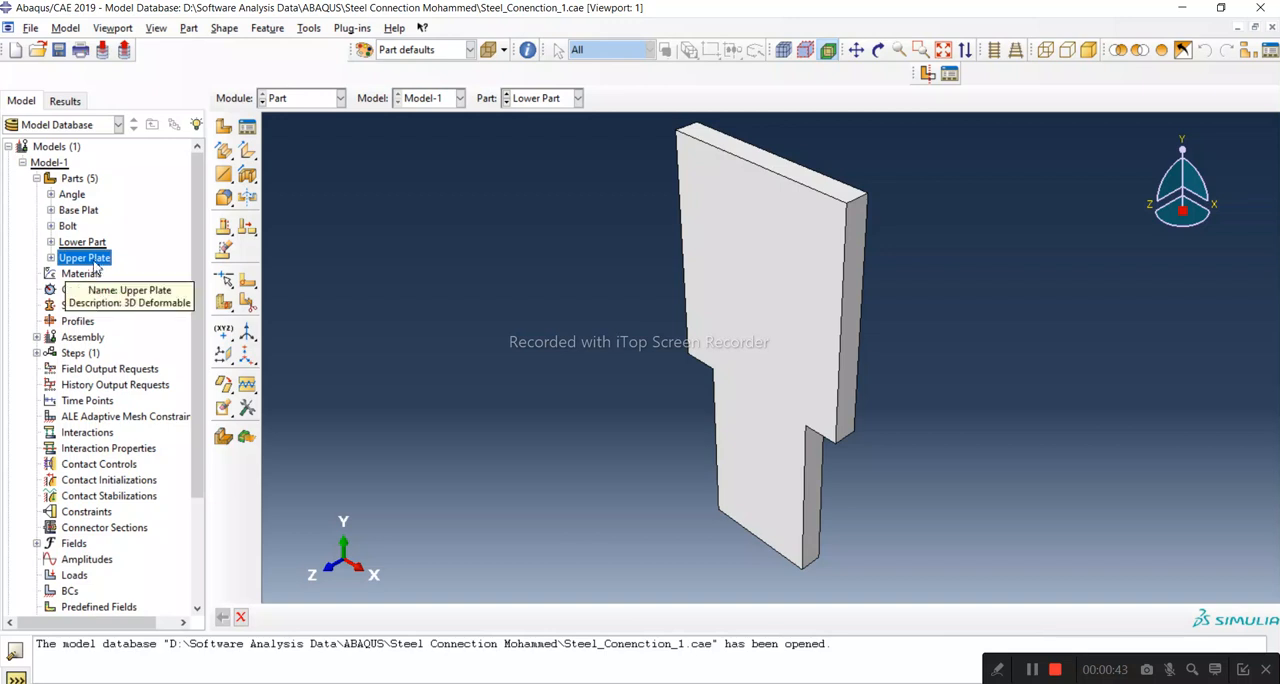
{"action": "left_click", "coordinate": [878, 49]}
{"action": "left_click_drag", "start_coordinate": [812, 405], "coordinate": [888, 322]}
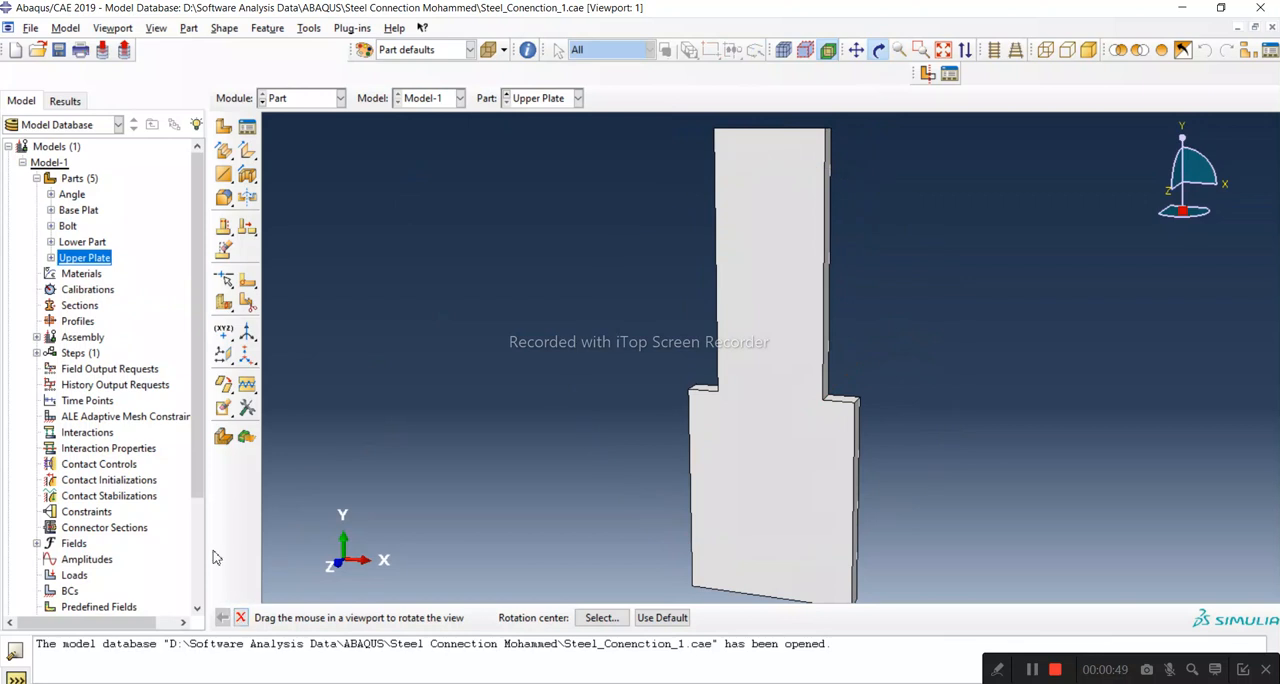
{"action": "double_click", "coordinate": [84, 242]}
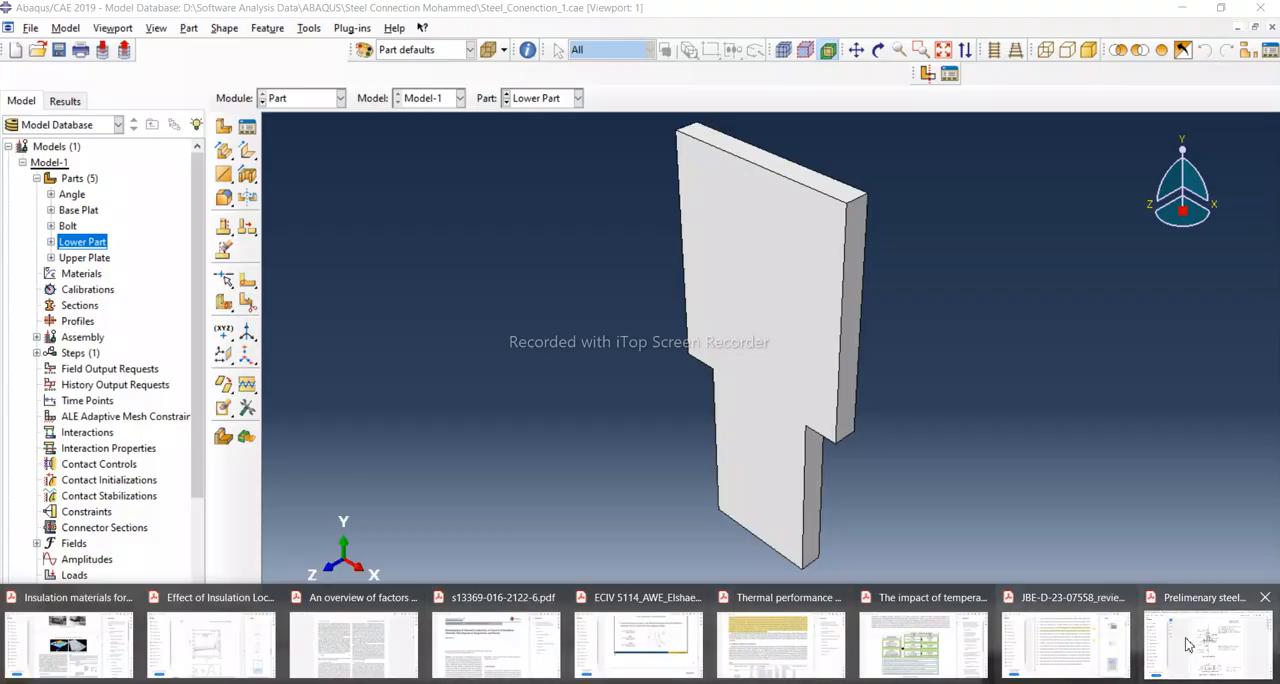
Step: In the PDF drawings, examine the dimensions of the upper arm, base plate and lower arm on pages 4 and 5
{"action": "left_click", "coordinate": [1190, 640]}
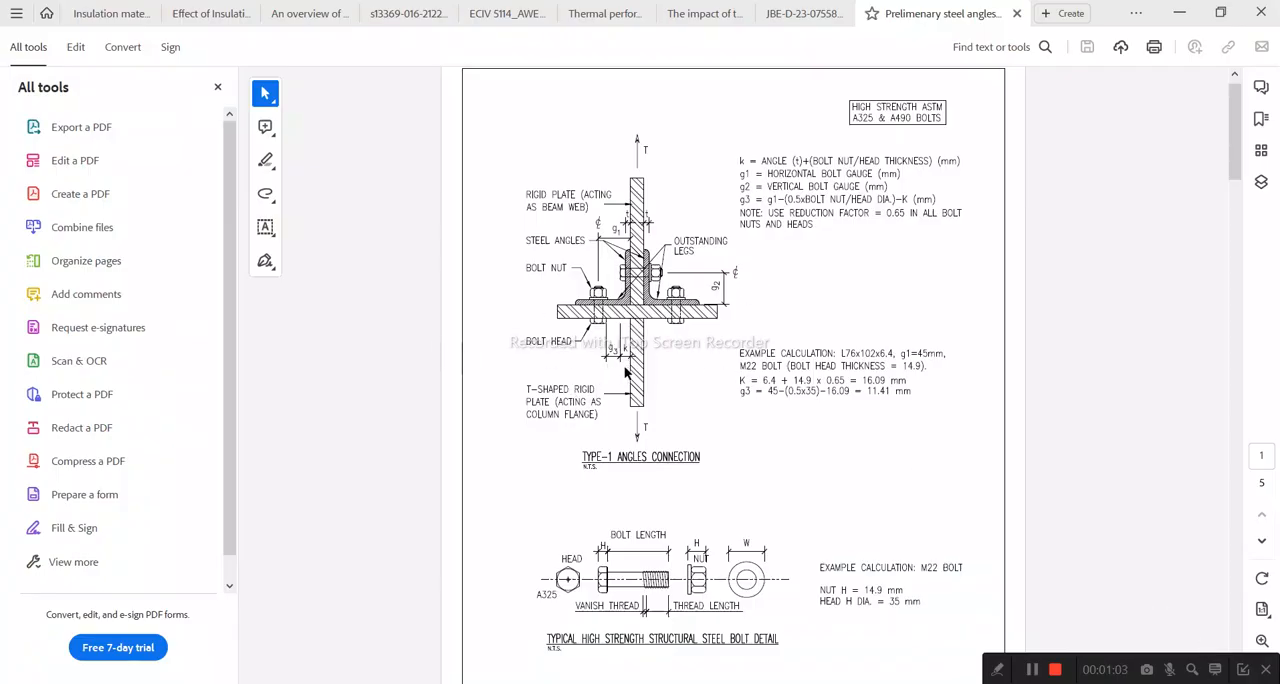
{"action": "scroll", "coordinate": [630, 330], "scroll_direction": "down", "scroll_amount": 15}
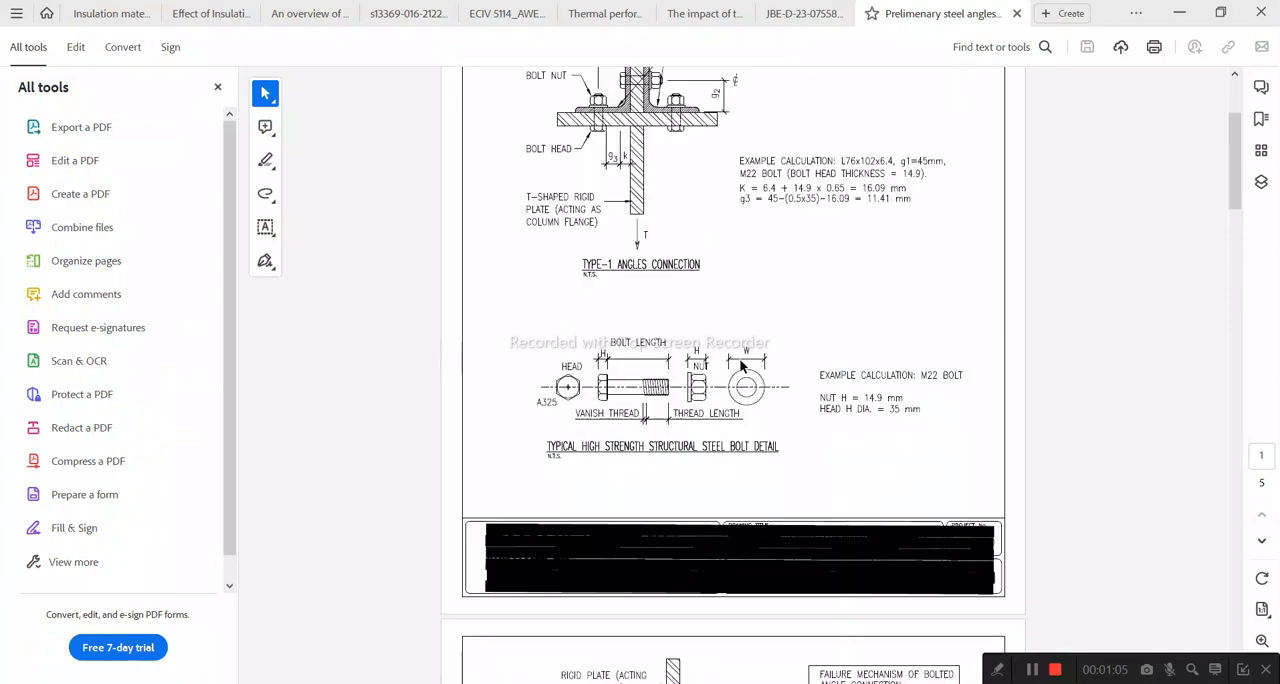
{"action": "scroll", "coordinate": [744, 393], "scroll_direction": "down", "scroll_amount": 15}
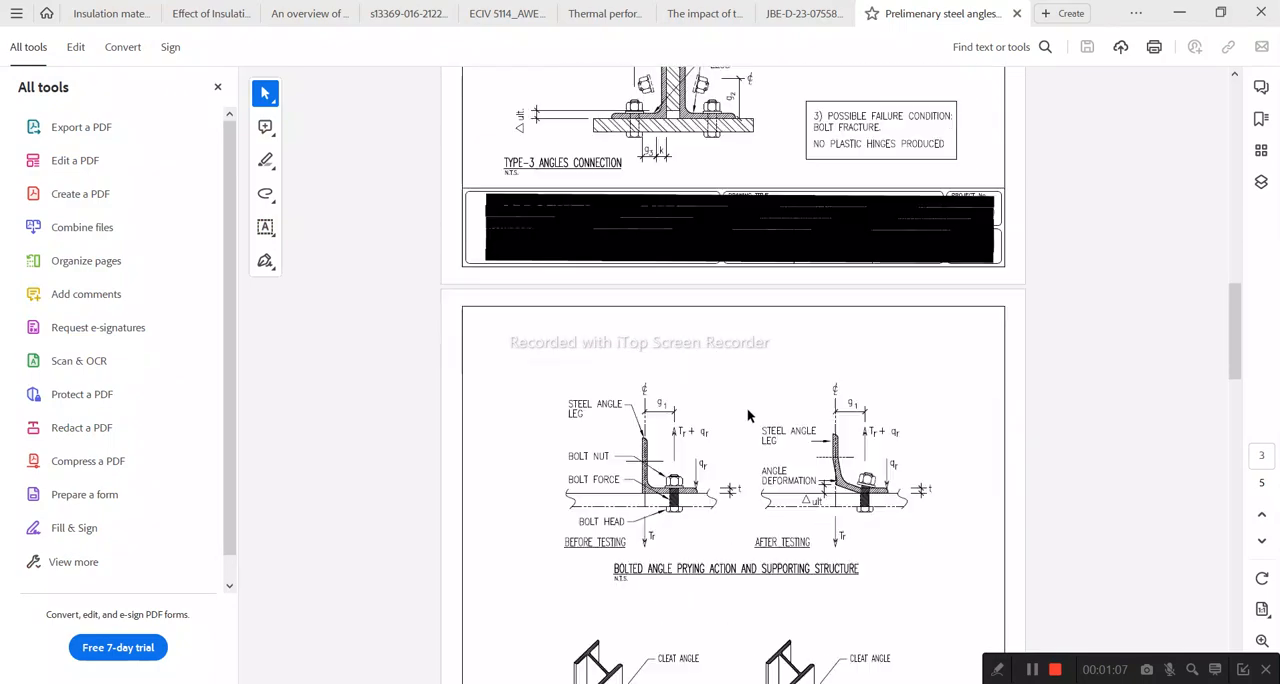
{"action": "scroll", "coordinate": [738, 403], "scroll_direction": "down", "scroll_amount": 3}
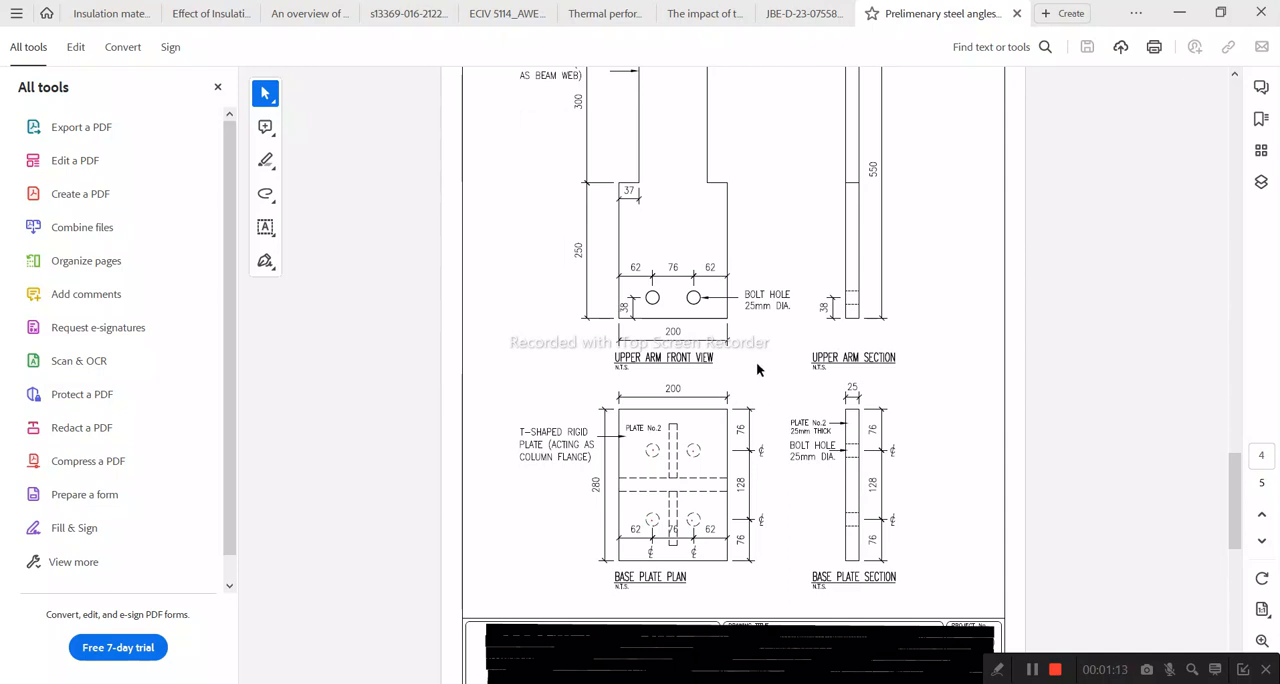
{"action": "scroll", "coordinate": [752, 371], "scroll_direction": "up", "scroll_amount": 2}
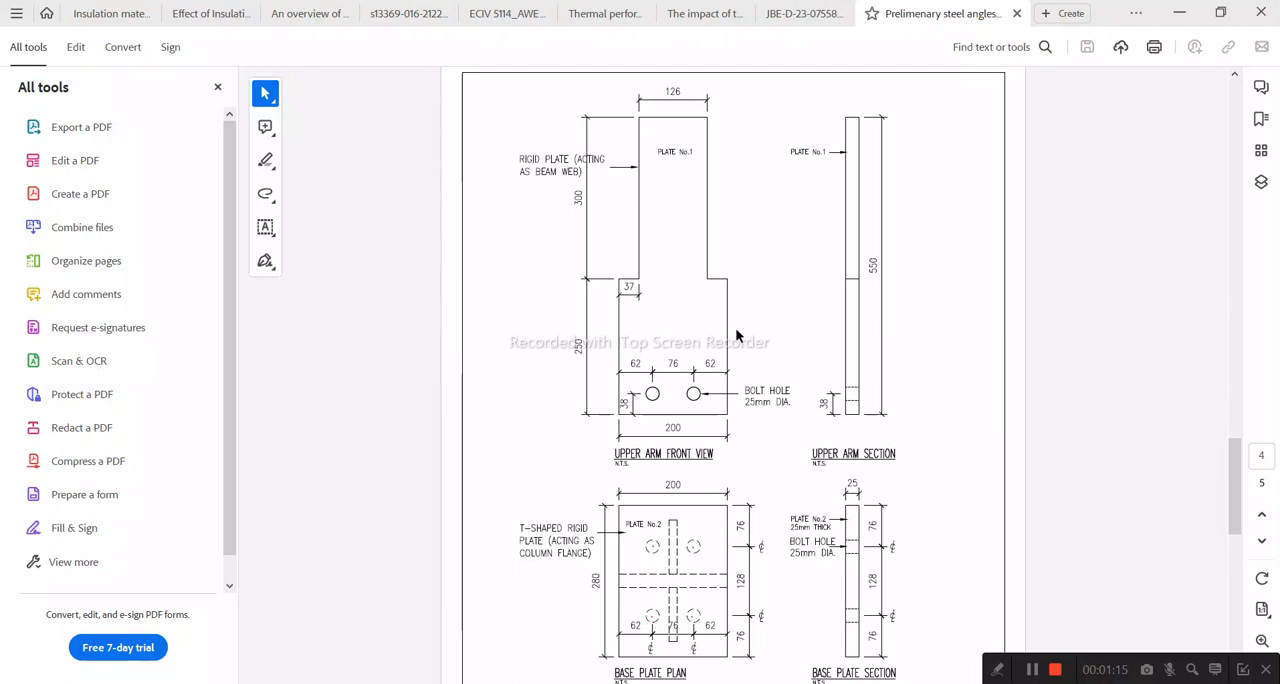
{"action": "scroll", "coordinate": [599, 298], "scroll_direction": "down", "scroll_amount": 3}
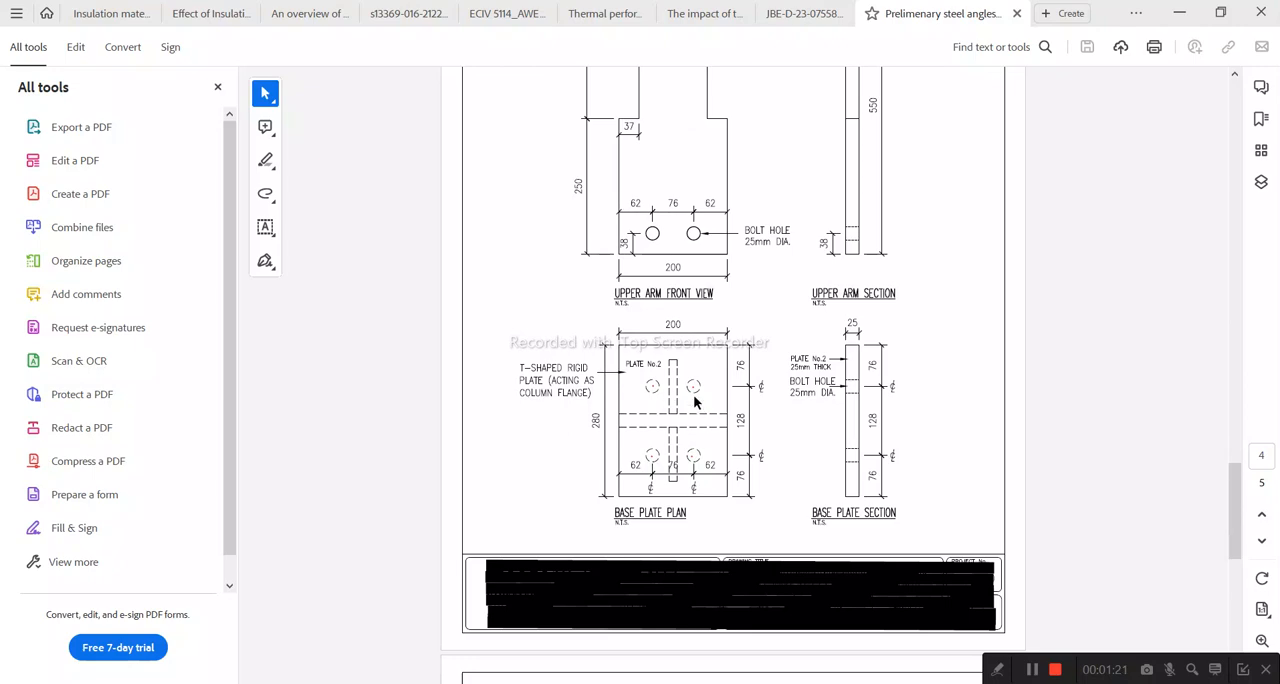
{"action": "scroll", "coordinate": [657, 419], "scroll_direction": "up", "scroll_amount": 1}
{"action": "scroll", "coordinate": [655, 431], "scroll_direction": "down", "scroll_amount": 5}
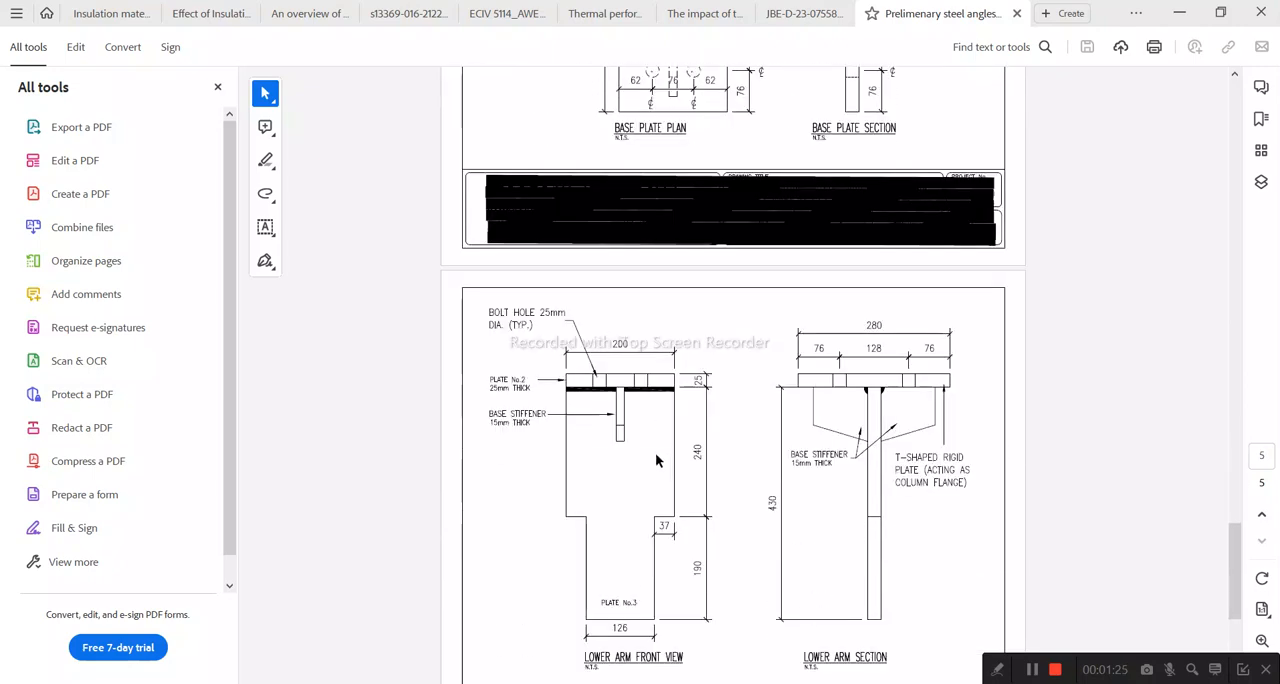
{"action": "scroll", "coordinate": [676, 385], "scroll_direction": "down", "scroll_amount": 3}
{"action": "scroll", "coordinate": [680, 385], "scroll_direction": "down", "scroll_amount": 2}
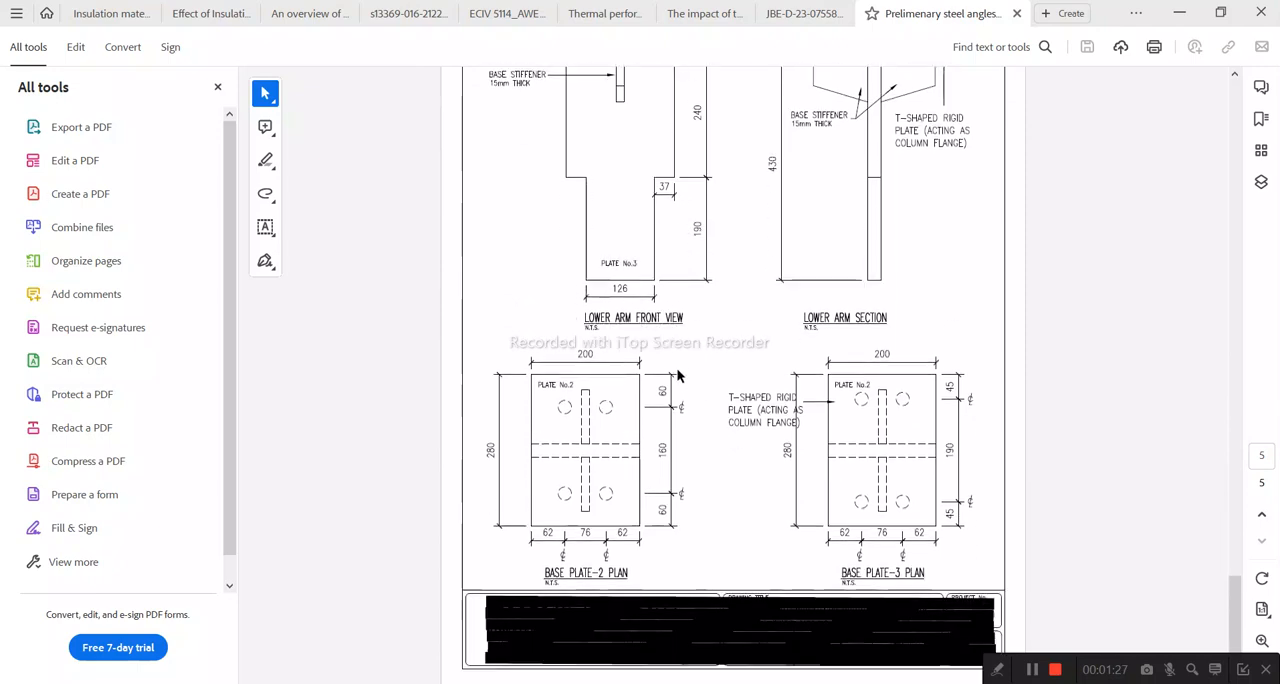
{"action": "scroll", "coordinate": [678, 380], "scroll_direction": "up", "scroll_amount": 5}
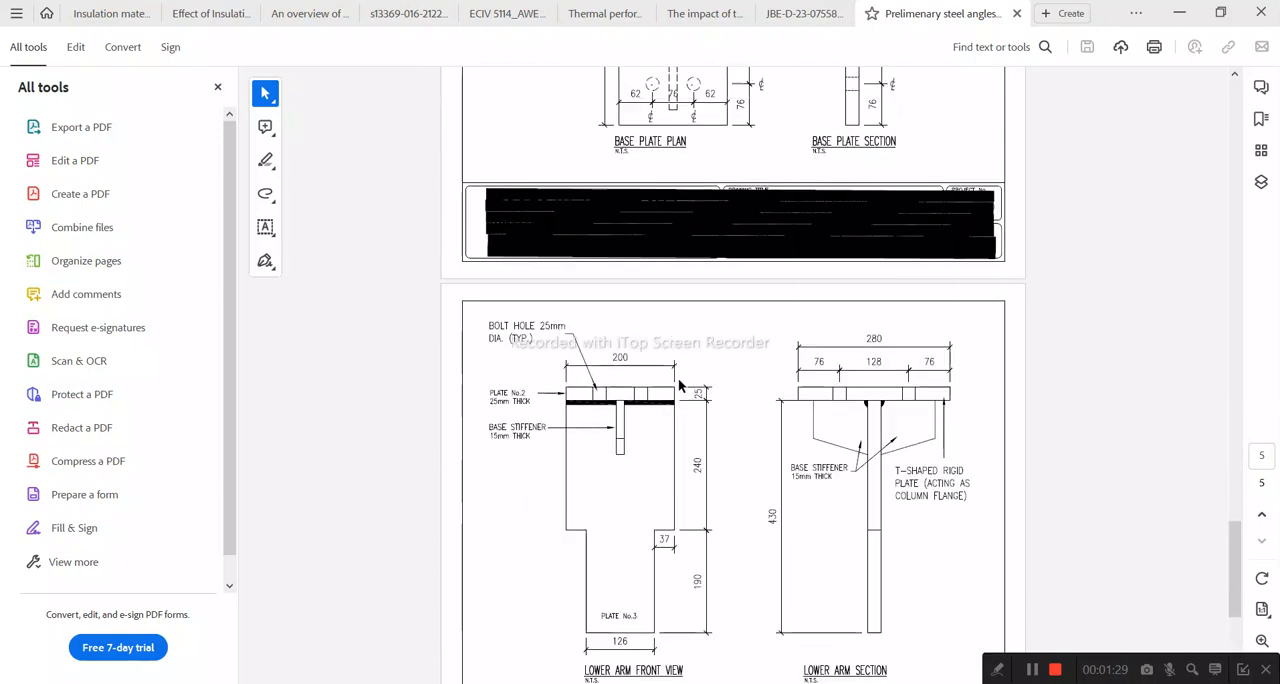
{"action": "scroll", "coordinate": [678, 383], "scroll_direction": "up", "scroll_amount": 1}
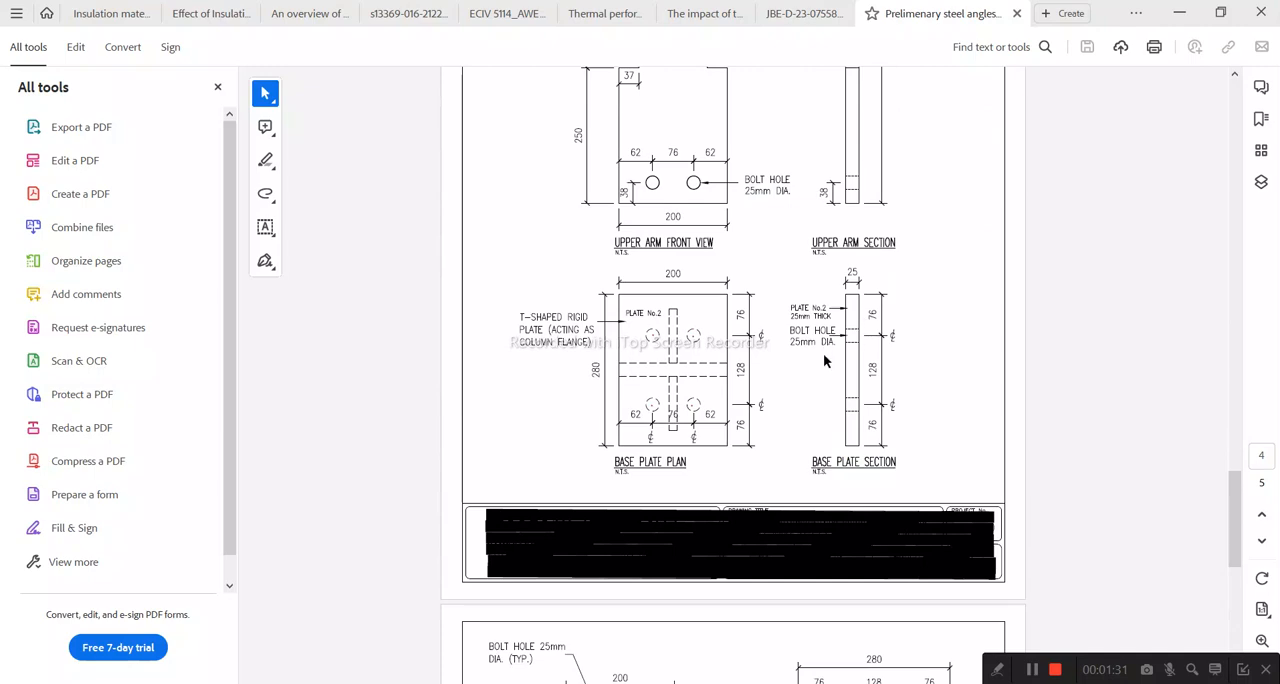
Step: Review the bolted angle prying action, failure conditions and Type-1 angles connection on the first three PDF pages
{"action": "scroll", "coordinate": [820, 362], "scroll_direction": "up", "scroll_amount": 10}
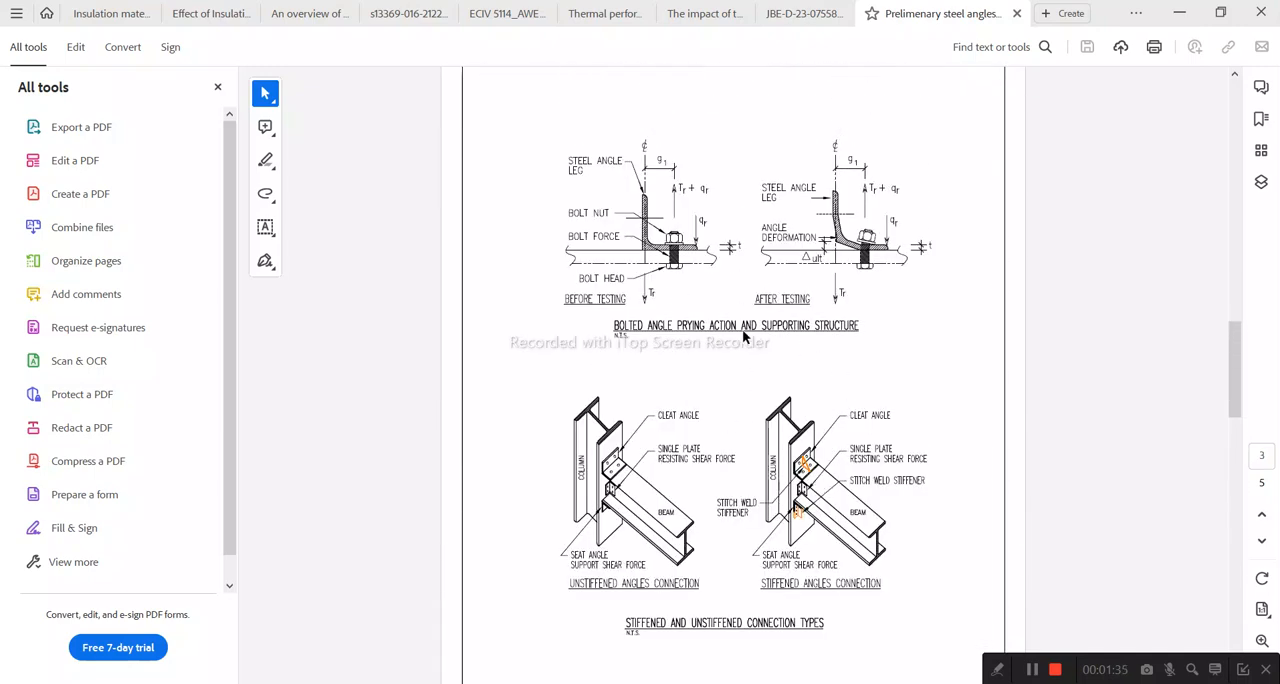
{"action": "scroll", "coordinate": [742, 329], "scroll_direction": "up", "scroll_amount": 10}
{"action": "scroll", "coordinate": [827, 417], "scroll_direction": "down", "scroll_amount": 5}
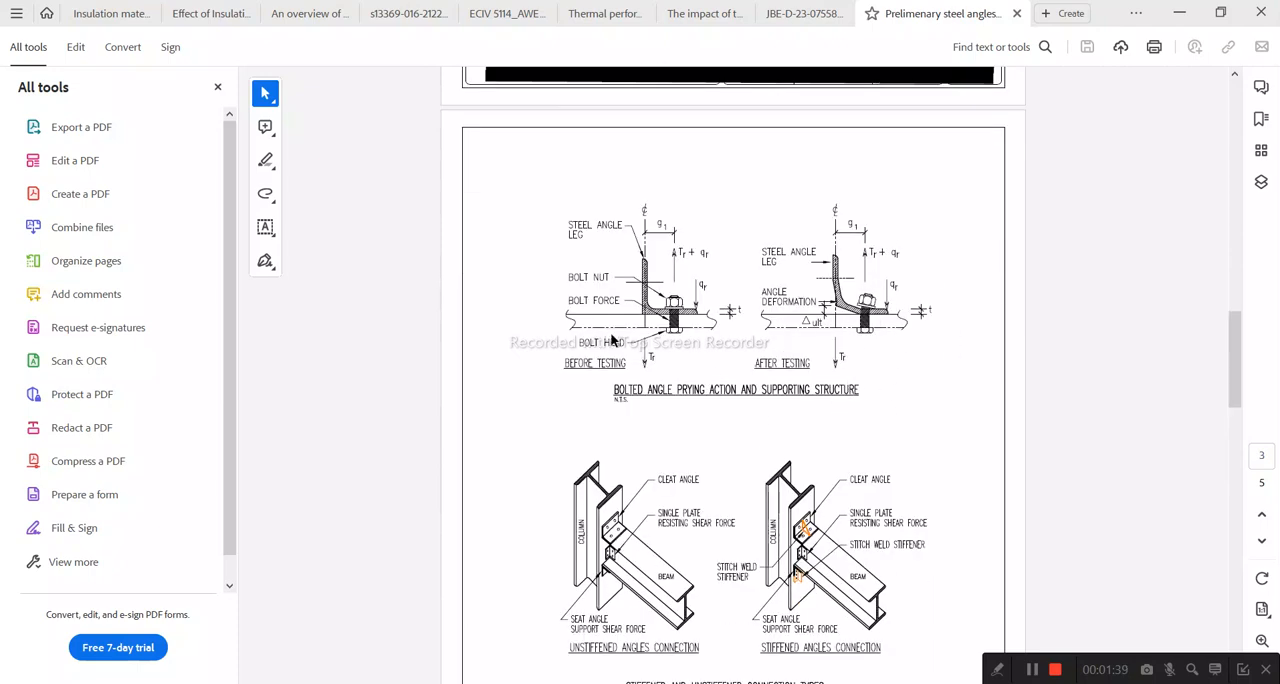
{"action": "scroll", "coordinate": [791, 355], "scroll_direction": "up", "scroll_amount": 5}
{"action": "scroll", "coordinate": [787, 341], "scroll_direction": "up", "scroll_amount": 15}
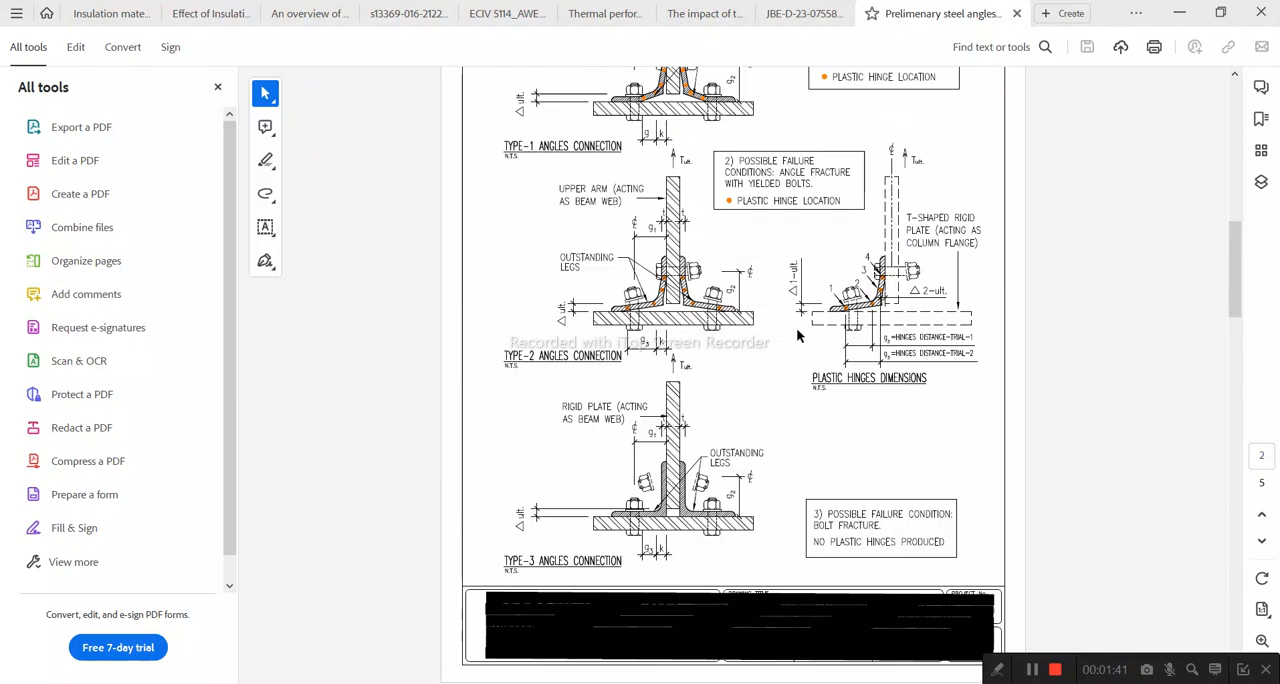
{"action": "scroll", "coordinate": [772, 340], "scroll_direction": "up", "scroll_amount": 4}
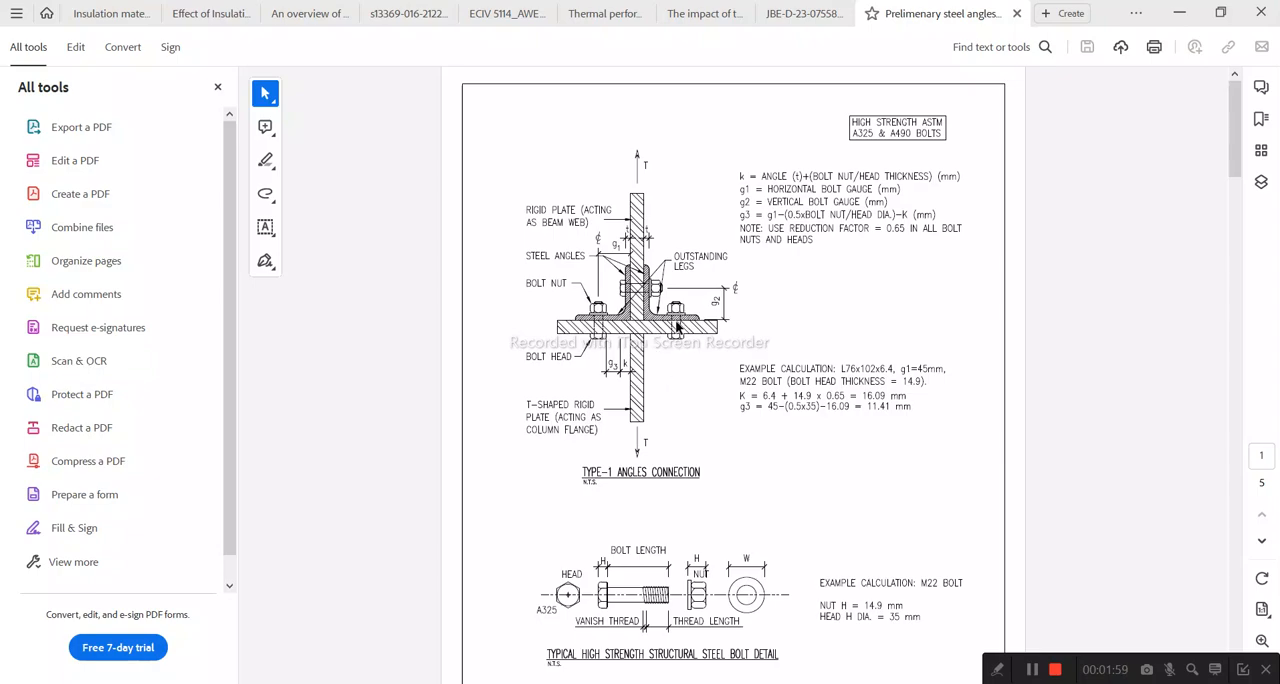
Step: Go to the base plate plan and section on page 4 and examine the bolt hole spacing
{"action": "scroll", "coordinate": [780, 400], "scroll_direction": "down", "scroll_amount": 15}
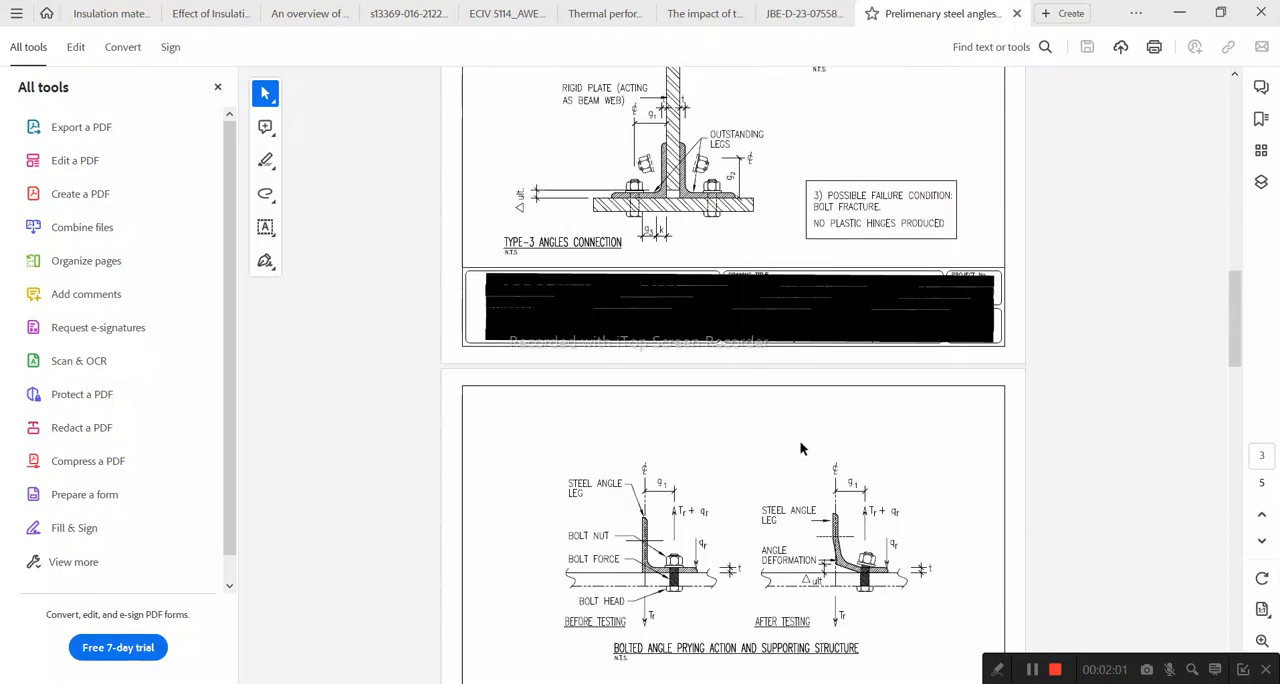
{"action": "scroll", "coordinate": [799, 443], "scroll_direction": "down", "scroll_amount": 20}
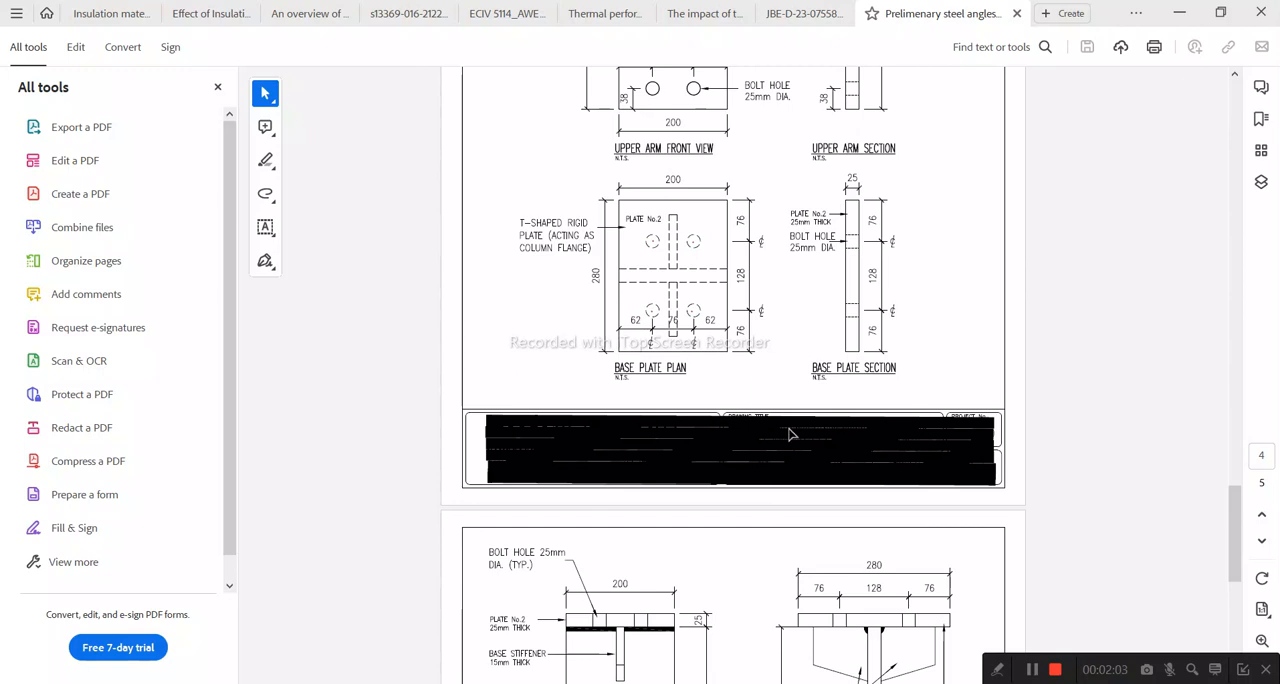
{"action": "scroll", "coordinate": [790, 436], "scroll_direction": "up", "scroll_amount": 1}
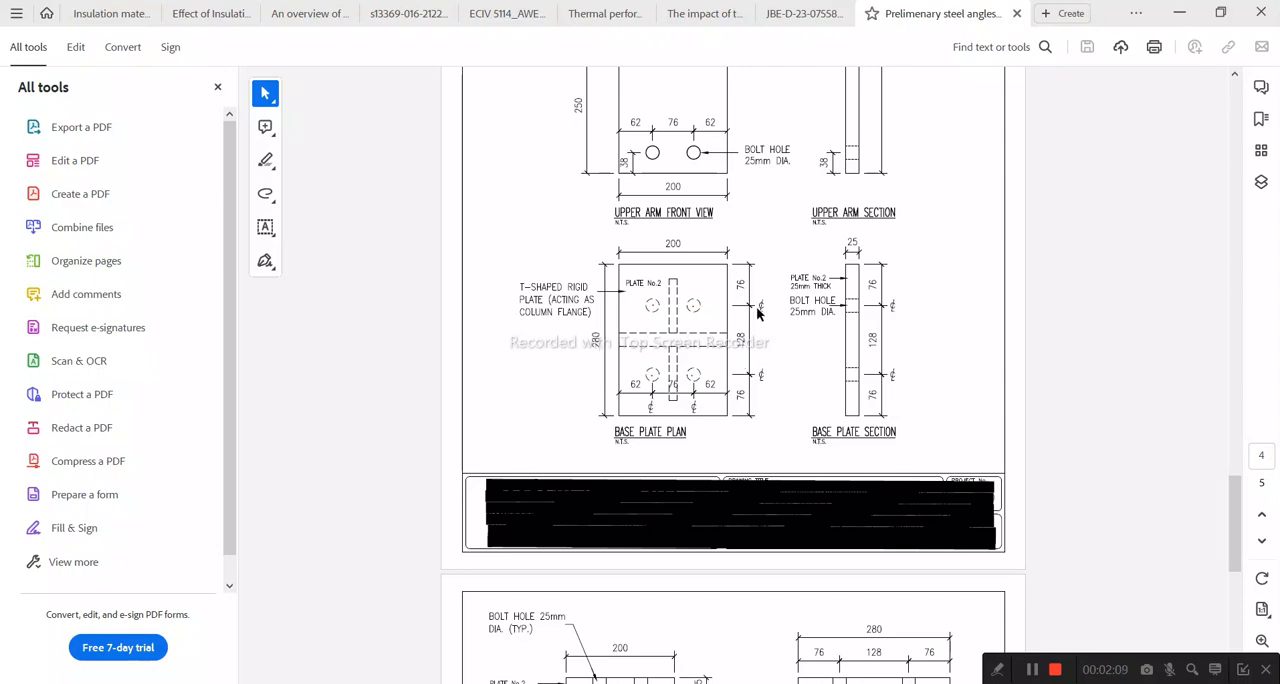
Step: Switch back to Abaqus/CAE, display the Base Plat part and inspect its front face
{"action": "left_click", "coordinate": [697, 683]}
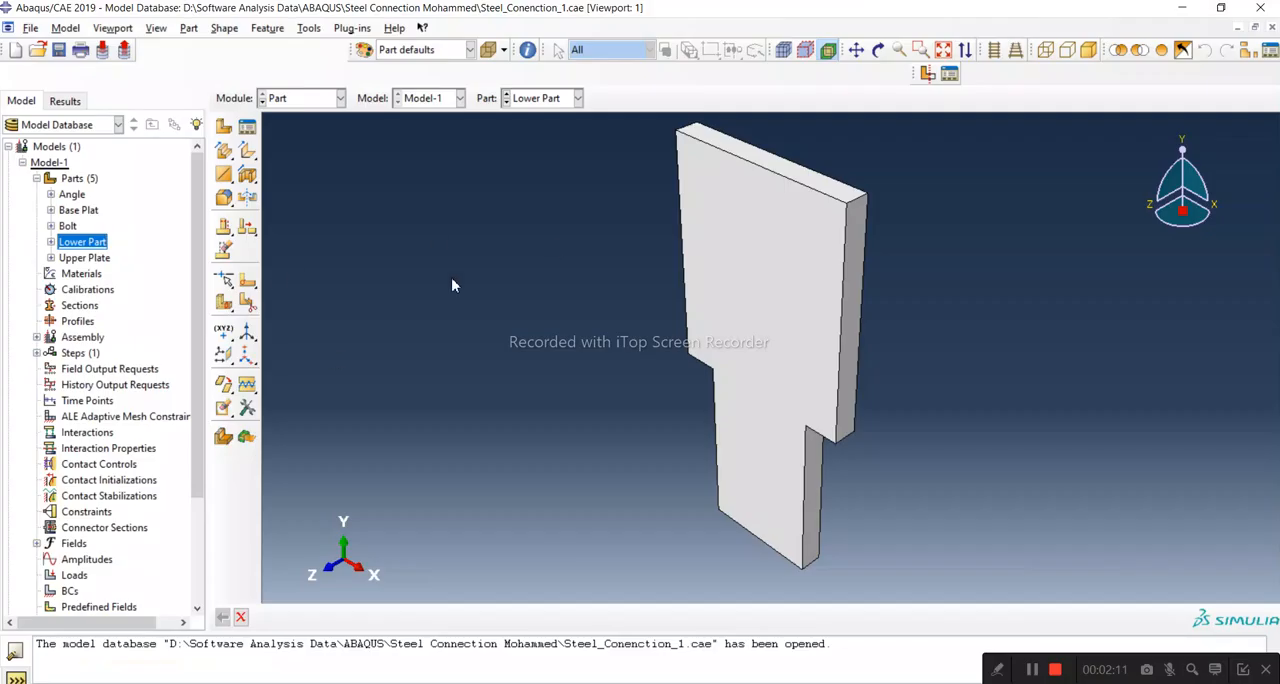
{"action": "left_click", "coordinate": [80, 210]}
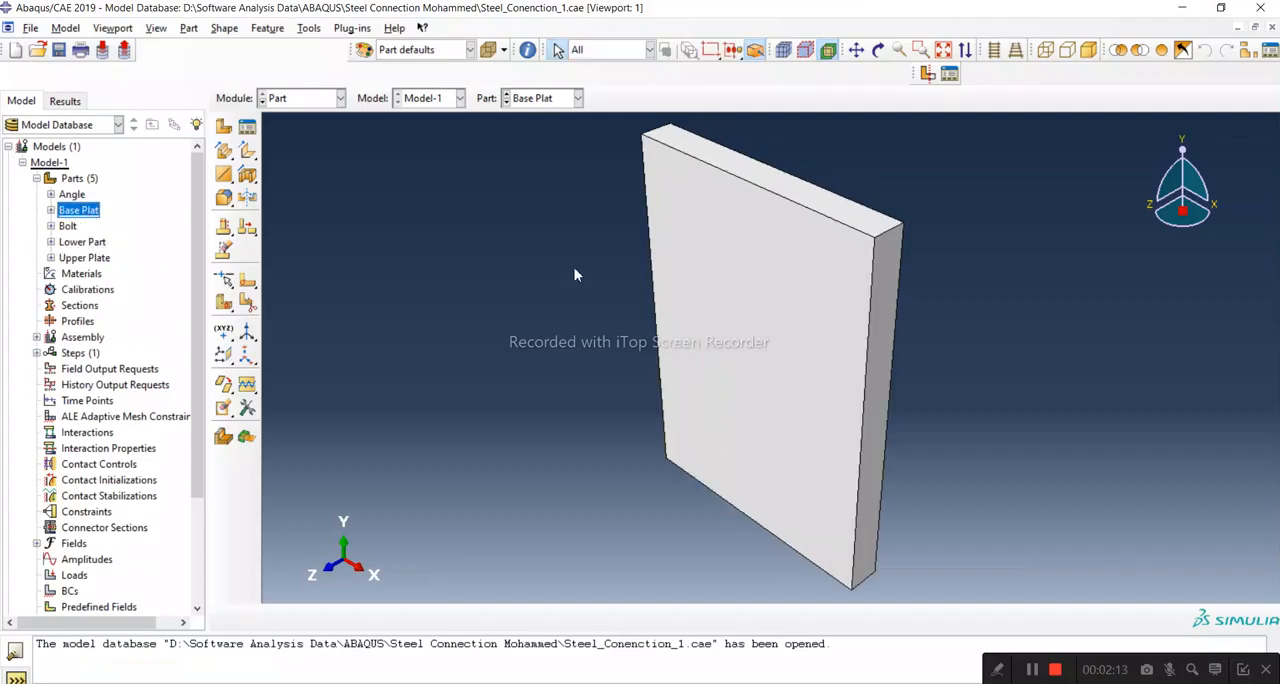
{"action": "left_click", "coordinate": [878, 49]}
{"action": "left_click_drag", "start_coordinate": [880, 271], "coordinate": [942, 390]}
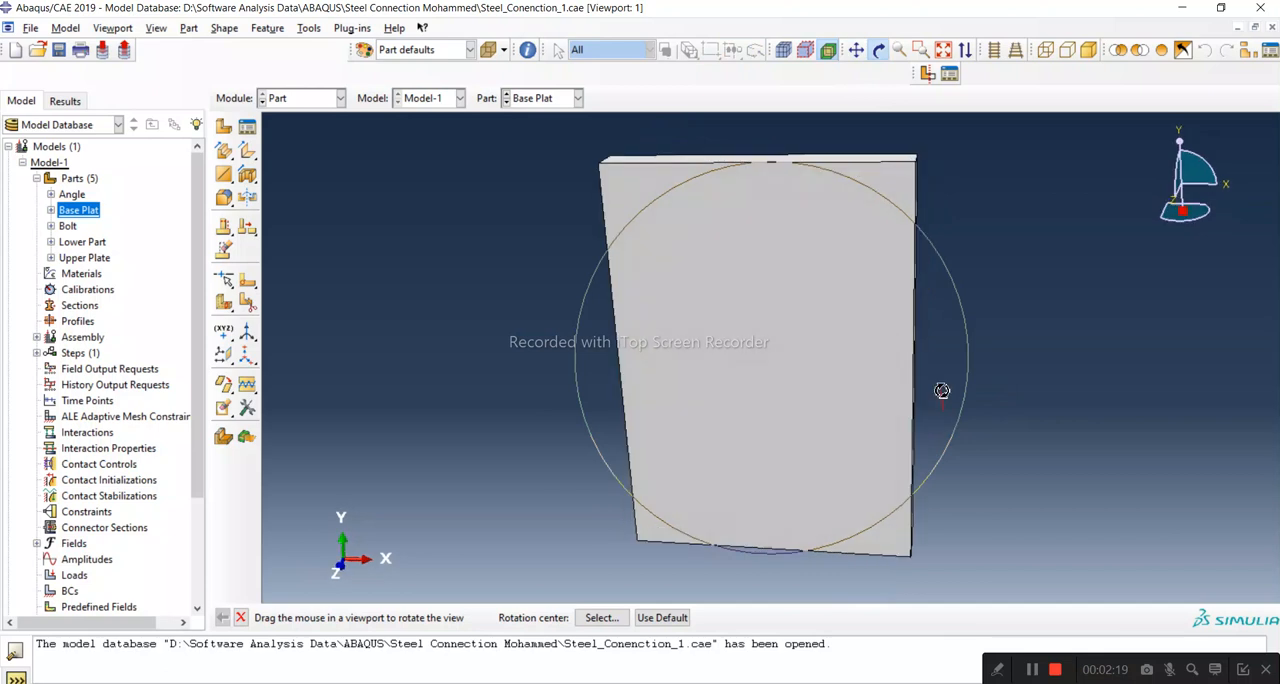
{"action": "left_click", "coordinate": [240, 617]}
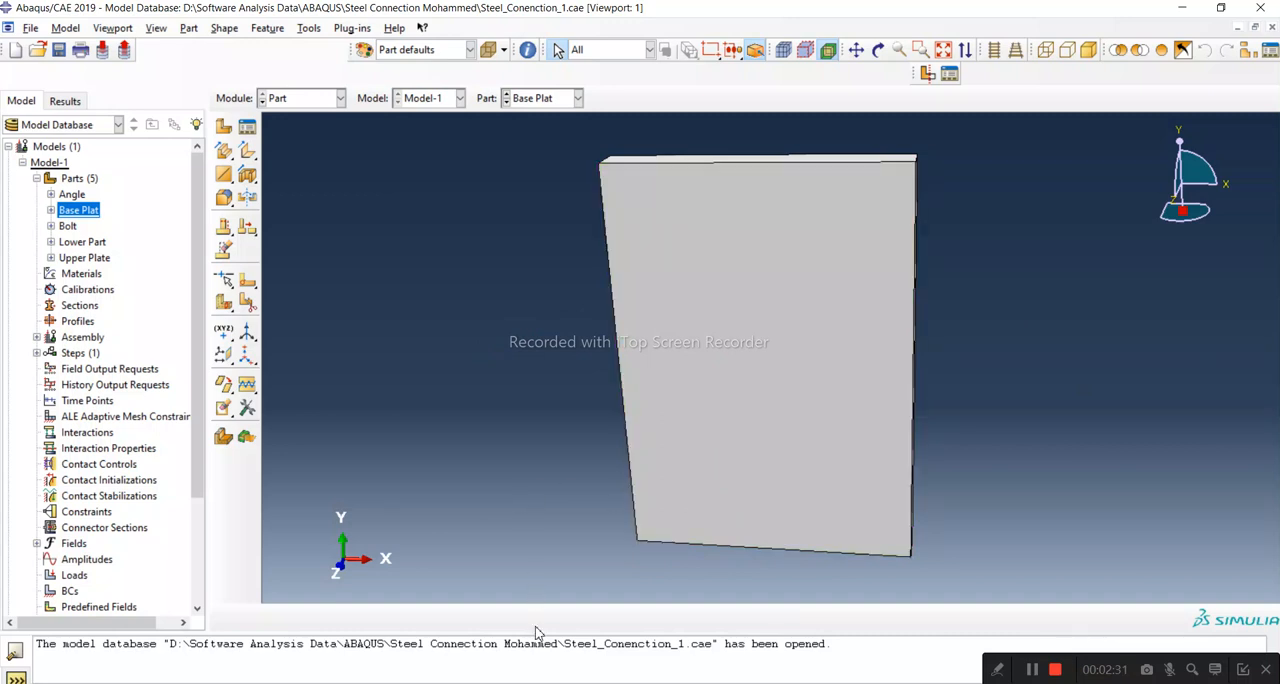
Step: Check the base plate plan in the PDF, return to Abaqus/CAE and turn the Base Plat part to a nearly frontal view
{"action": "left_click", "coordinate": [490, 683]}
{"action": "left_click", "coordinate": [1187, 640]}
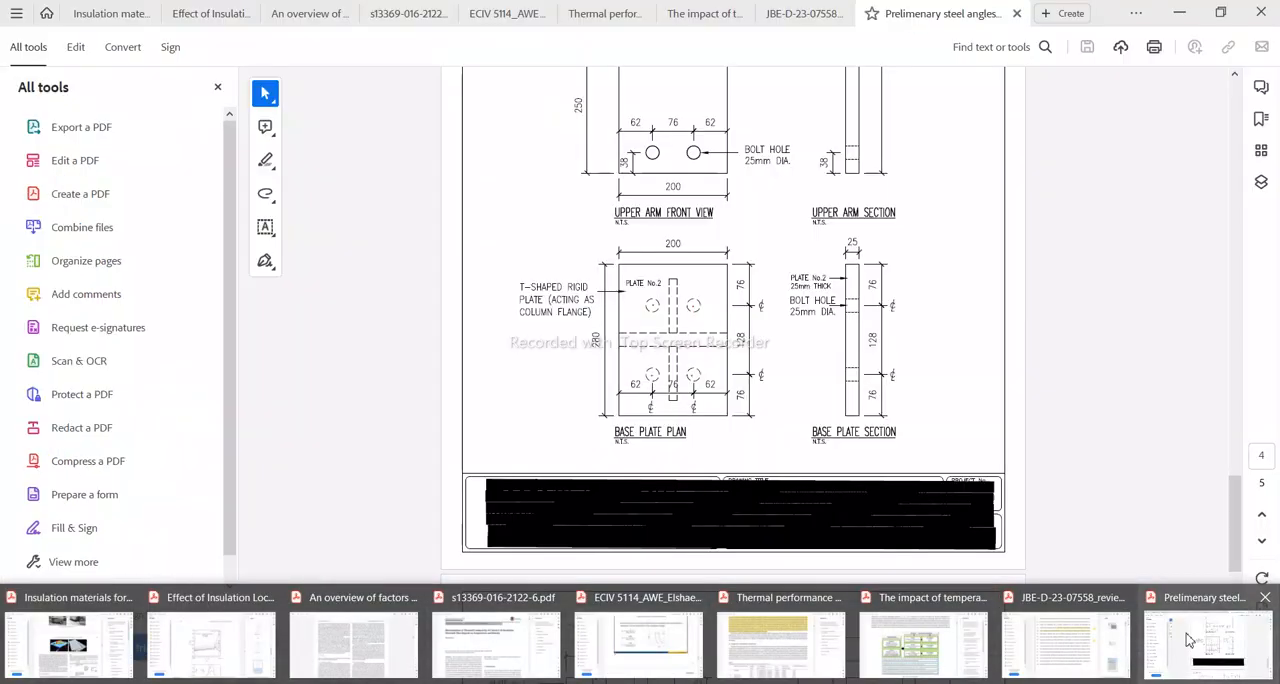
{"action": "left_click", "coordinate": [1180, 20]}
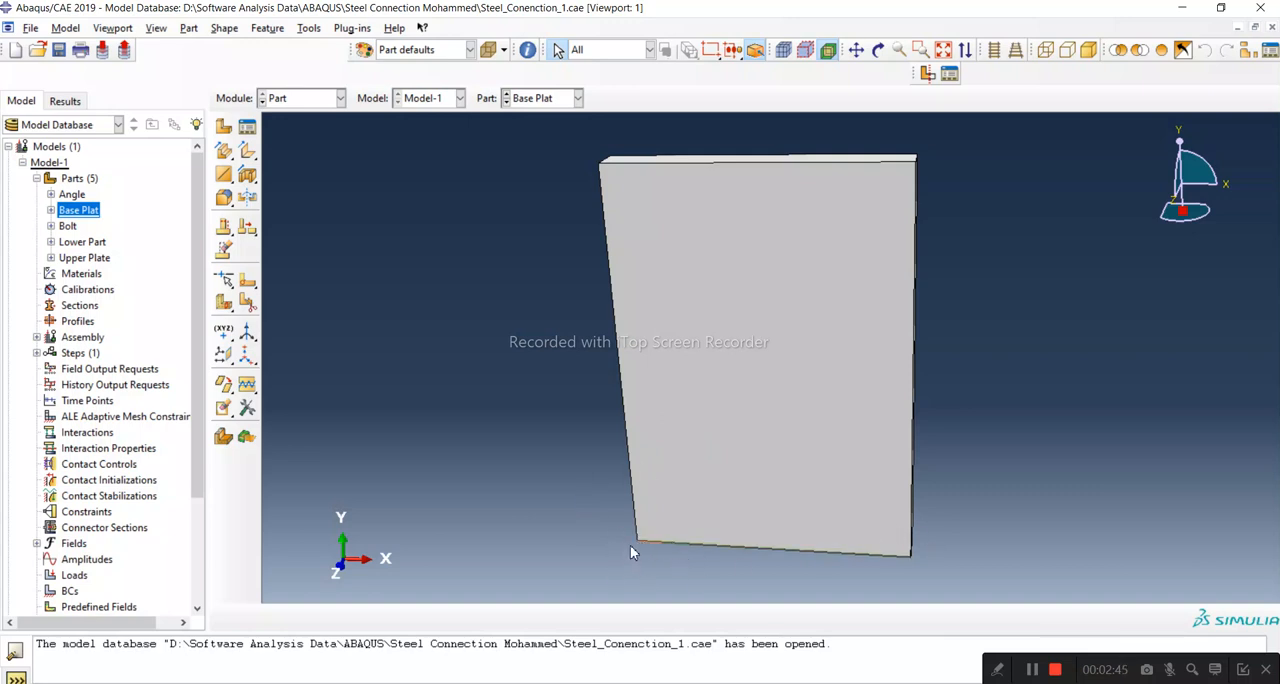
{"action": "left_click", "coordinate": [878, 50]}
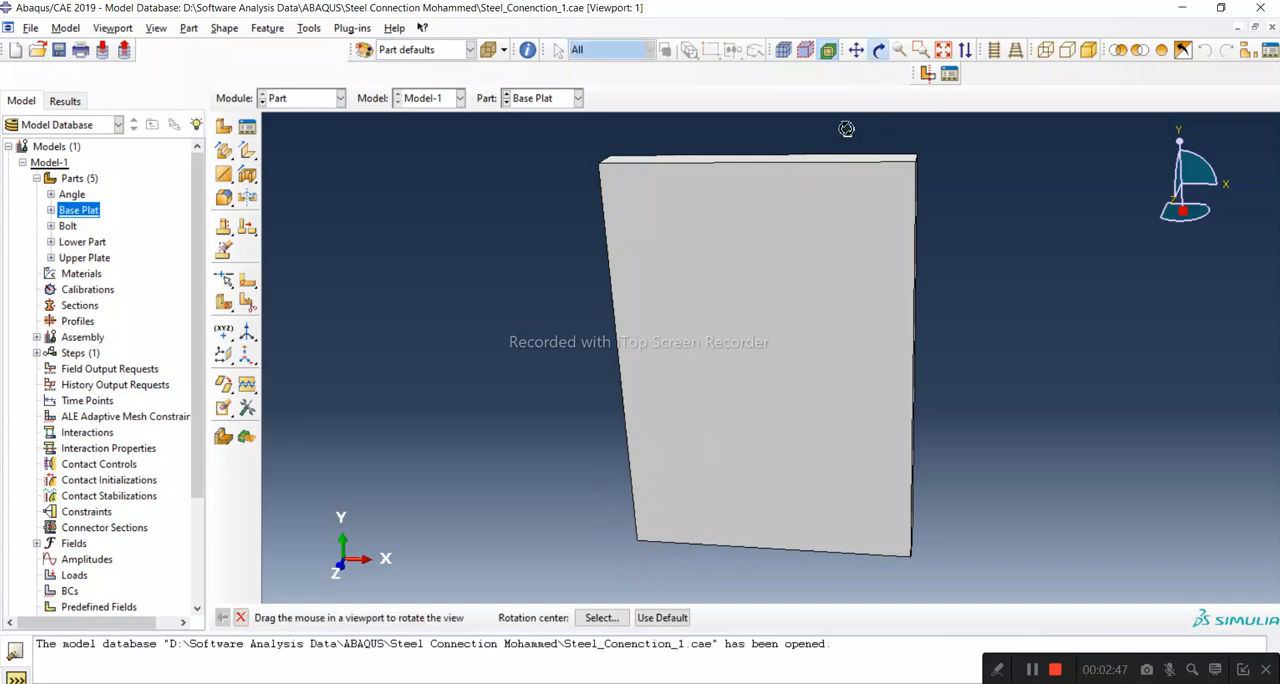
{"action": "left_click_drag", "start_coordinate": [790, 288], "coordinate": [812, 285]}
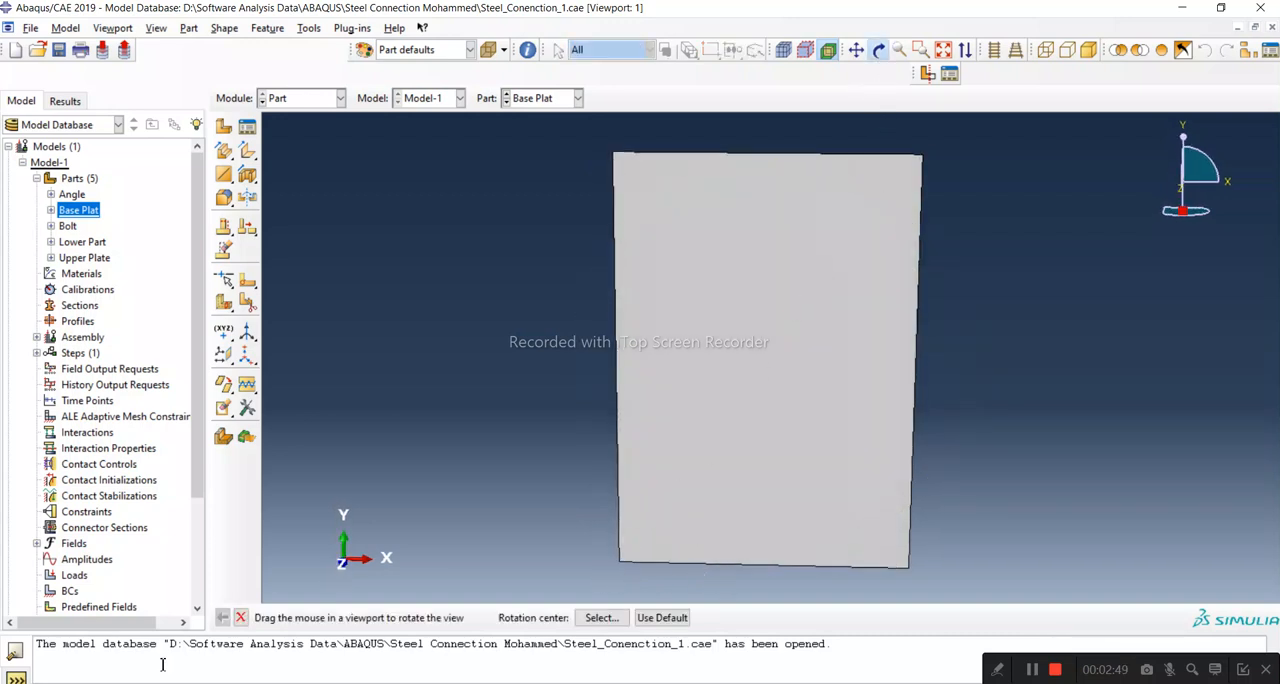
{"action": "left_click", "coordinate": [240, 617]}
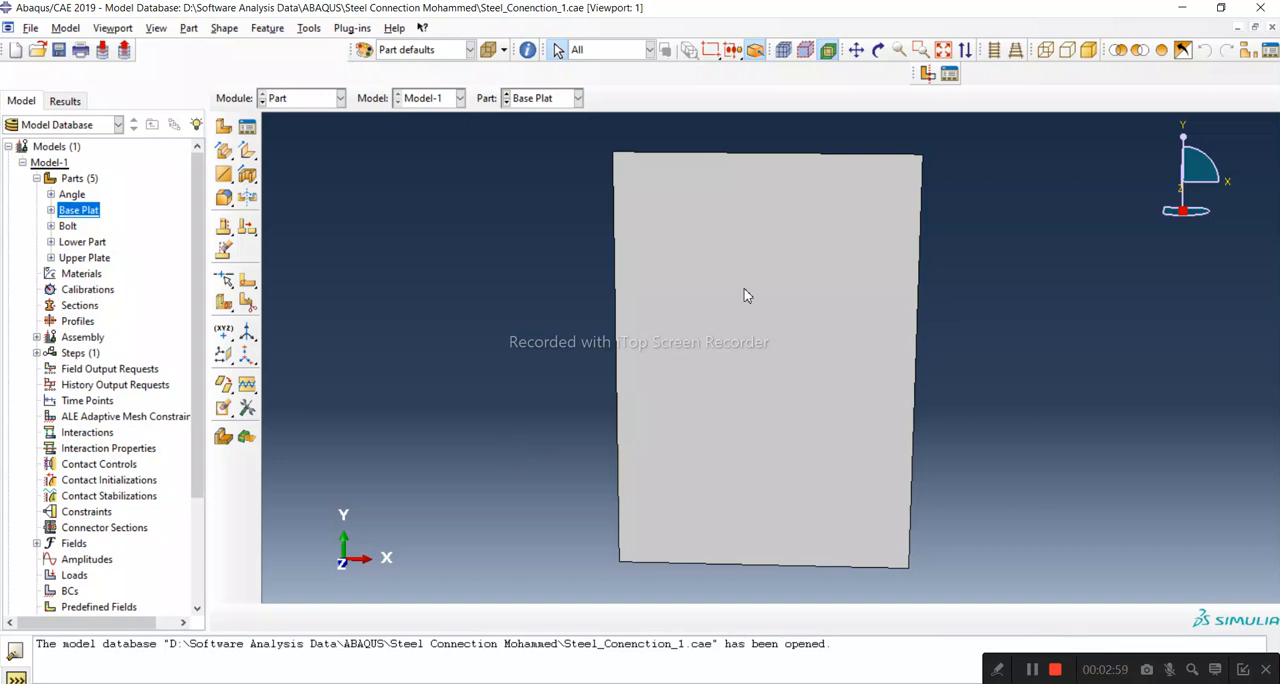
{"action": "left_click", "coordinate": [1031, 670]}
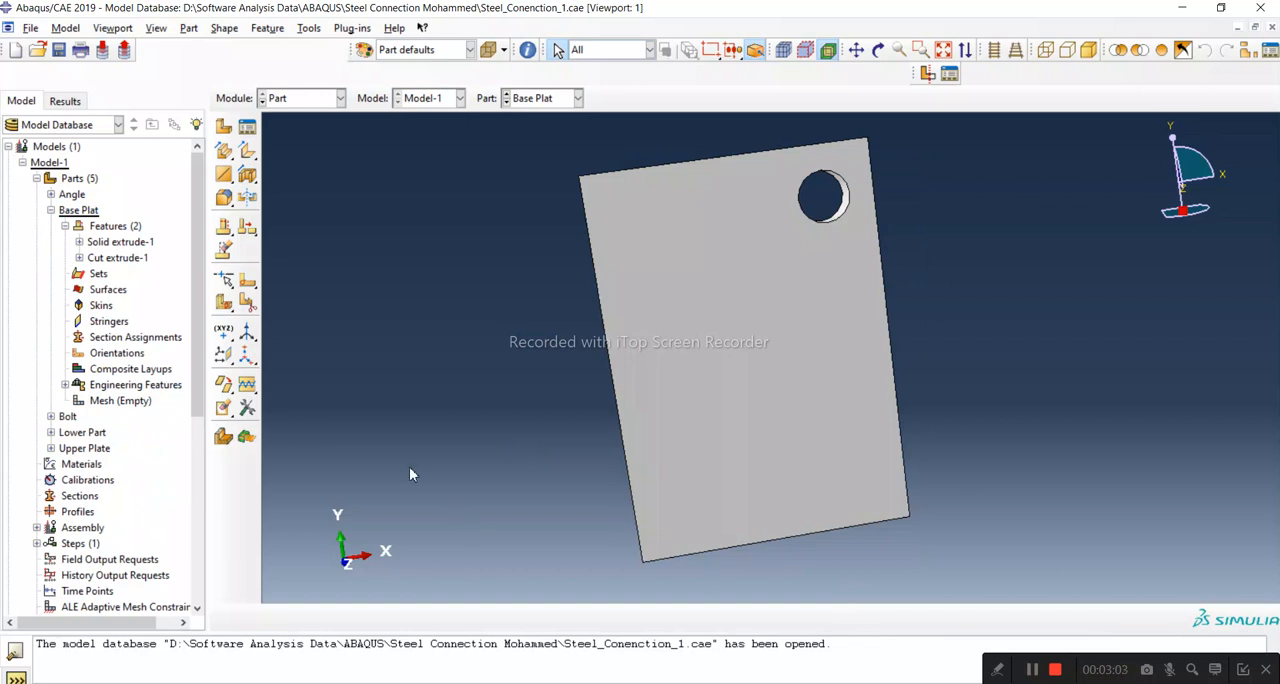
Step: Delete the Cut extrude-1 feature from the Base Plat part
{"action": "left_click", "coordinate": [115, 258]}
{"action": "right_click", "coordinate": [115, 258]}
{"action": "left_click", "coordinate": [149, 334]}
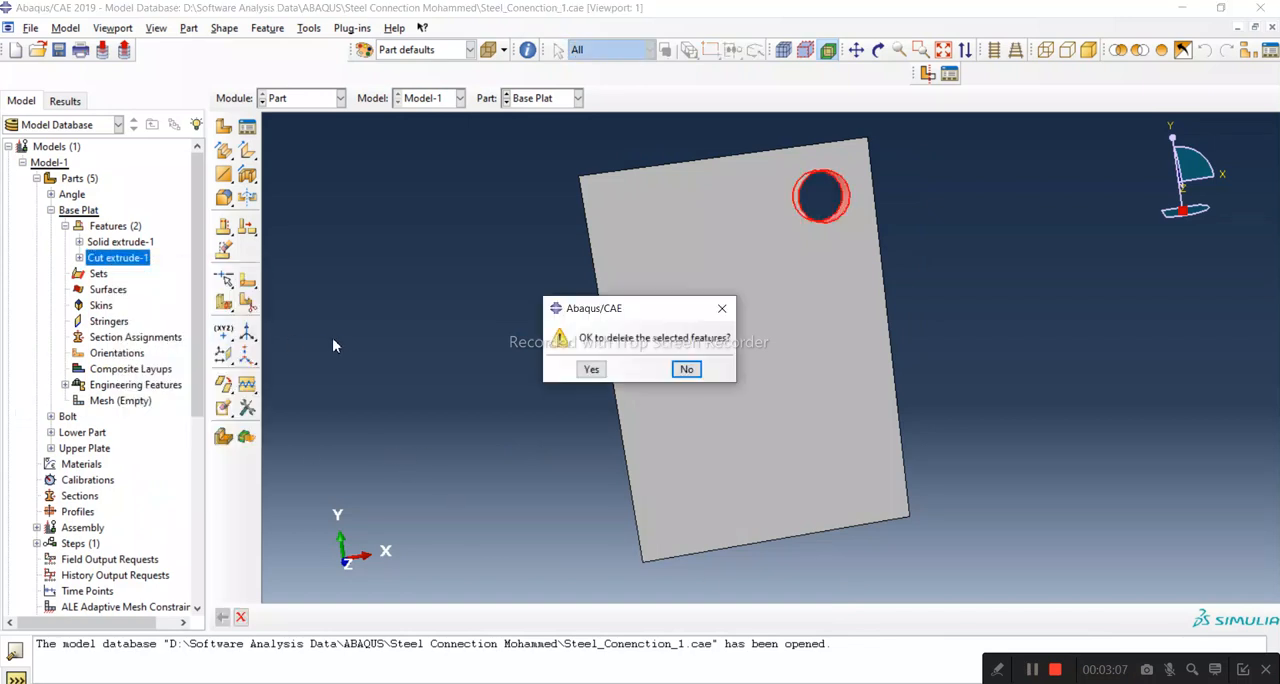
{"action": "left_click", "coordinate": [592, 371]}
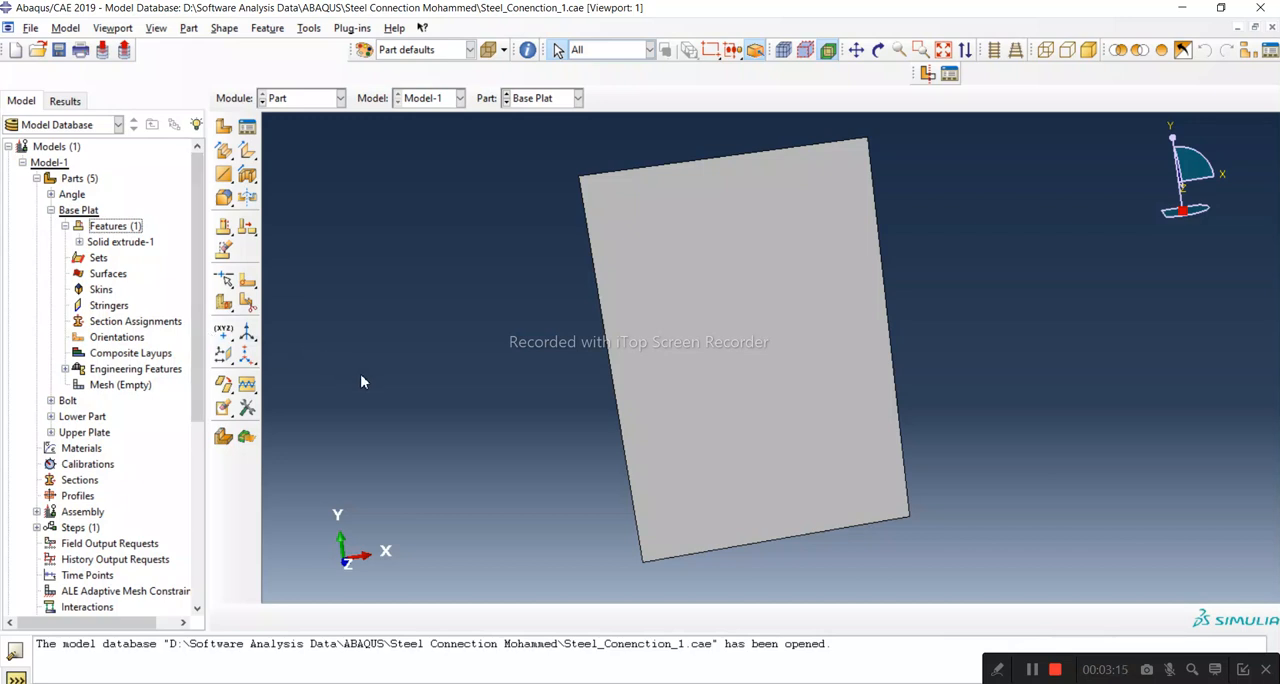
Step: Start an extruded cut sketch on the base plate's large face, with its right long edge oriented vertical and on the right
{"action": "left_click", "coordinate": [249, 176]}
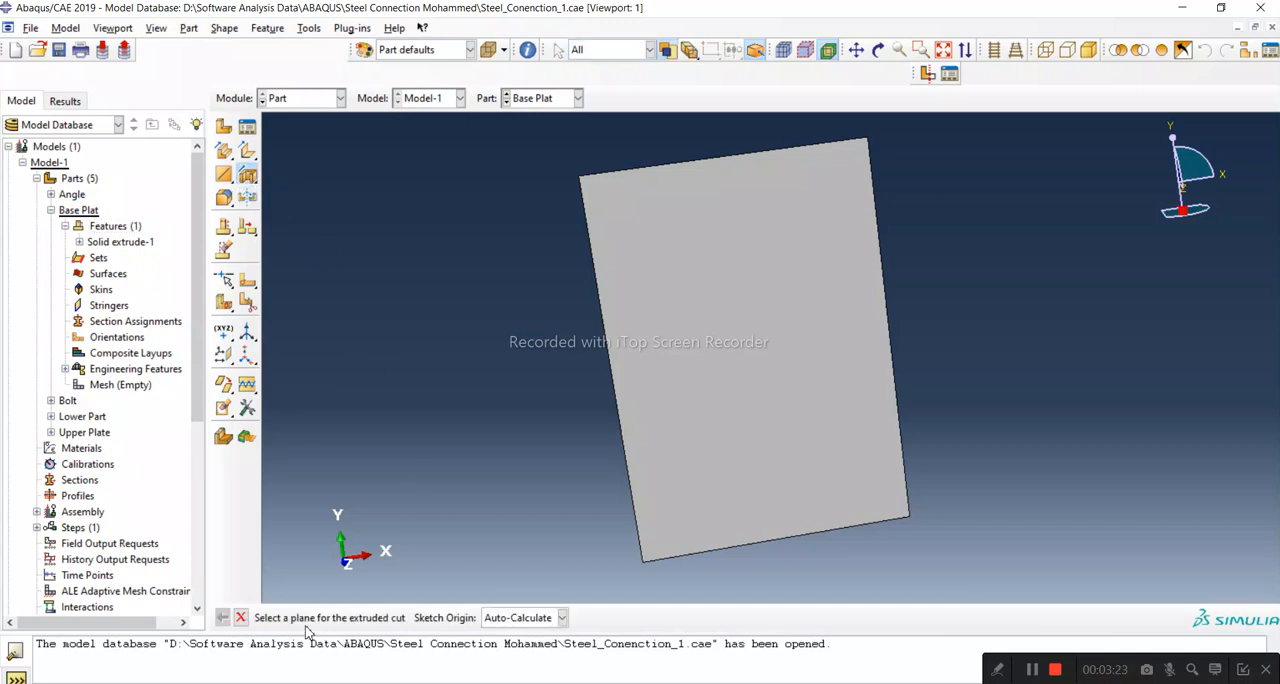
{"action": "left_click", "coordinate": [688, 418]}
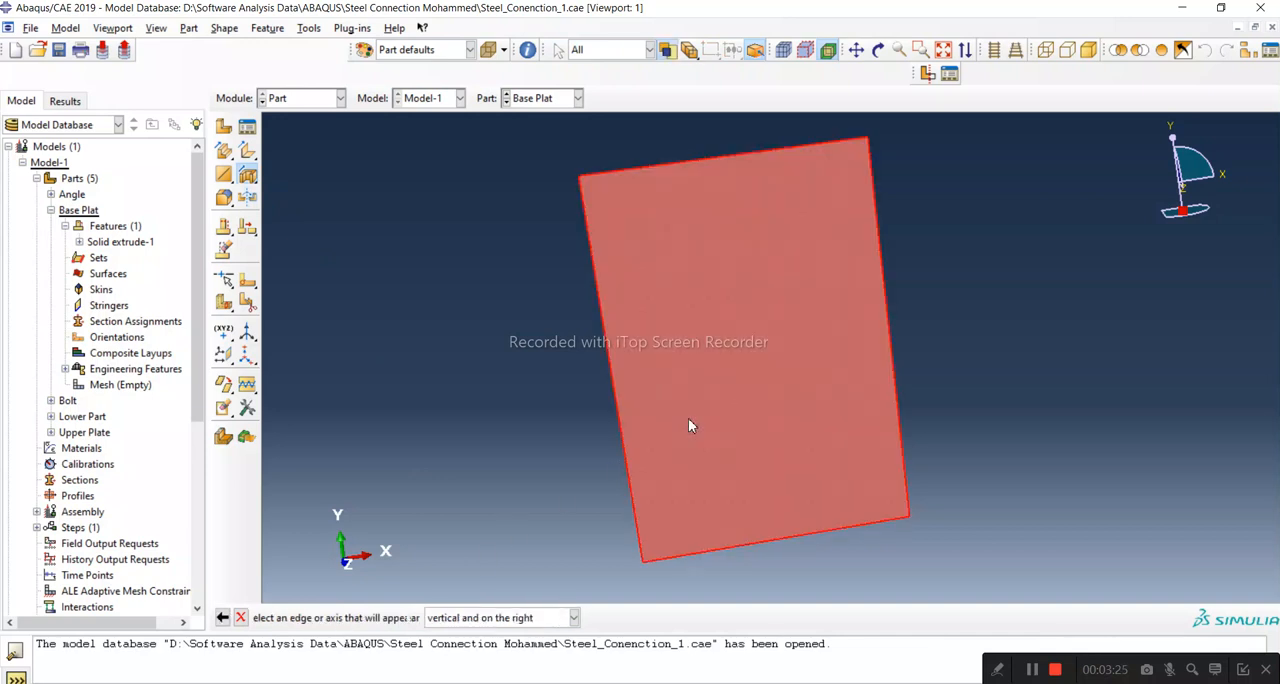
{"action": "left_click", "coordinate": [879, 50]}
{"action": "left_click_drag", "start_coordinate": [749, 329], "coordinate": [685, 410]}
{"action": "left_click_drag", "start_coordinate": [722, 423], "coordinate": [763, 515]}
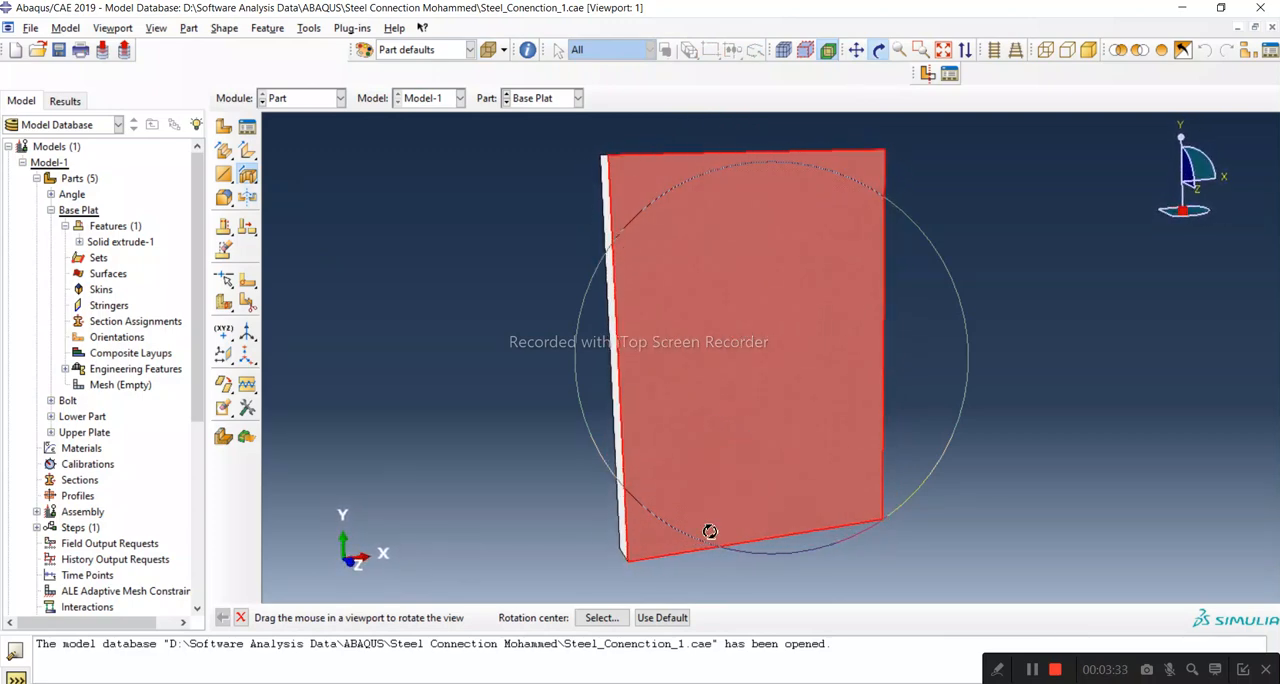
{"action": "left_click", "coordinate": [240, 617]}
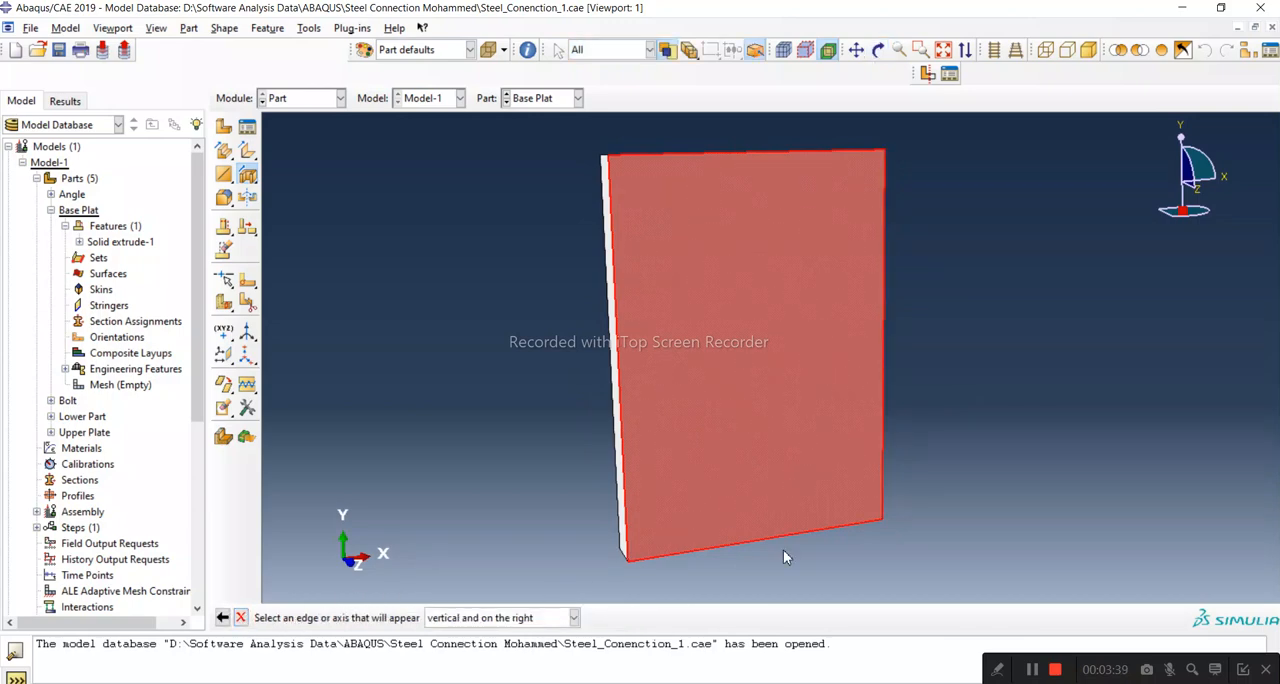
{"action": "left_click", "coordinate": [884, 388]}
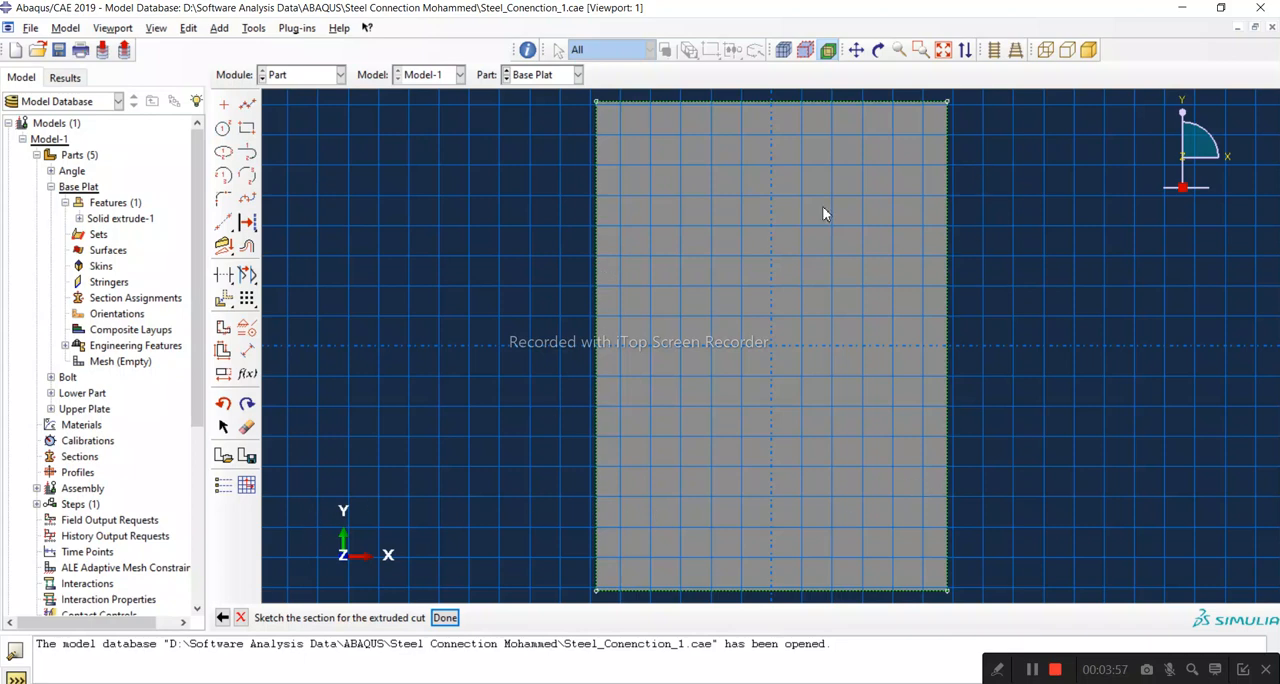
Step: Sketch a circle of about 18 mm radius near the plate's lower-left corner and check the bolt hole size in the PDF
{"action": "left_click", "coordinate": [224, 130]}
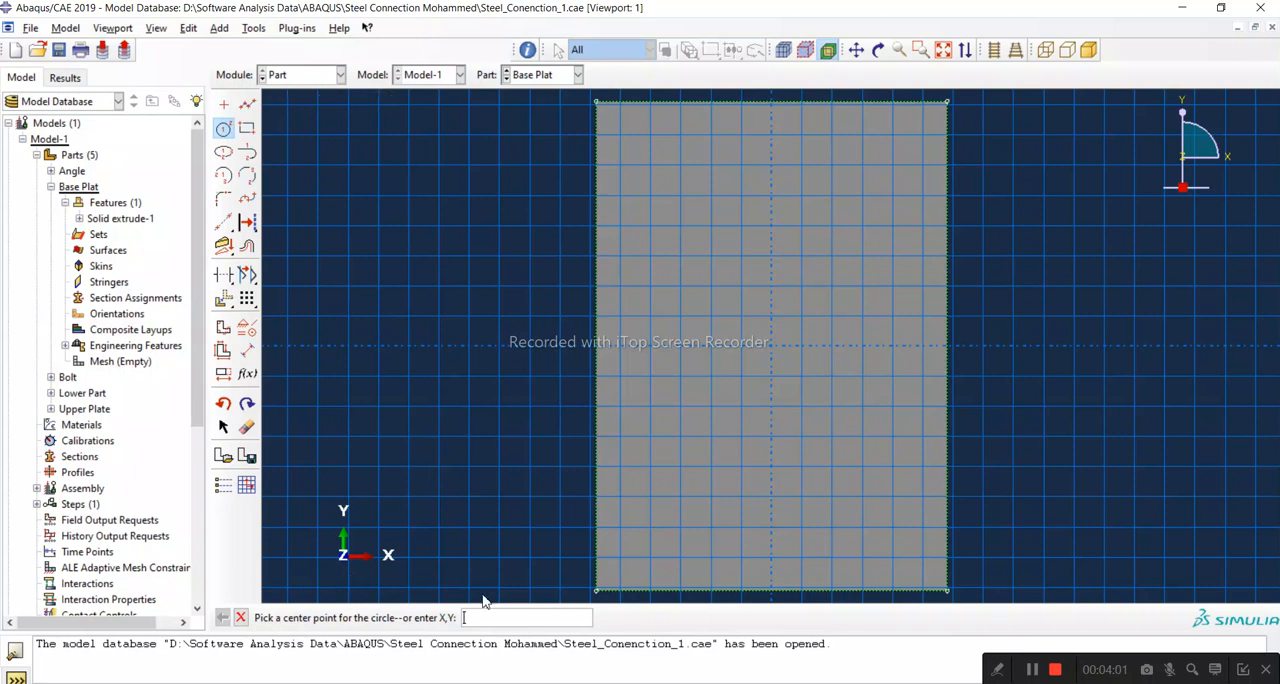
{"action": "left_click", "coordinate": [667, 497]}
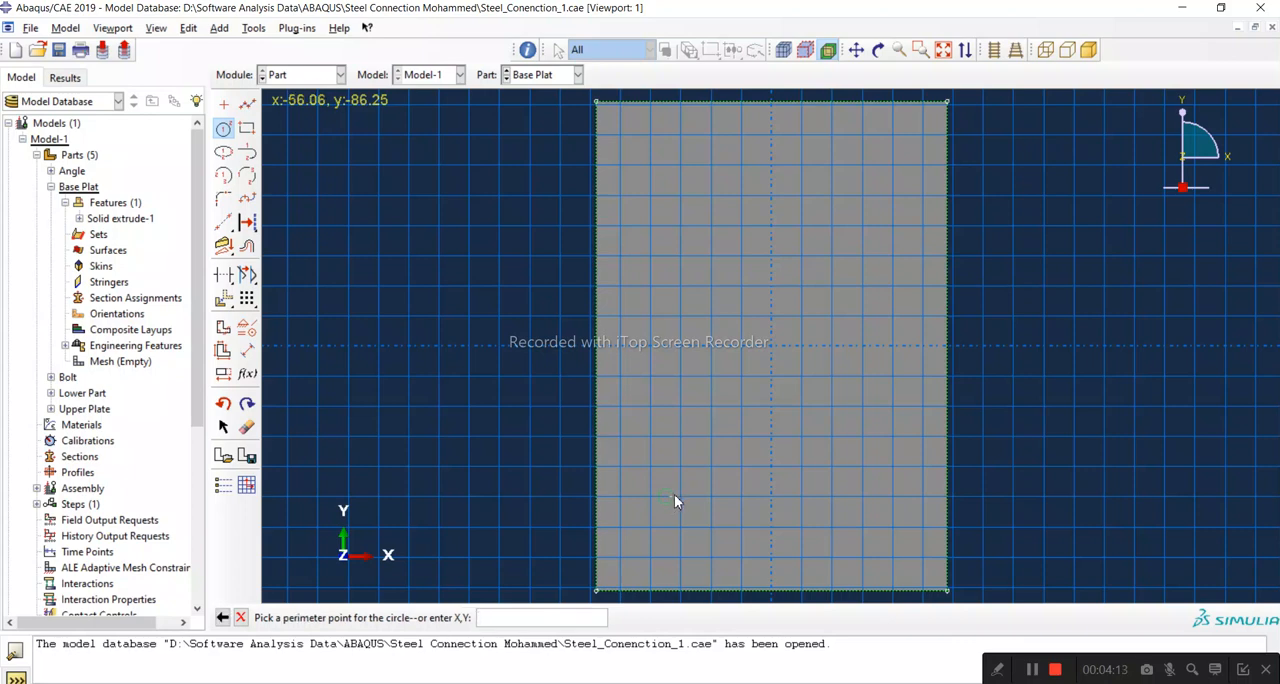
{"action": "left_click", "coordinate": [690, 474]}
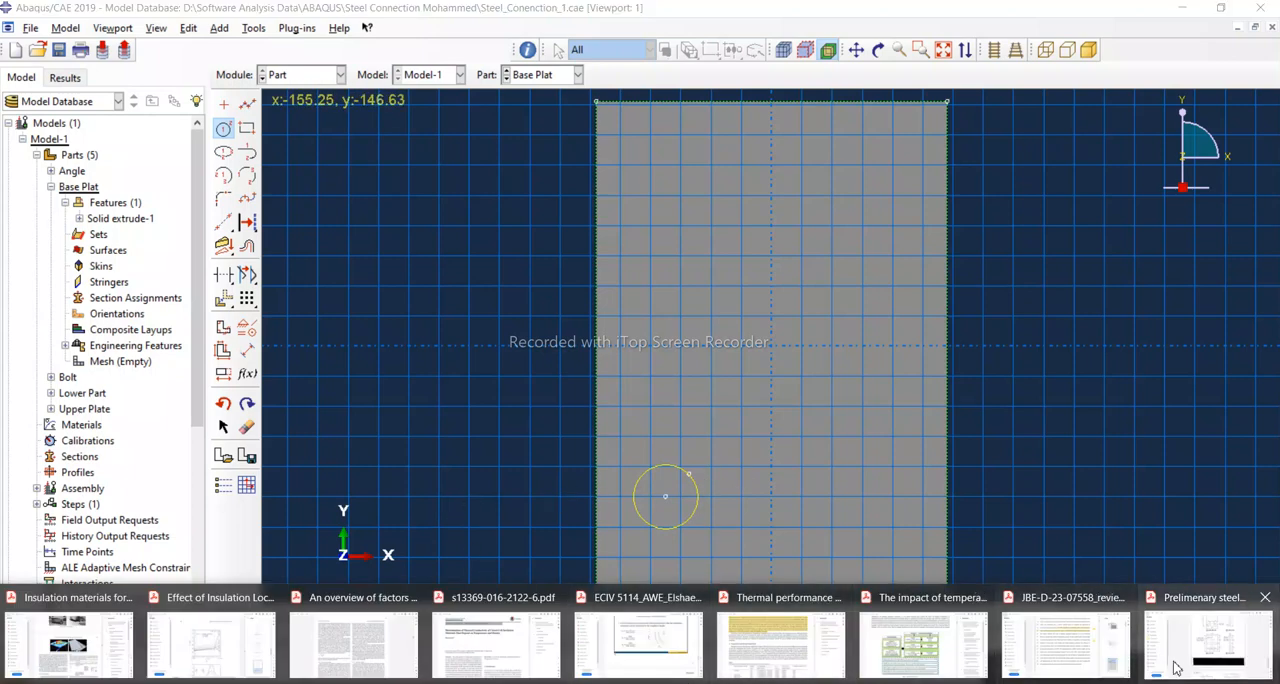
{"action": "left_click", "coordinate": [1180, 655]}
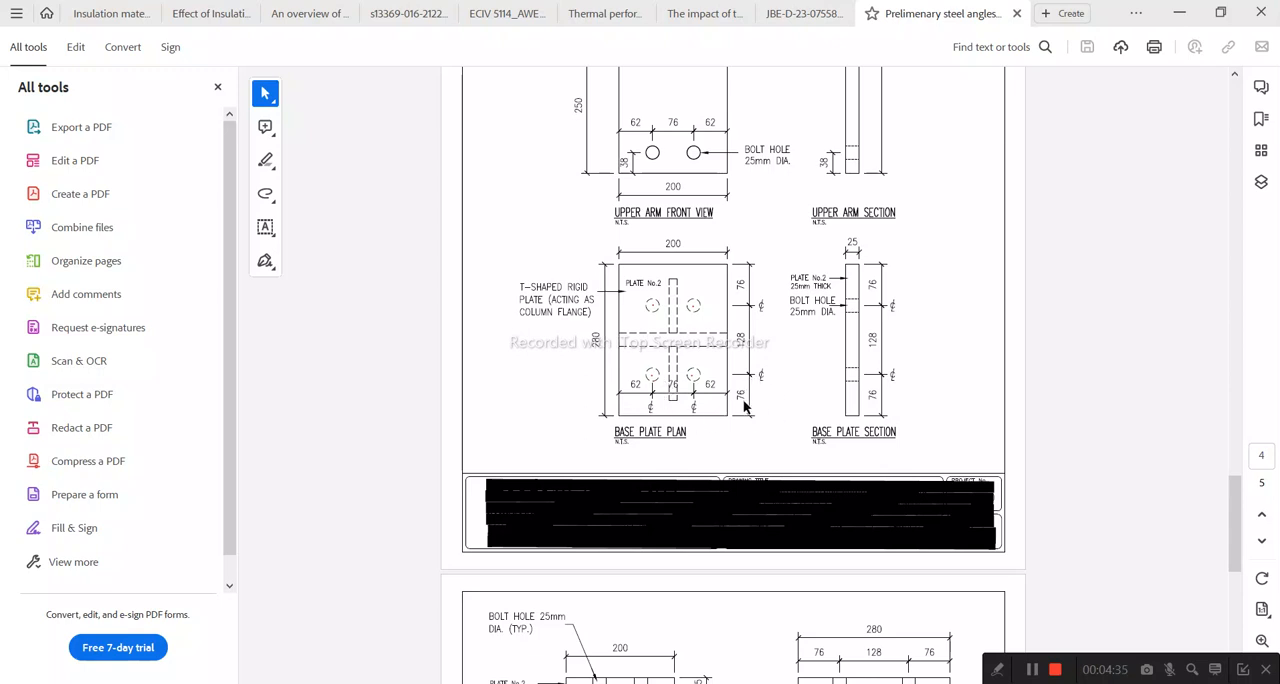
{"action": "left_click", "coordinate": [1179, 18]}
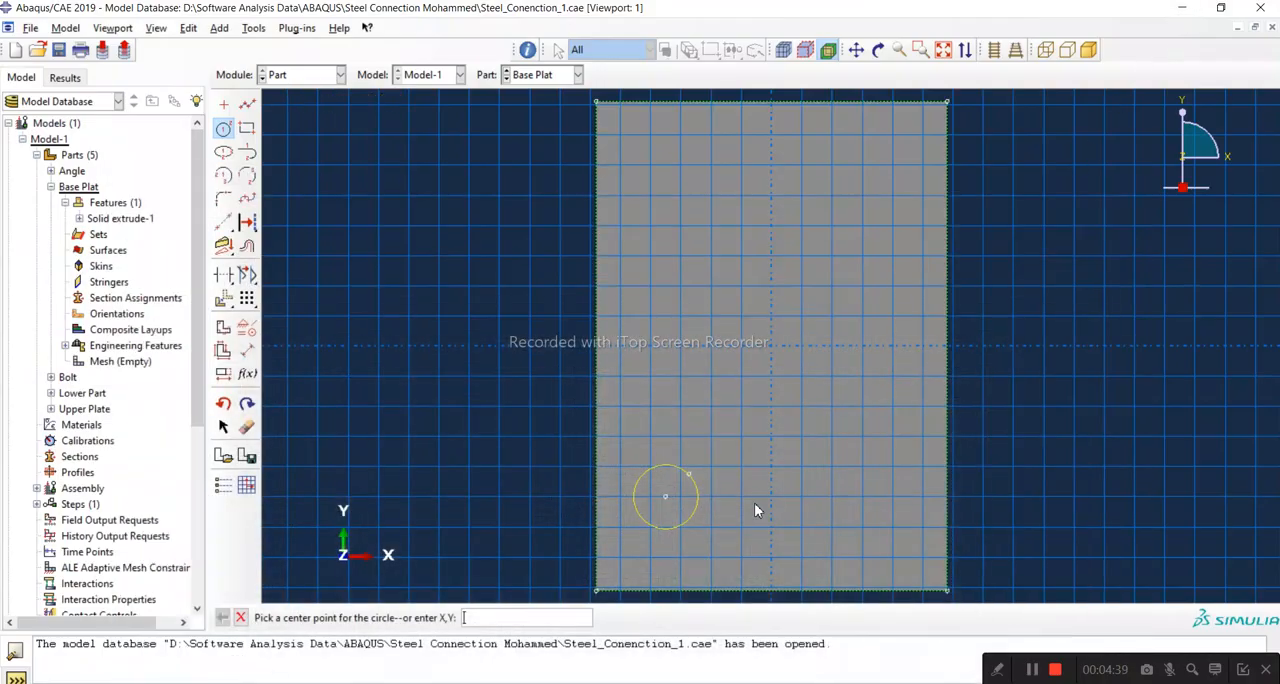
{"action": "left_click", "coordinate": [250, 352]}
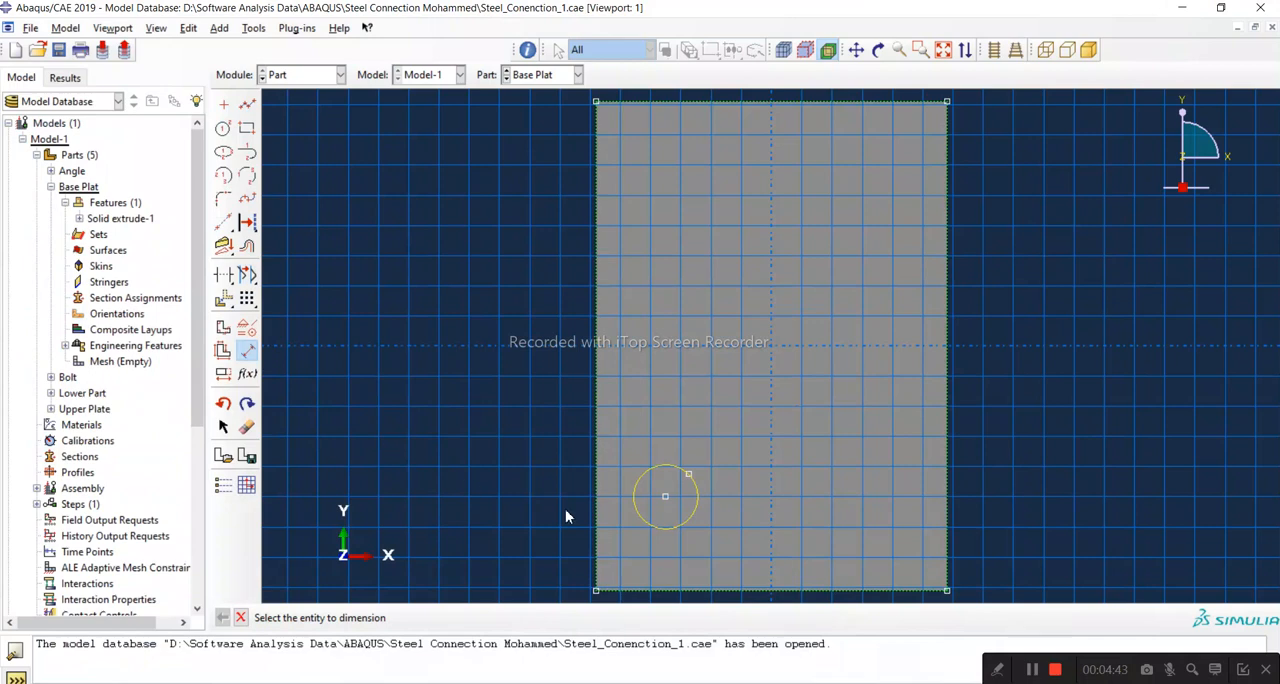
{"action": "left_click", "coordinate": [689, 474]}
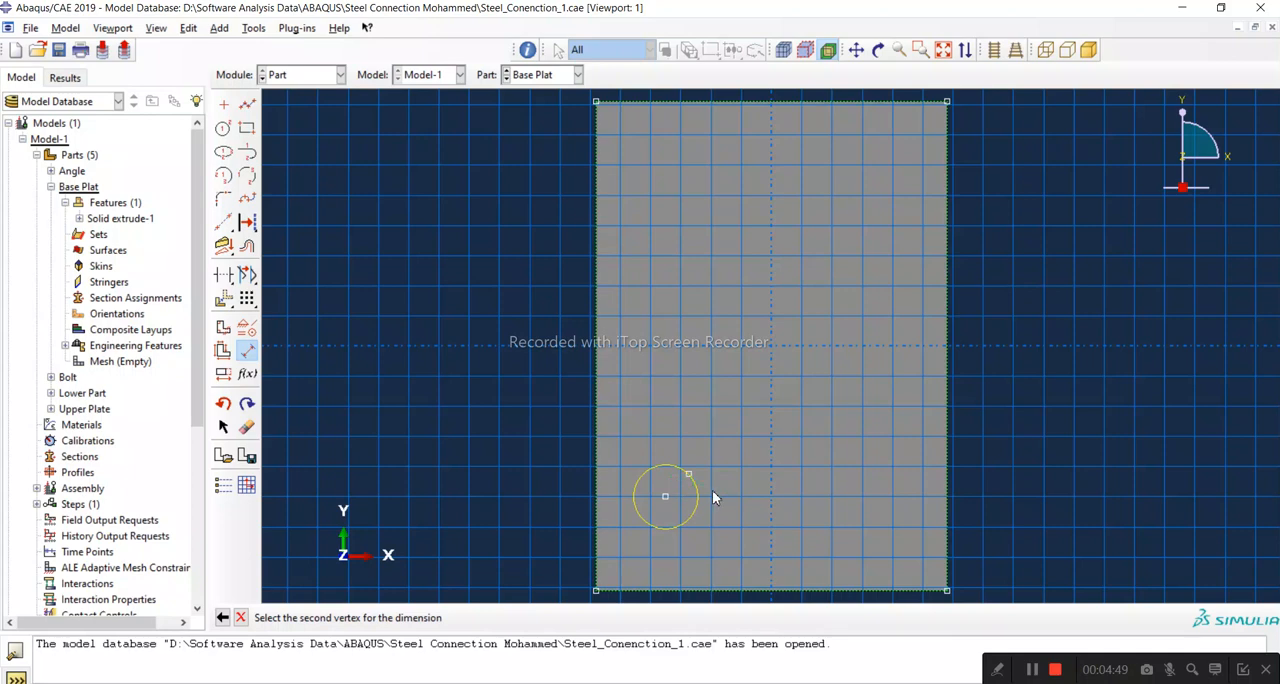
{"action": "key", "text": "Escape"}
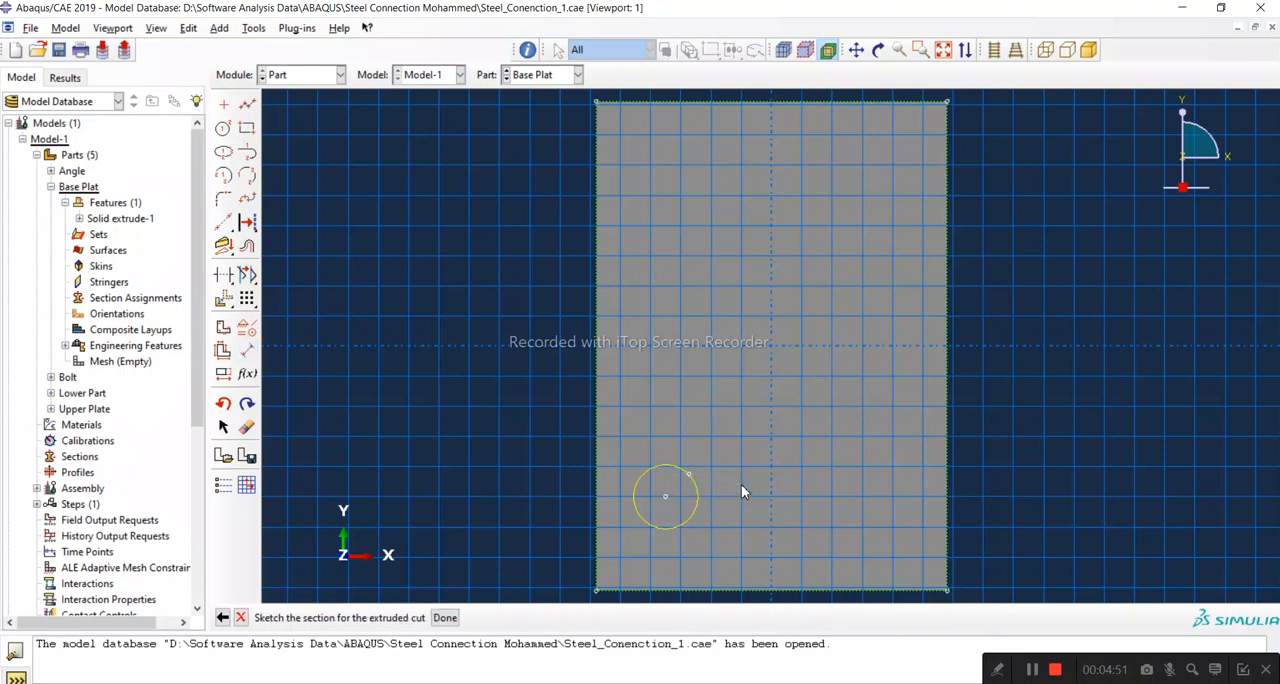
{"action": "left_click", "coordinate": [246, 353]}
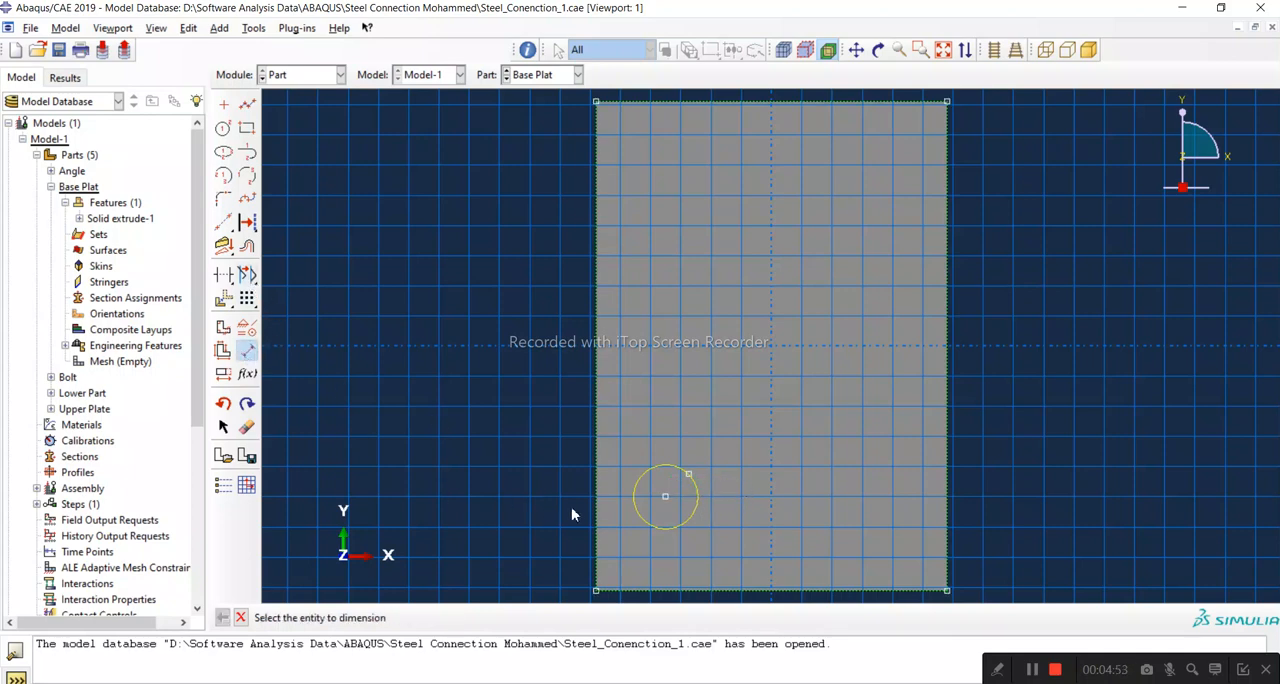
{"action": "left_click", "coordinate": [665, 496]}
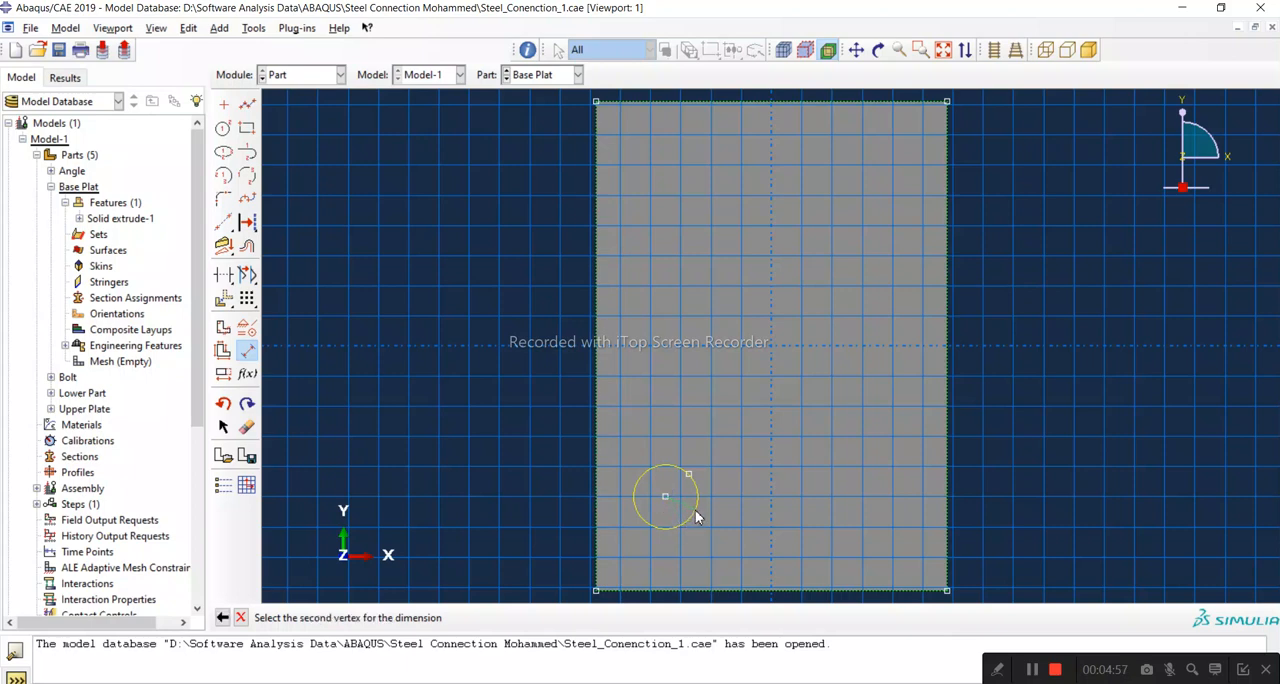
{"action": "key", "text": "Escape"}
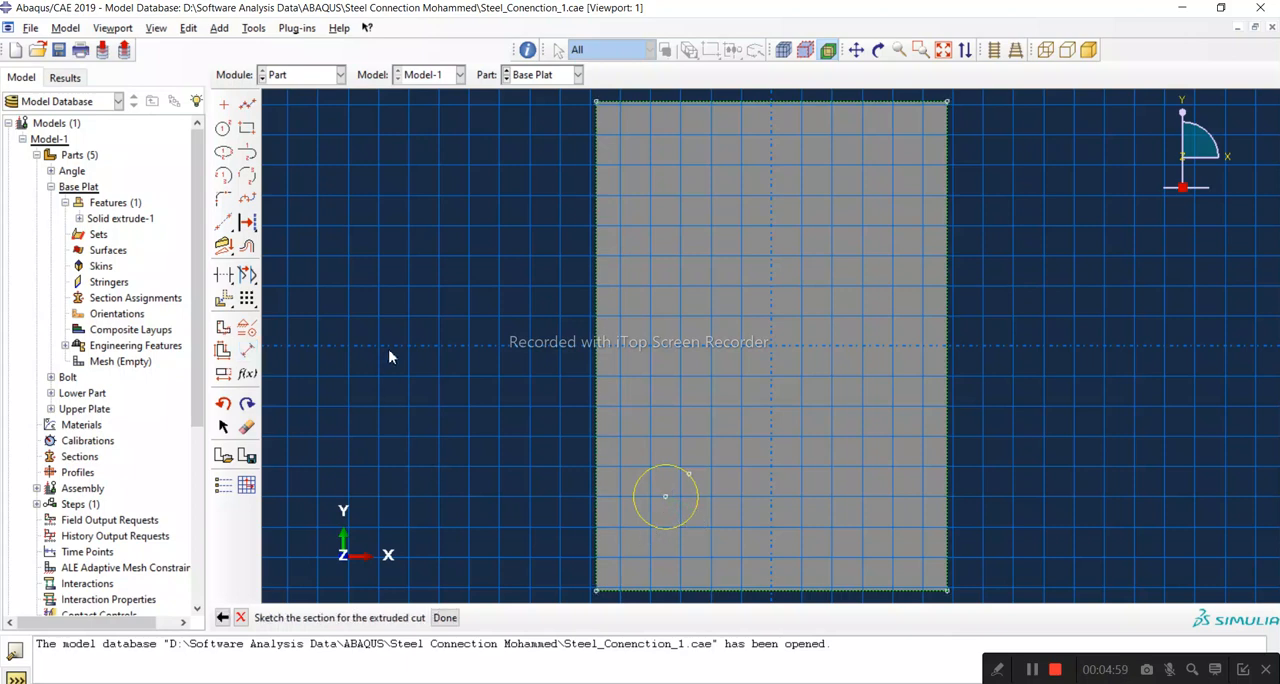
Step: Dimension the circle's radius and set it to 12.5 mm
{"action": "left_click", "coordinate": [247, 350]}
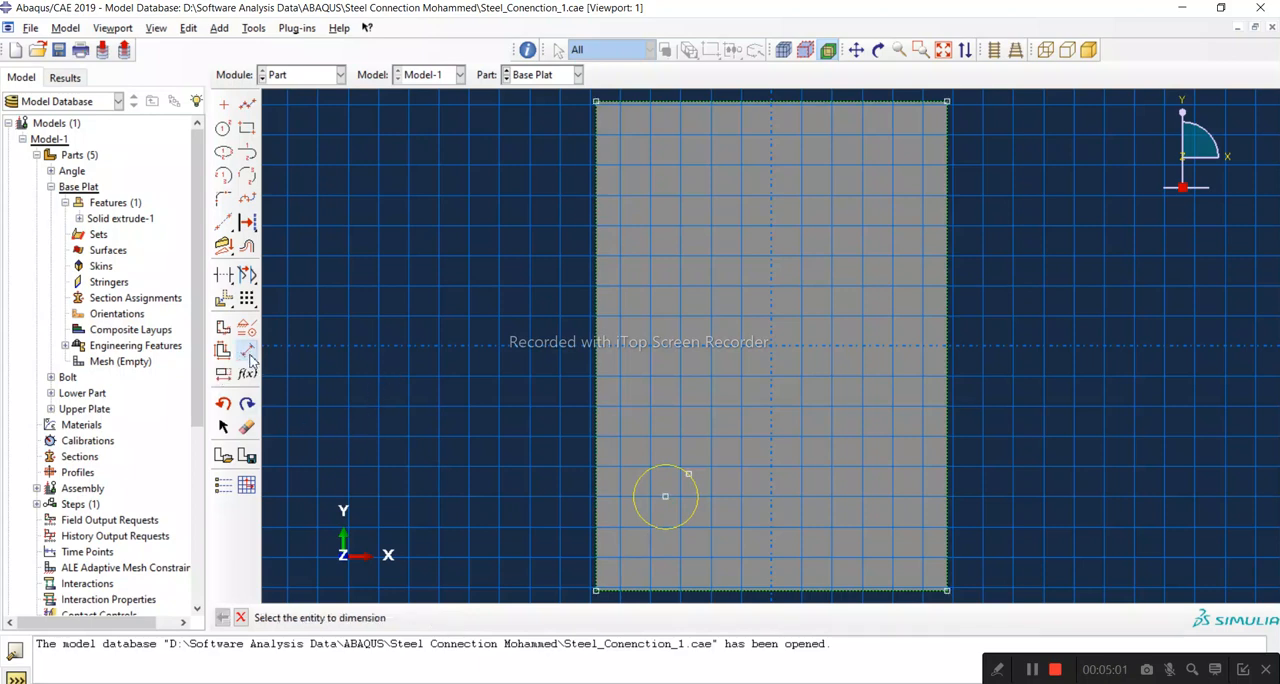
{"action": "left_click", "coordinate": [663, 537]}
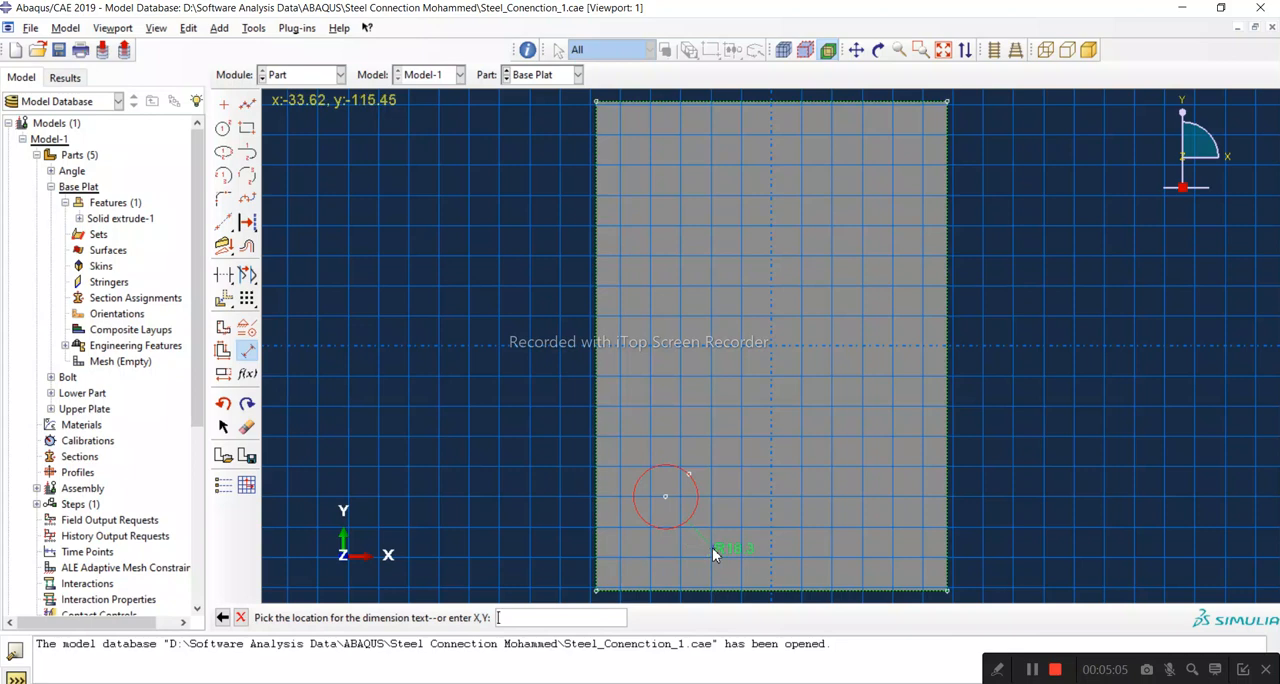
{"action": "left_click", "coordinate": [740, 529]}
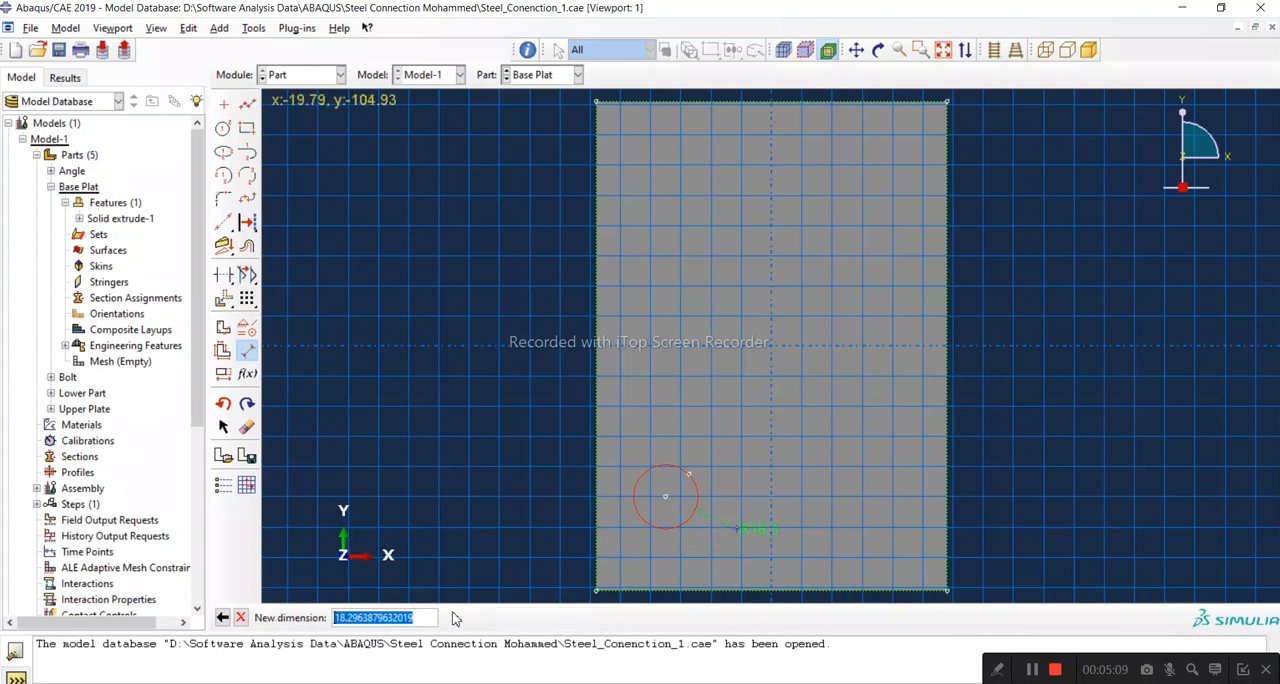
{"action": "type", "text": "12.5"}
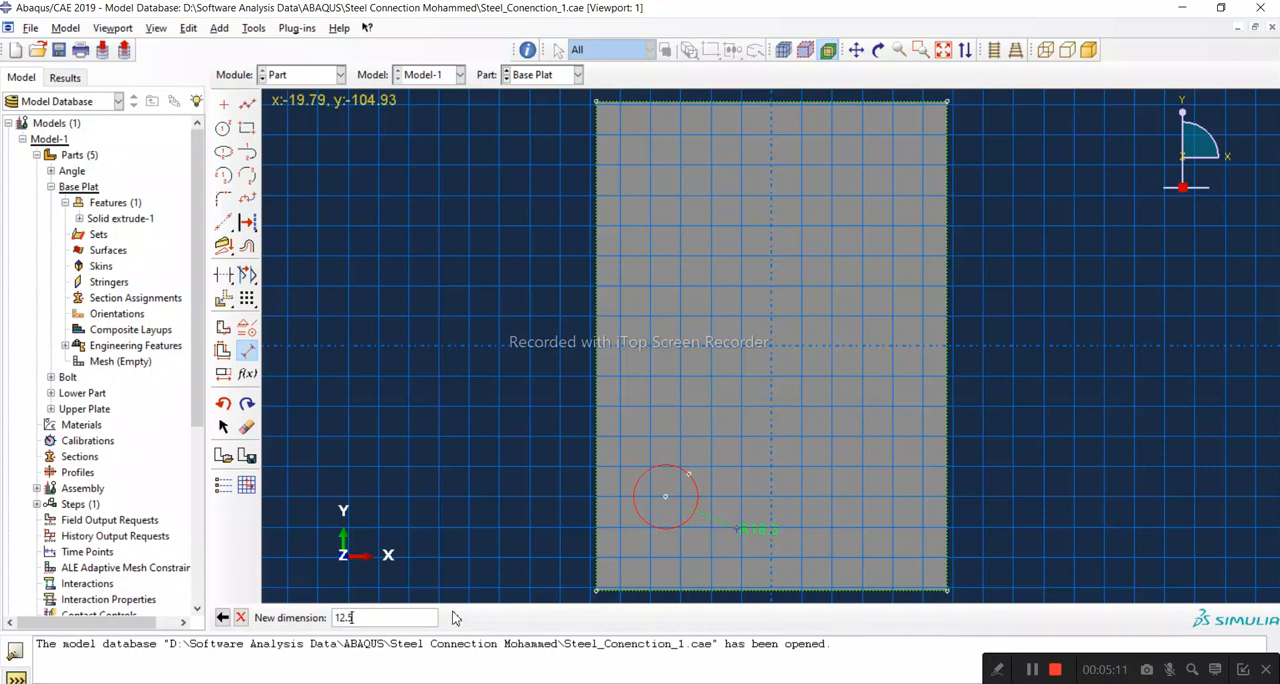
{"action": "key", "text": "Return"}
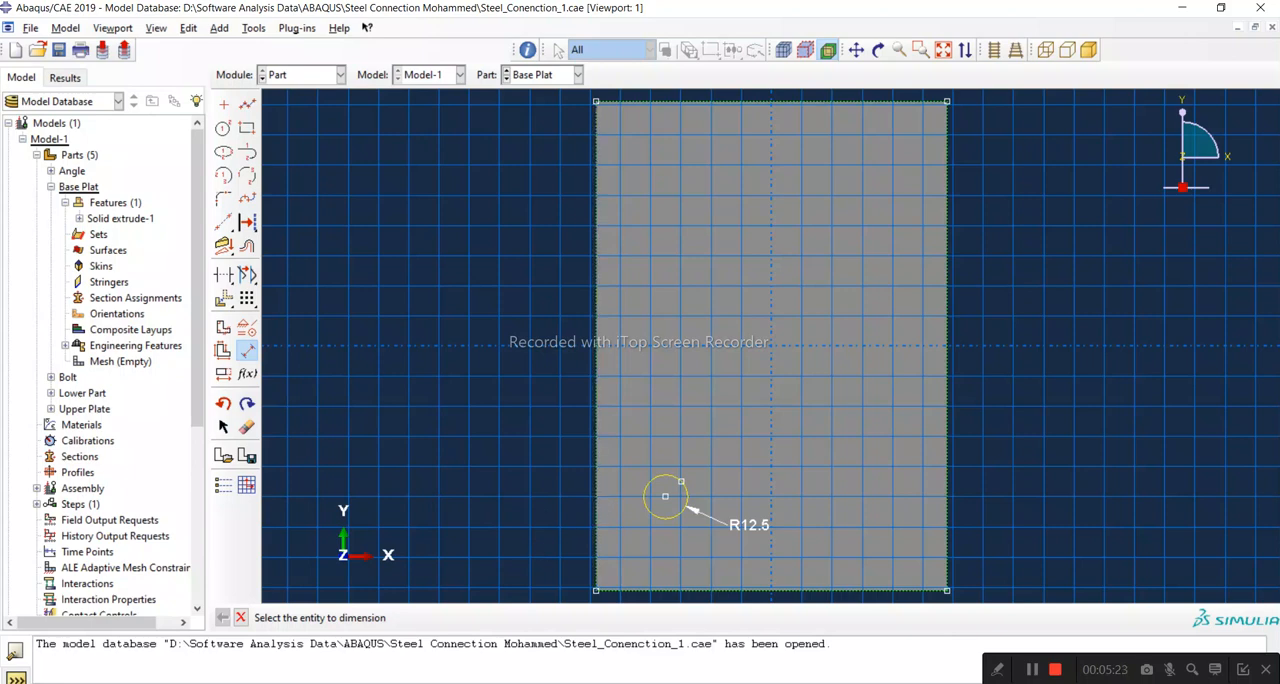
Step: Check the base plate plan in the PDF, then dimension the circle's centre 62 mm from the plate's left edge
{"action": "left_click", "coordinate": [1229, 630]}
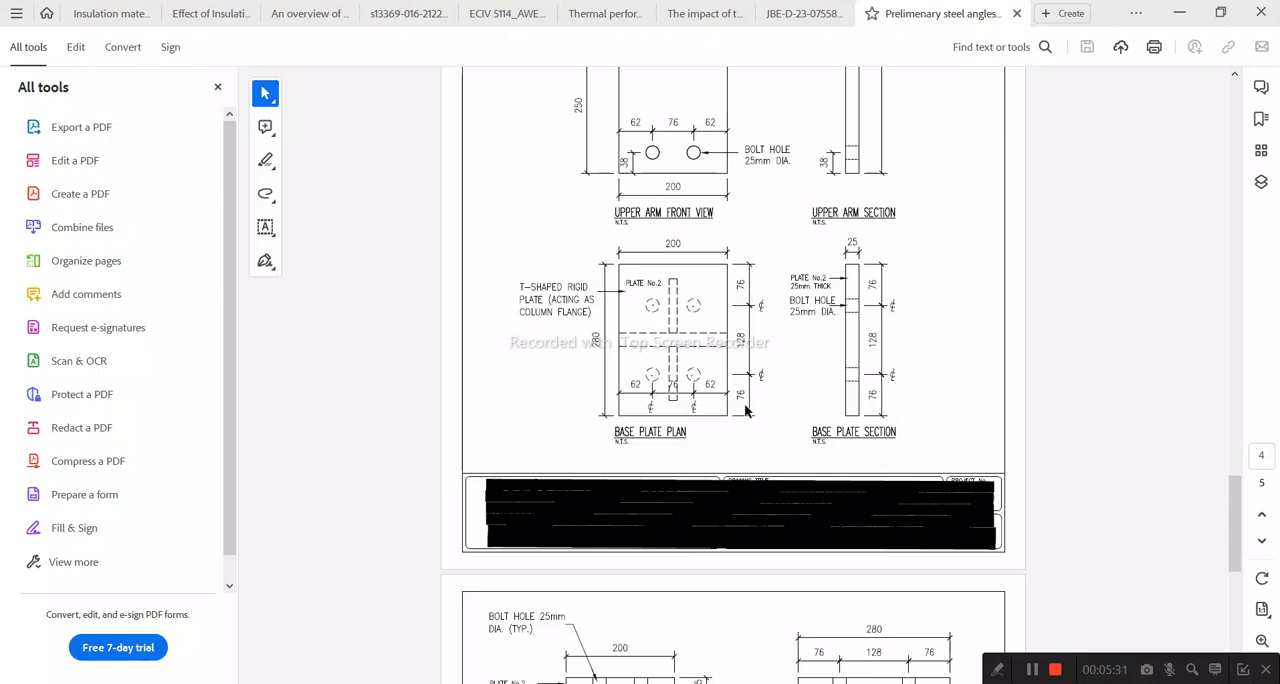
{"action": "left_click", "coordinate": [1181, 13]}
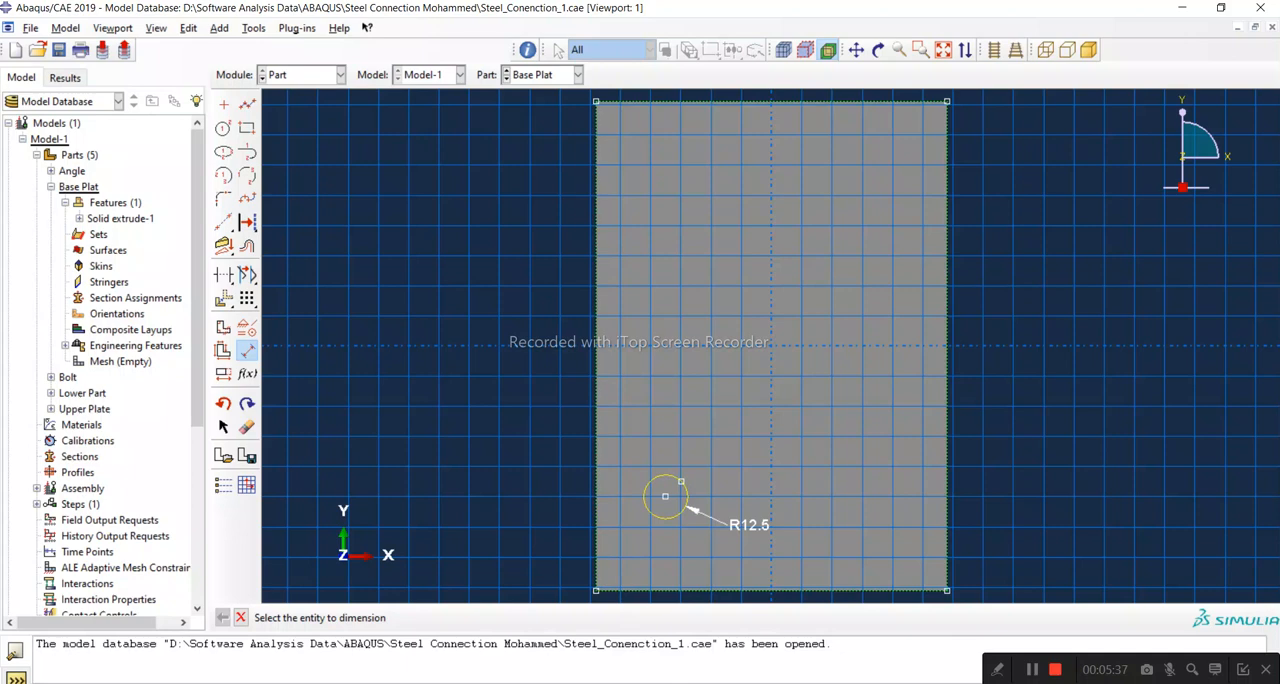
{"action": "left_click", "coordinate": [1236, 646]}
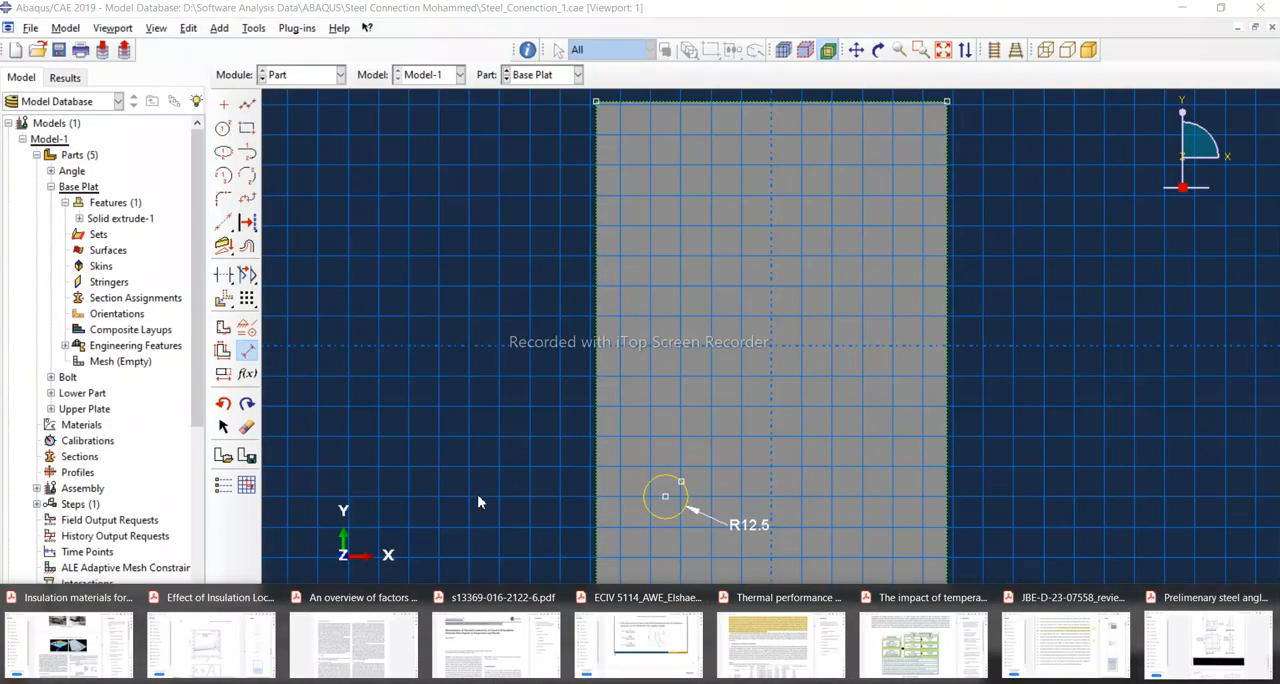
{"action": "left_click", "coordinate": [600, 513]}
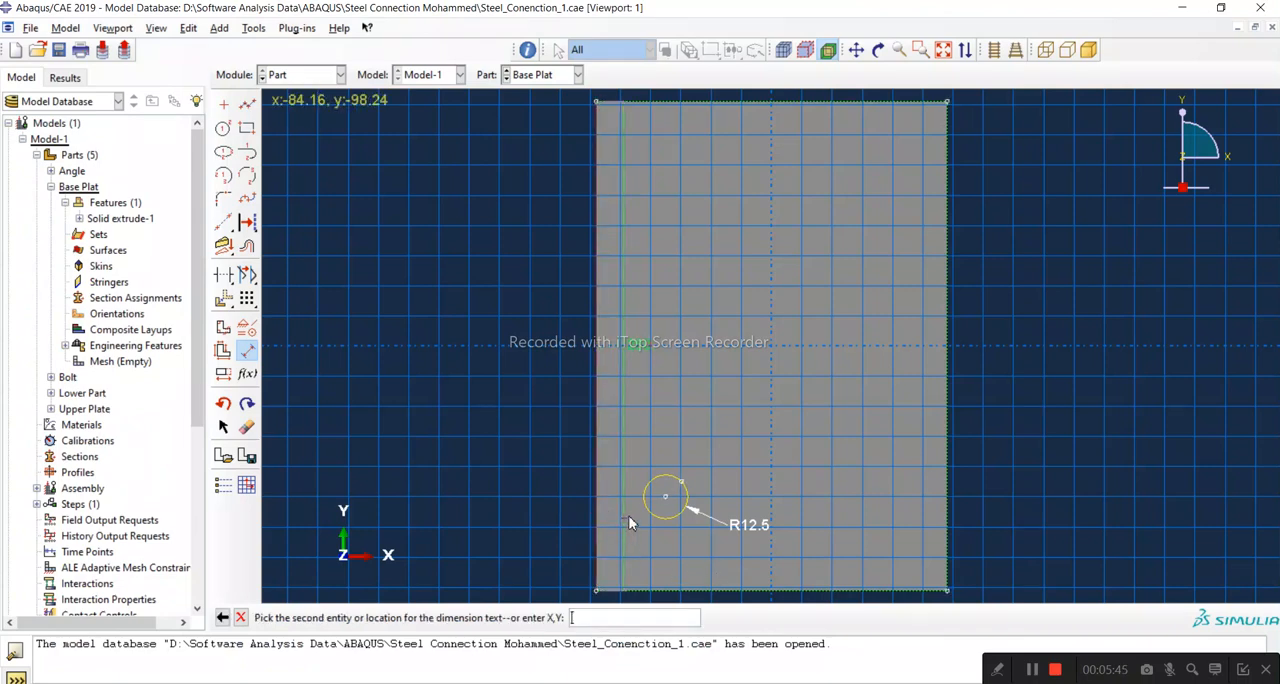
{"action": "left_click", "coordinate": [665, 497]}
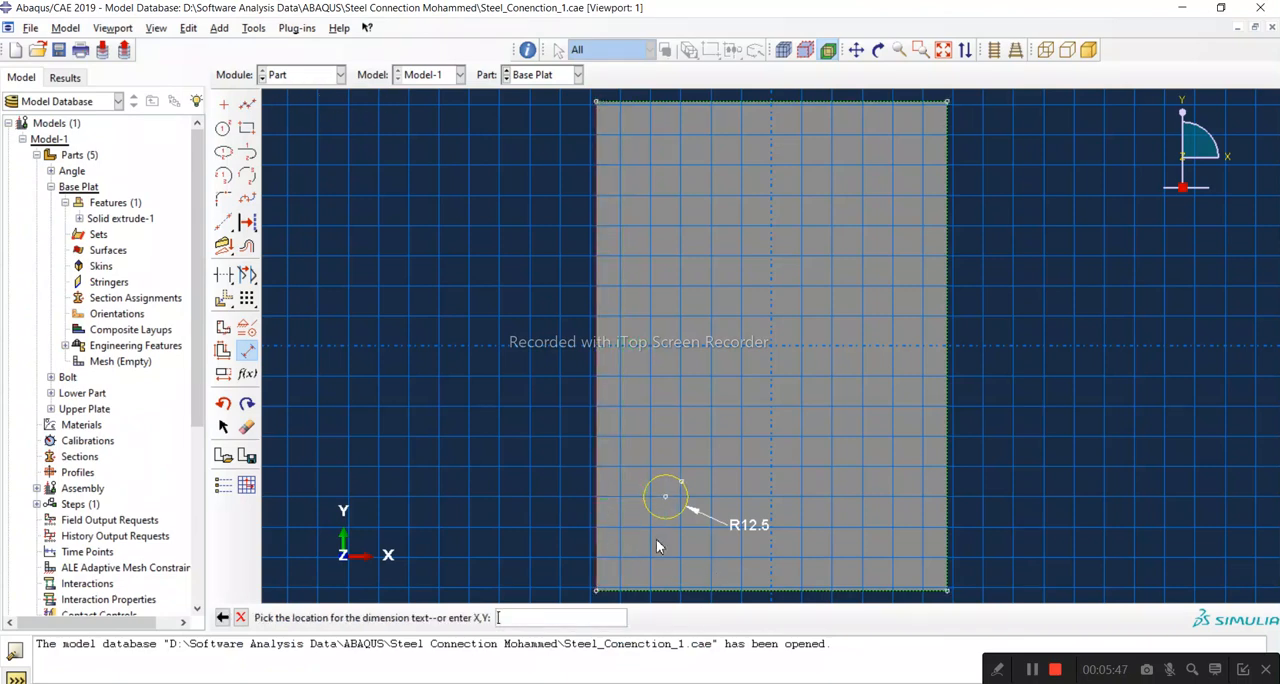
{"action": "left_click", "coordinate": [657, 546]}
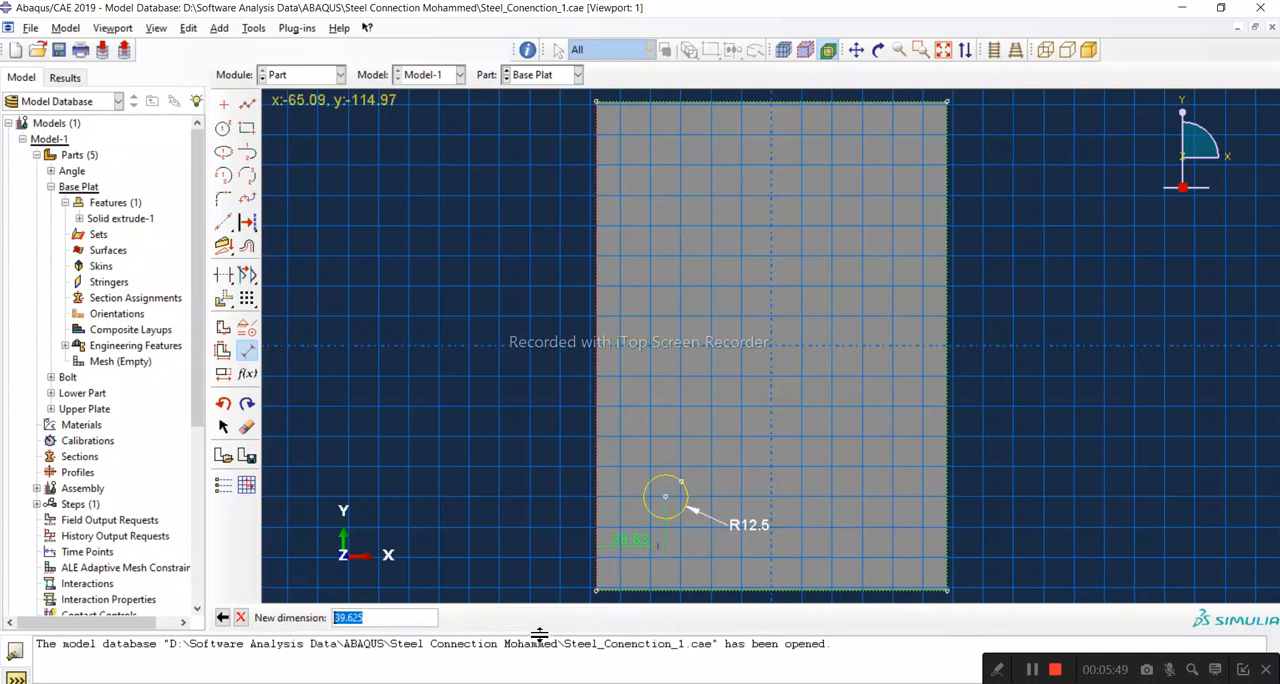
{"action": "type", "text": "62"}
{"action": "key", "text": "Return"}
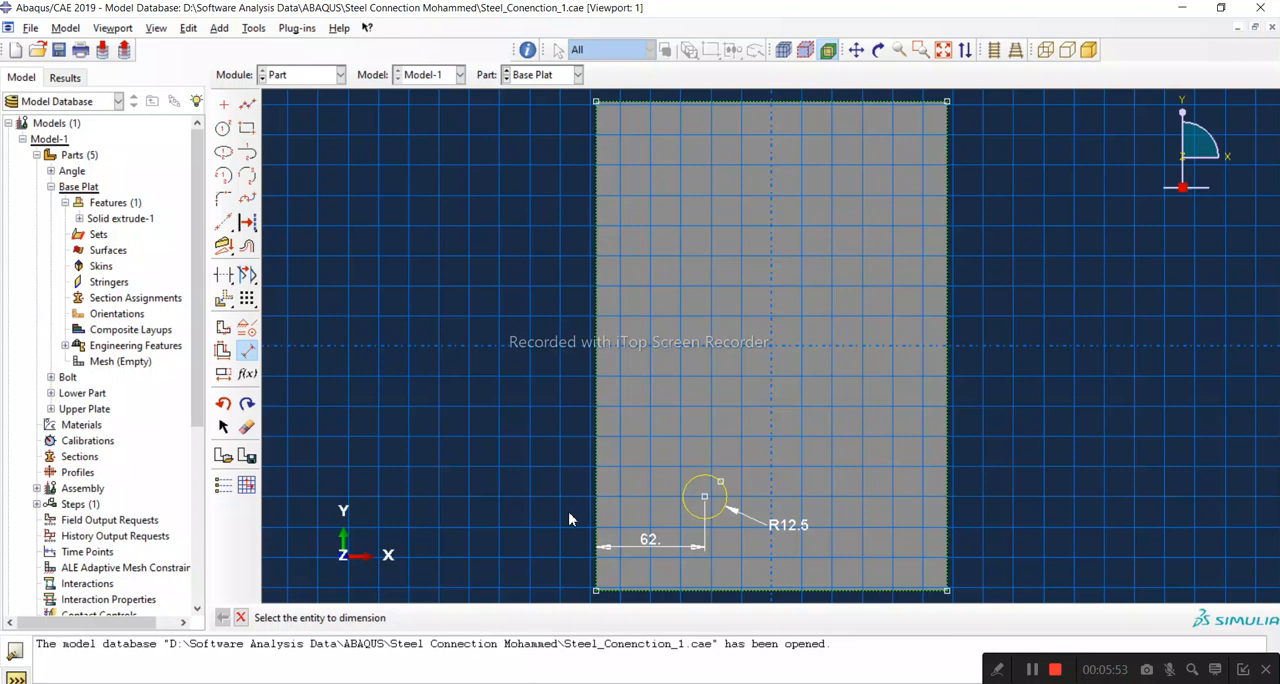
Step: Dimension the circle's centre from the plate's bottom edge and set the distance to 76 mm
{"action": "left_click", "coordinate": [692, 592]}
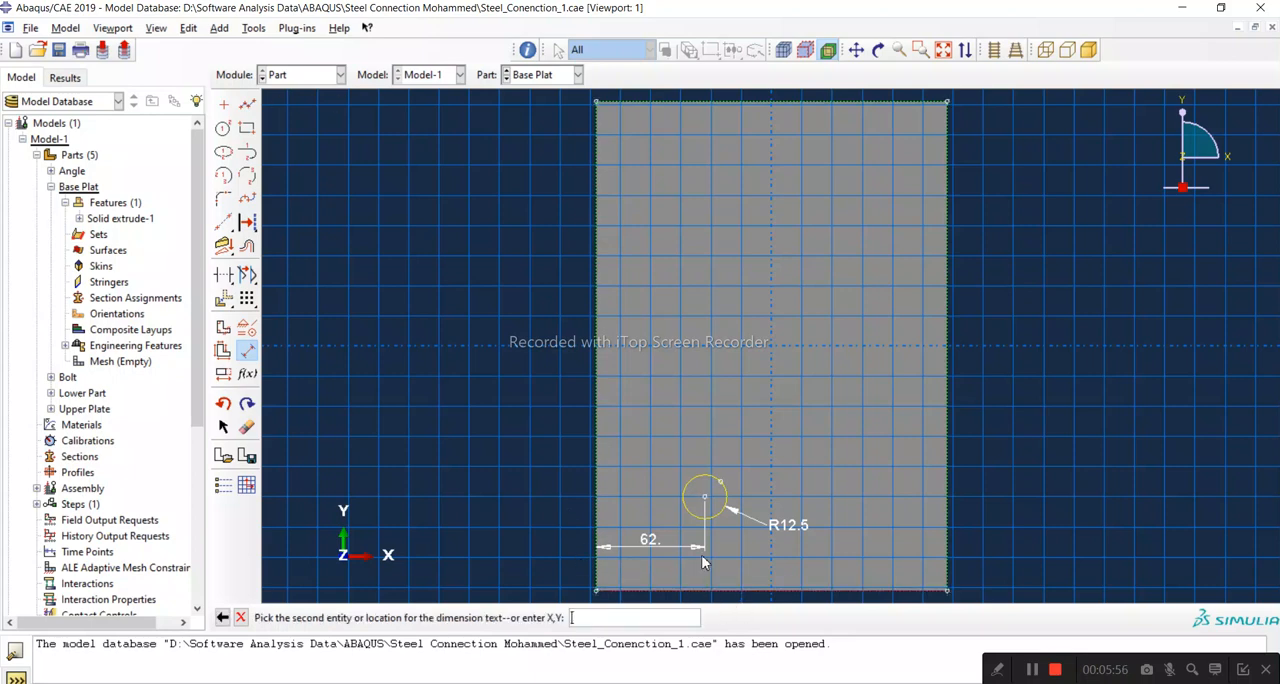
{"action": "left_click", "coordinate": [705, 500]}
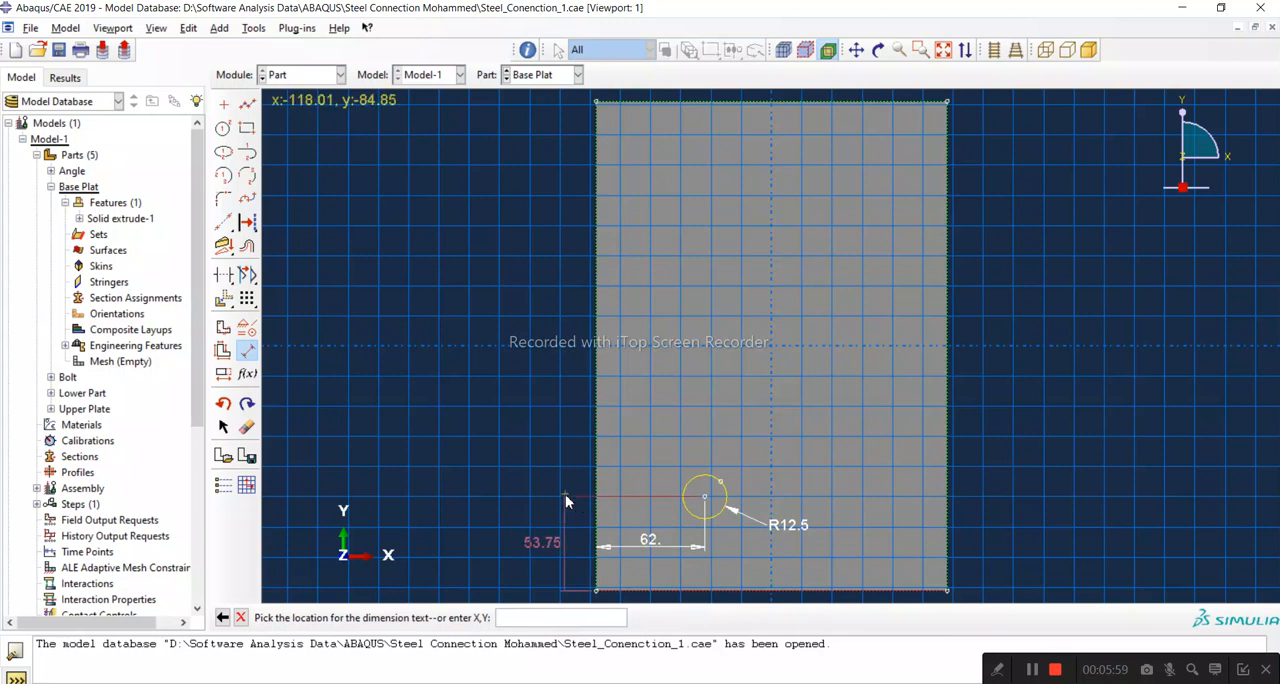
{"action": "left_click", "coordinate": [565, 494]}
{"action": "type", "text": "16"}
{"action": "key", "text": "Return"}
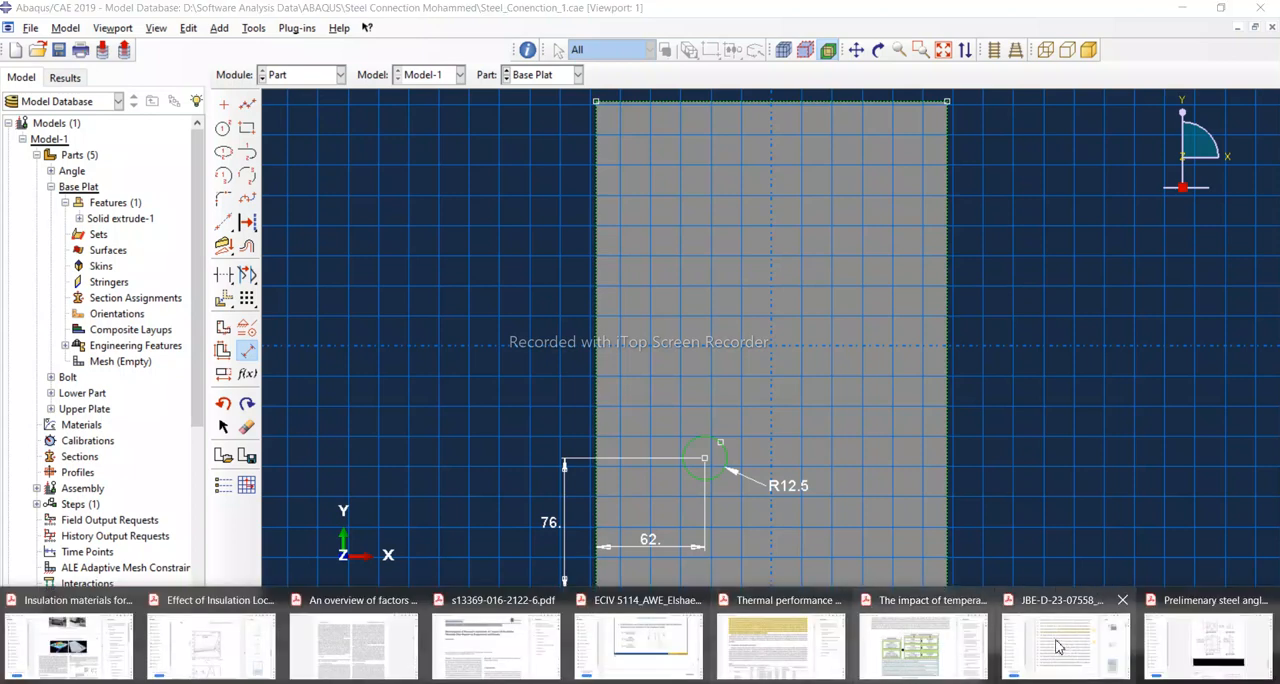
Step: Check the hole layout in the PDF and sketch a second circle of about 13.6 mm radius to the right of the first
{"action": "left_click", "coordinate": [1244, 648]}
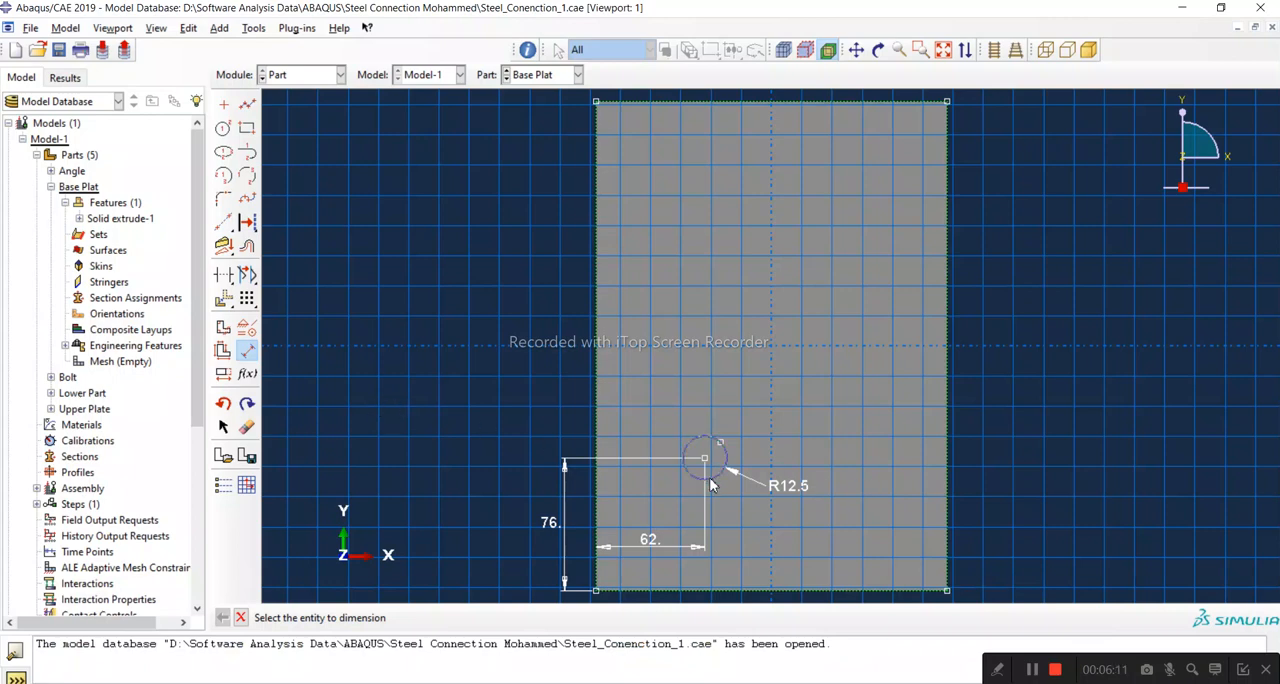
{"action": "left_click", "coordinate": [223, 131]}
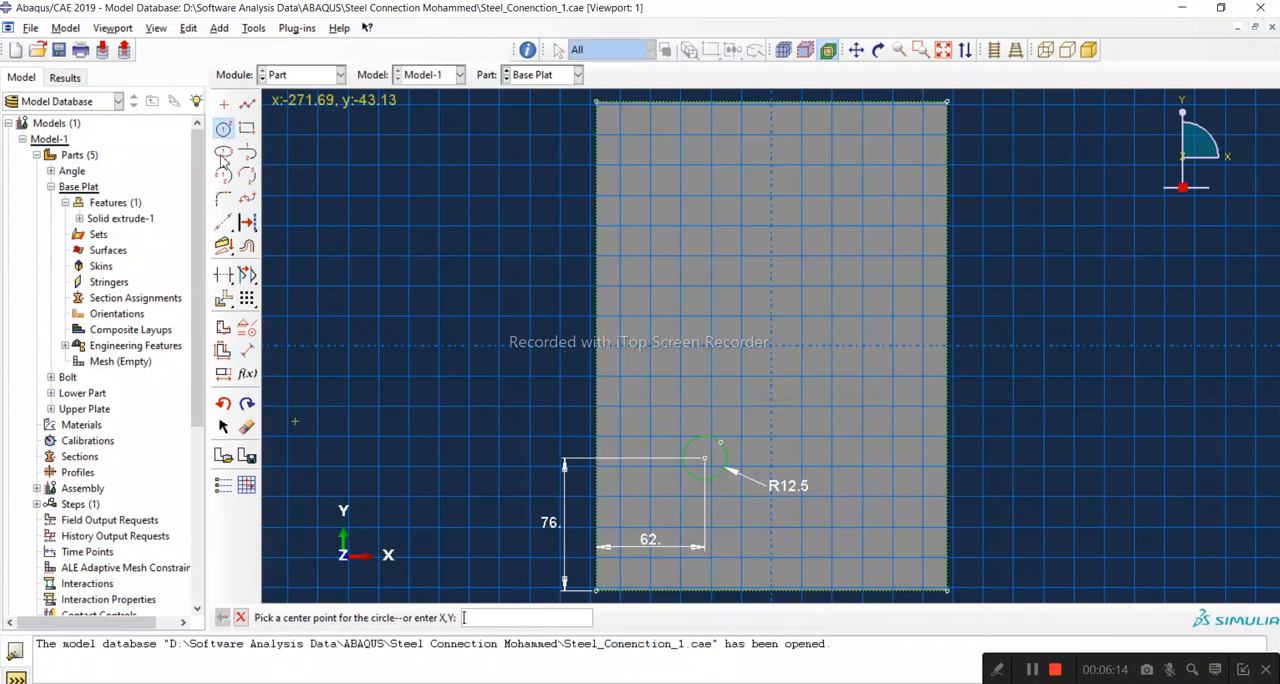
{"action": "left_click", "coordinate": [852, 459]}
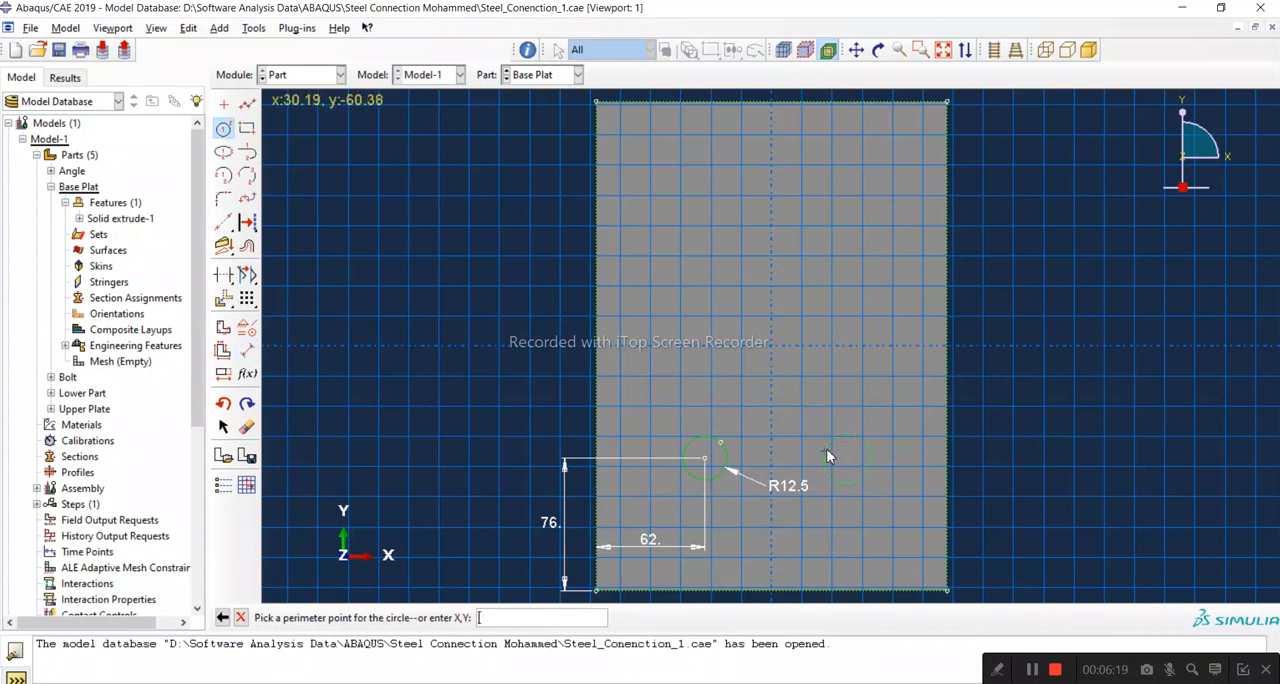
{"action": "left_click", "coordinate": [825, 453]}
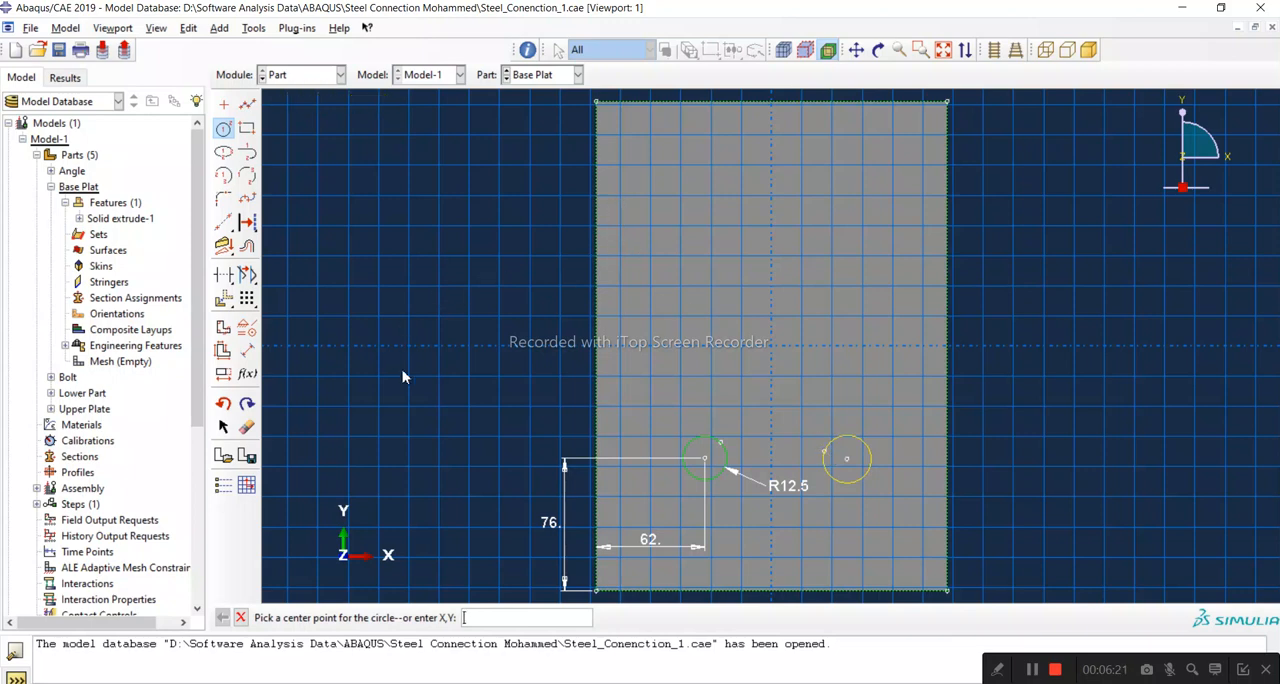
Step: Dimension the second circle's radius and set it to 12.5 mm
{"action": "left_click", "coordinate": [247, 350]}
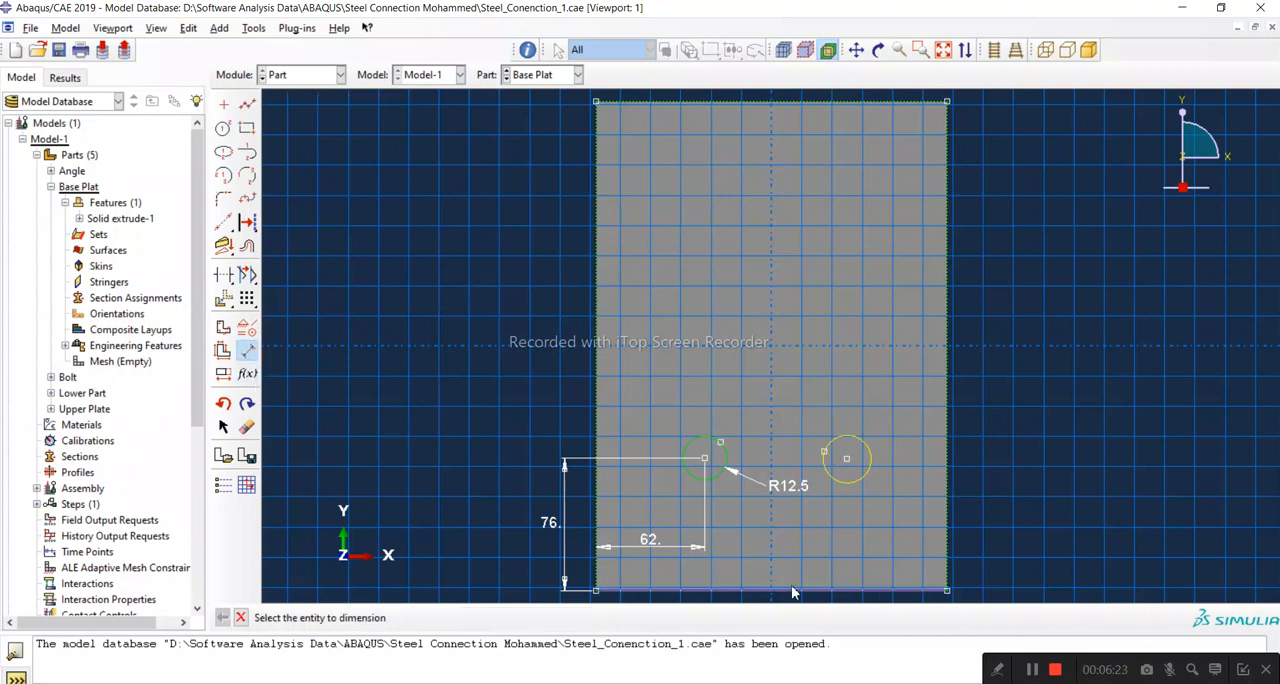
{"action": "left_click", "coordinate": [846, 487]}
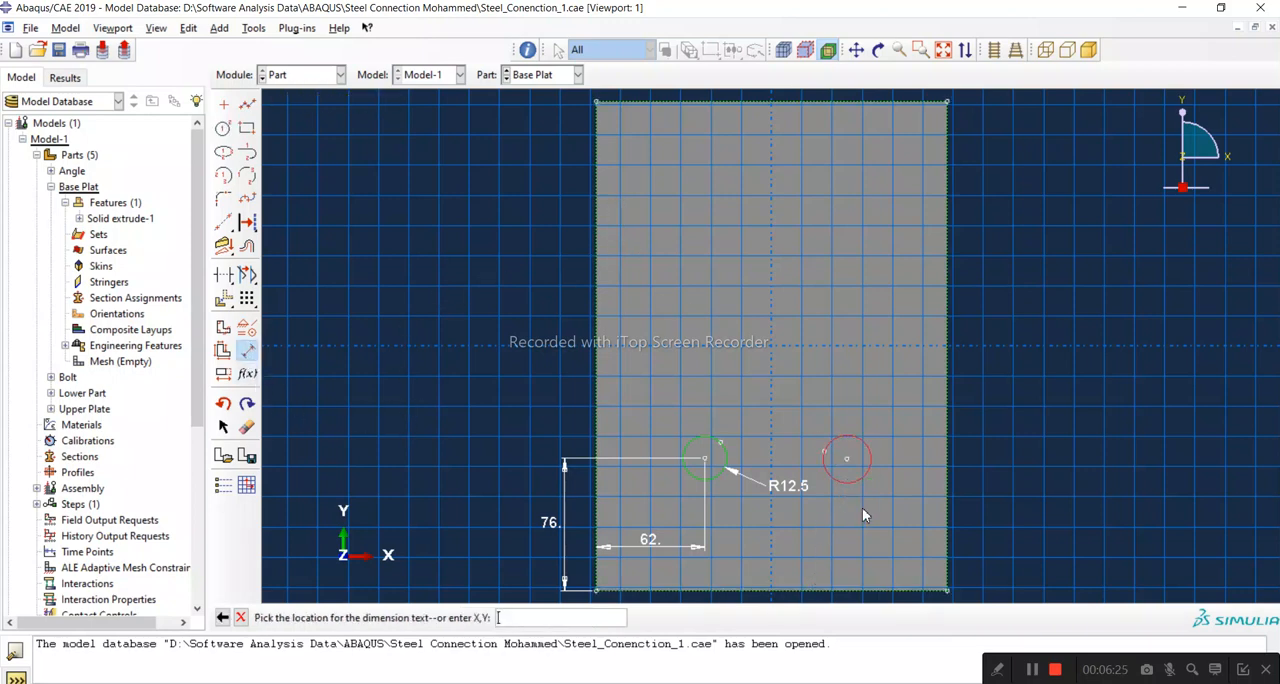
{"action": "left_click", "coordinate": [896, 495]}
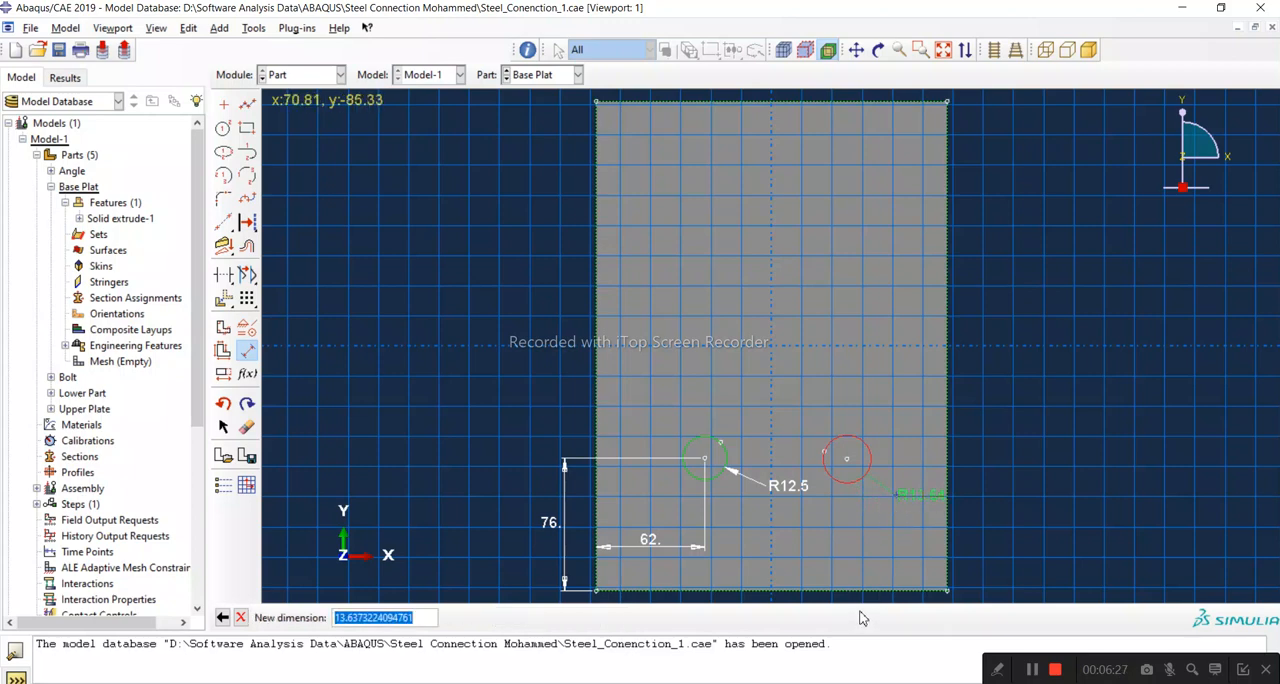
{"action": "type", "text": "12.5"}
{"action": "key", "text": "Return"}
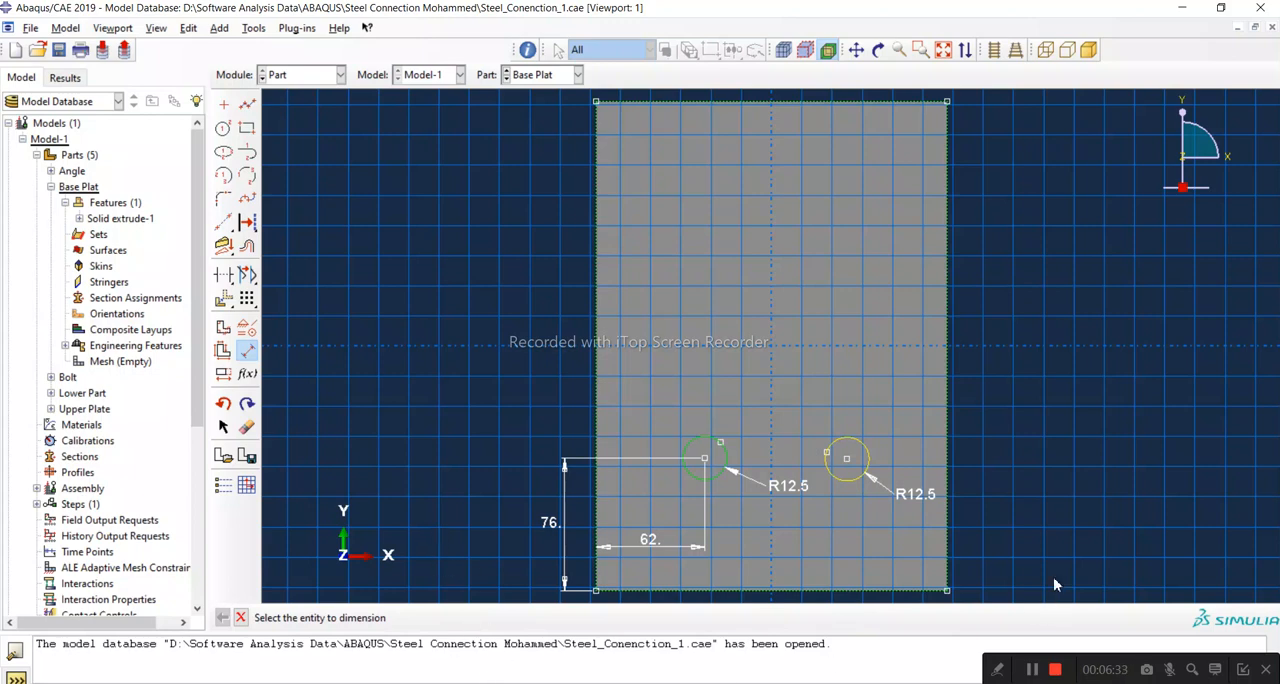
Step: Dimension the second circle's centre from the plate's right edge and set the distance to 62 mm
{"action": "left_click", "coordinate": [868, 466]}
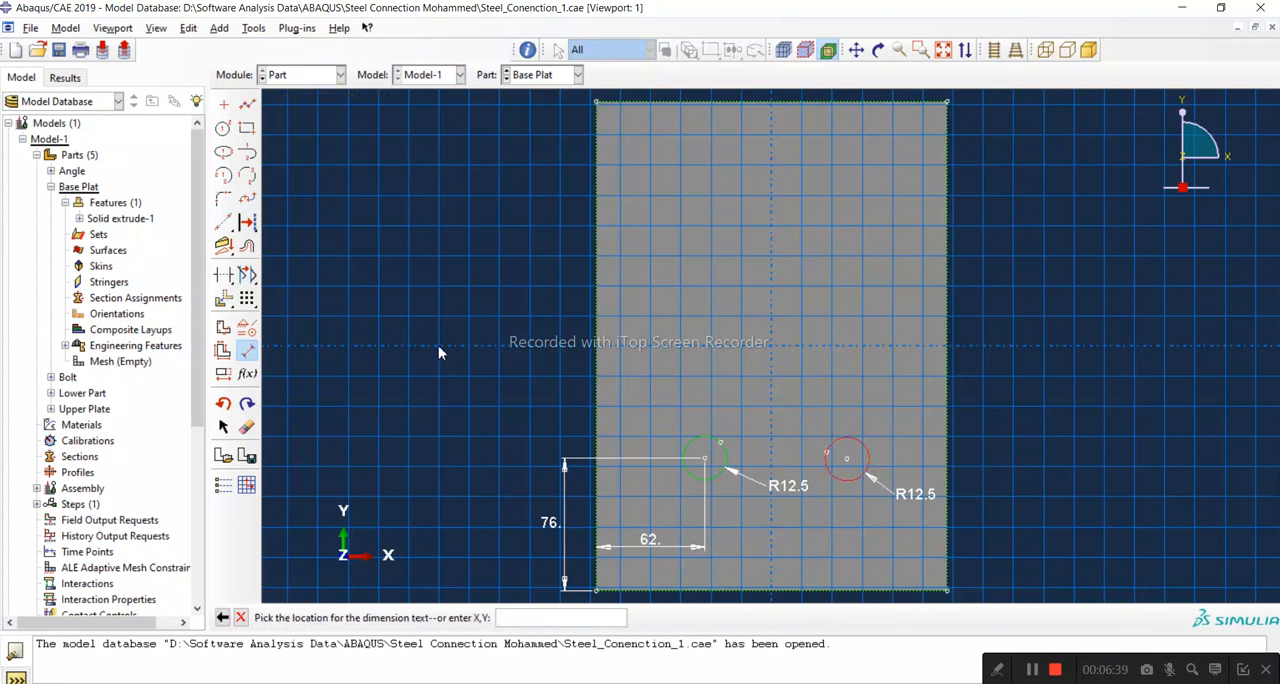
{"action": "left_click", "coordinate": [248, 352]}
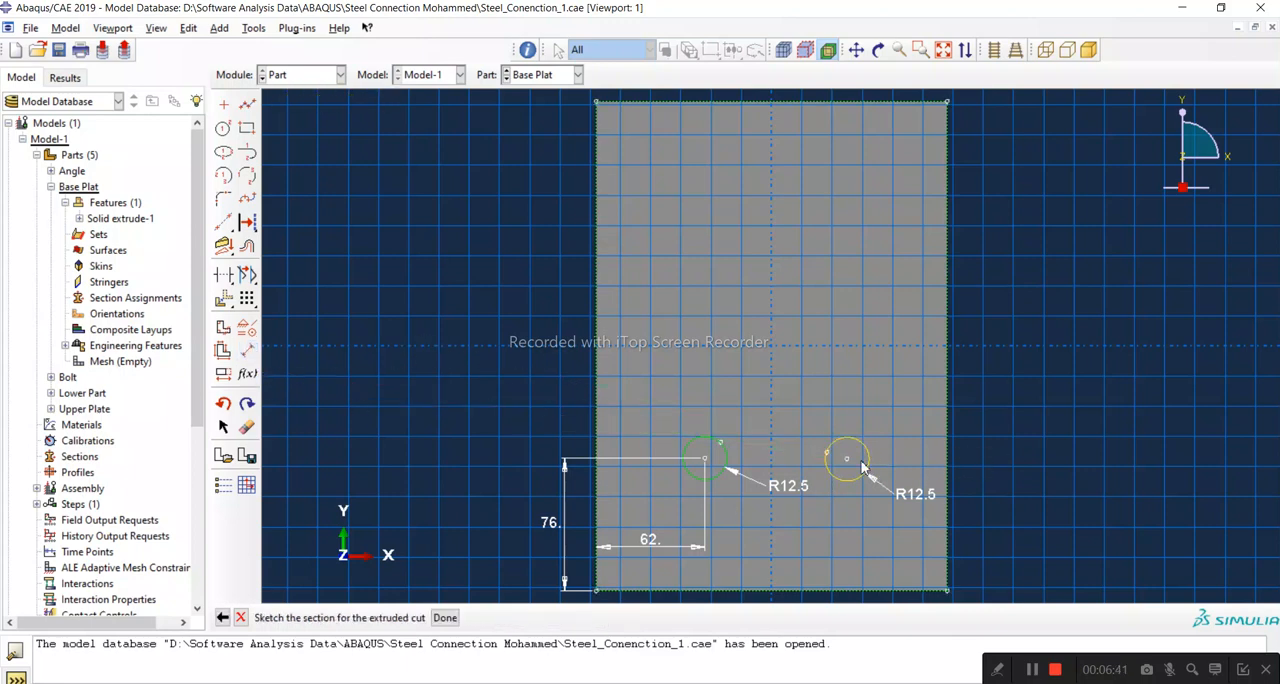
{"action": "left_click", "coordinate": [248, 352]}
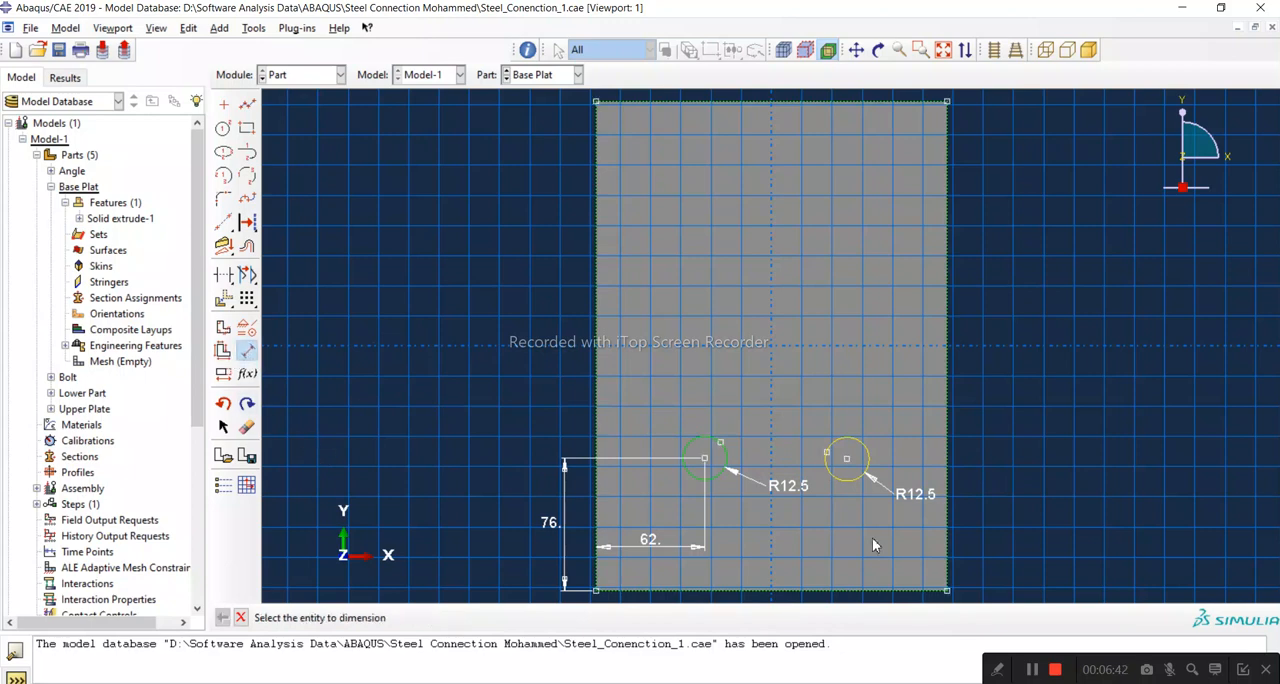
{"action": "left_click", "coordinate": [948, 459]}
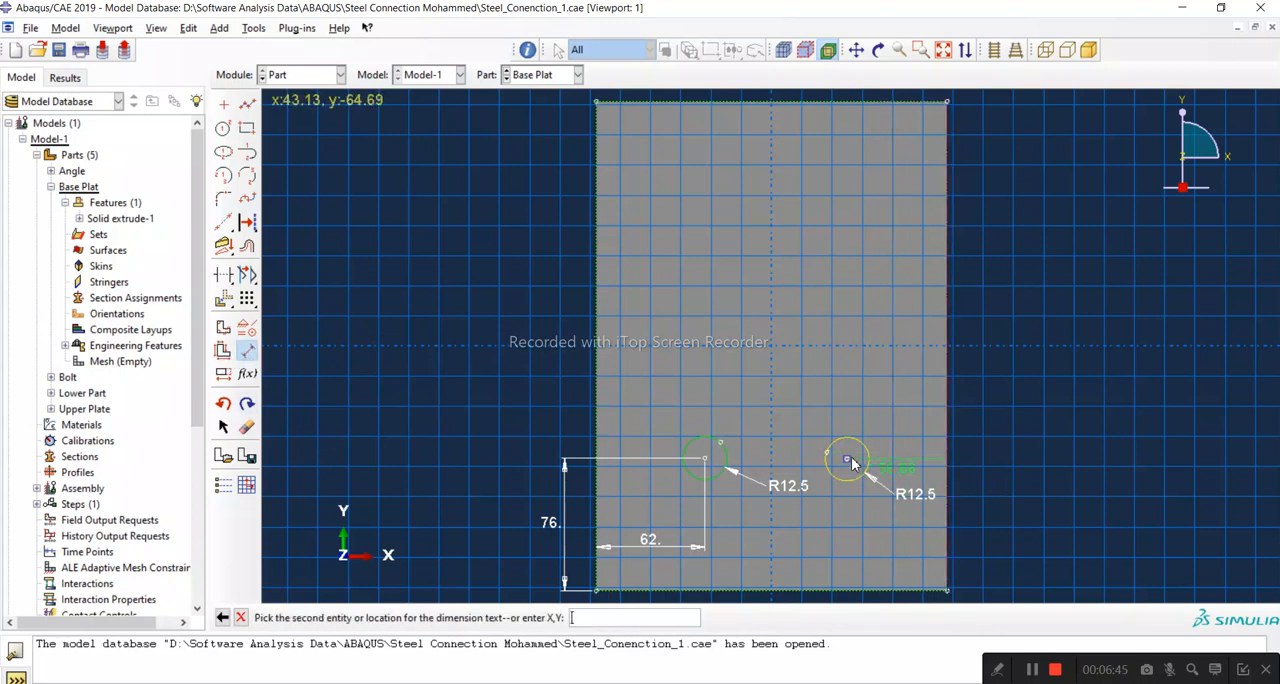
{"action": "left_click", "coordinate": [848, 460]}
{"action": "left_click", "coordinate": [850, 424]}
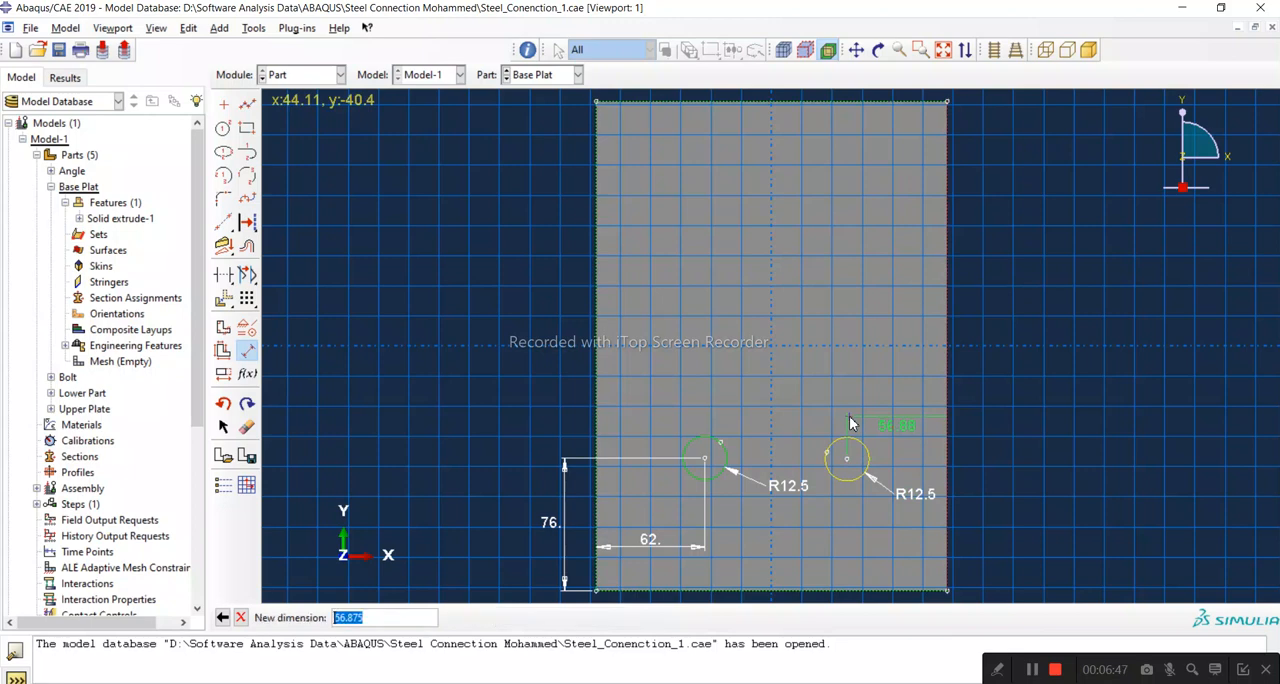
{"action": "type", "text": "62"}
{"action": "key", "text": "Return"}
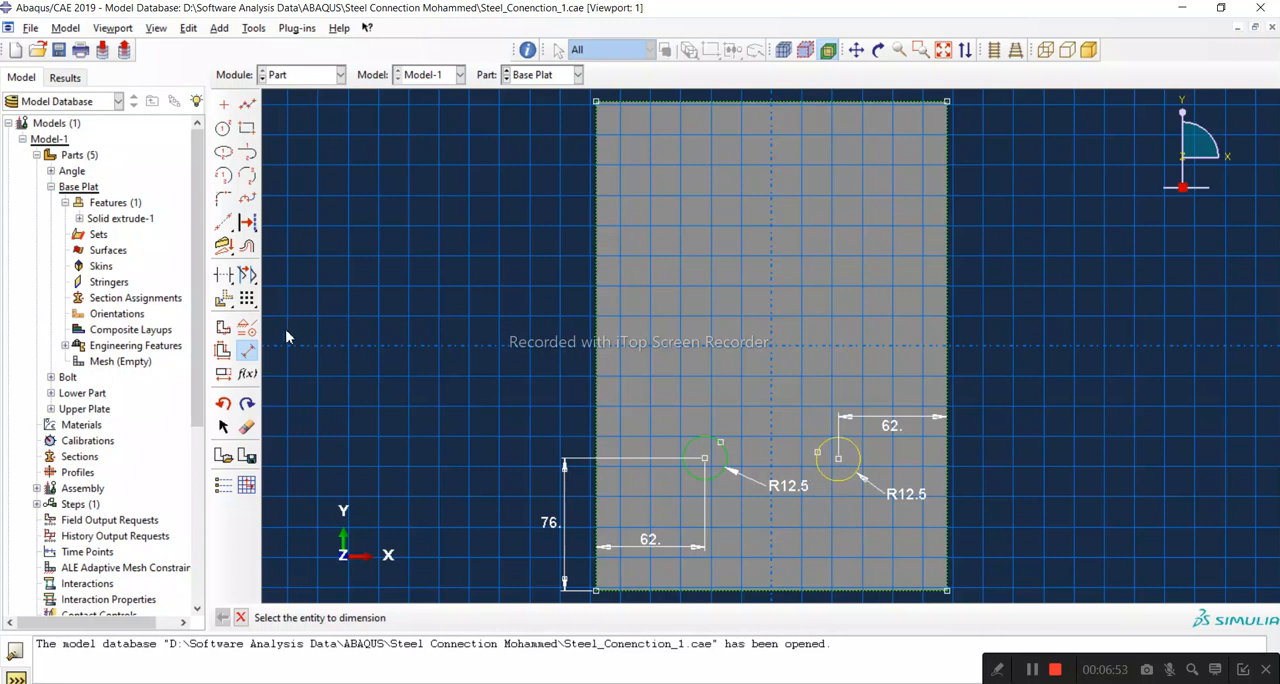
Step: Dimension the second circle's centre from the plate's bottom edge and set the distance to 76 mm
{"action": "left_click", "coordinate": [847, 598]}
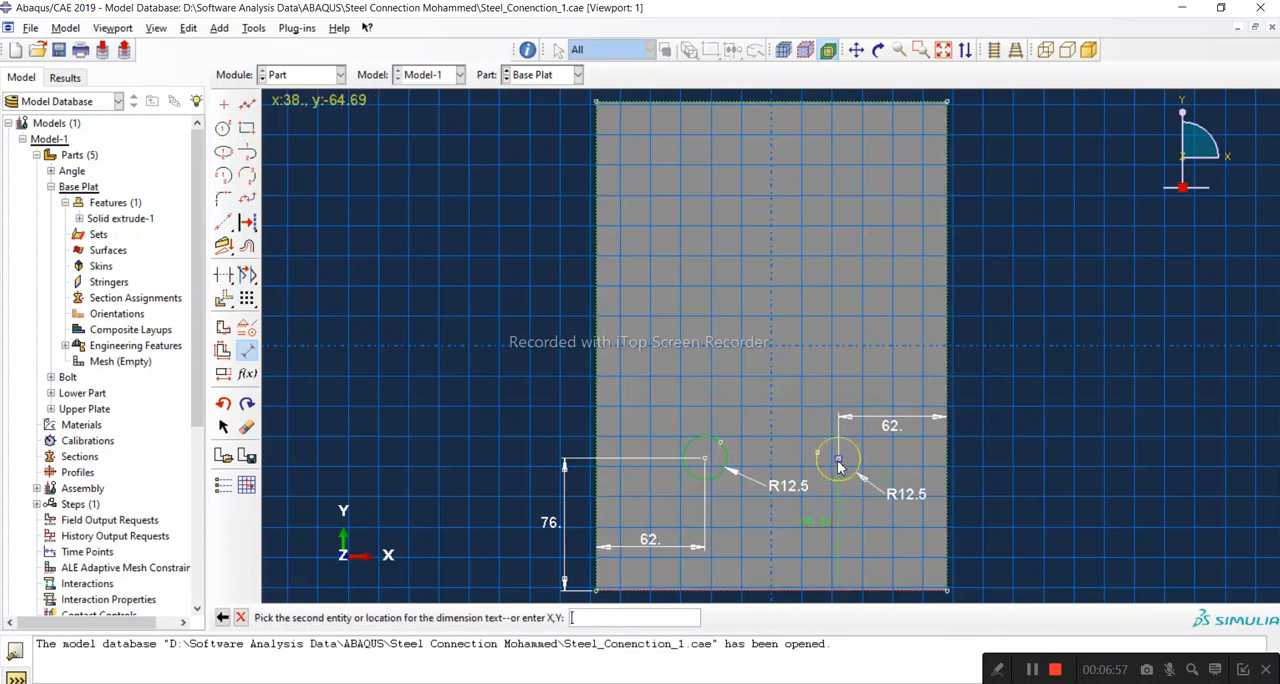
{"action": "left_click", "coordinate": [837, 460]}
{"action": "left_click", "coordinate": [991, 468]}
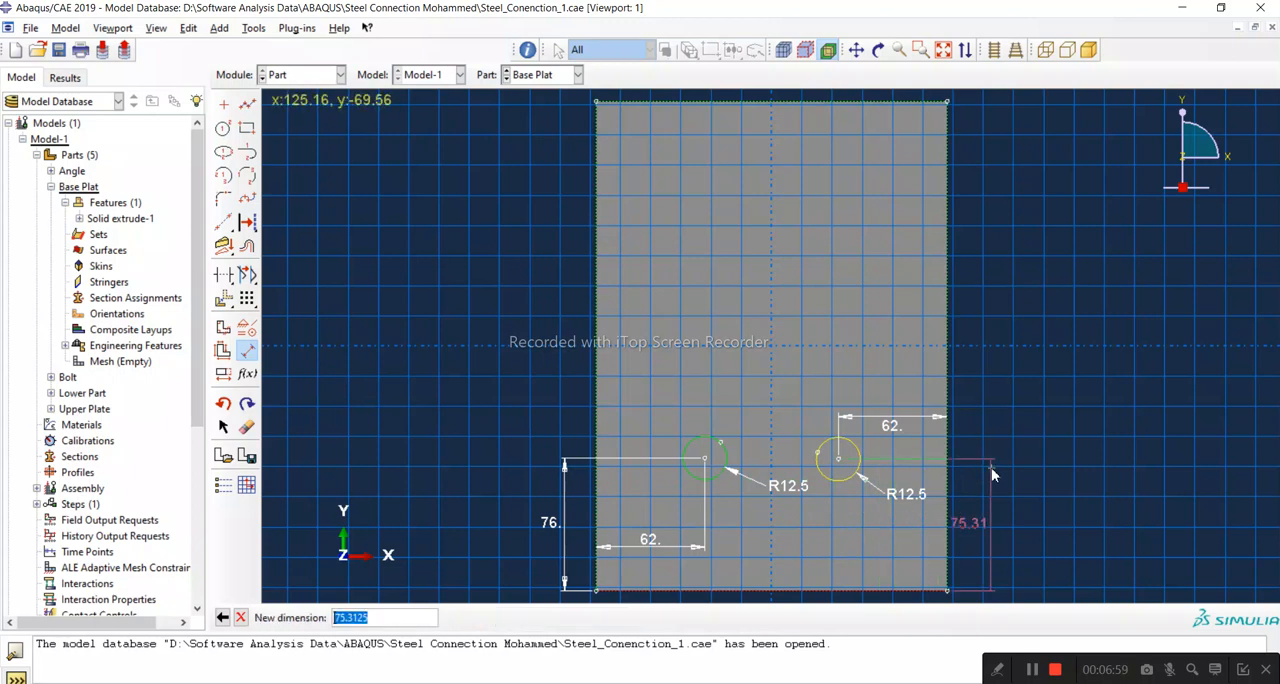
{"action": "type", "text": "76"}
{"action": "key", "text": "Return"}
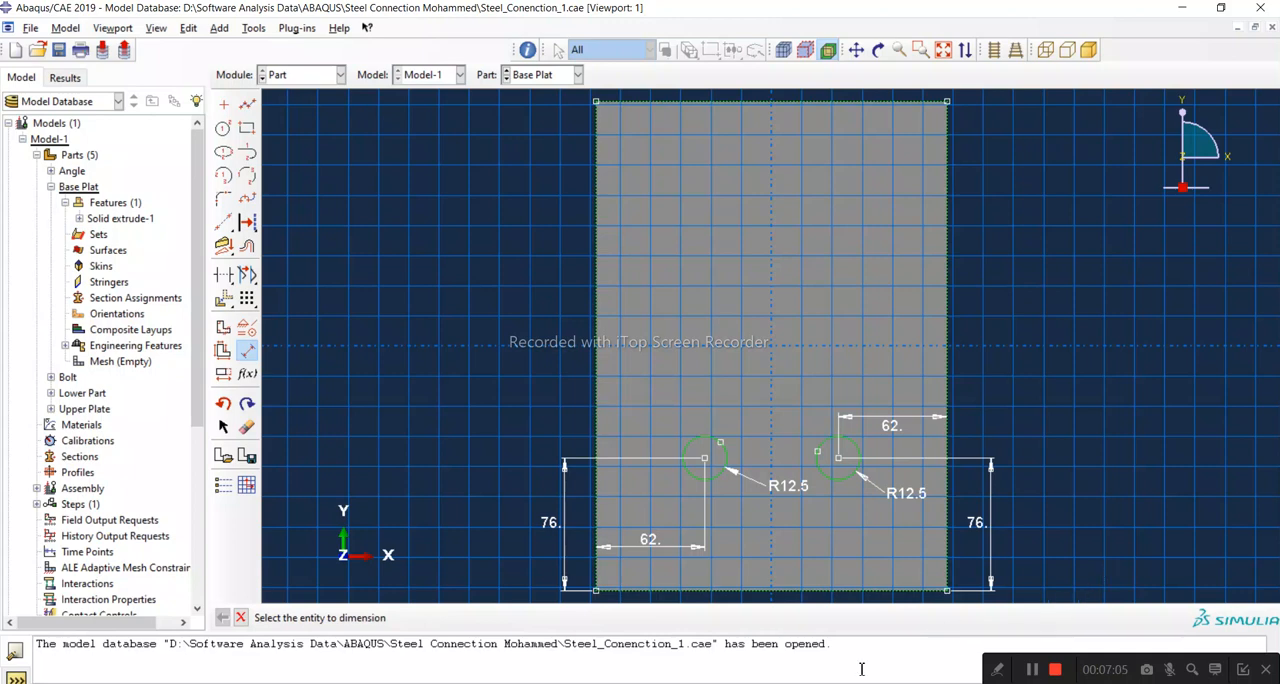
Step: Check the bolt hole spacing in the PDF and add a 76 mm horizontal dimension between the two circle centres
{"action": "left_click", "coordinate": [930, 682]}
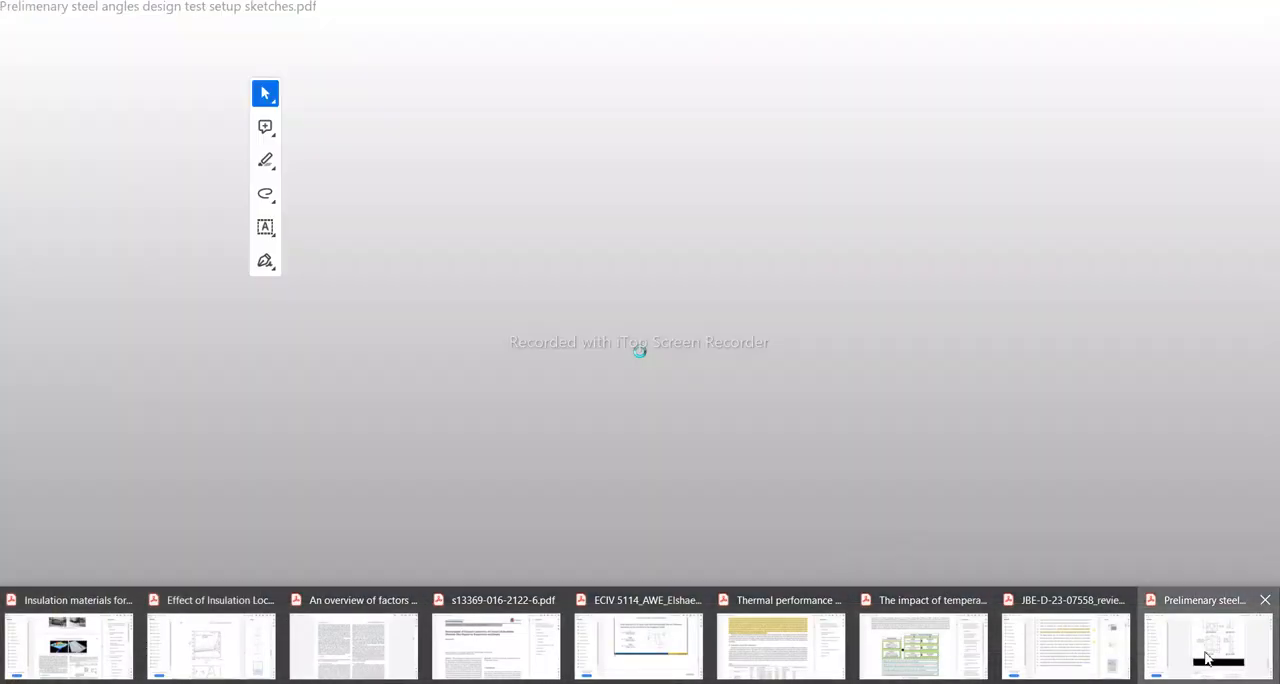
{"action": "left_click", "coordinate": [1204, 657]}
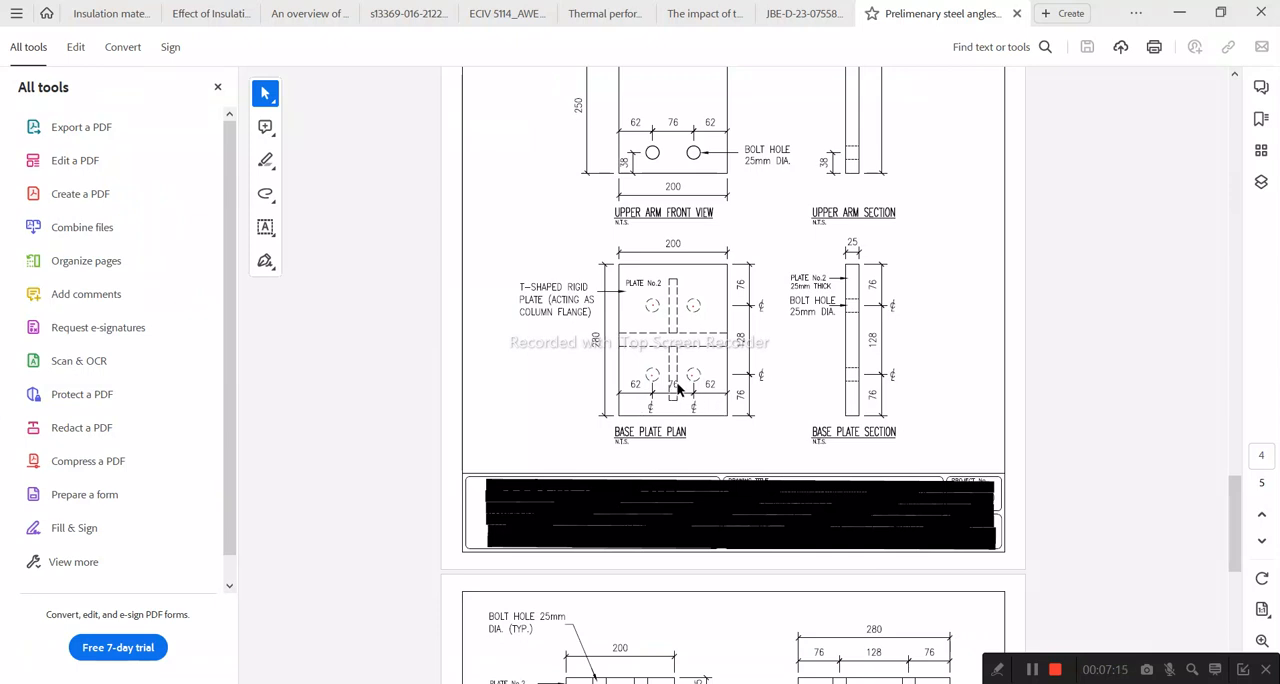
{"action": "left_click", "coordinate": [1179, 14]}
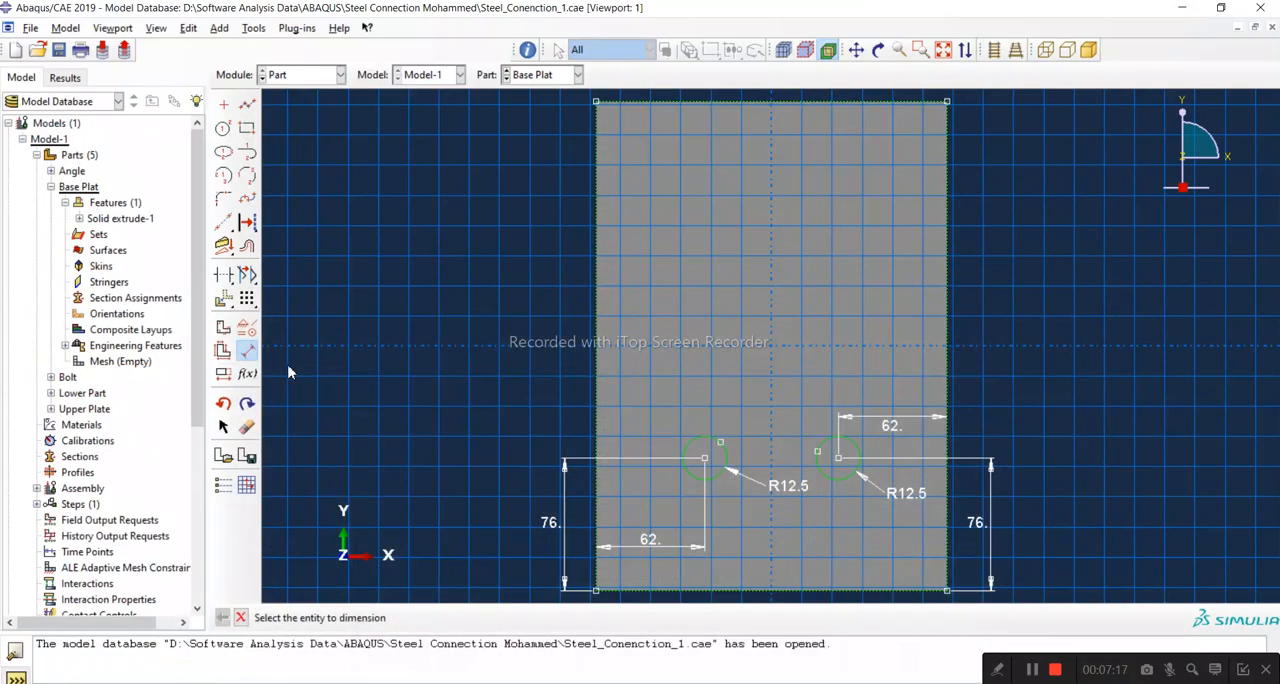
{"action": "left_click", "coordinate": [704, 459]}
{"action": "left_click", "coordinate": [838, 459]}
{"action": "left_click", "coordinate": [813, 541]}
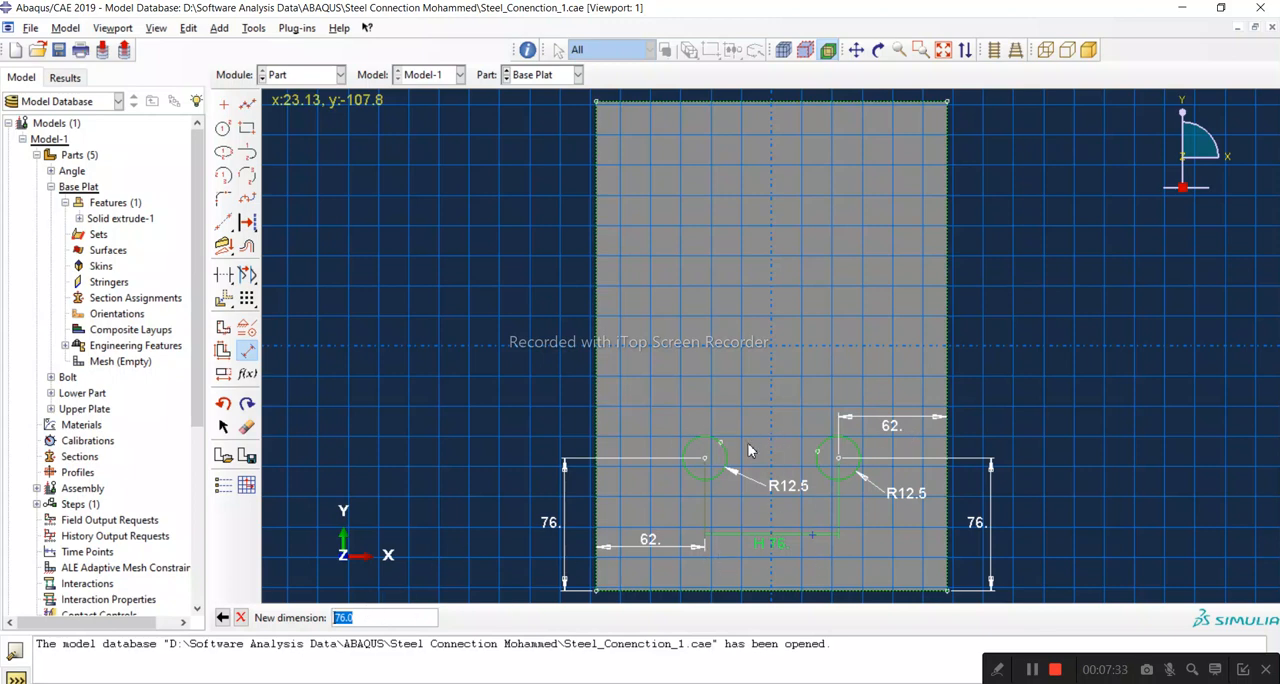
{"action": "key", "text": "Return"}
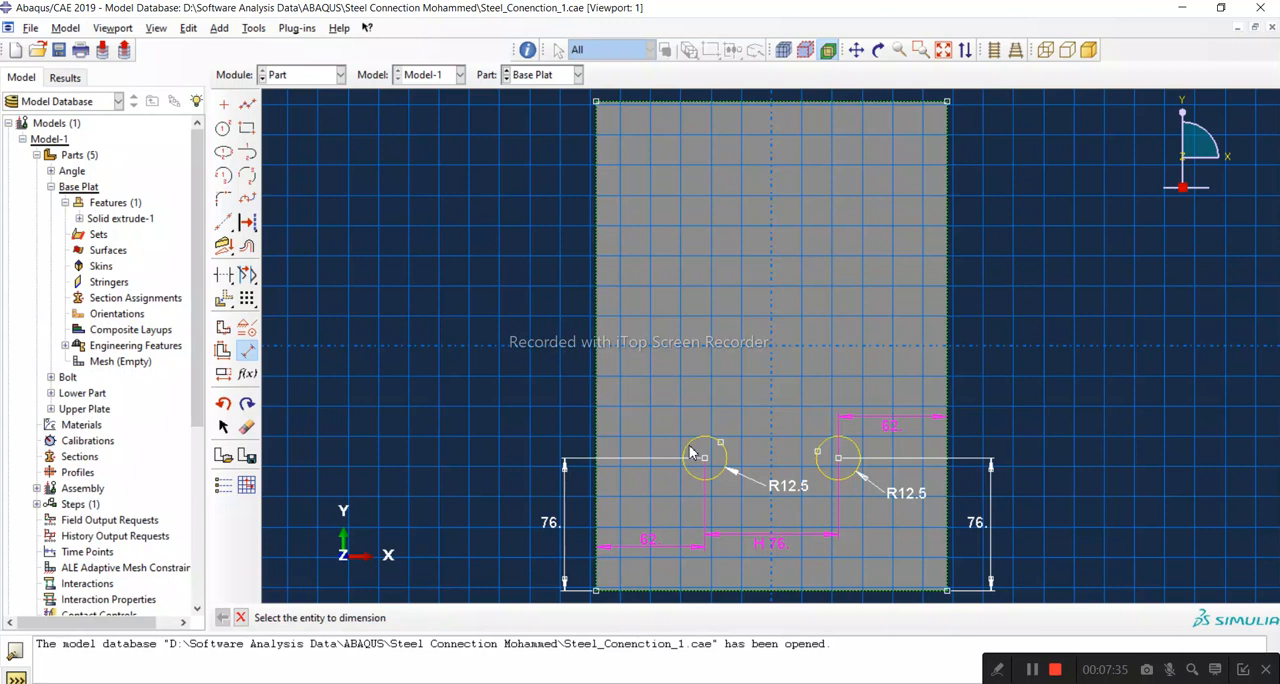
Step: Delete the horizontal dimension between the two circle centres and leave the delete tool
{"action": "left_click", "coordinate": [247, 427]}
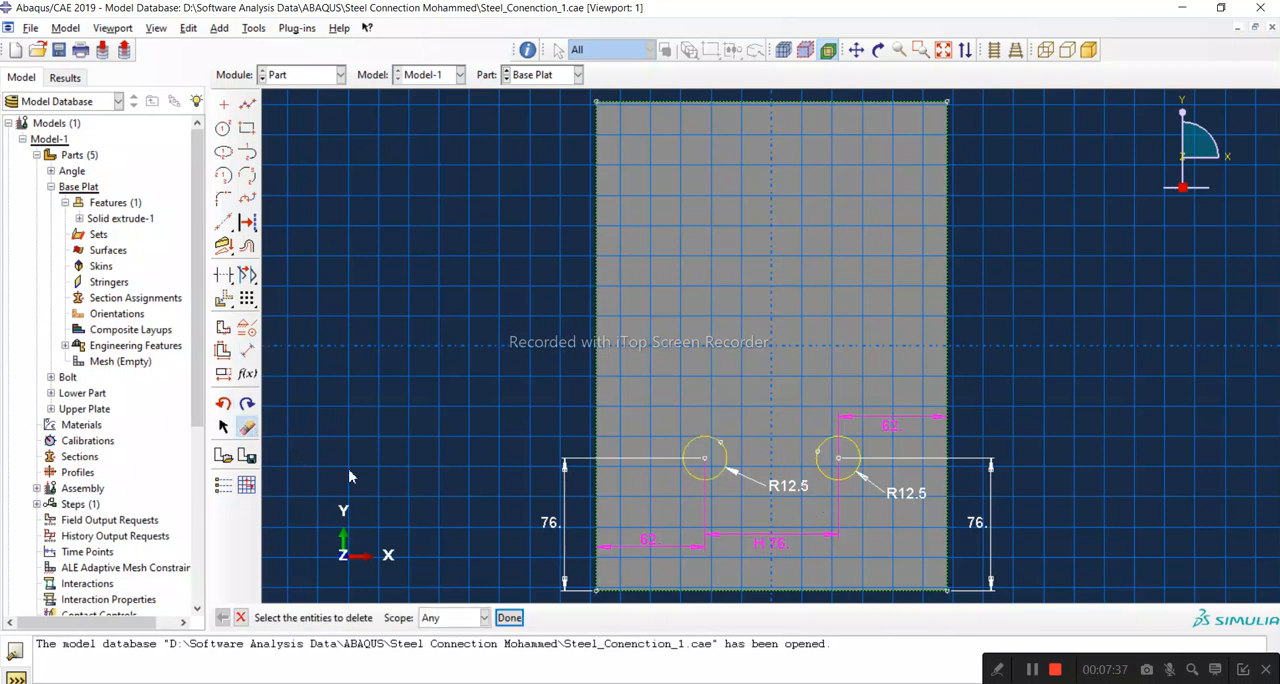
{"action": "left_click", "coordinate": [786, 540]}
{"action": "left_click", "coordinate": [509, 620]}
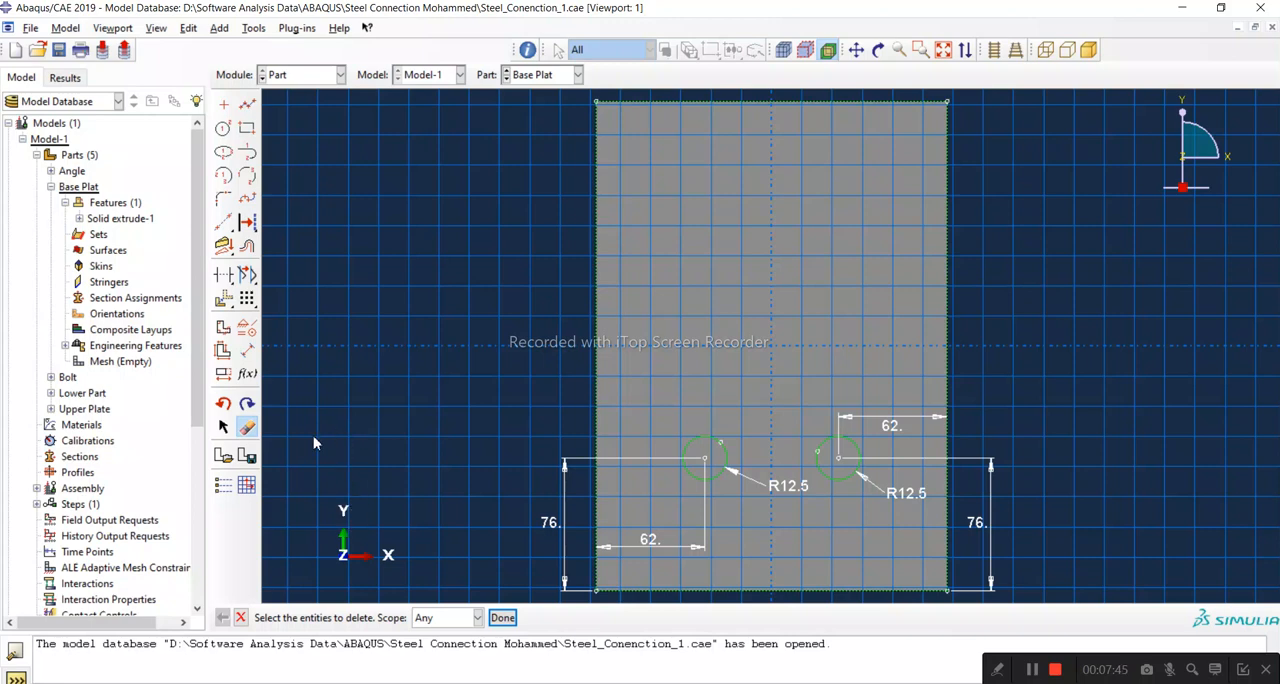
{"action": "left_click", "coordinate": [224, 428]}
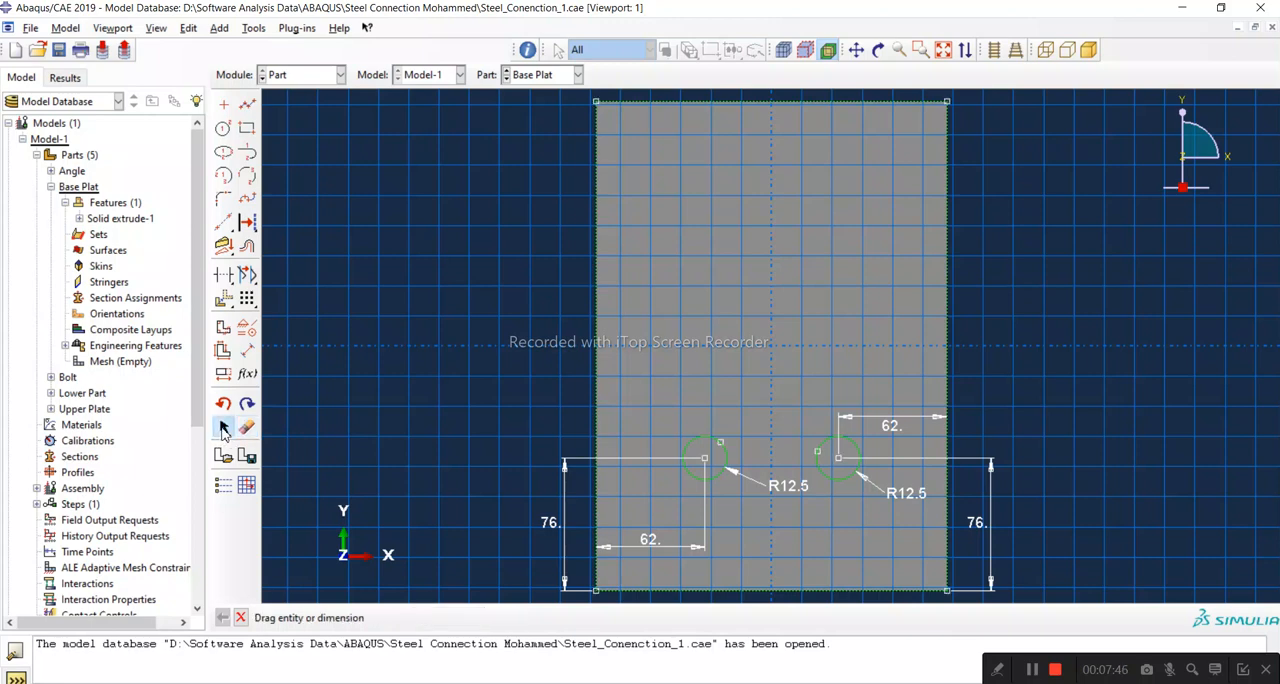
{"action": "left_click", "coordinate": [705, 459]}
{"action": "key", "text": "super+space"}
{"action": "left_click", "coordinate": [227, 430]}
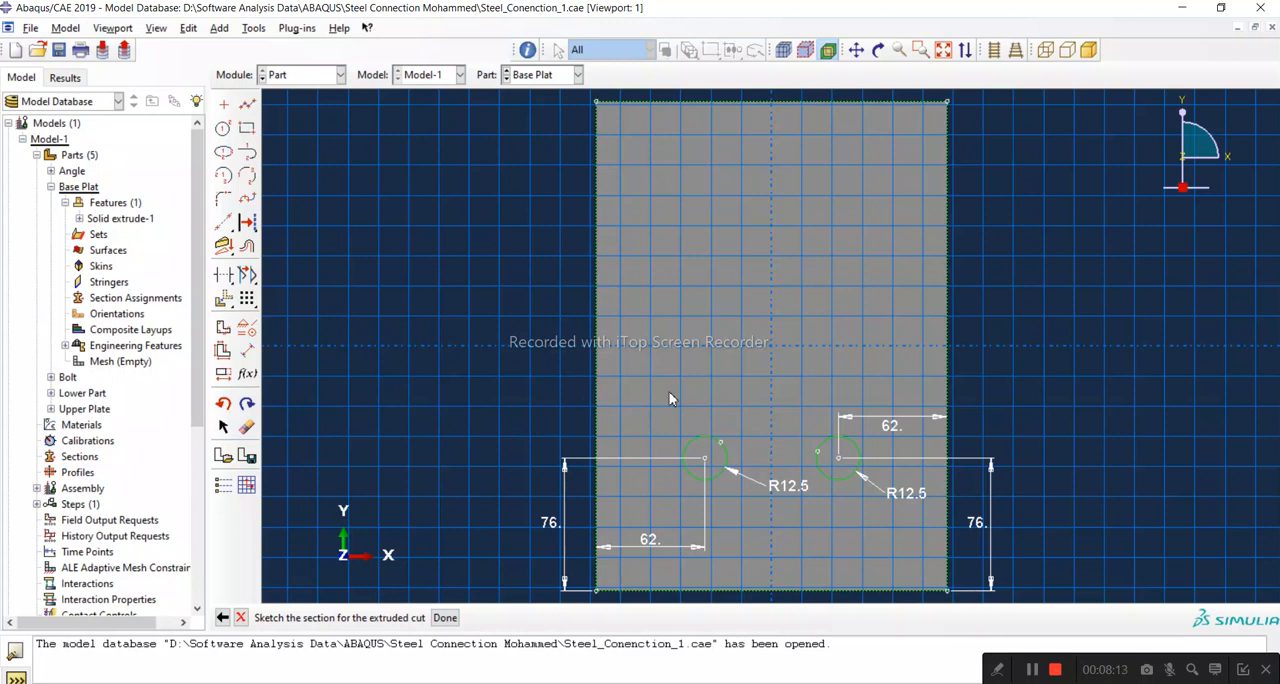
Step: Sketch two circles side by side in the plate's upper half, centred at about (-47.4, 94.9) and (43.1, 94.9)
{"action": "left_click", "coordinate": [223, 128]}
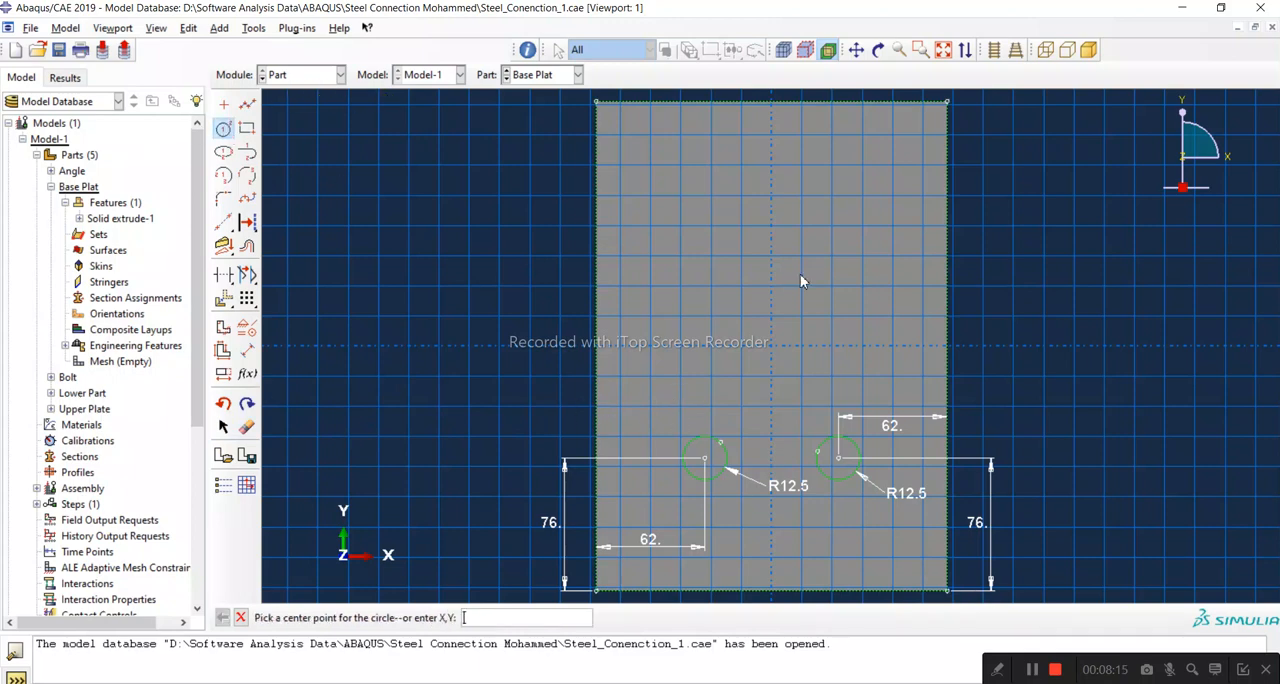
{"action": "left_click", "coordinate": [689, 181]}
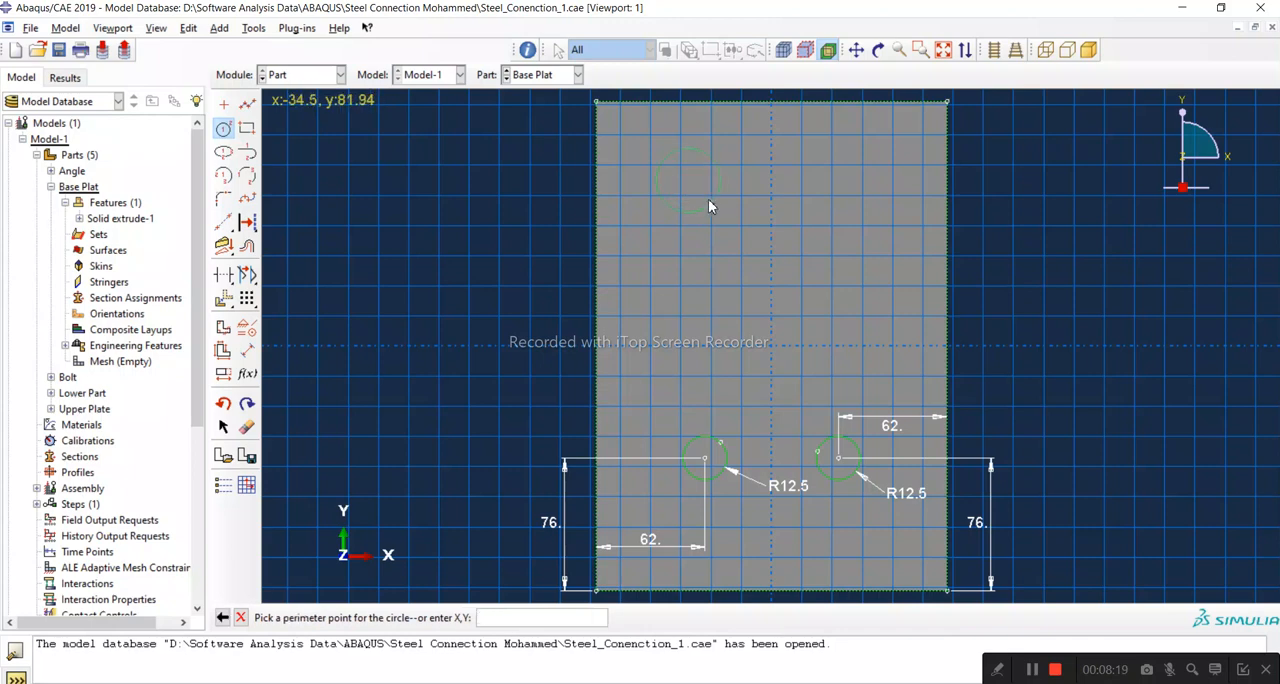
{"action": "left_click", "coordinate": [704, 195]}
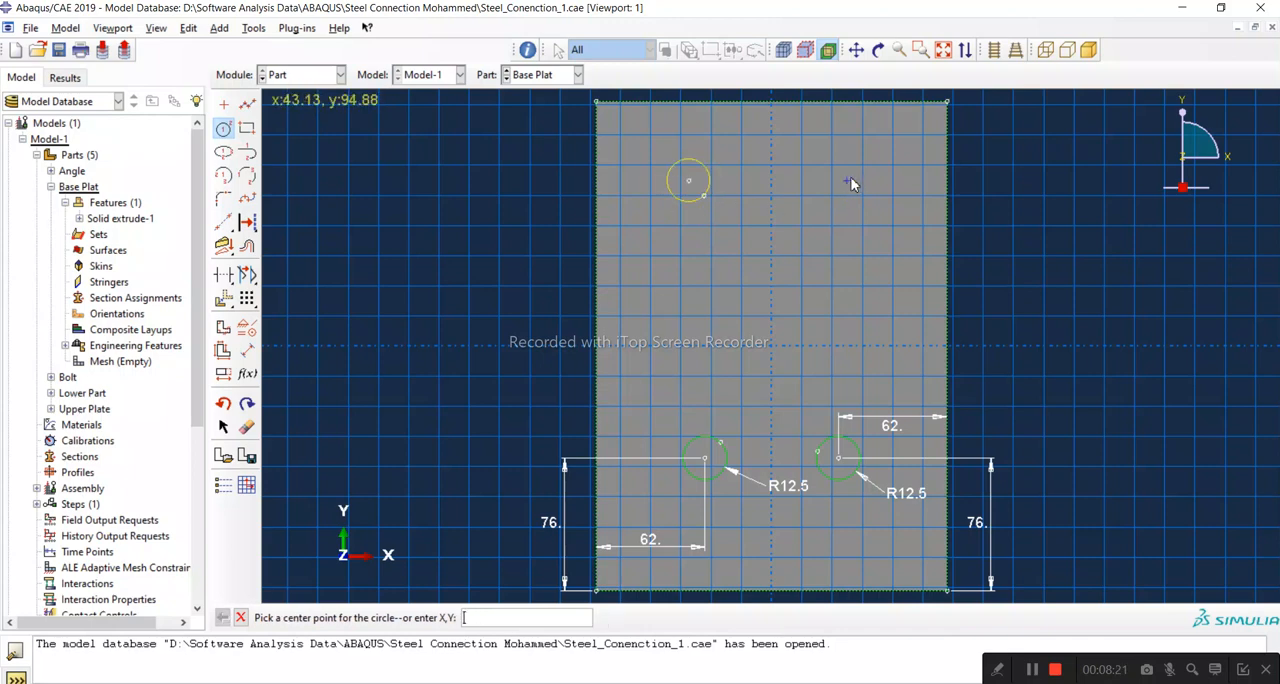
{"action": "left_click", "coordinate": [847, 181]}
{"action": "left_click", "coordinate": [870, 187]}
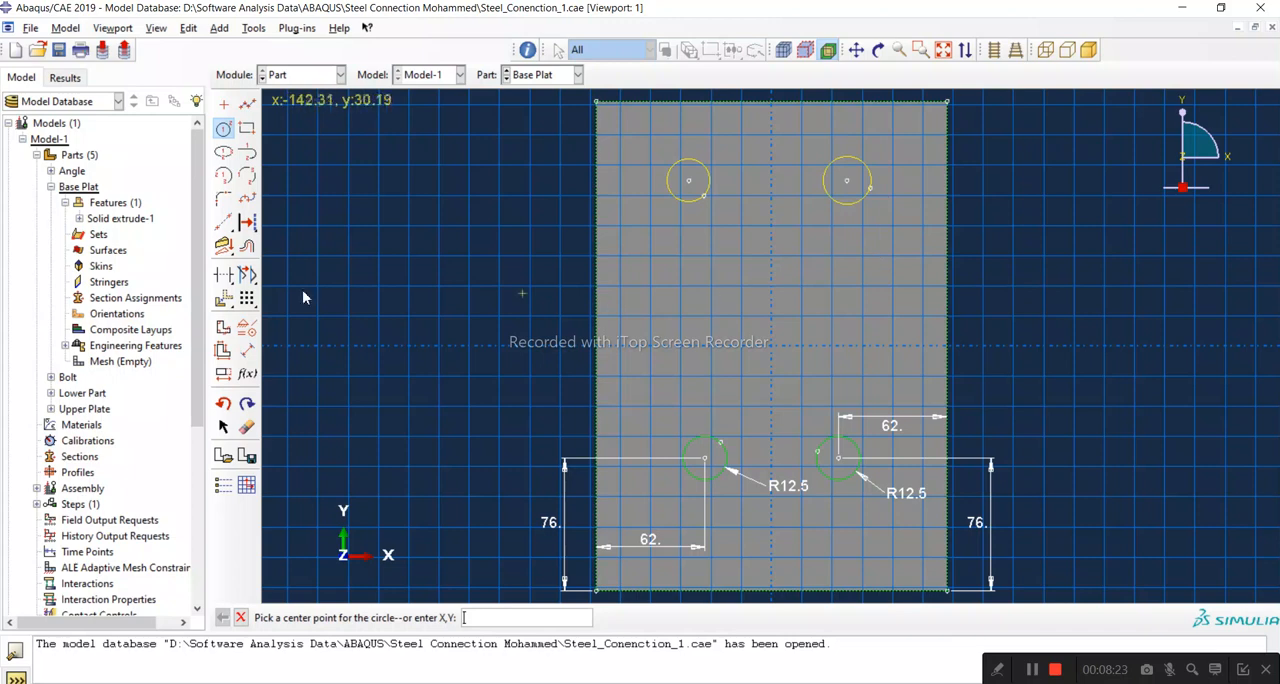
Step: Dimension the radii of the two upper circles and set each to 12.5 mm
{"action": "left_click", "coordinate": [247, 349]}
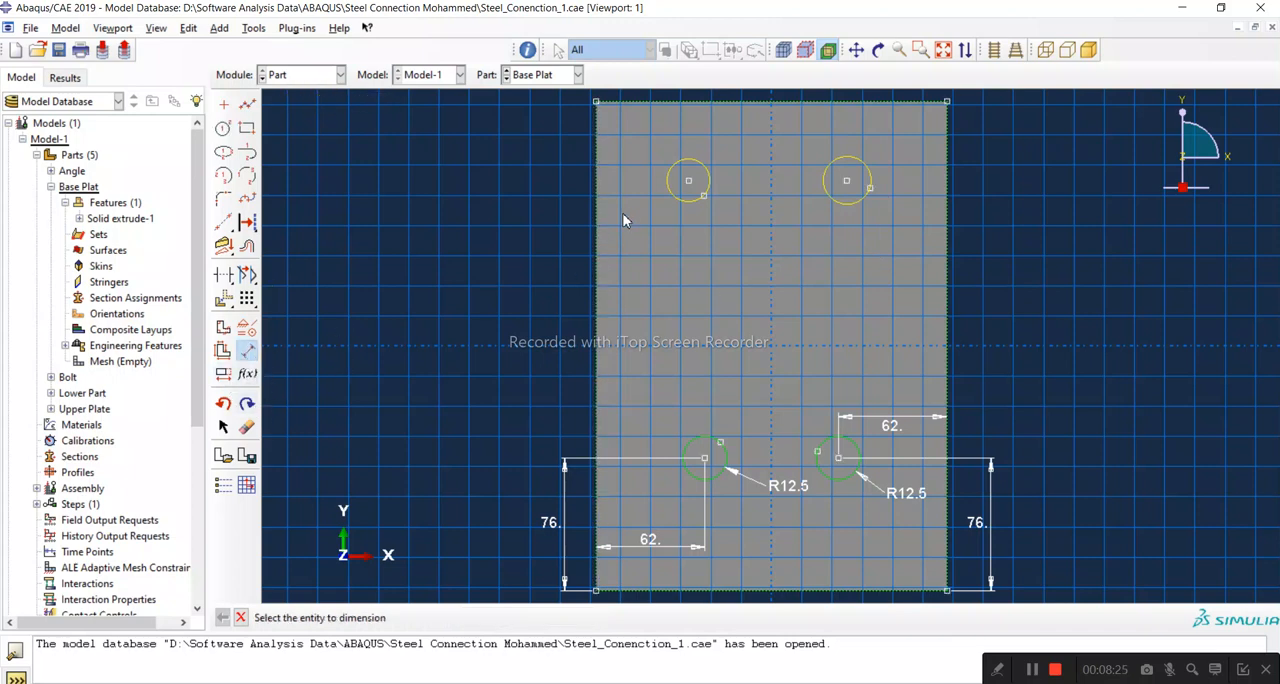
{"action": "left_click", "coordinate": [676, 197]}
{"action": "left_click", "coordinate": [650, 241]}
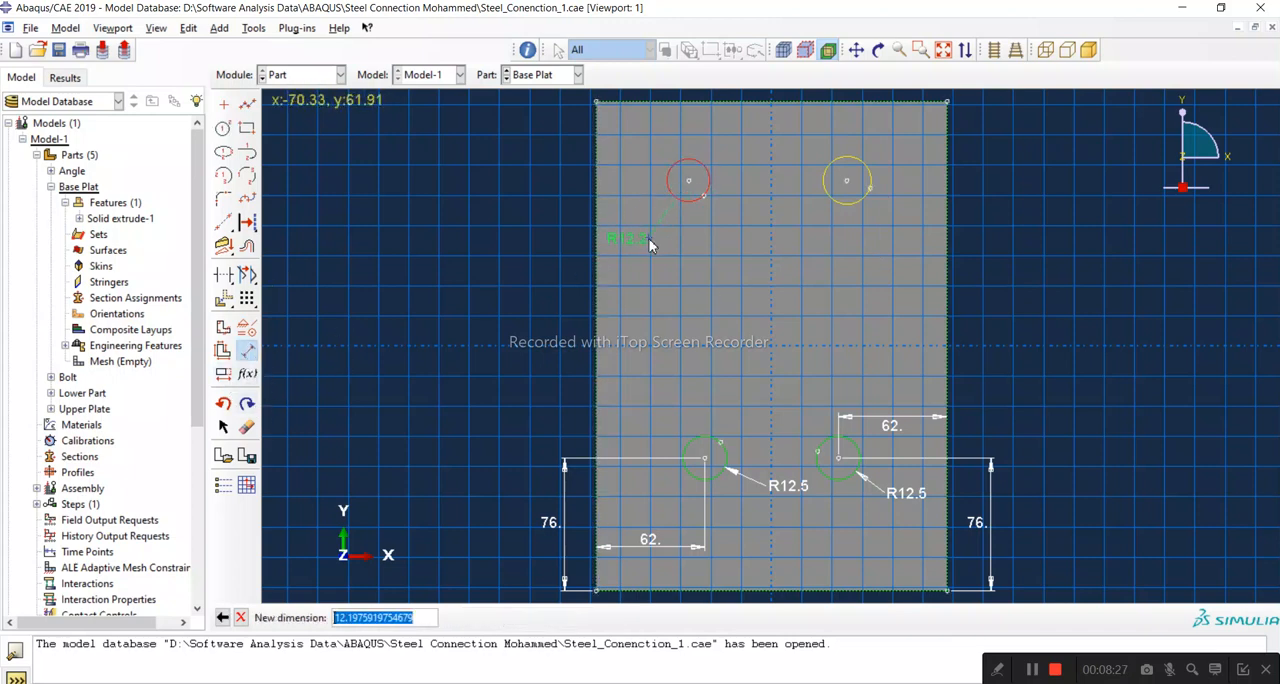
{"action": "type", "text": "12."}
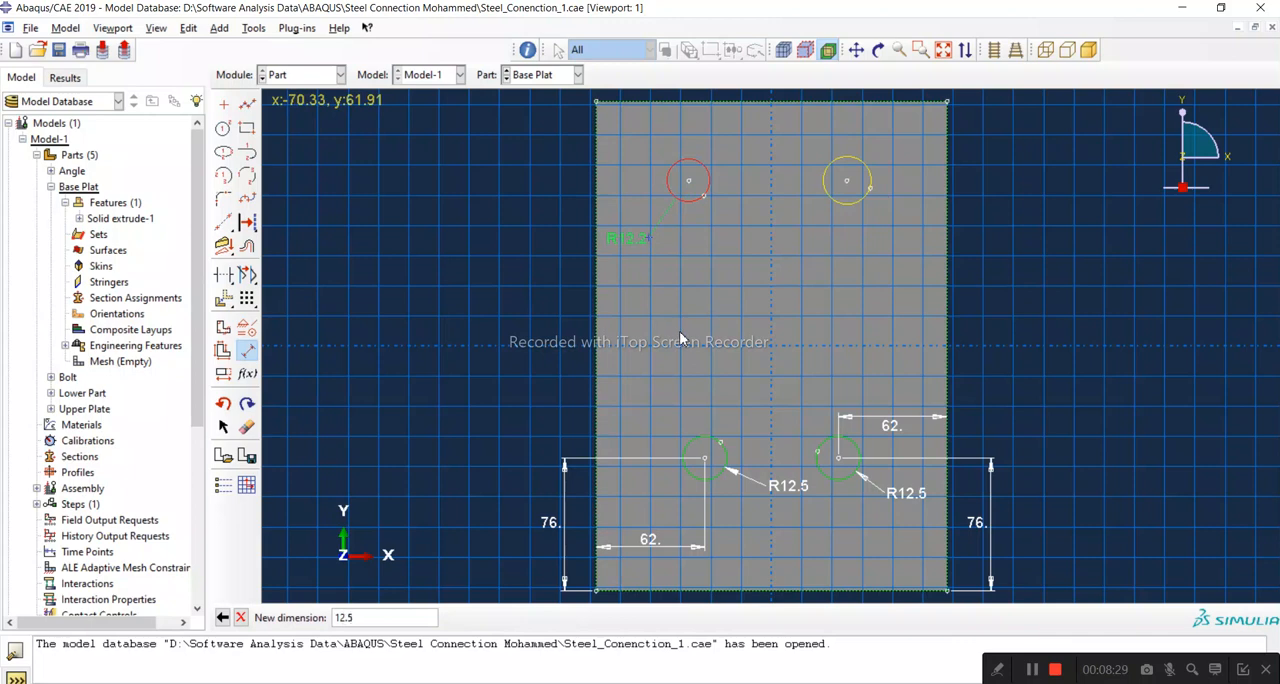
{"action": "type", "text": "5"}
{"action": "key", "text": "Return"}
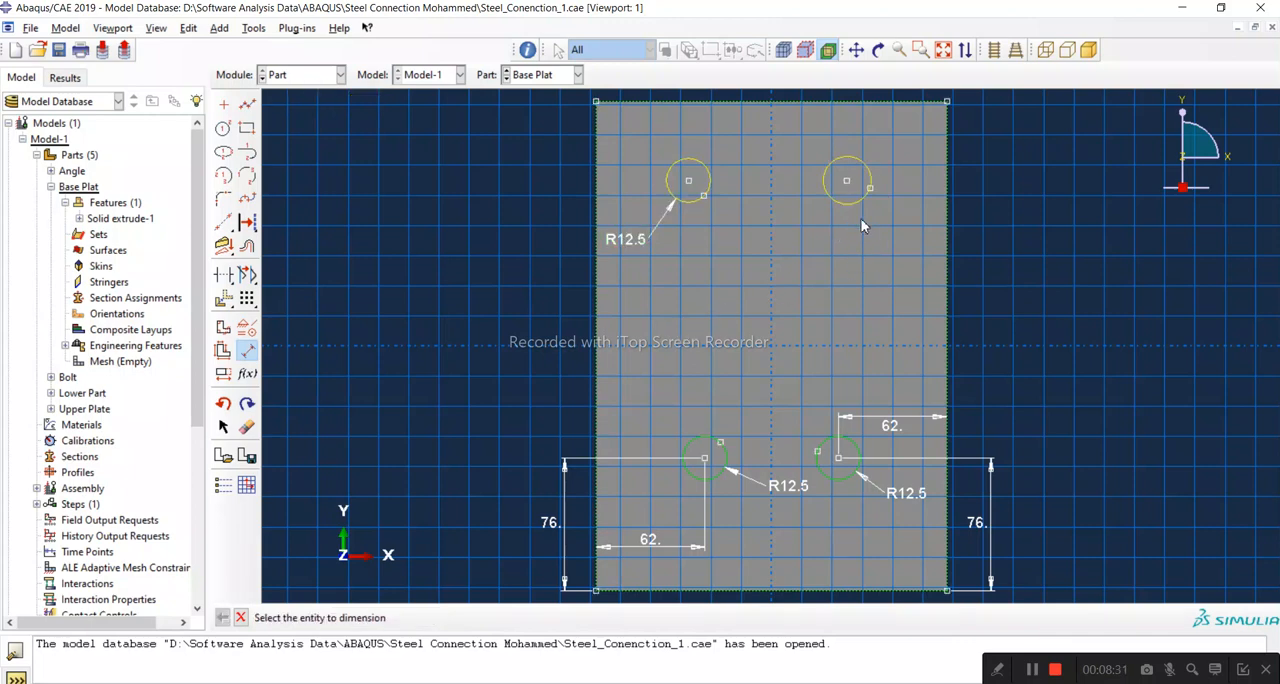
{"action": "left_click", "coordinate": [856, 206]}
{"action": "left_click", "coordinate": [878, 250]}
{"action": "type", "text": "12.5"}
{"action": "key", "text": "Return"}
Step: Dimension the upper-left circle's centre from the plate's left edge and set the distance to 62 mm
{"action": "left_click", "coordinate": [595, 190]}
{"action": "left_click", "coordinate": [687, 177]}
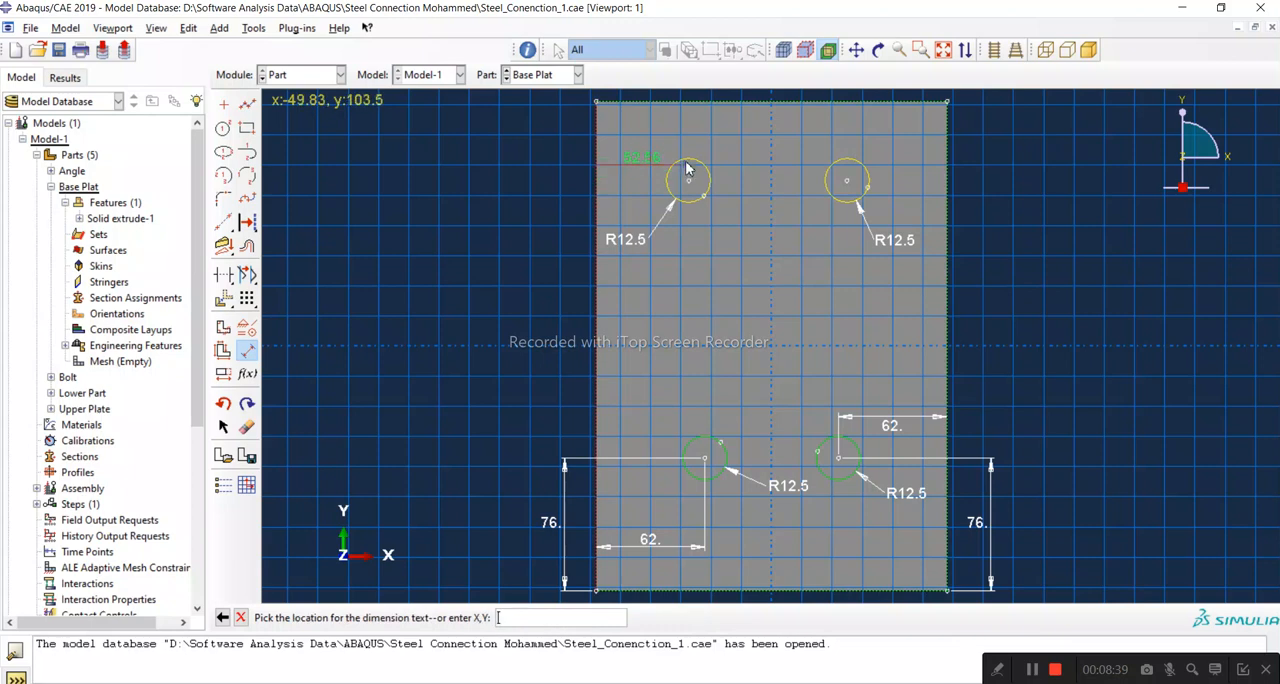
{"action": "left_click", "coordinate": [691, 143]}
{"action": "type", "text": "62"}
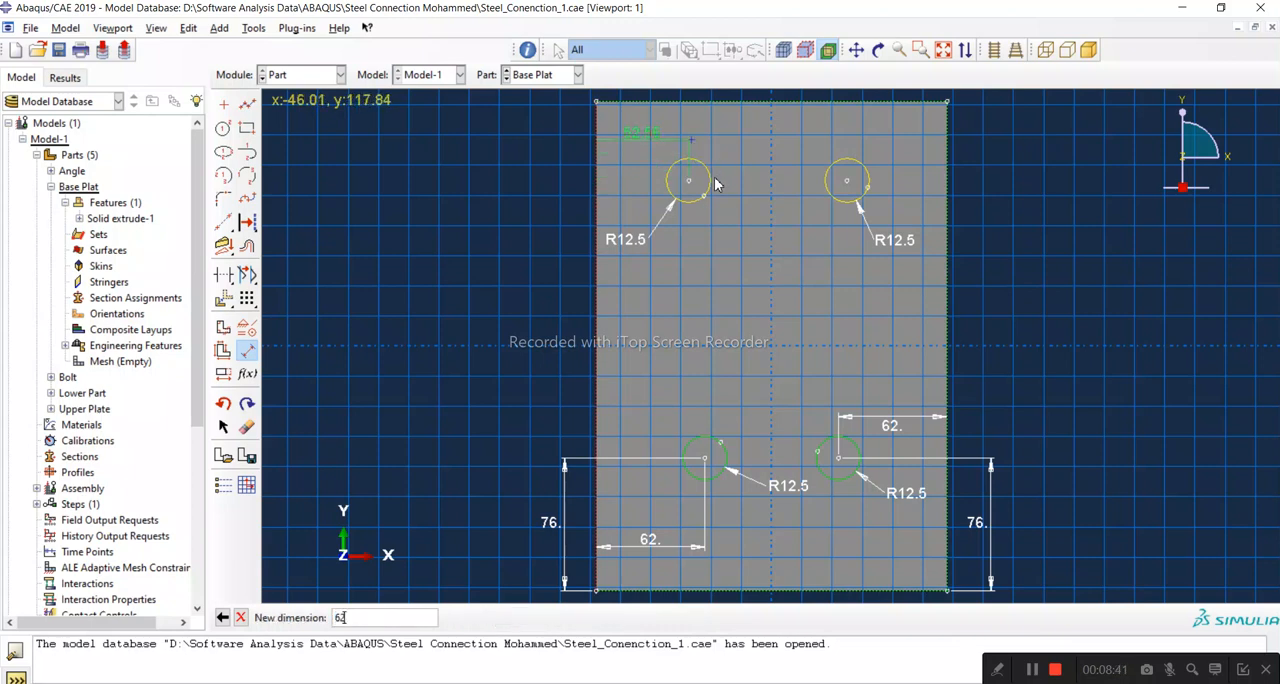
{"action": "key", "text": "Return"}
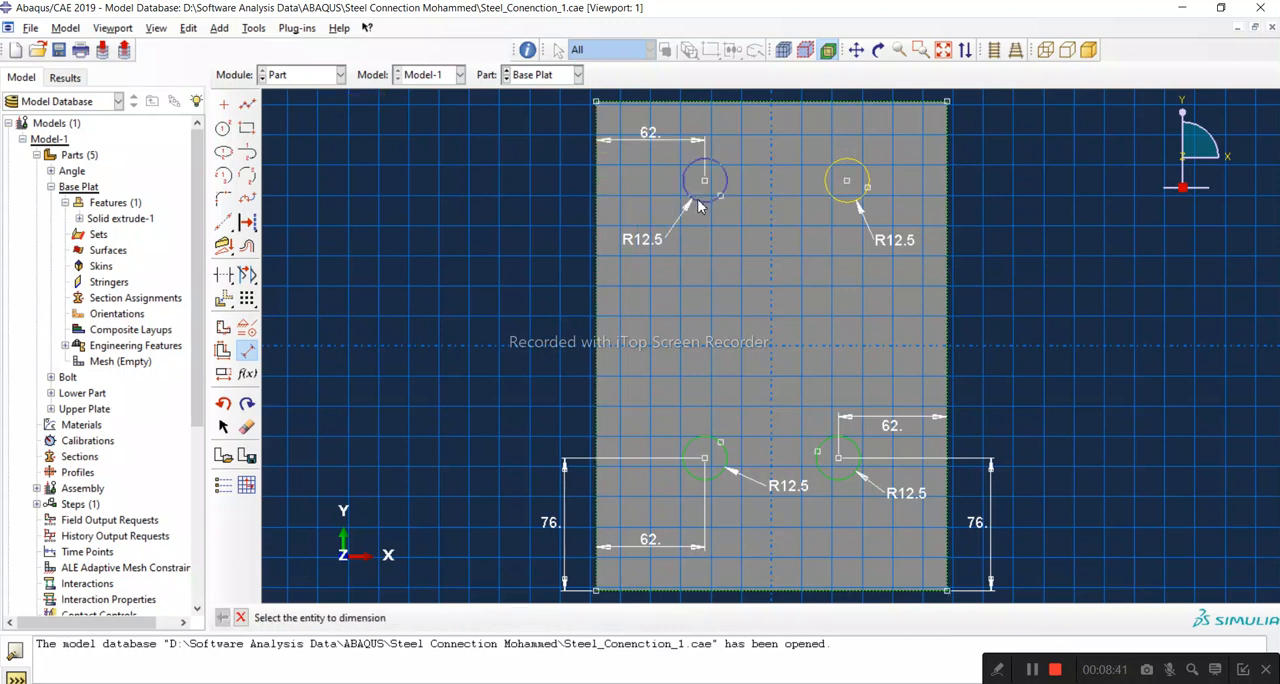
Step: Dimension the upper-left circle's centre from the plate's top edge and set the distance to 76 mm
{"action": "left_click", "coordinate": [706, 102]}
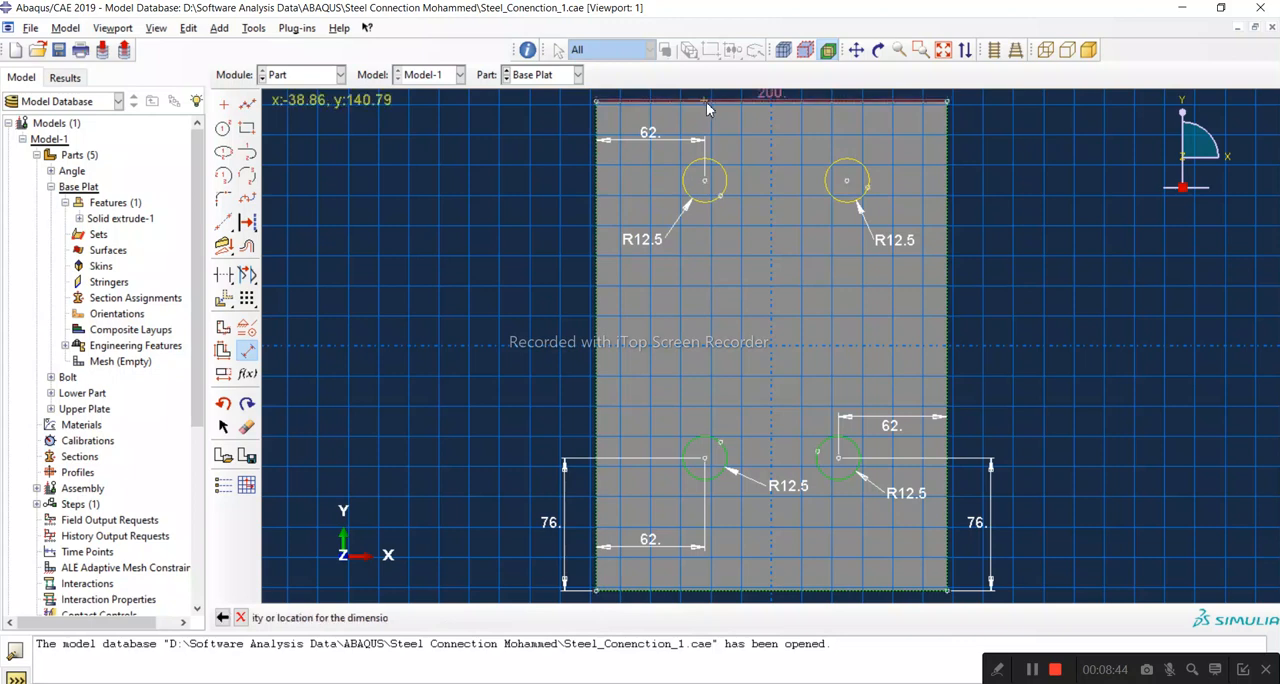
{"action": "left_click", "coordinate": [705, 184]}
{"action": "left_click", "coordinate": [566, 188]}
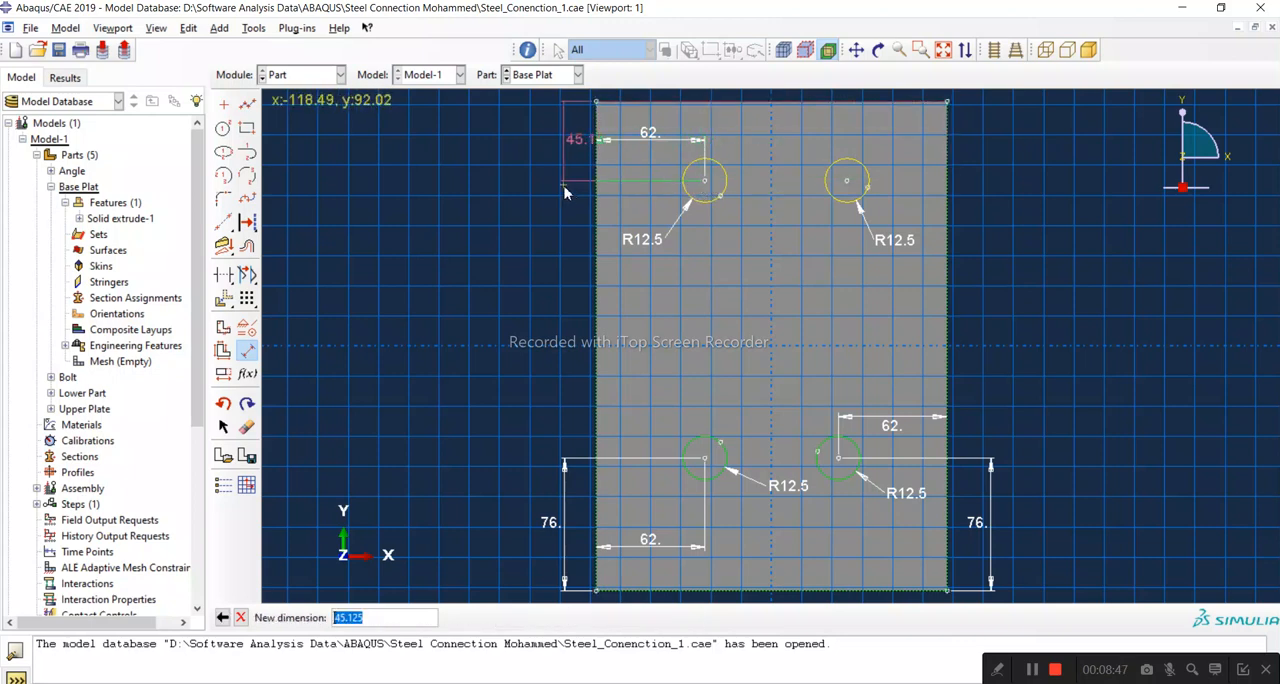
{"action": "type", "text": "76"}
{"action": "key", "text": "Return"}
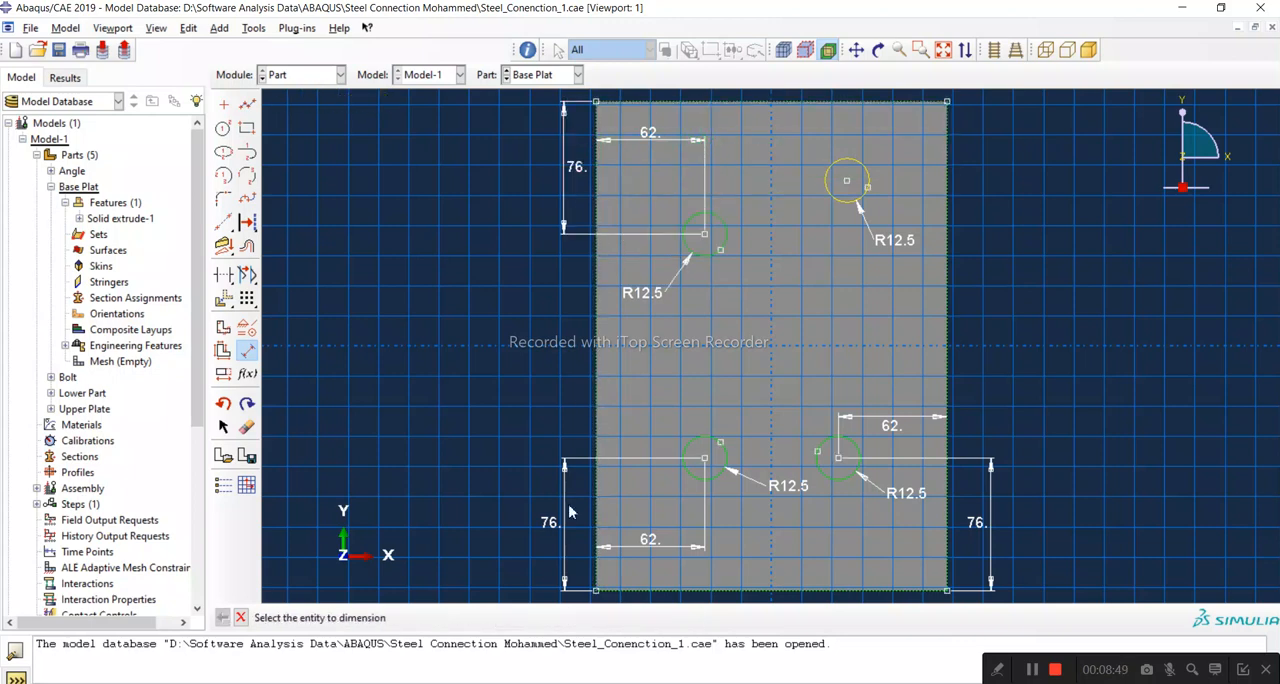
Step: Check the base plate plan in the PDF and set the upper-right circle's centre 76 mm from the plate's top edge
{"action": "left_click", "coordinate": [600, 683]}
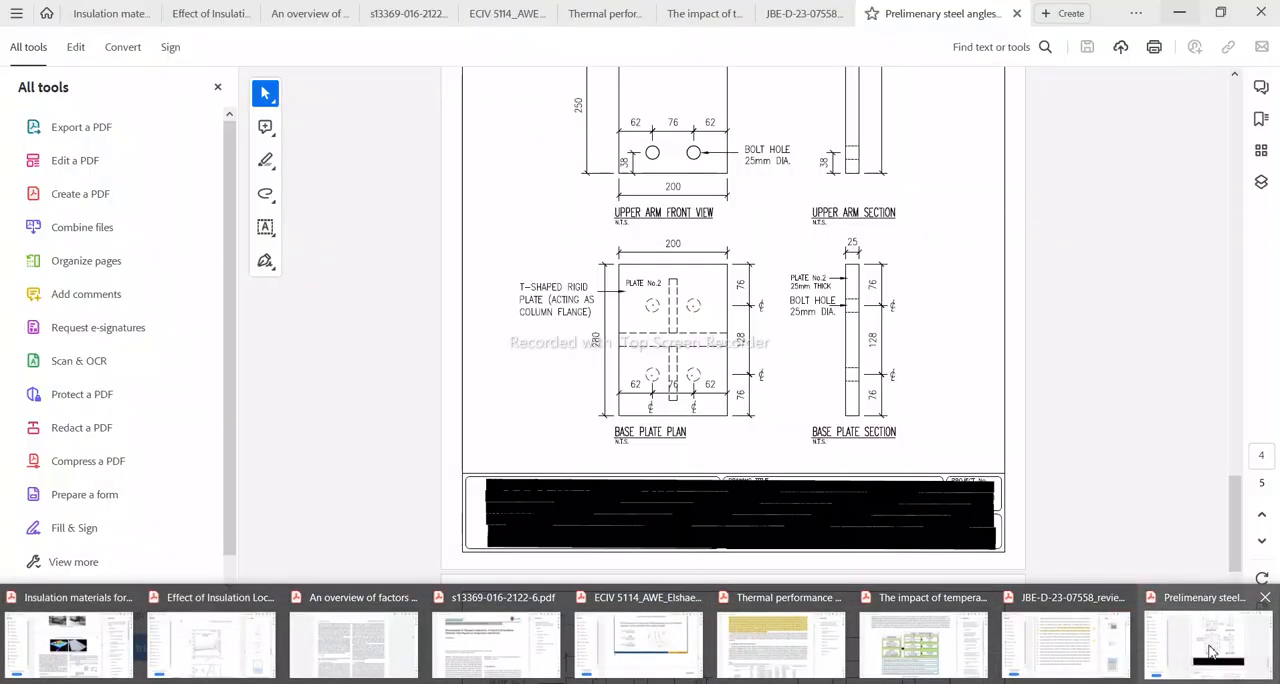
{"action": "left_click", "coordinate": [1185, 634]}
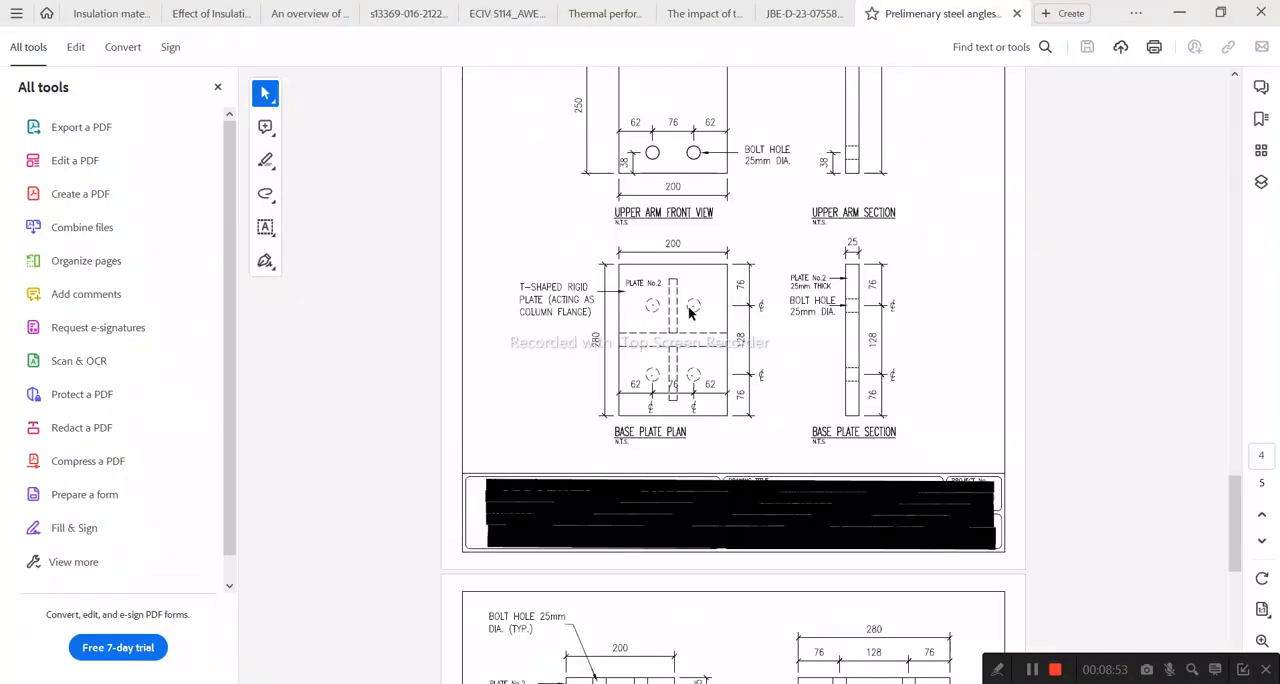
{"action": "left_click", "coordinate": [1180, 12]}
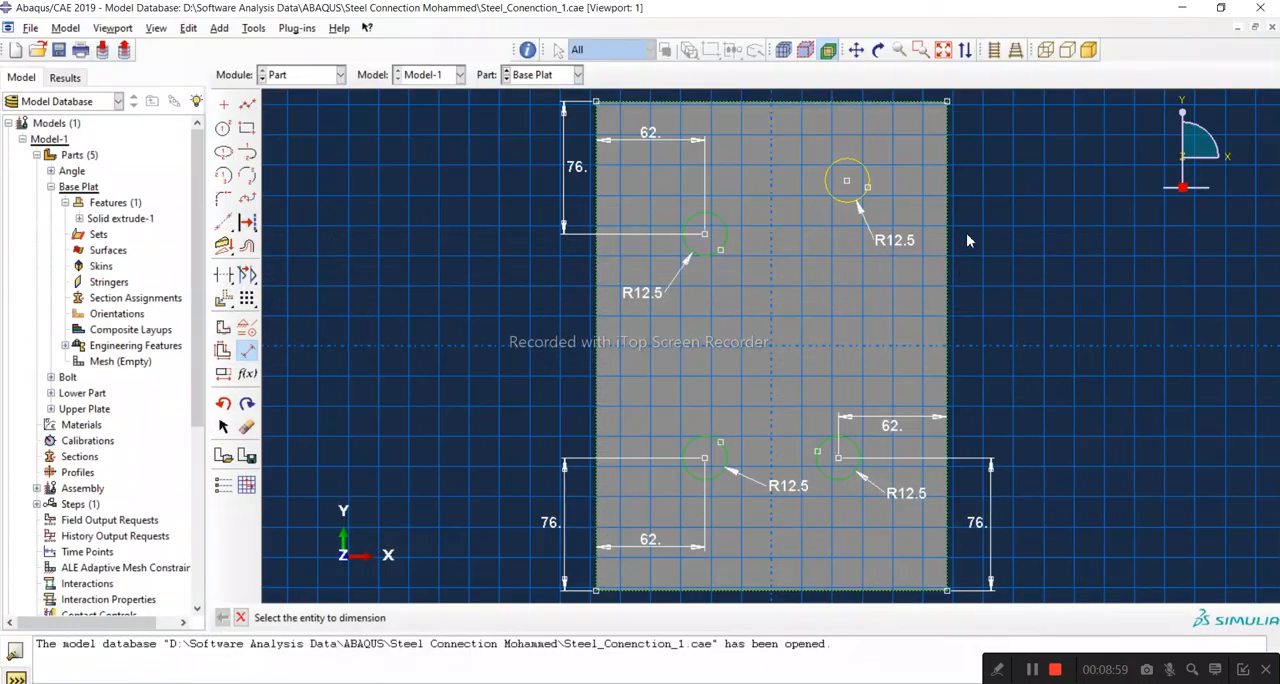
{"action": "left_click", "coordinate": [855, 111]}
{"action": "left_click", "coordinate": [847, 181]}
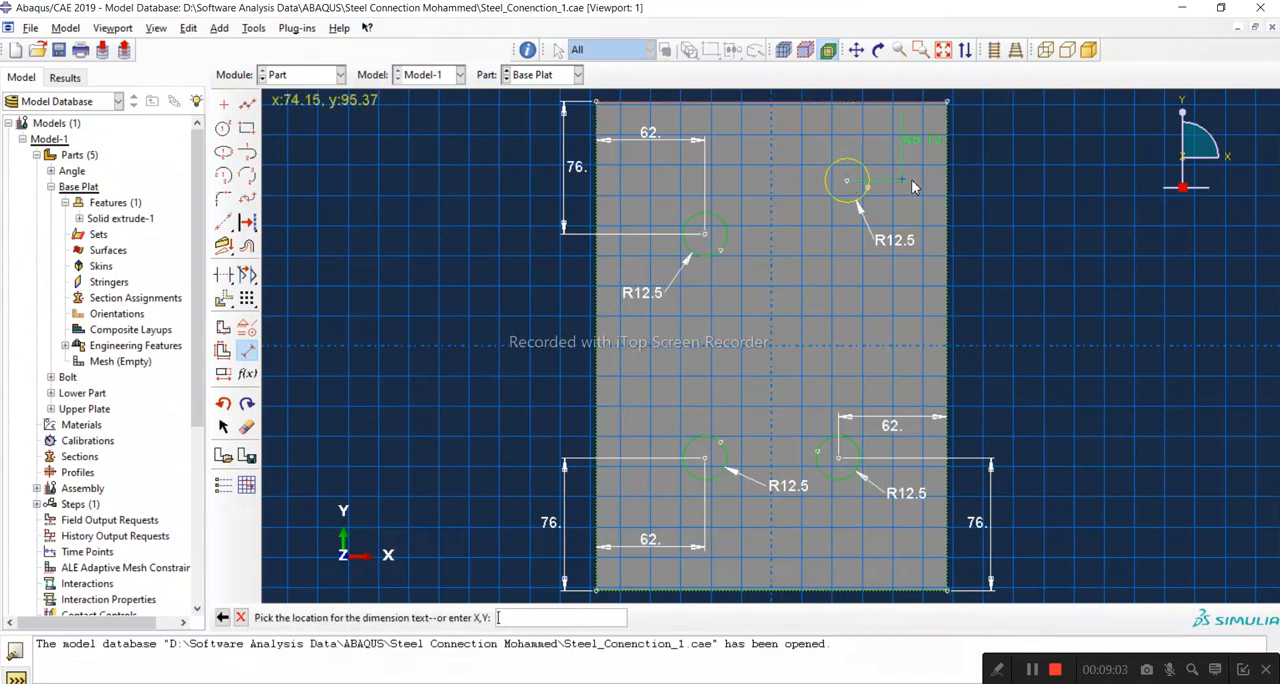
{"action": "left_click", "coordinate": [1020, 205]}
{"action": "type", "text": "76"}
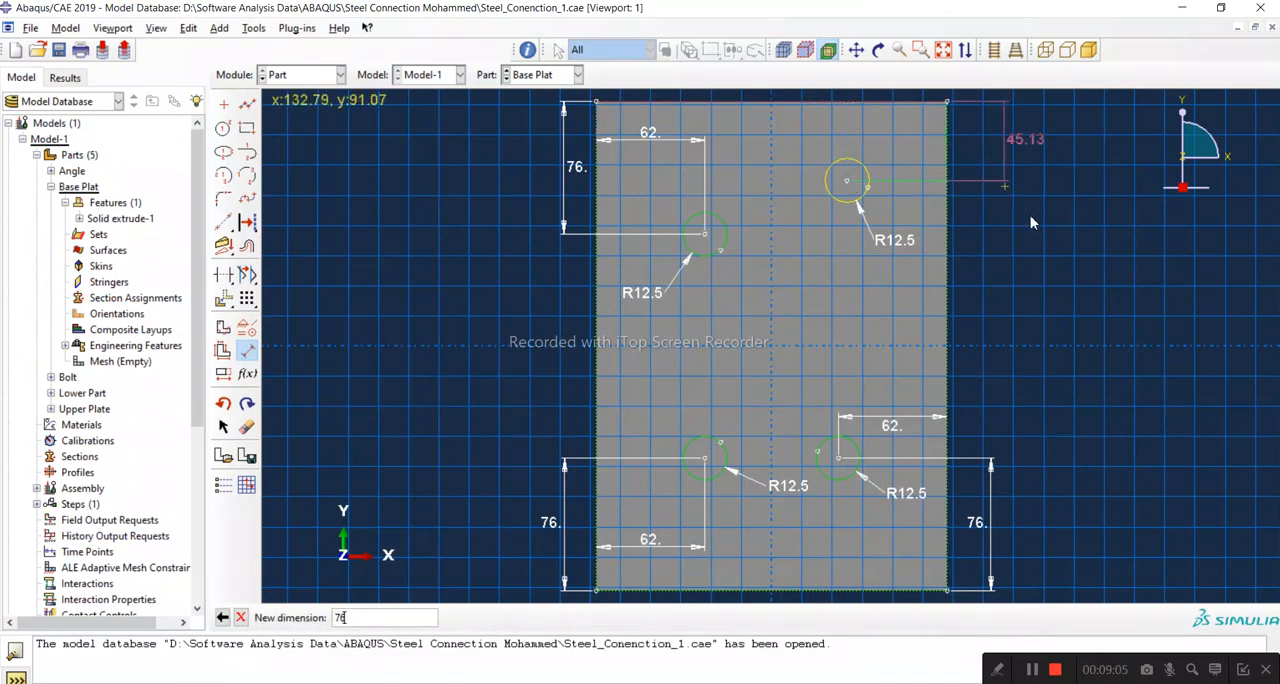
{"action": "key", "text": "Return"}
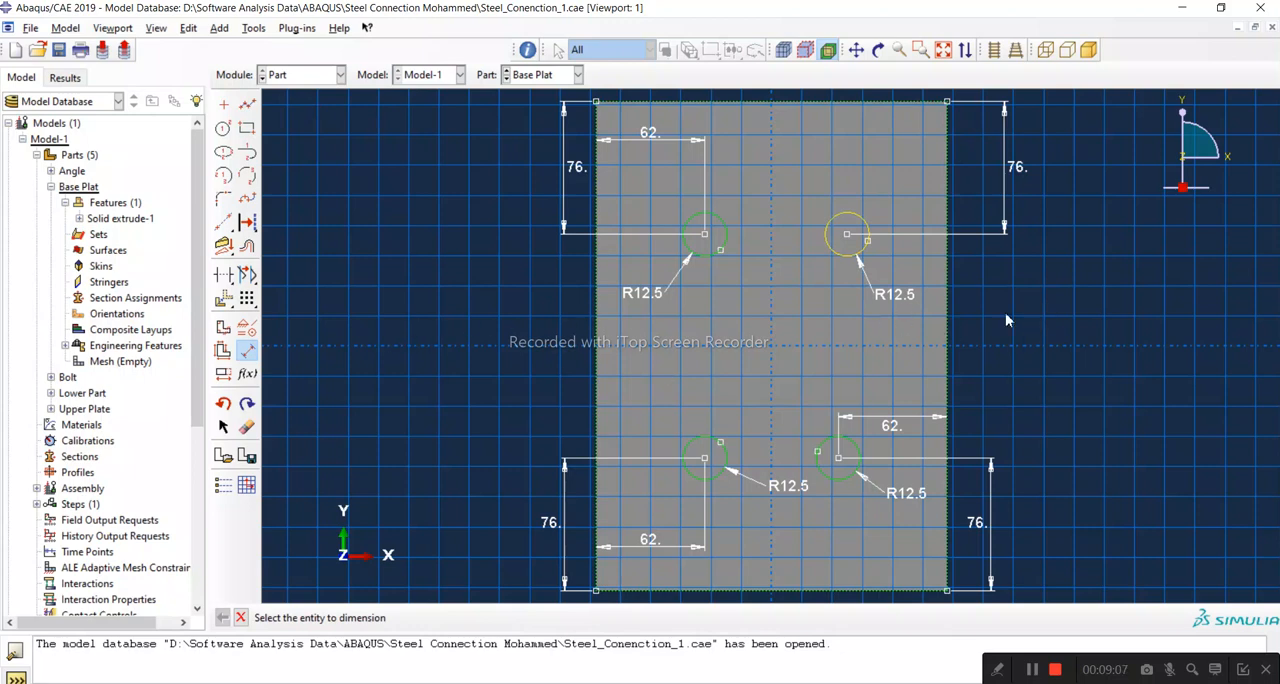
Step: Dimension the upper-right circle's centre from the plate's right edge and set the distance to 62 mm
{"action": "left_click", "coordinate": [946, 249]}
{"action": "left_click", "coordinate": [846, 236]}
{"action": "left_click", "coordinate": [858, 187]}
{"action": "type", "text": "62"}
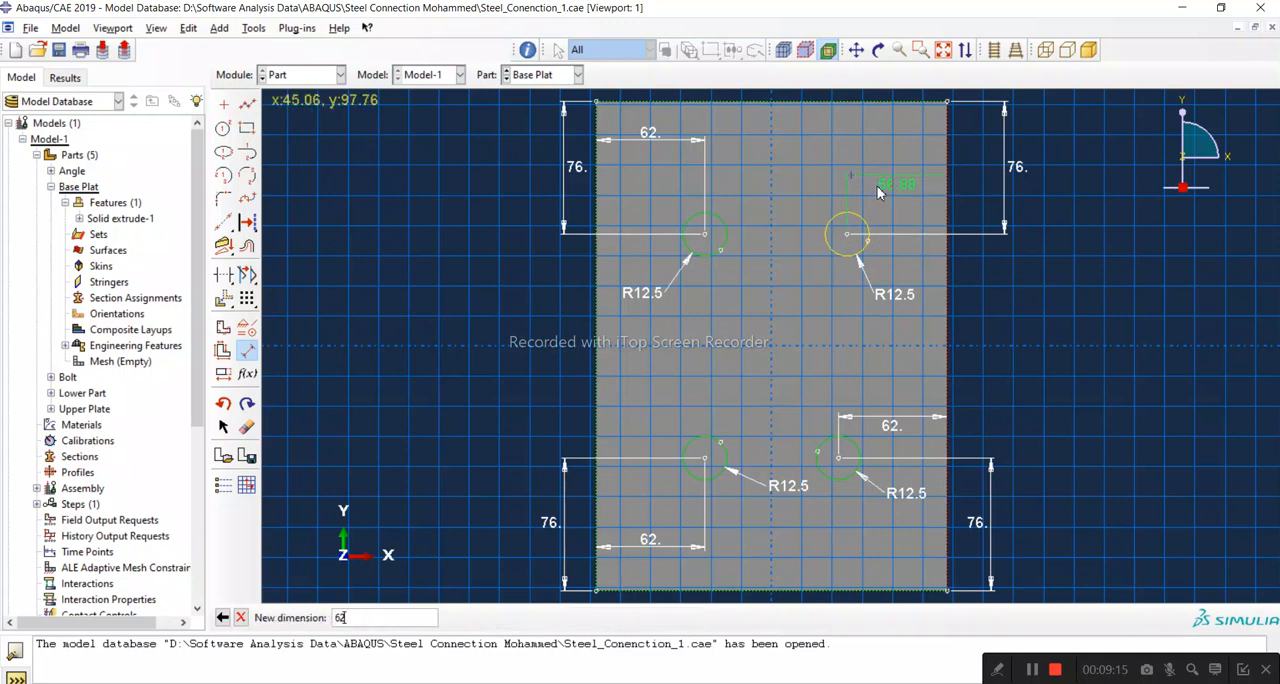
{"action": "key", "text": "Return"}
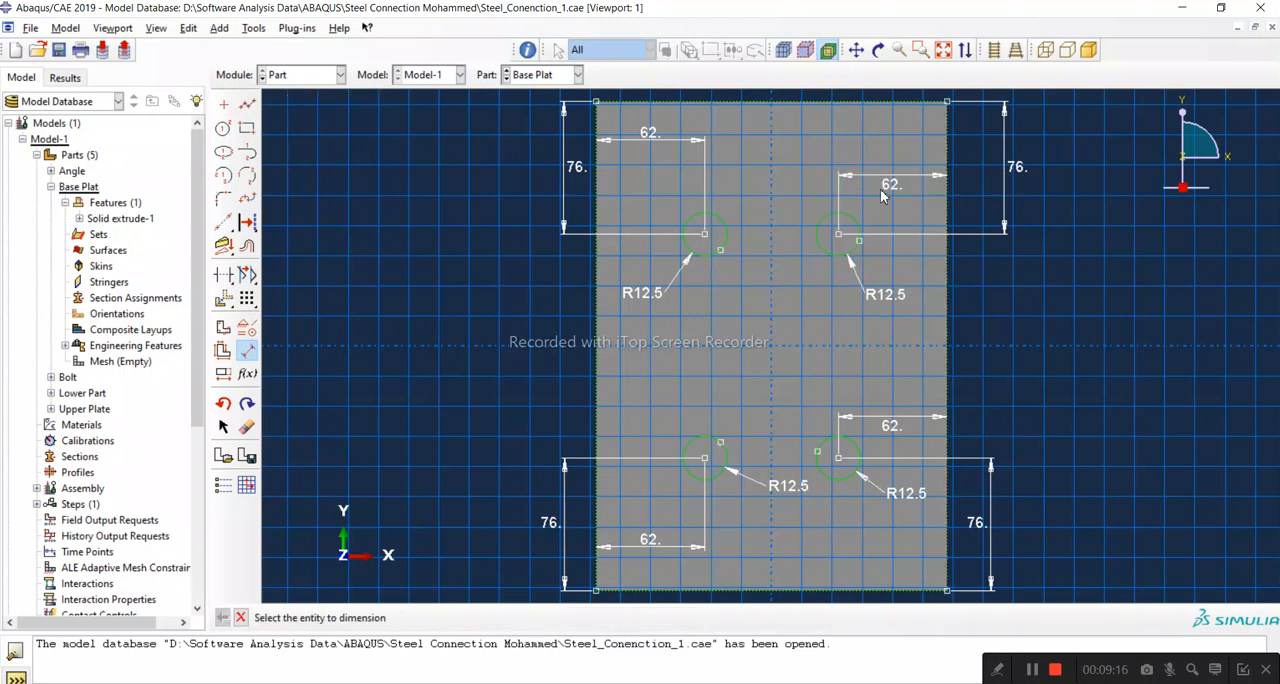
Step: Measure the horizontal spacing between the two upper circle centres with a trial dimension and cancel it
{"action": "left_click", "coordinate": [705, 236]}
{"action": "left_click", "coordinate": [839, 236]}
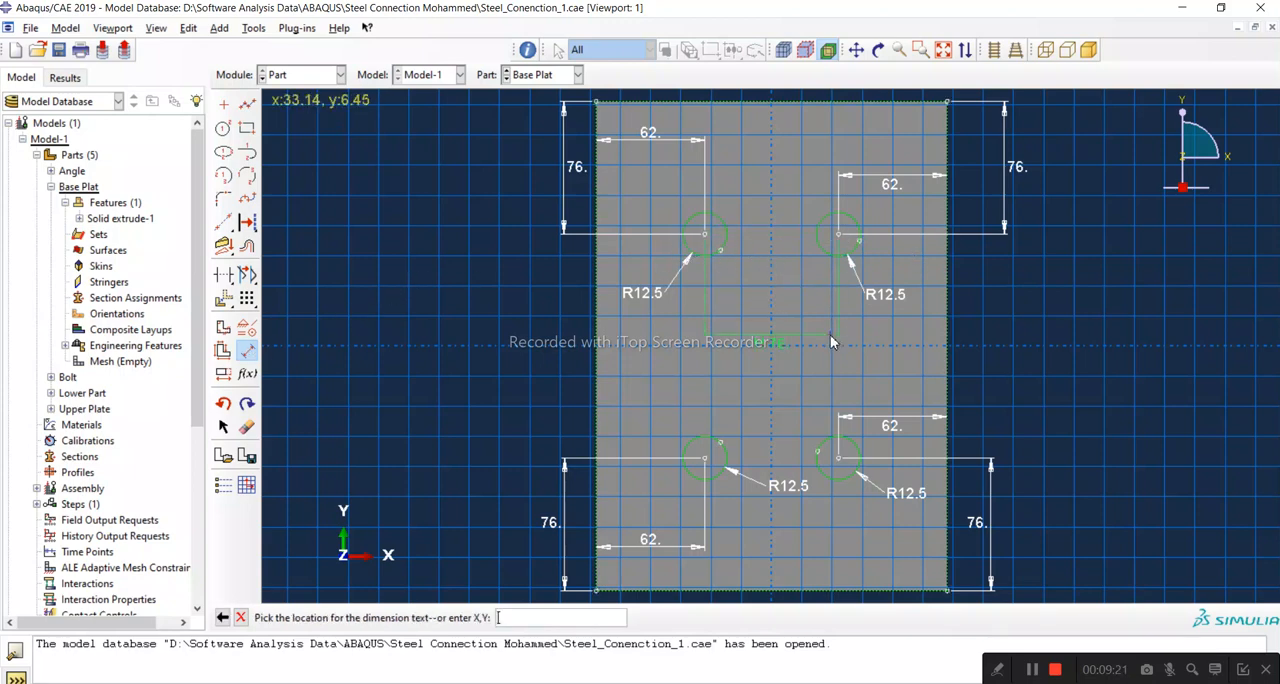
{"action": "left_click", "coordinate": [830, 342]}
{"action": "left_click", "coordinate": [240, 617]}
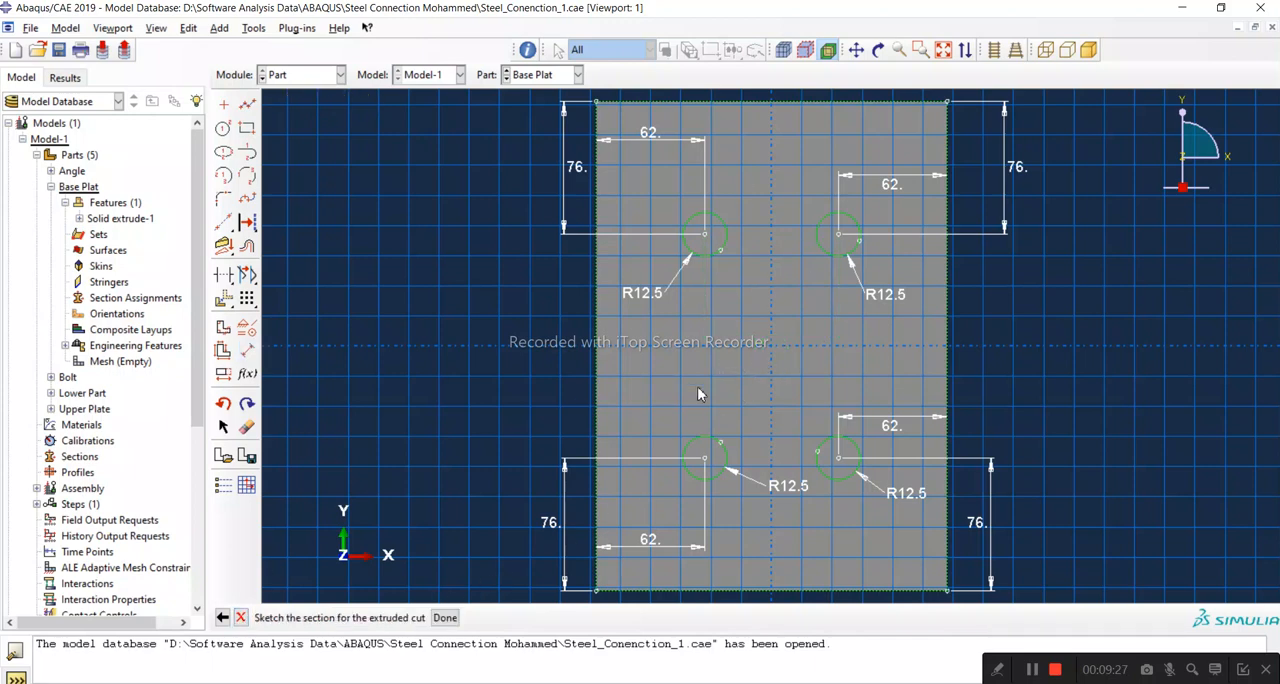
Step: Check the vertical bolt hole spacing in the PDF and add a 128 mm vertical dimension between the two right-hand circle centres
{"action": "left_click", "coordinate": [600, 682]}
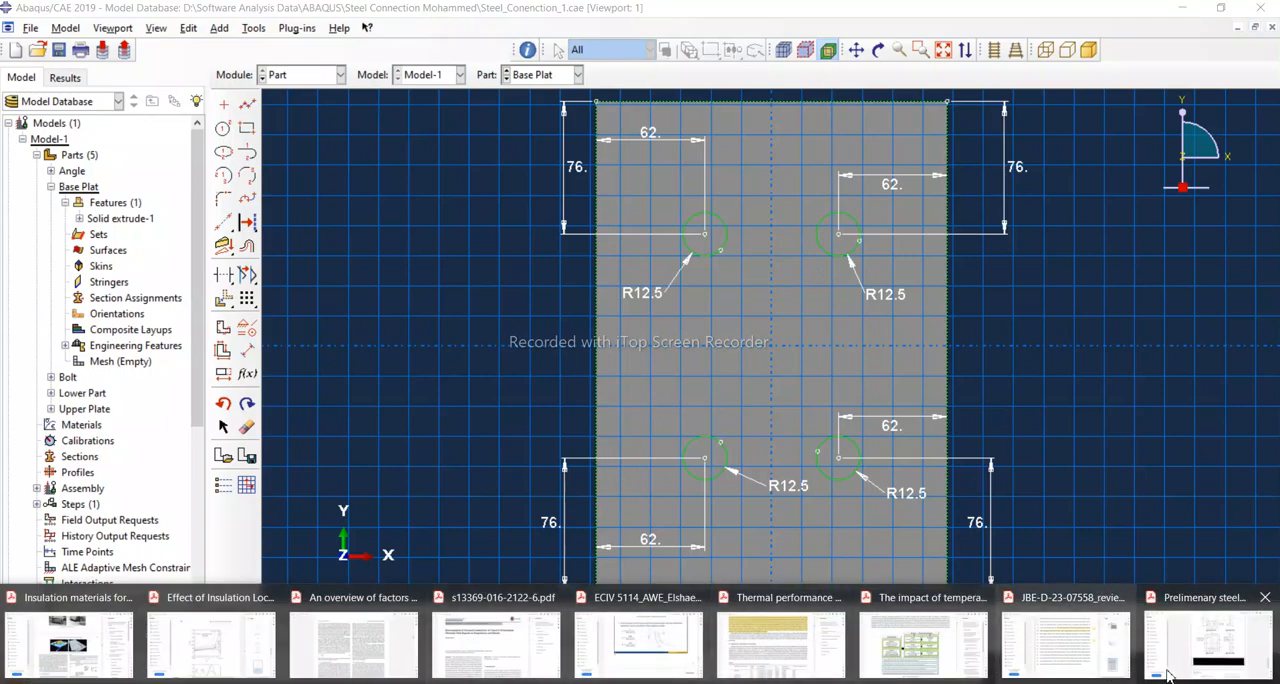
{"action": "left_click", "coordinate": [1207, 645]}
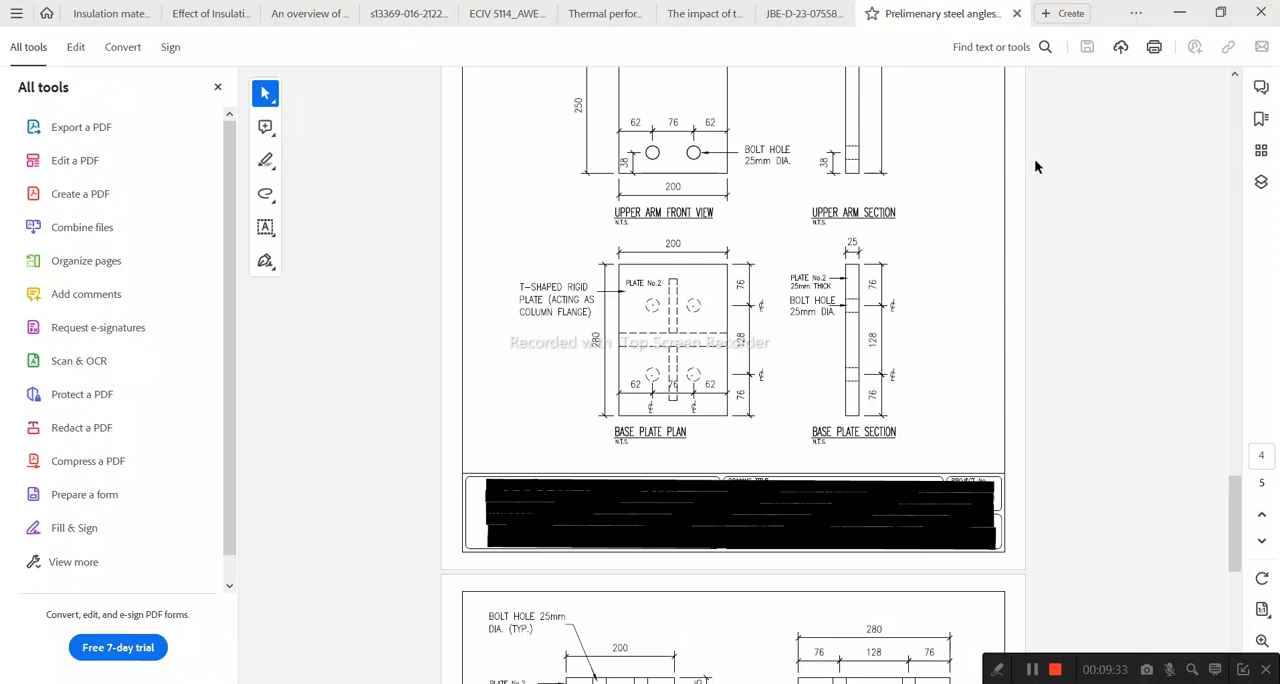
{"action": "left_click", "coordinate": [1180, 13]}
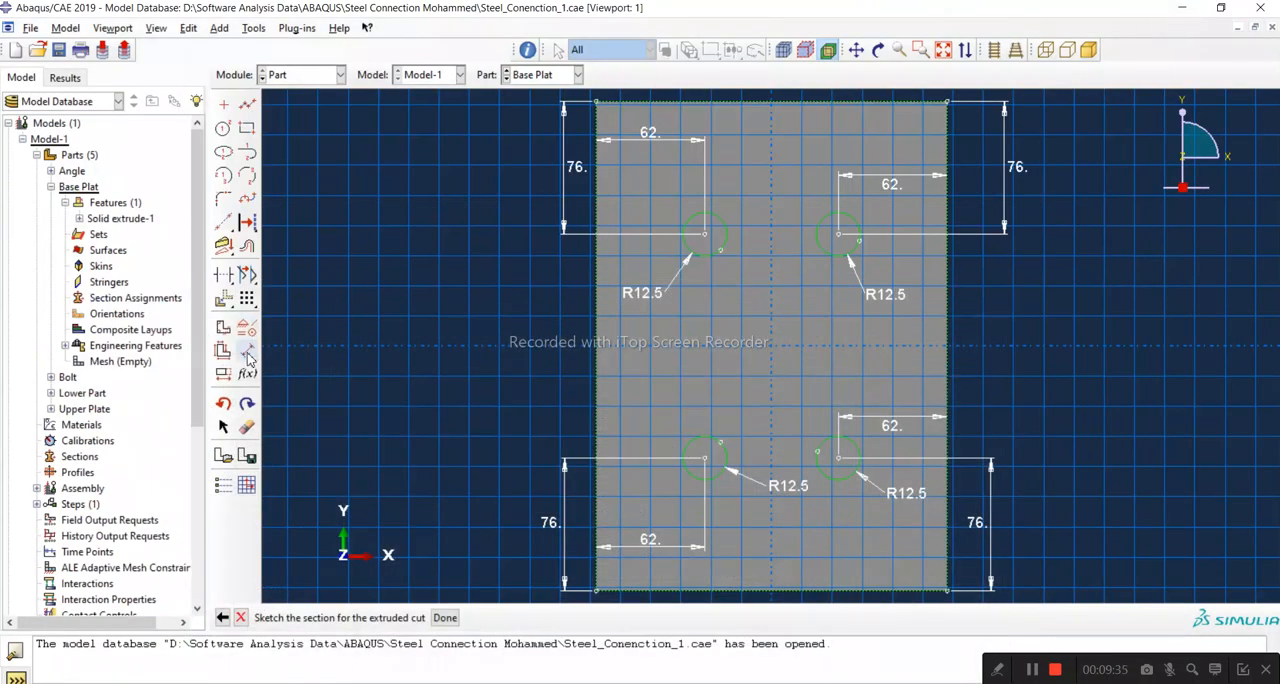
{"action": "left_click", "coordinate": [838, 235]}
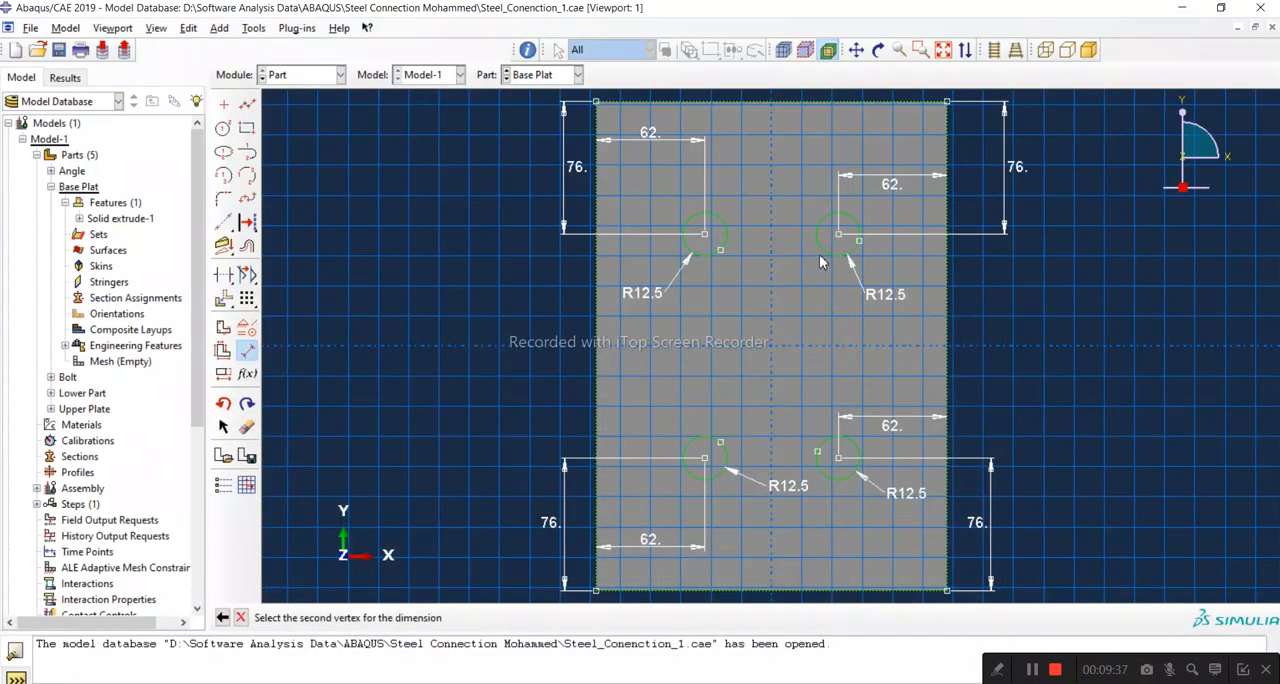
{"action": "left_click", "coordinate": [838, 458]}
{"action": "left_click", "coordinate": [772, 451]}
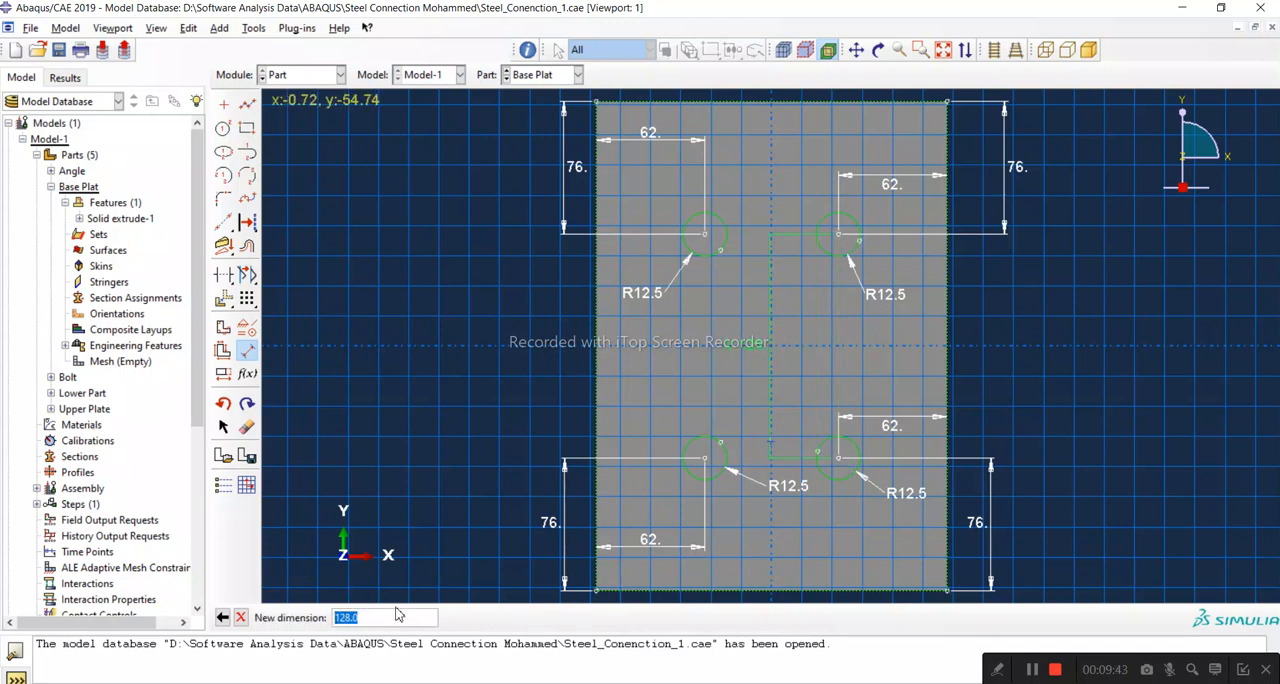
{"action": "key", "text": "Return"}
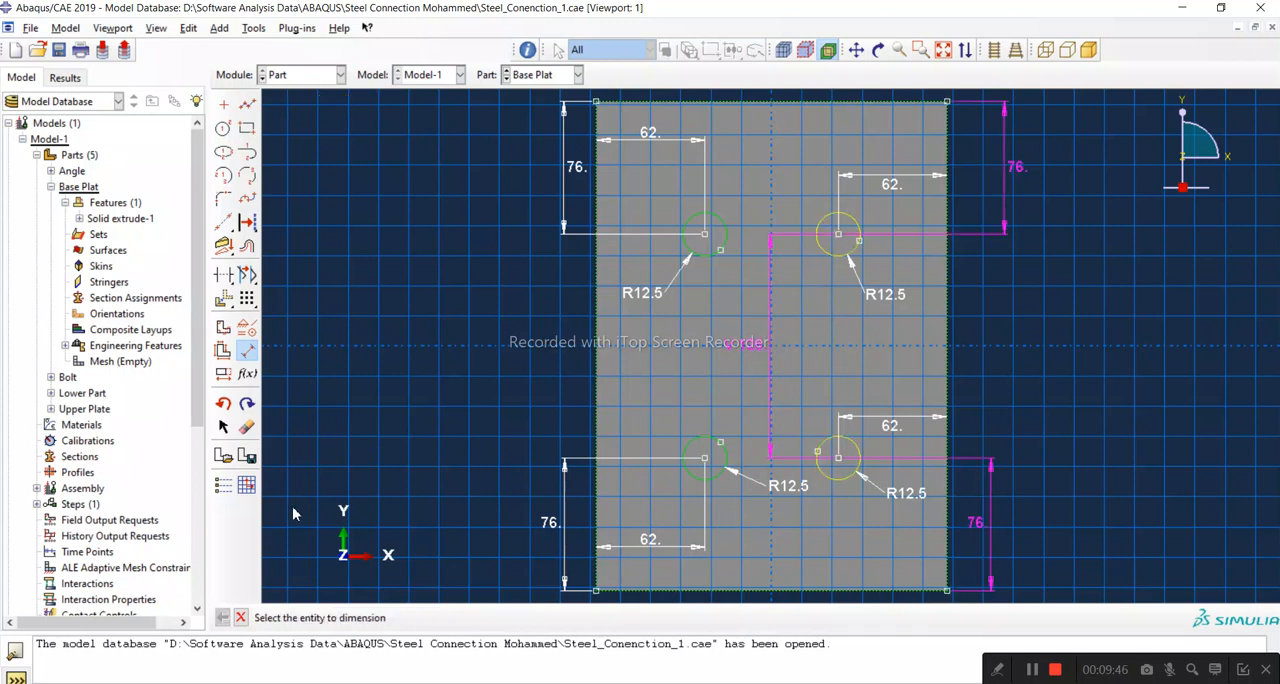
Step: Delete the vertical dimension between the two right-hand circle centres and leave the delete tool
{"action": "left_click", "coordinate": [246, 427]}
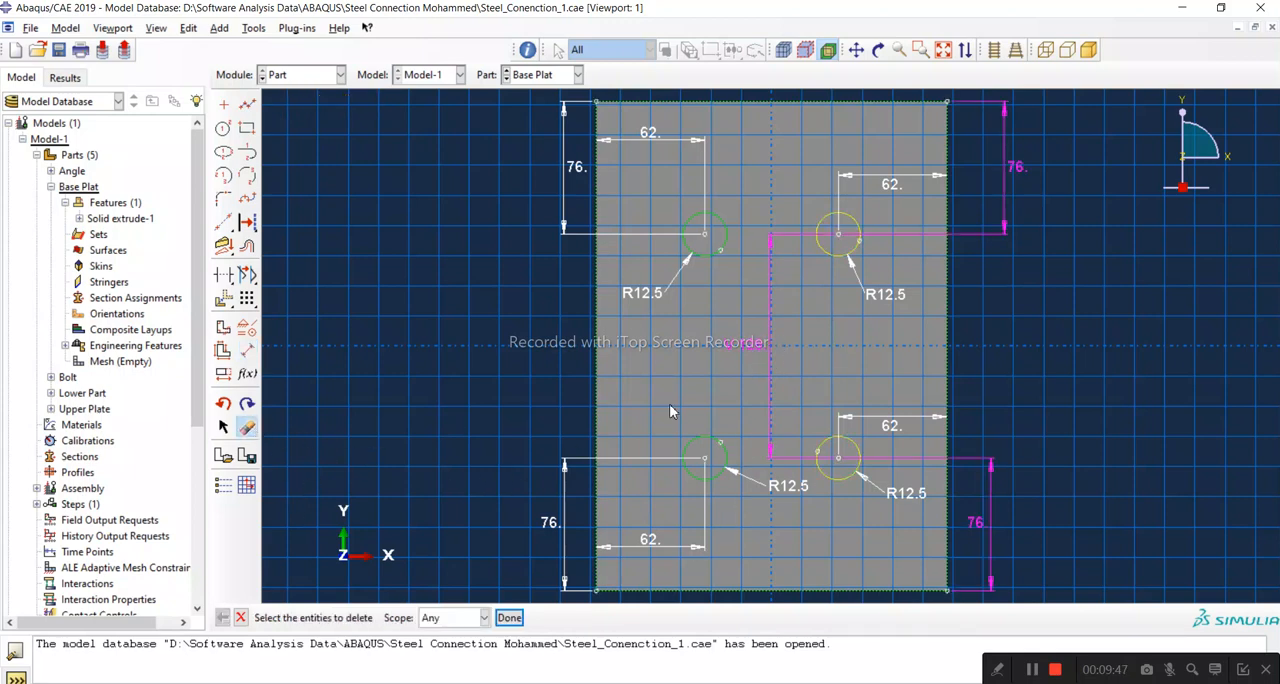
{"action": "left_click", "coordinate": [505, 617]}
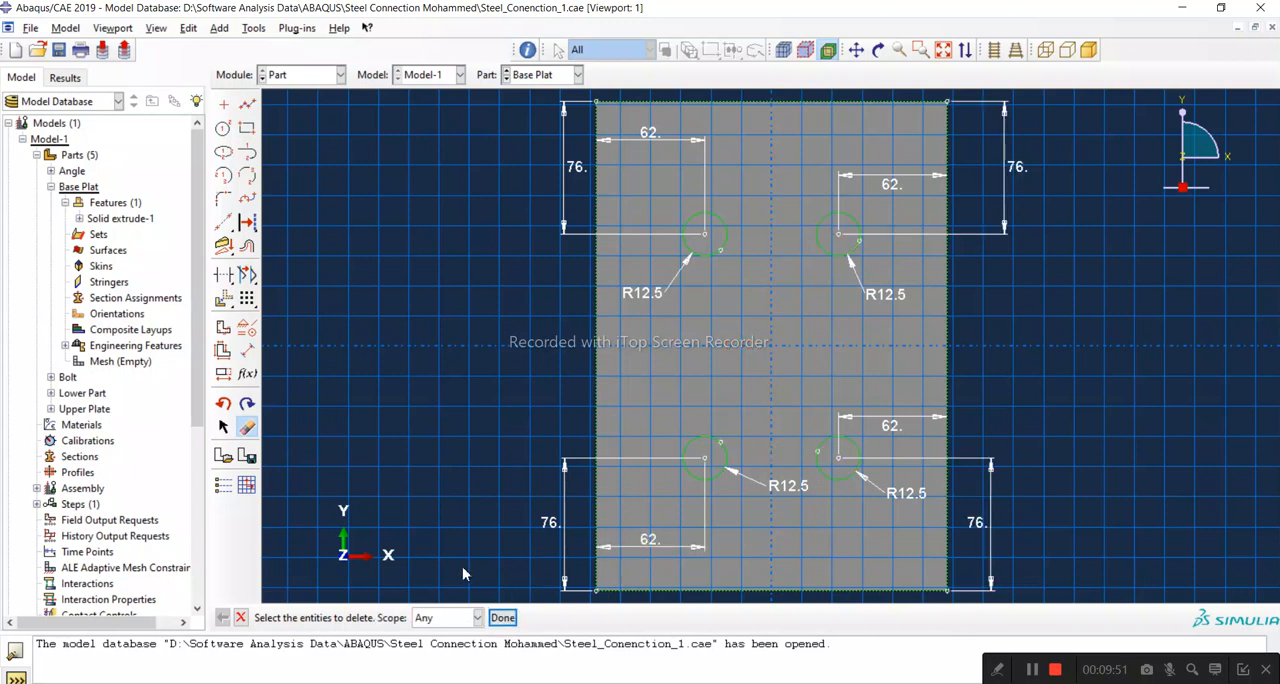
{"action": "left_click", "coordinate": [503, 618]}
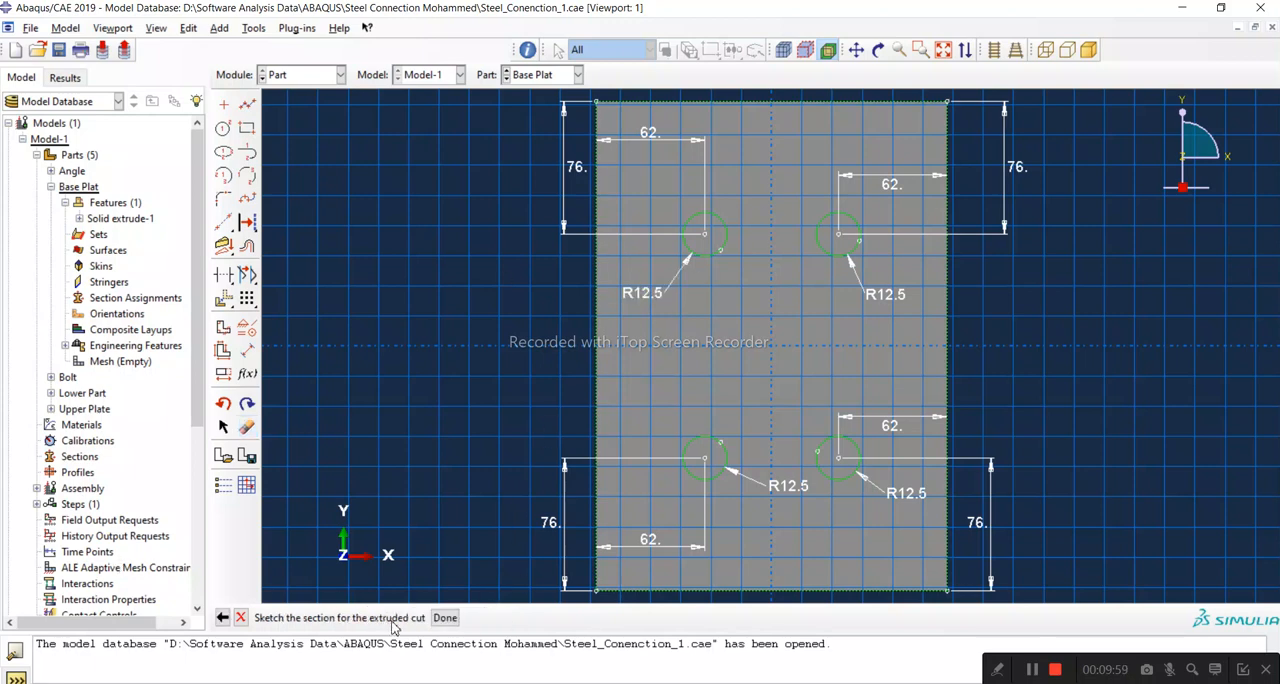
Step: Finish the four-circle section sketch and inspect the extruded cut's direction through the base plate
{"action": "left_click", "coordinate": [444, 618]}
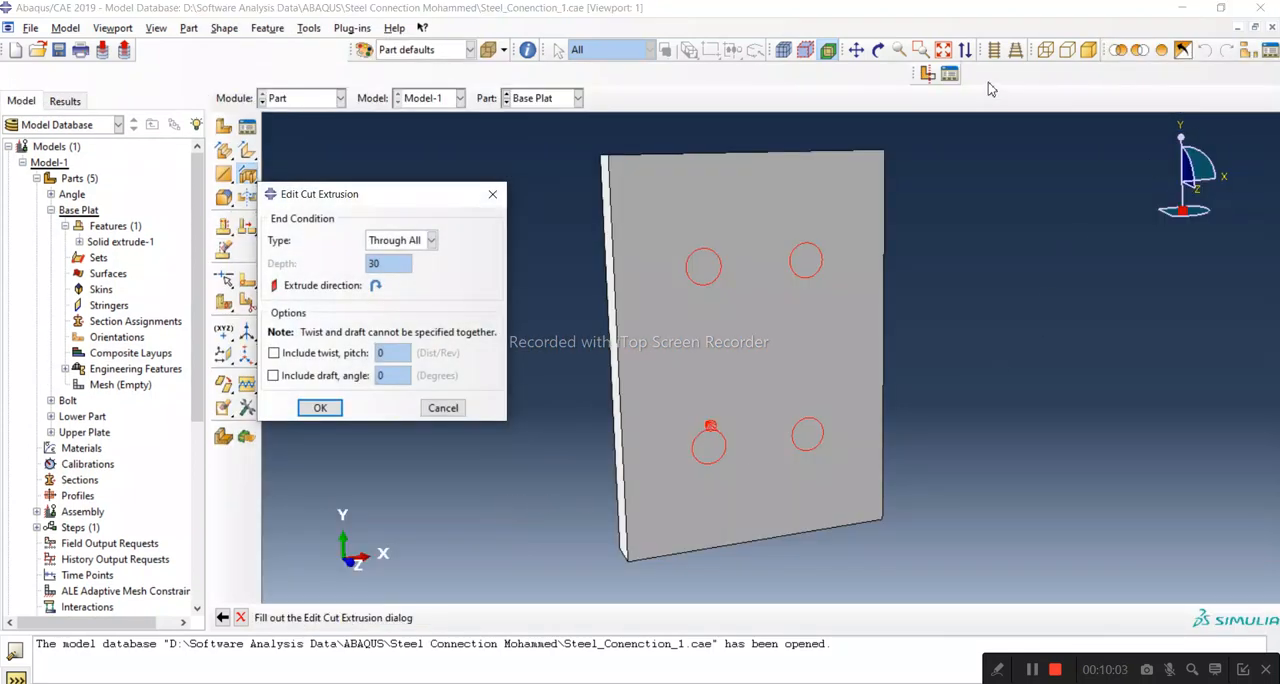
{"action": "left_click", "coordinate": [878, 50]}
{"action": "left_click_drag", "start_coordinate": [896, 385], "coordinate": [740, 470]}
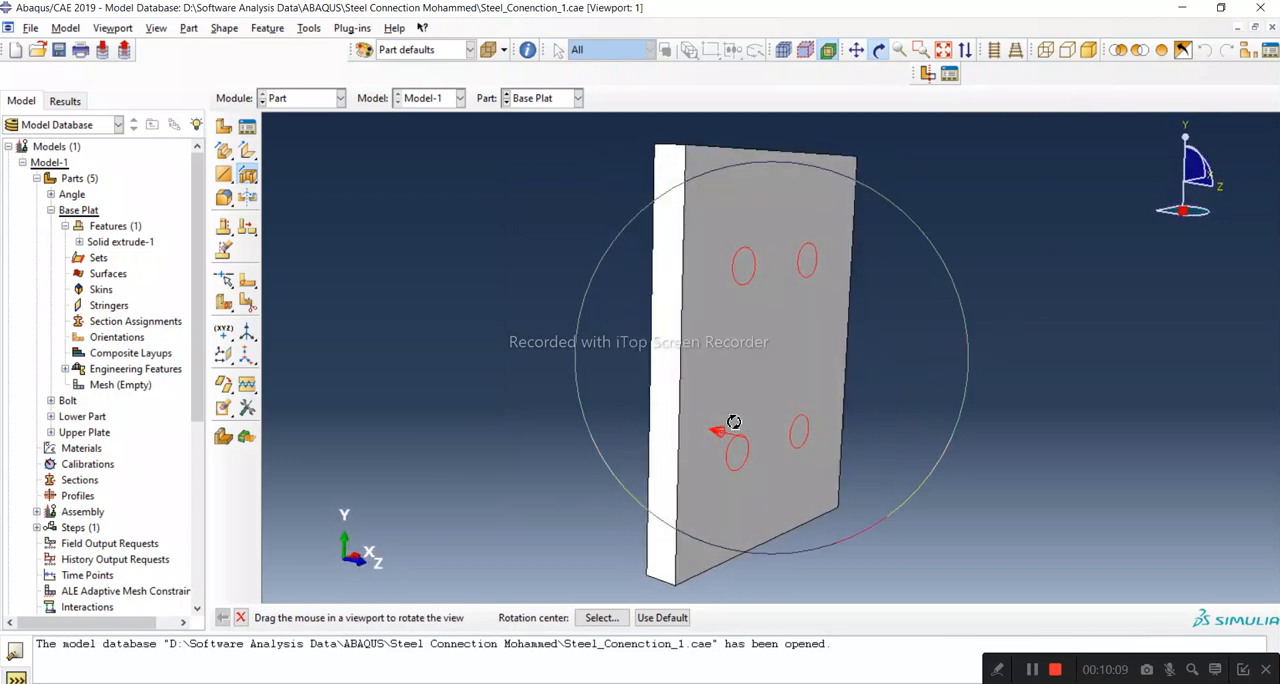
{"action": "left_click_drag", "start_coordinate": [749, 429], "coordinate": [682, 443]}
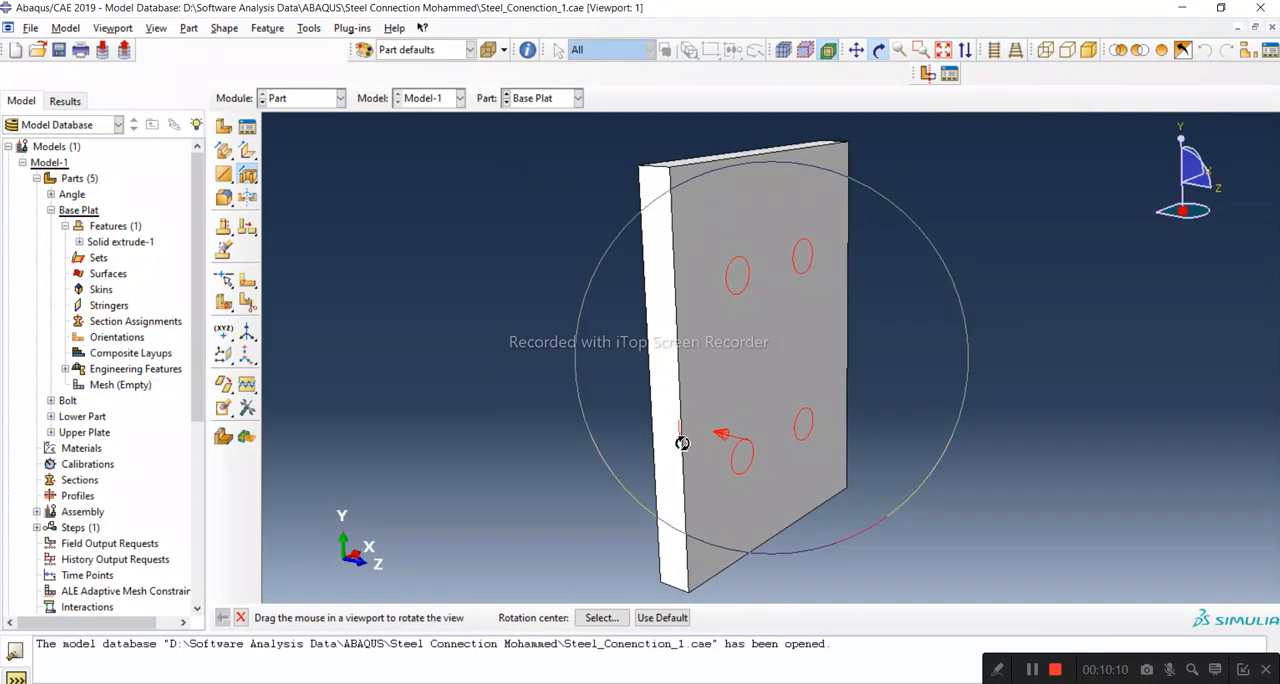
{"action": "left_click", "coordinate": [241, 618]}
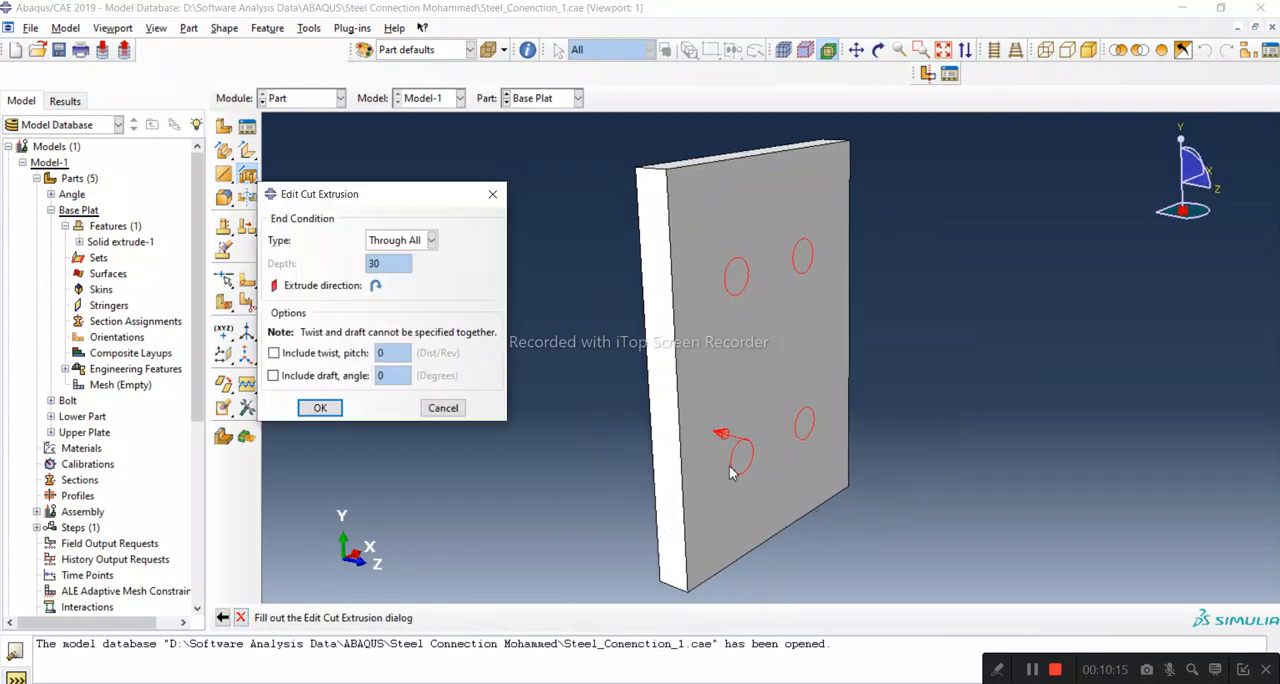
{"action": "left_click", "coordinate": [878, 50]}
{"action": "left_click_drag", "start_coordinate": [727, 441], "coordinate": [749, 263]}
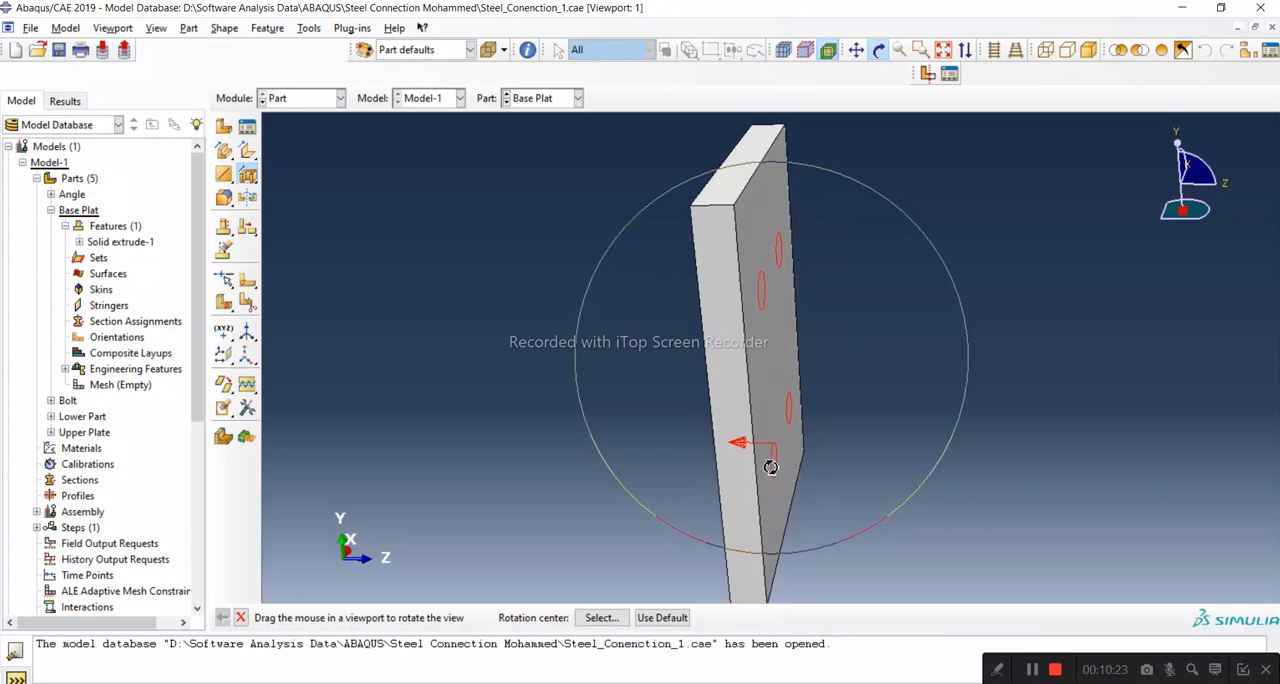
{"action": "left_click_drag", "start_coordinate": [766, 449], "coordinate": [774, 214]}
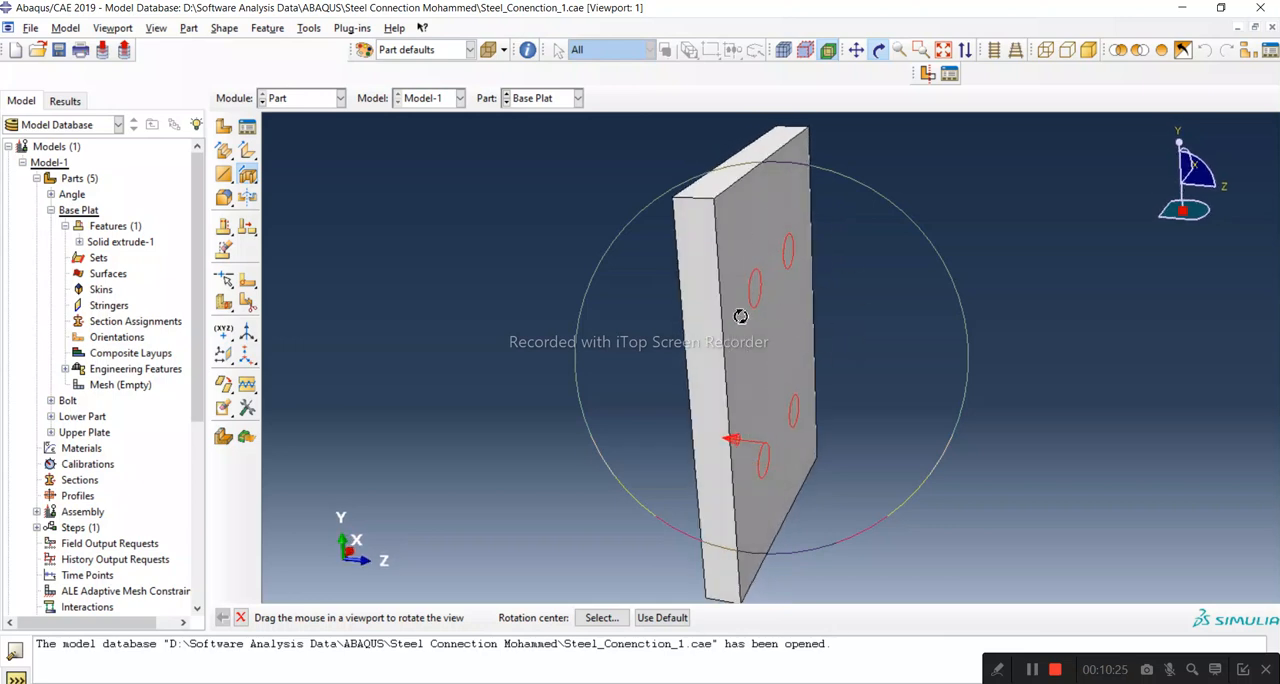
{"action": "left_click", "coordinate": [240, 617]}
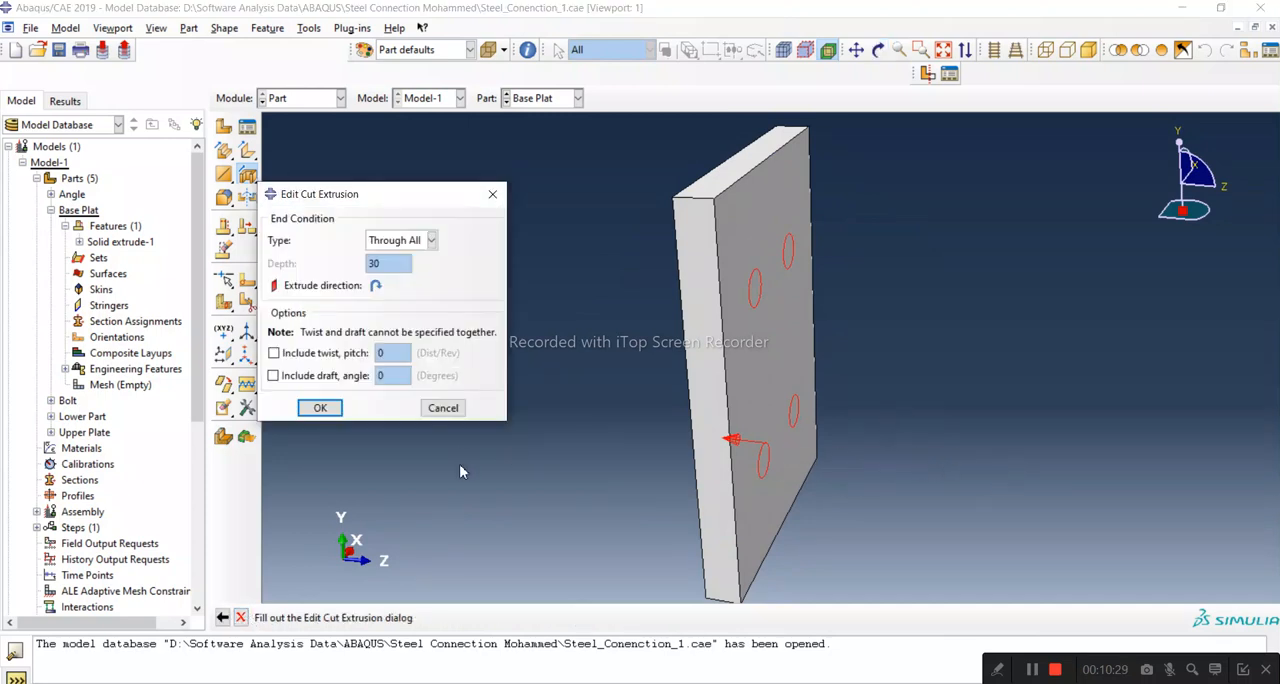
Step: Cut the four bolt holes through the base plate with the Through All end condition and inspect the holes
{"action": "left_click", "coordinate": [376, 287]}
{"action": "left_click", "coordinate": [376, 286]}
{"action": "left_click", "coordinate": [433, 241]}
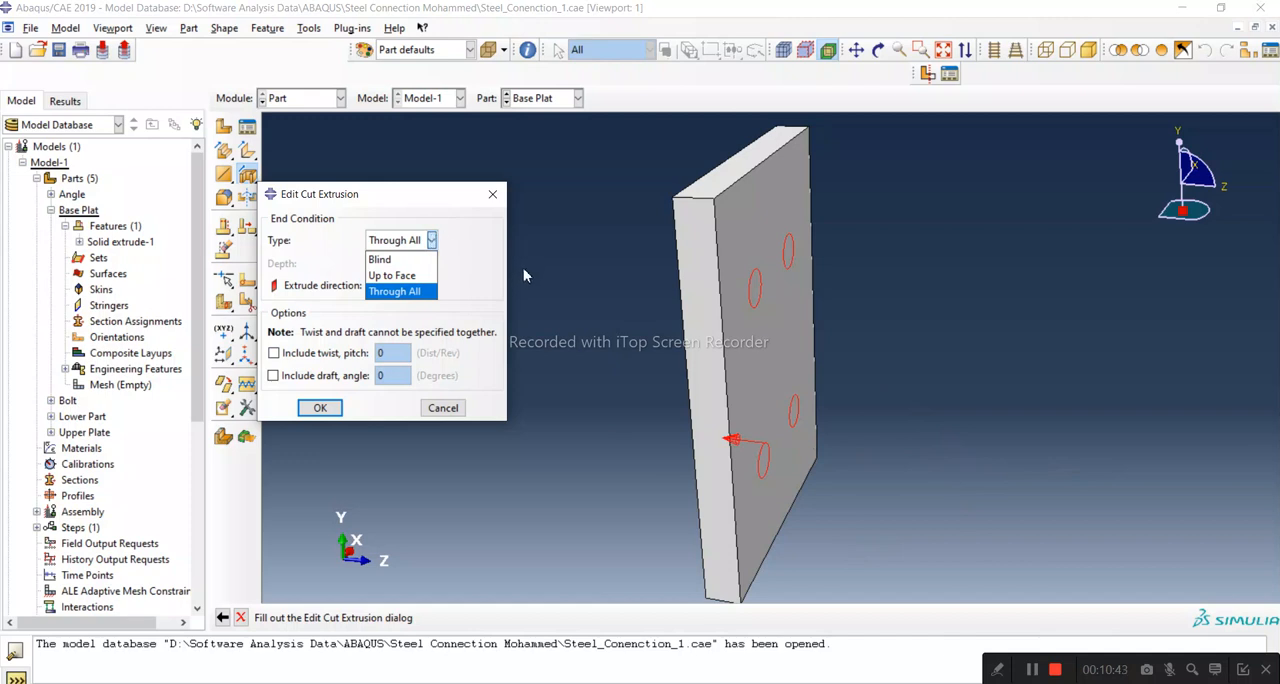
{"action": "left_click", "coordinate": [427, 292]}
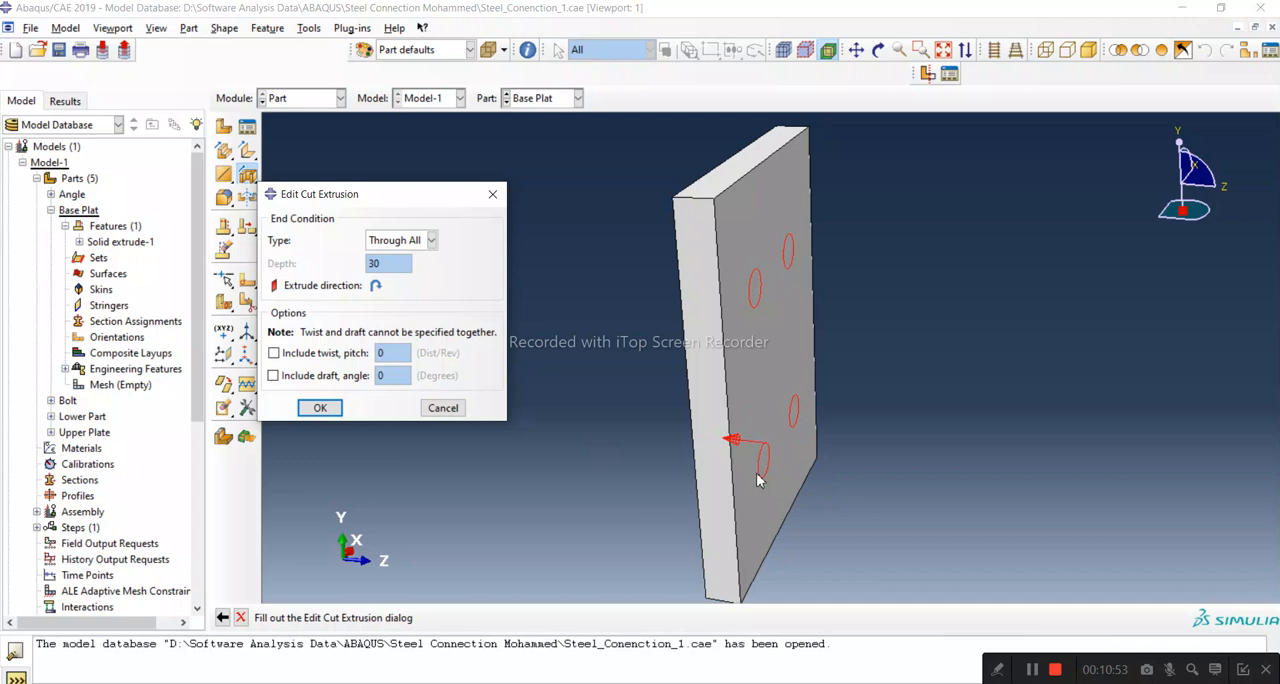
{"action": "left_click", "coordinate": [326, 409]}
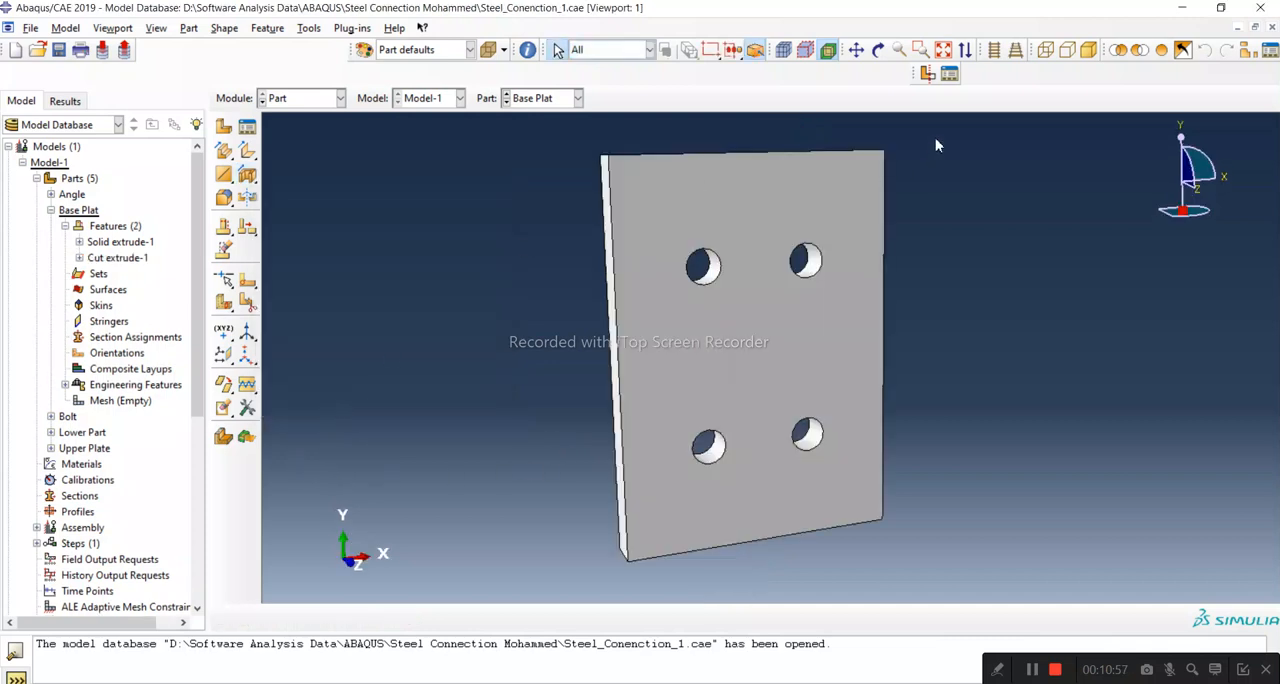
{"action": "left_click", "coordinate": [878, 50]}
{"action": "left_click_drag", "start_coordinate": [872, 350], "coordinate": [604, 348]}
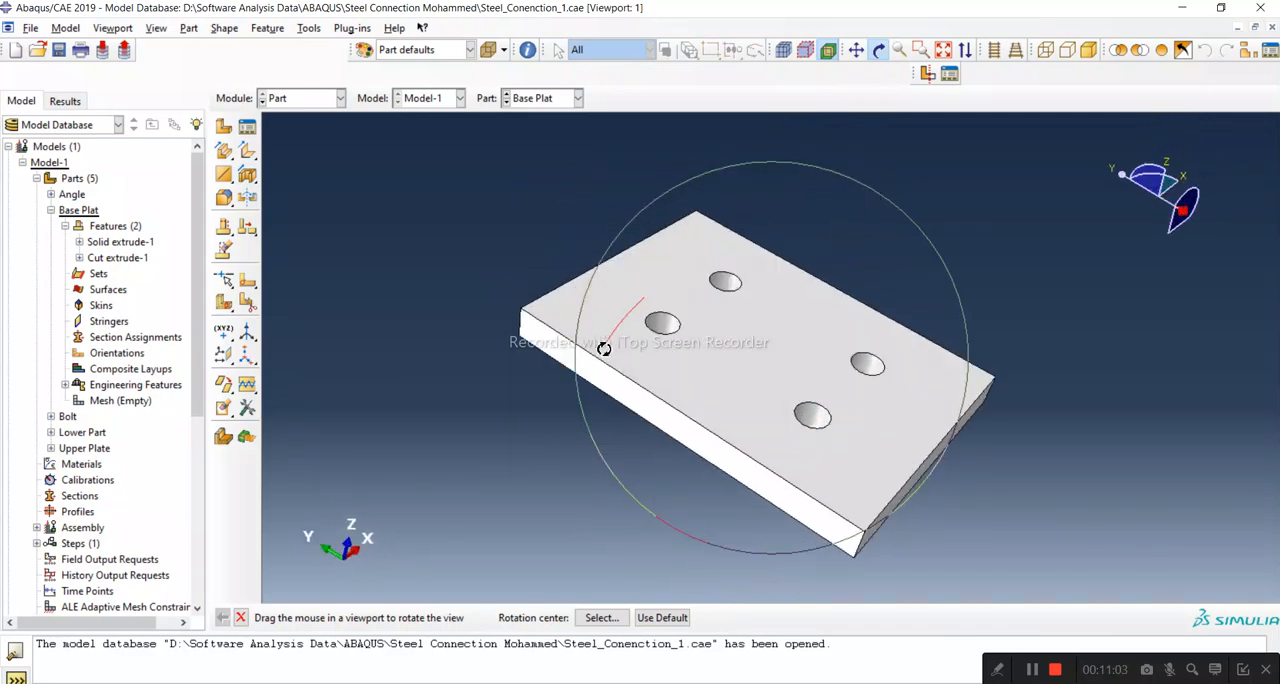
{"action": "left_click", "coordinate": [240, 617]}
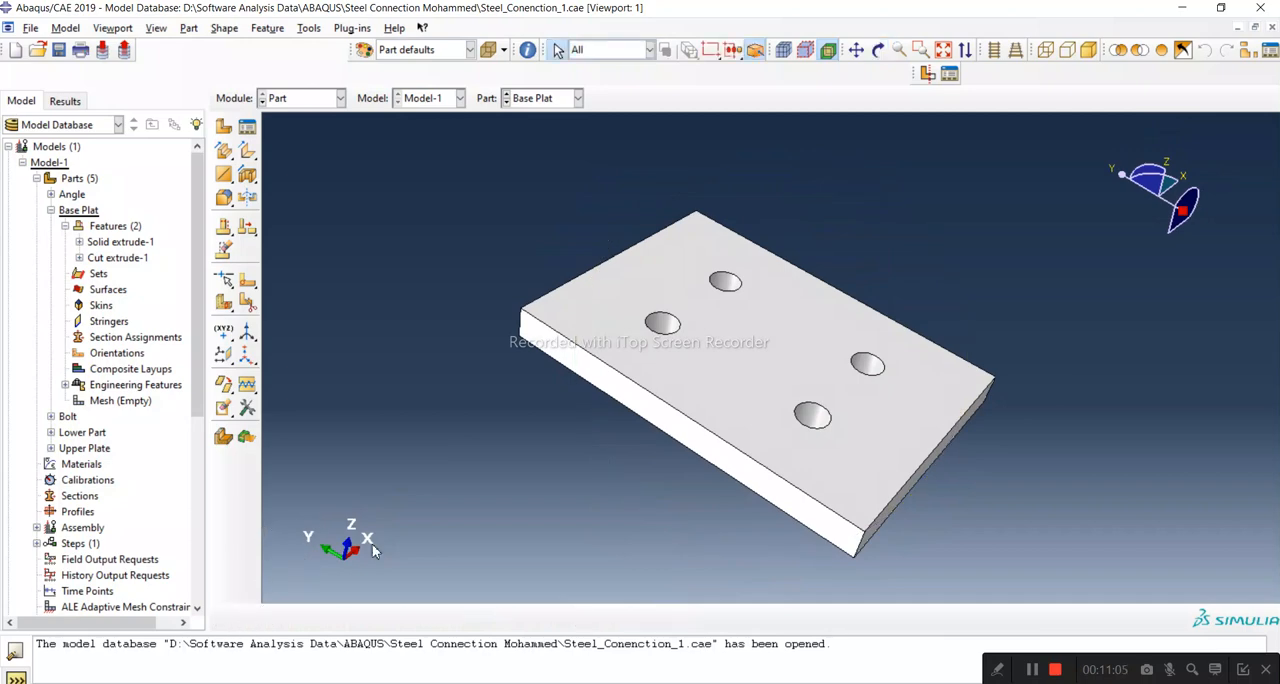
Step: Check the upper arm's bolt hole size and positions in the PDF drawing, then return to Abaqus/CAE
{"action": "left_click", "coordinate": [500, 683]}
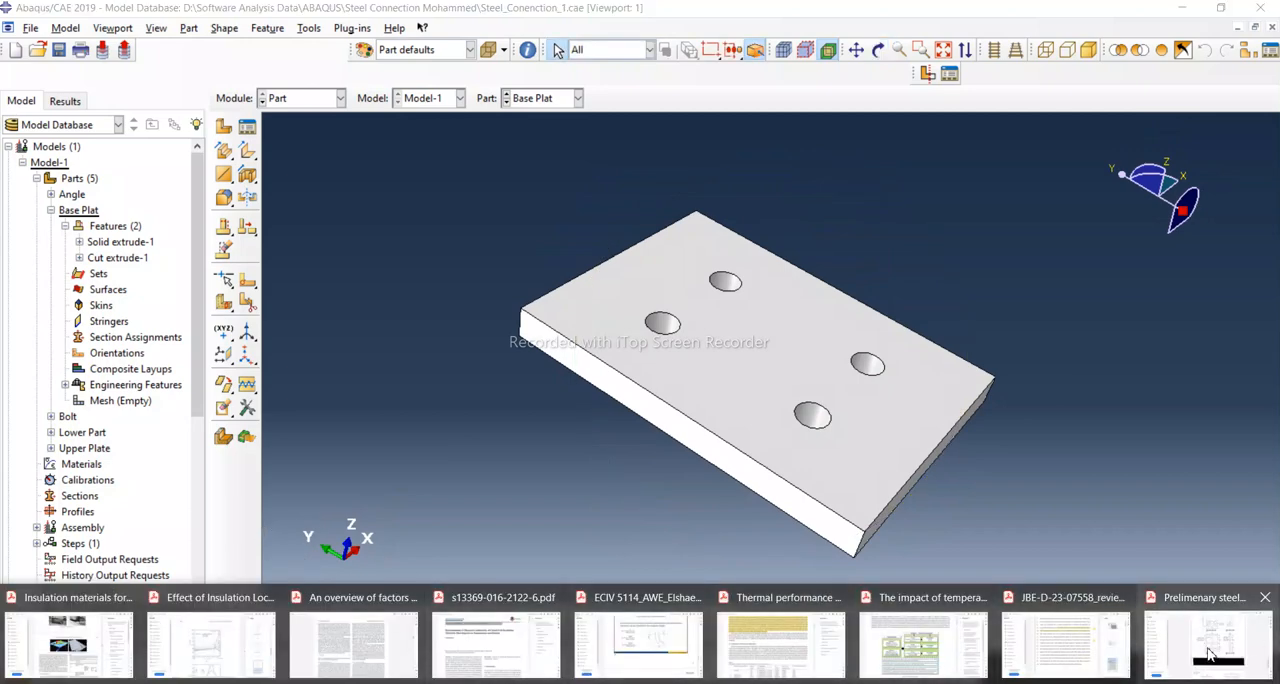
{"action": "left_click", "coordinate": [1213, 655]}
{"action": "scroll", "coordinate": [686, 441], "scroll_direction": "up", "scroll_amount": 2}
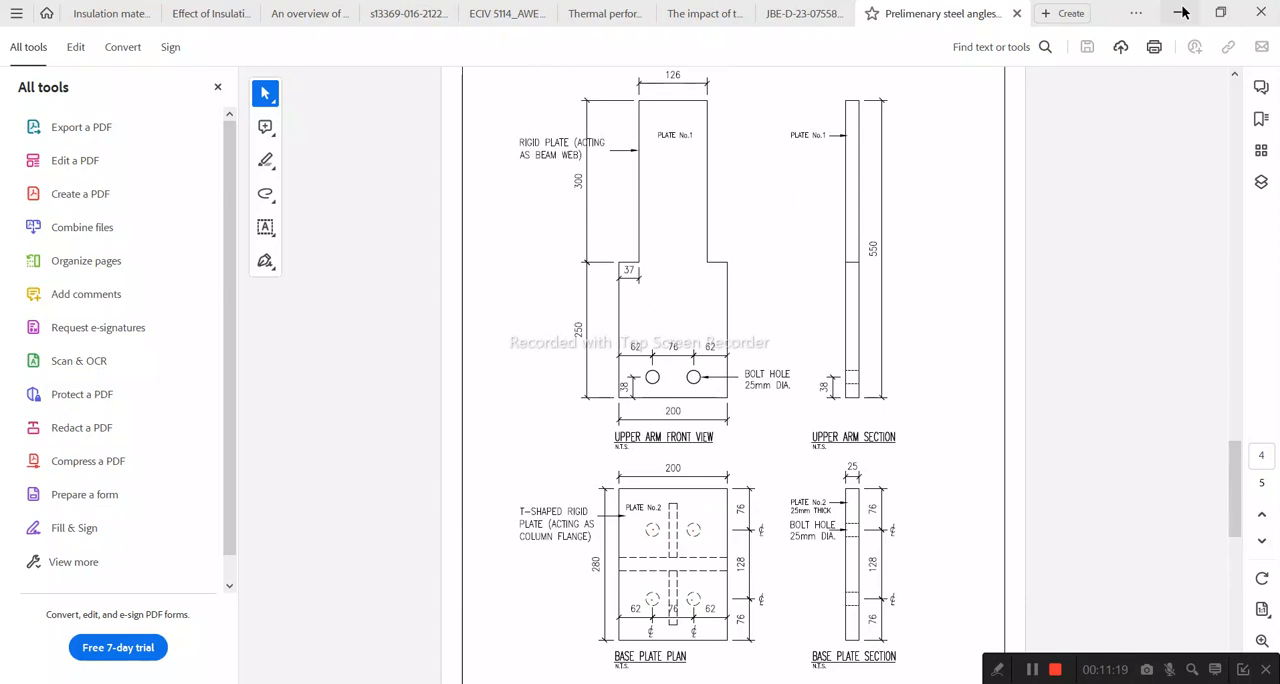
{"action": "scroll", "coordinate": [740, 460], "scroll_direction": "down", "scroll_amount": 5}
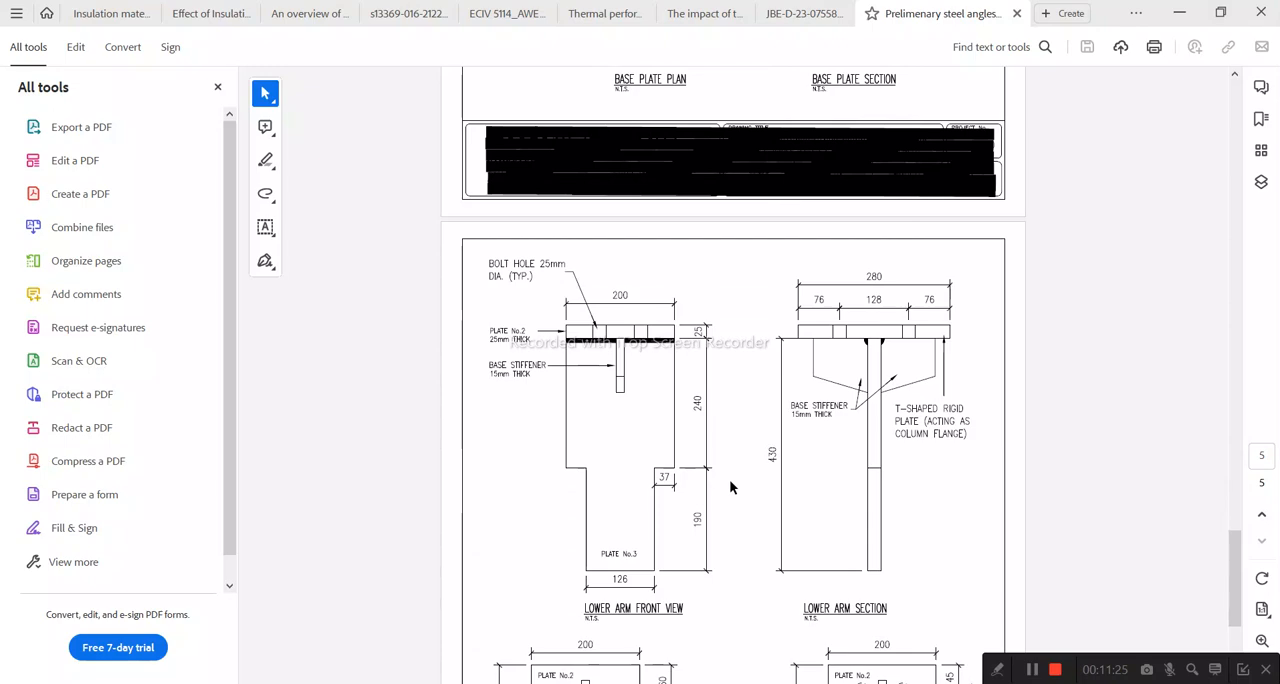
{"action": "scroll", "coordinate": [740, 470], "scroll_direction": "up", "scroll_amount": 4}
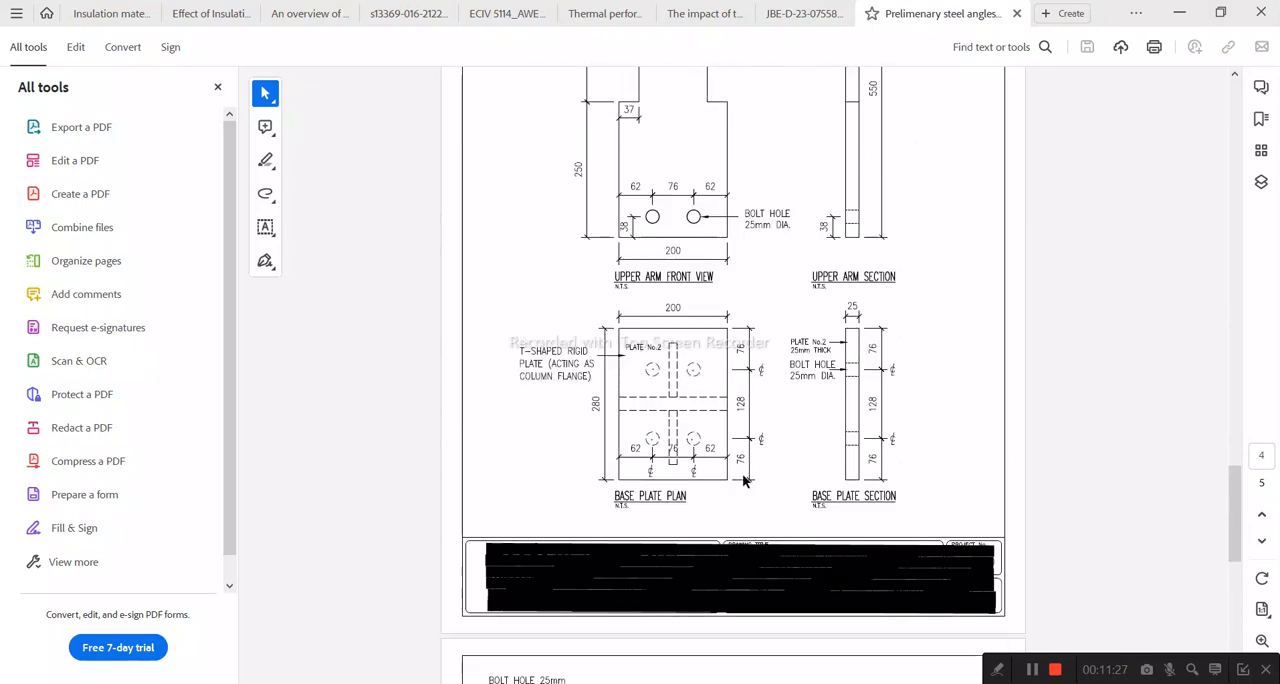
{"action": "scroll", "coordinate": [745, 483], "scroll_direction": "up", "scroll_amount": 2}
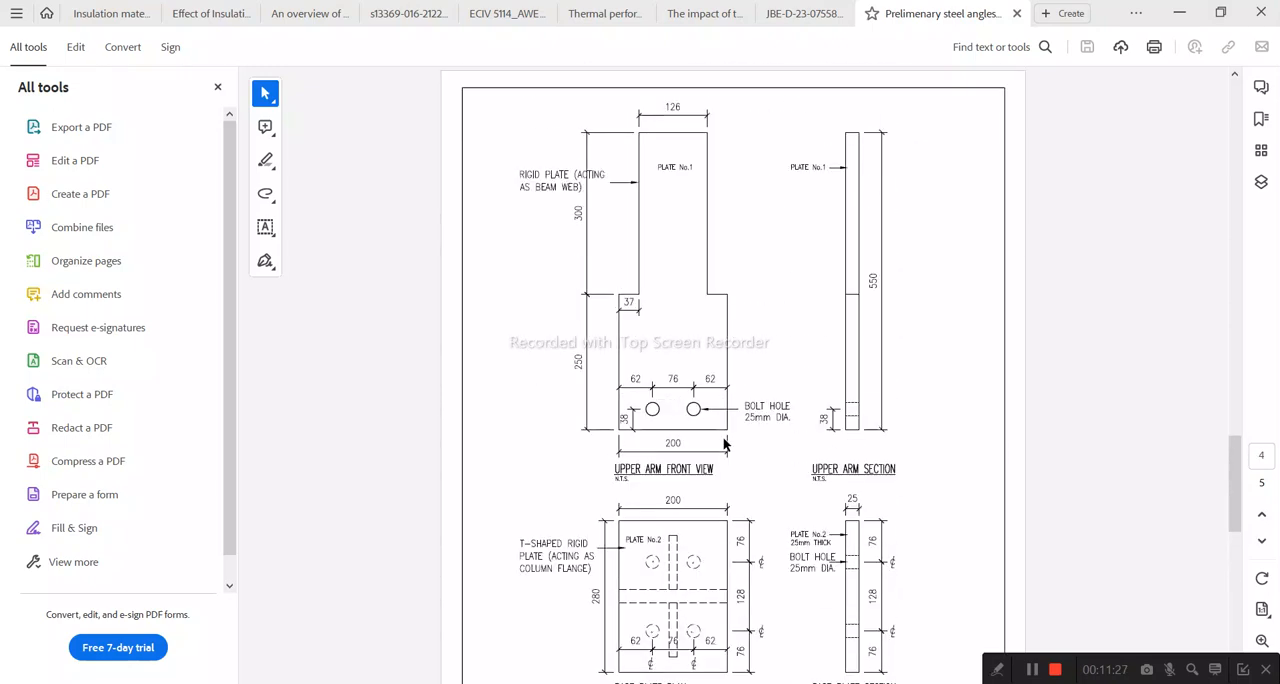
{"action": "left_click", "coordinate": [1178, 13]}
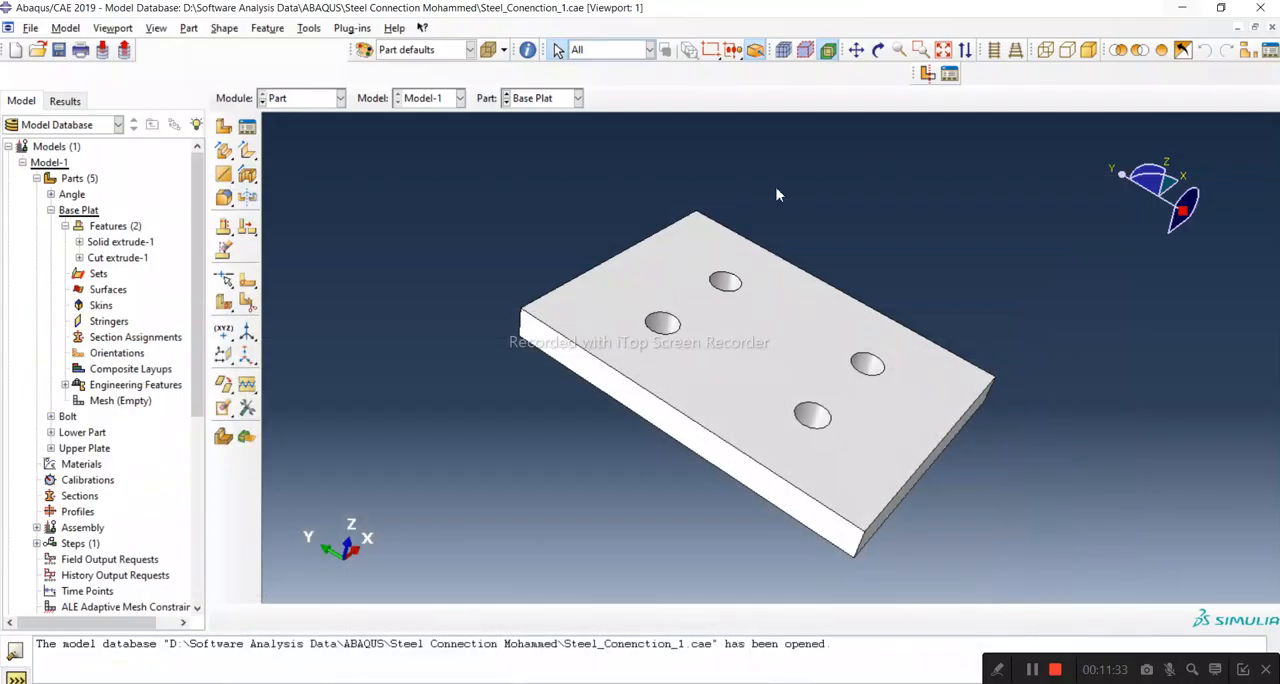
Step: Start an extruded cut sketch on the Upper Plate's front face, with the wide portion's right edge vertical and on the right
{"action": "left_click", "coordinate": [51, 211]}
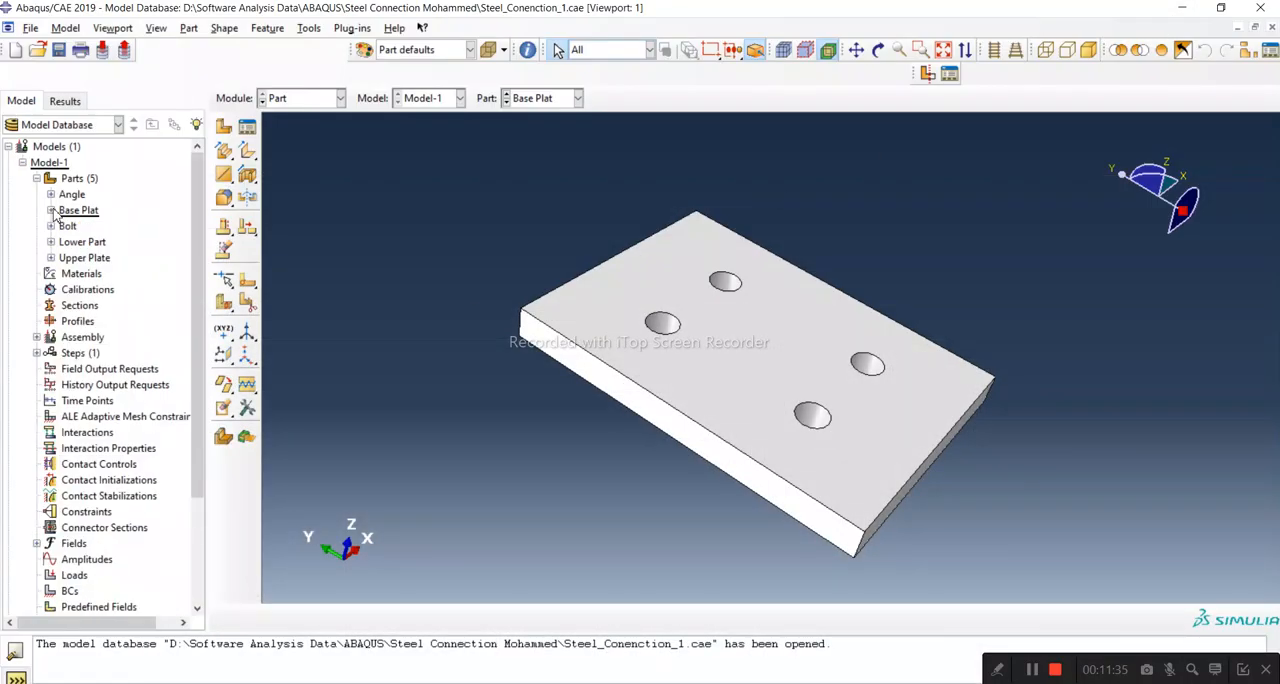
{"action": "double_click", "coordinate": [97, 247]}
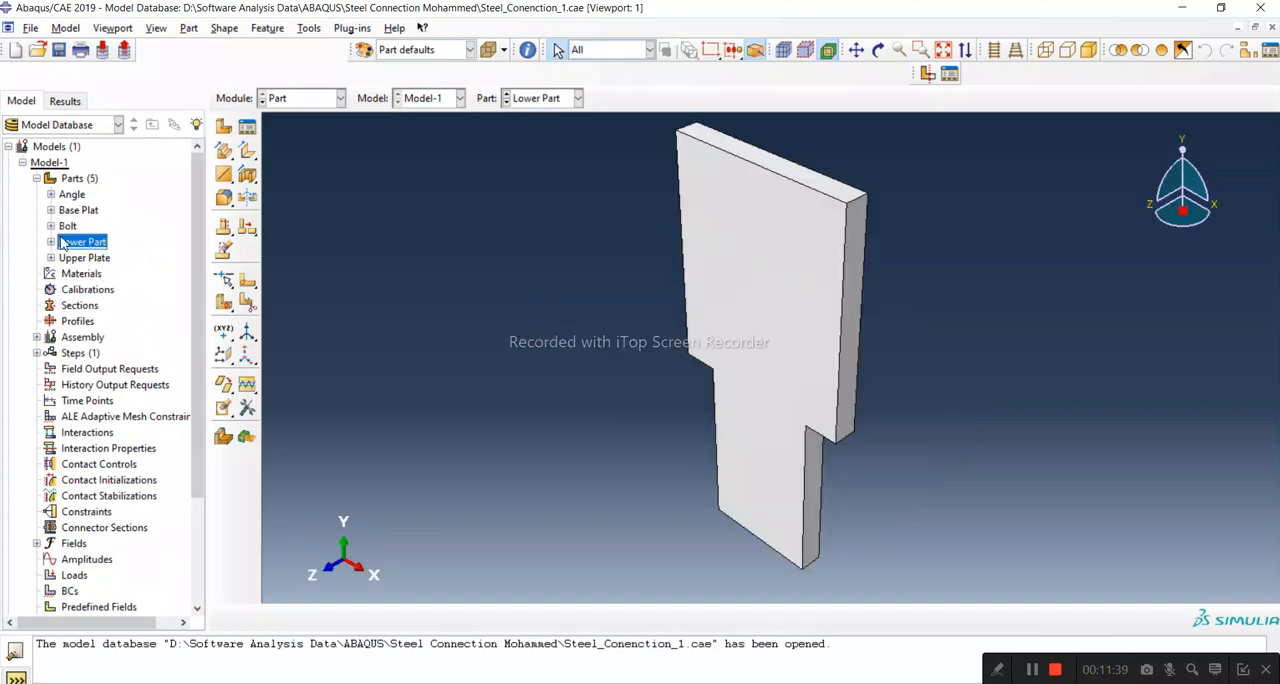
{"action": "double_click", "coordinate": [88, 258]}
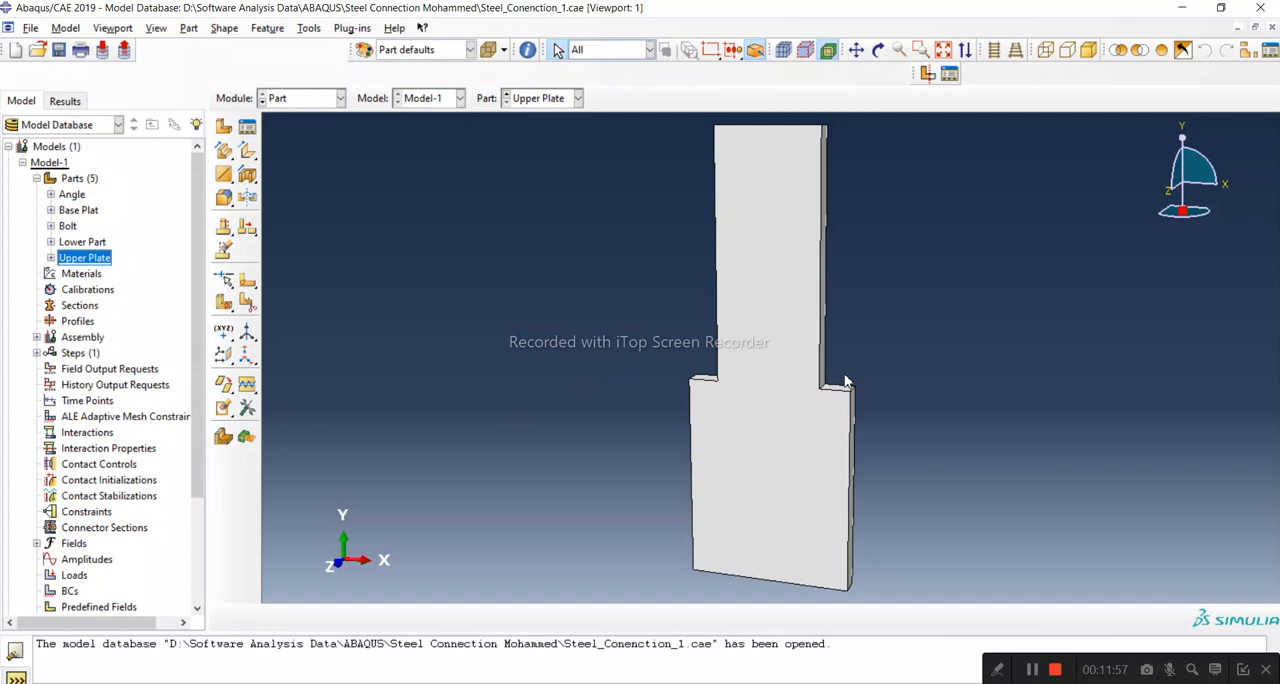
{"action": "left_click", "coordinate": [248, 176]}
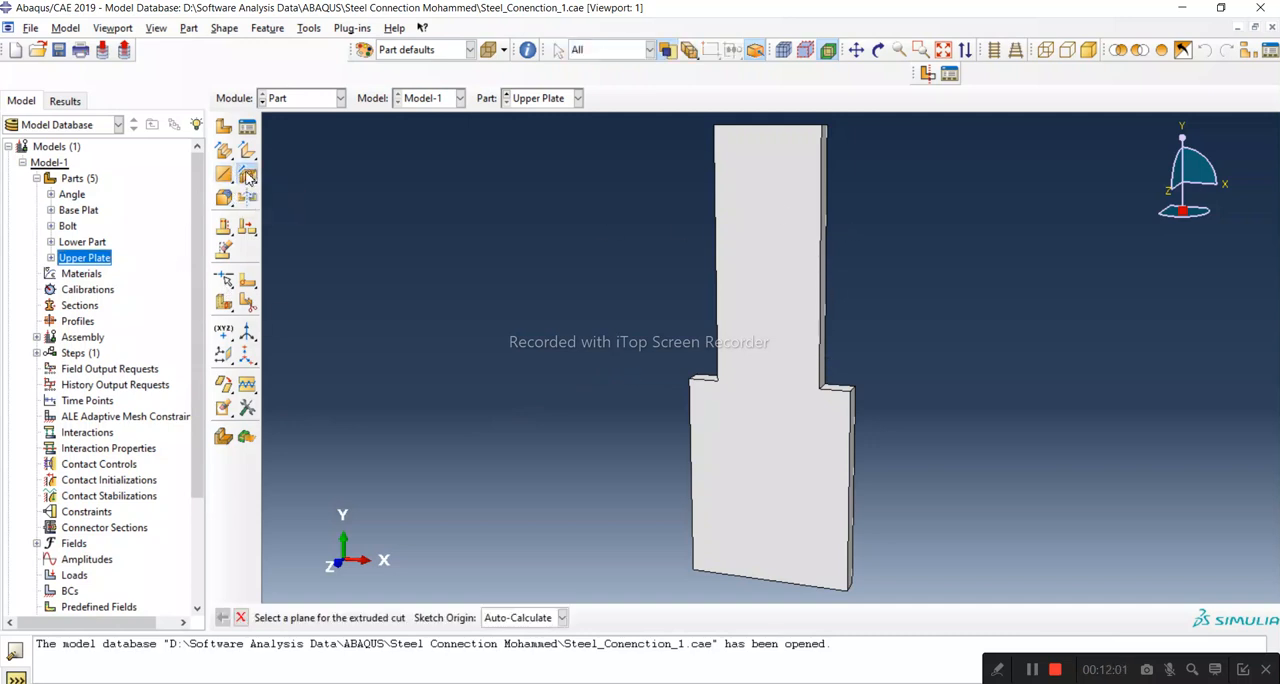
{"action": "left_click", "coordinate": [740, 477]}
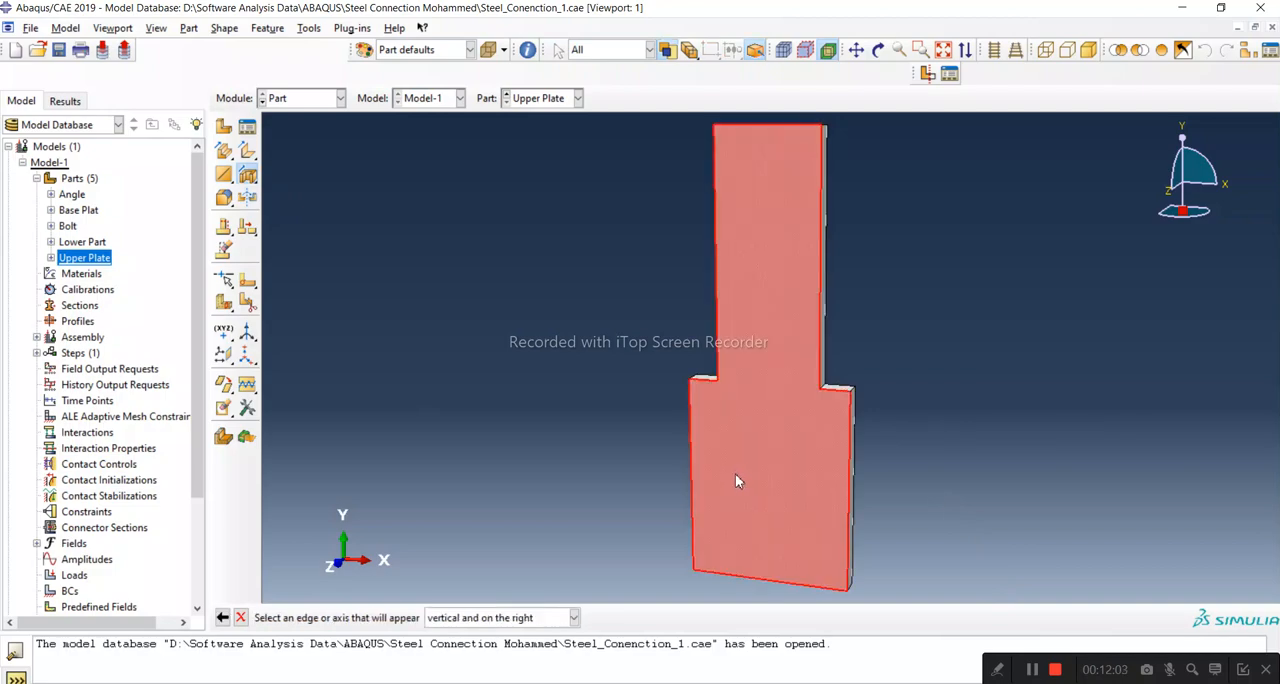
{"action": "left_click", "coordinate": [848, 512]}
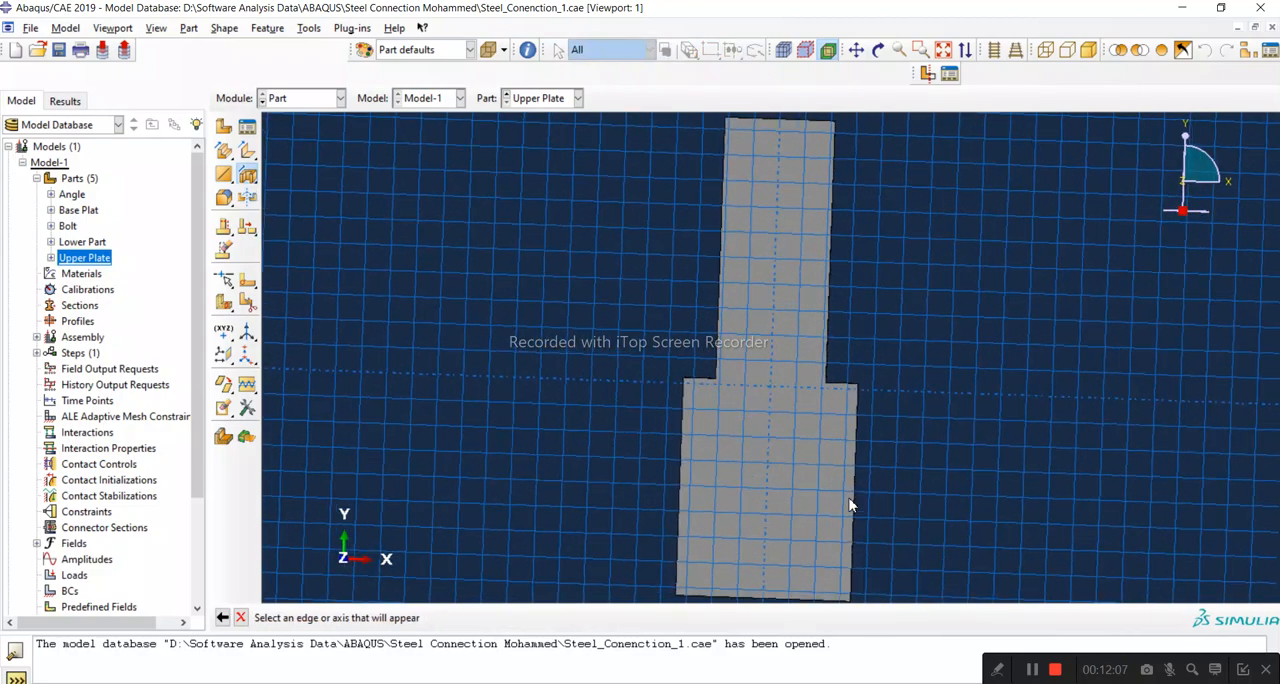
Step: Sketch two circles of about 22 mm radius side by side near the Upper Plate's lower edge
{"action": "left_click", "coordinate": [222, 128]}
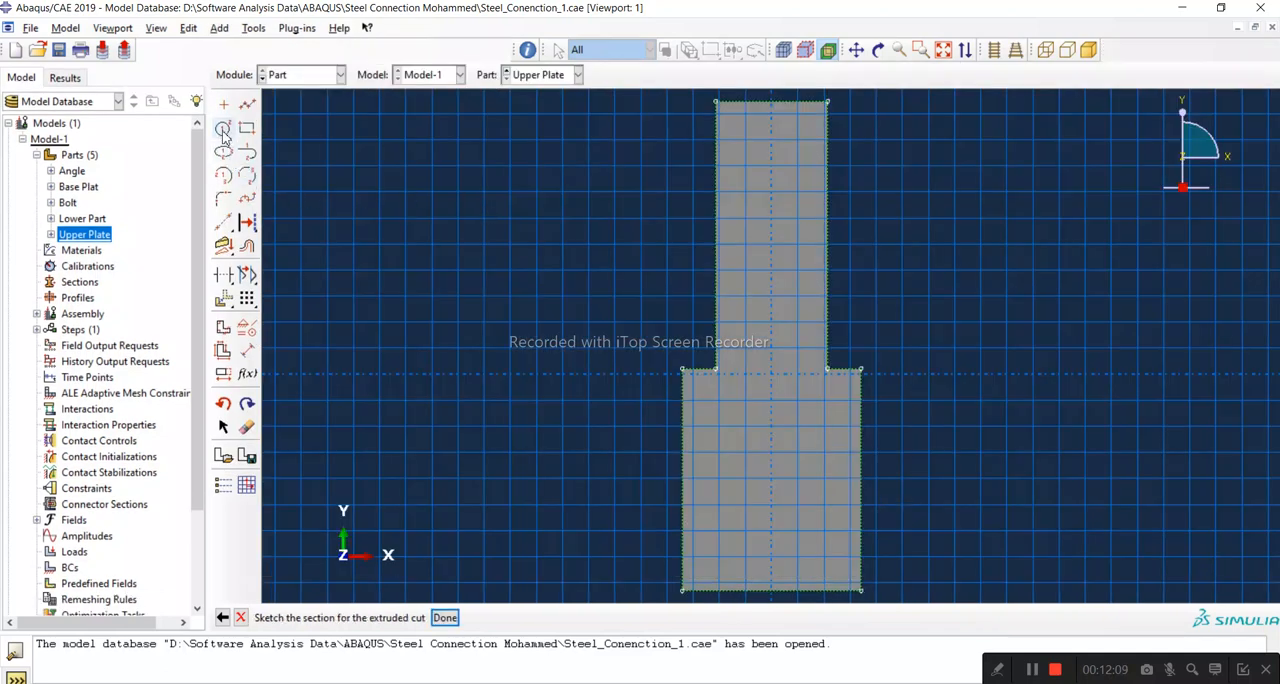
{"action": "left_click", "coordinate": [717, 558]}
{"action": "left_click", "coordinate": [737, 562]}
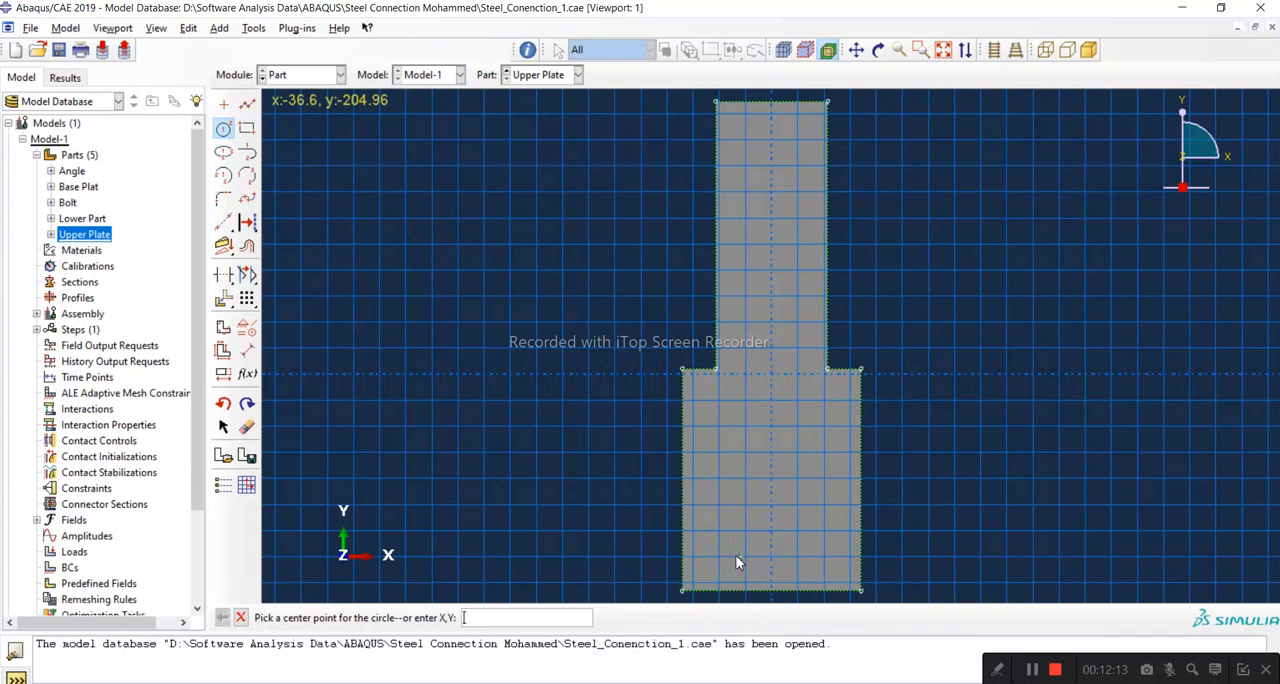
{"action": "left_click", "coordinate": [822, 558]}
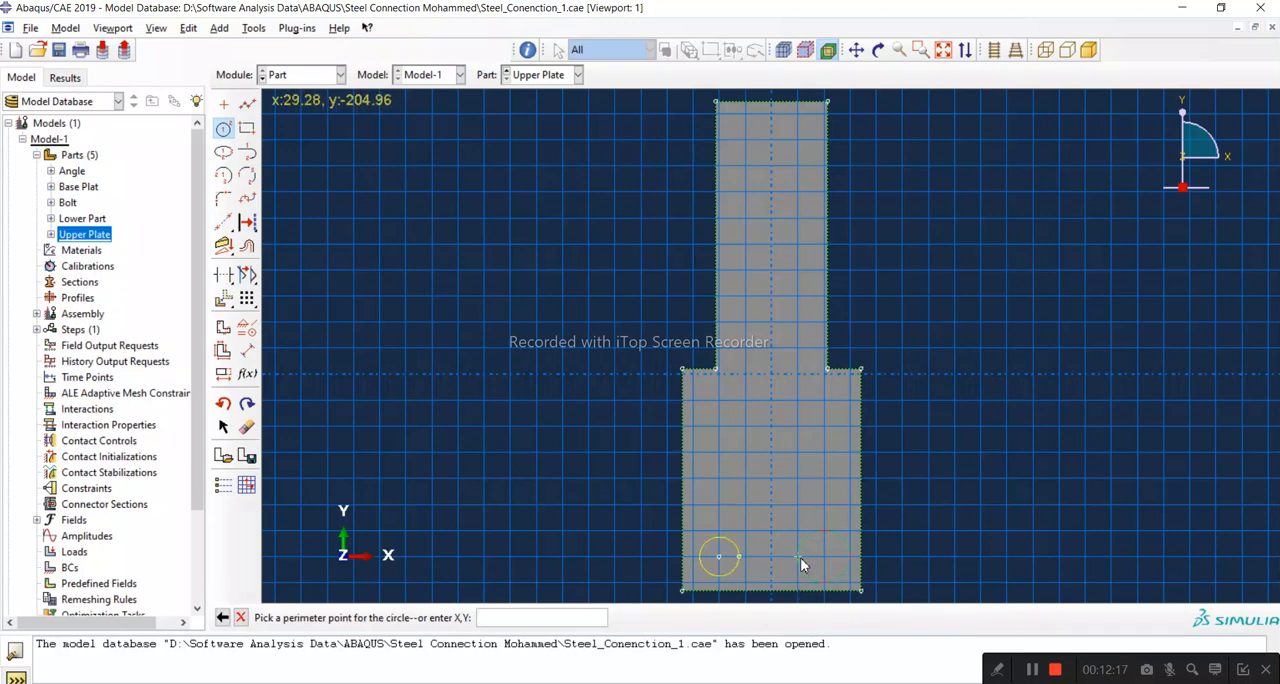
{"action": "left_click", "coordinate": [803, 557]}
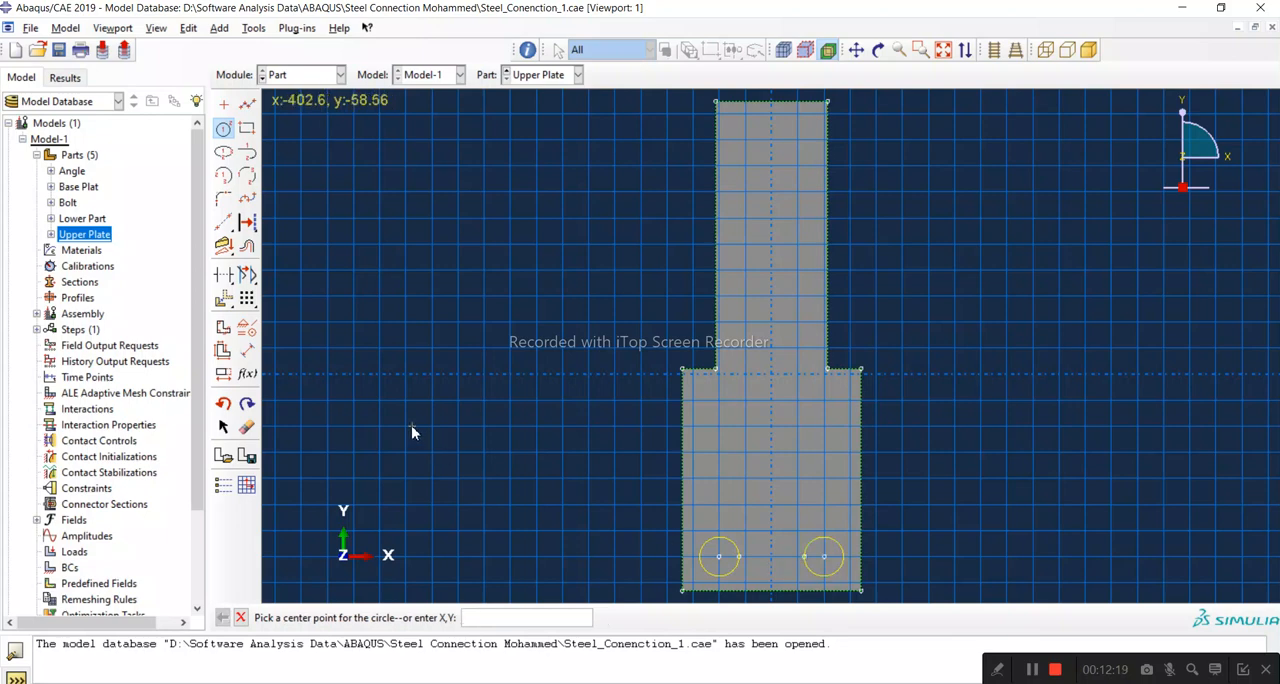
Step: Dimension the left circle's radius and set it to 12.5 mm
{"action": "left_click", "coordinate": [247, 351]}
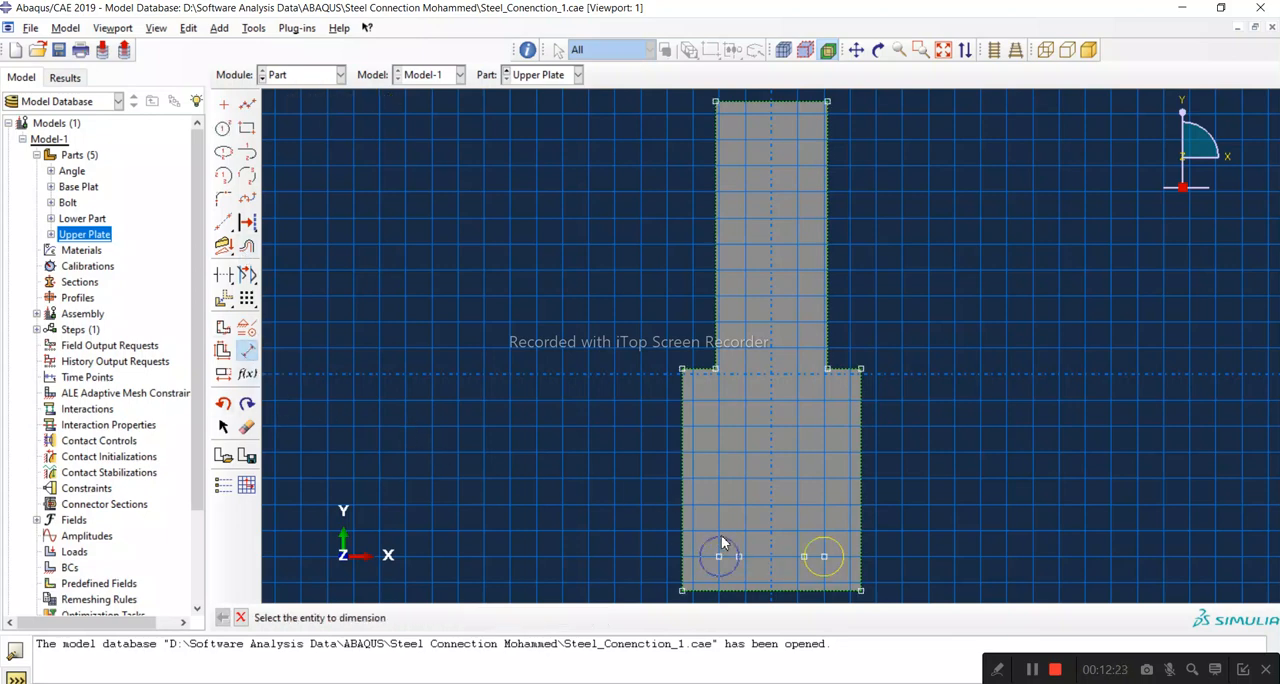
{"action": "left_click", "coordinate": [722, 539]}
{"action": "left_click", "coordinate": [729, 491]}
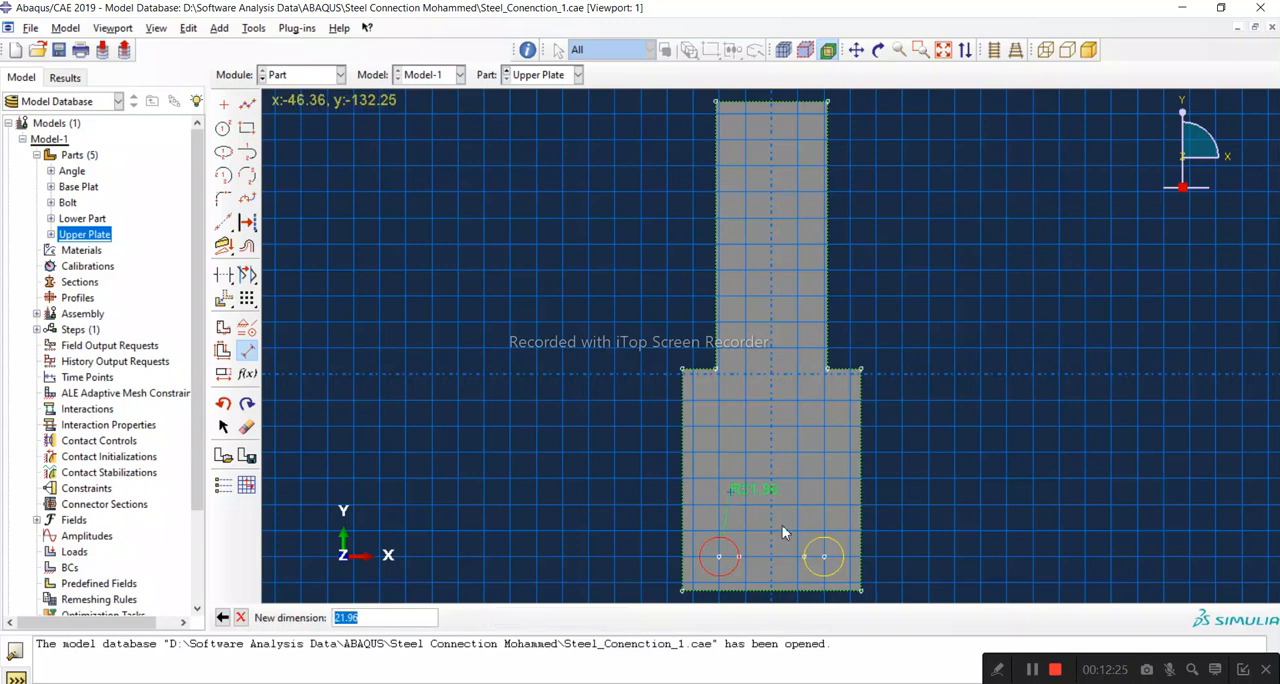
{"action": "type", "text": "12.5"}
{"action": "key", "text": "Return"}
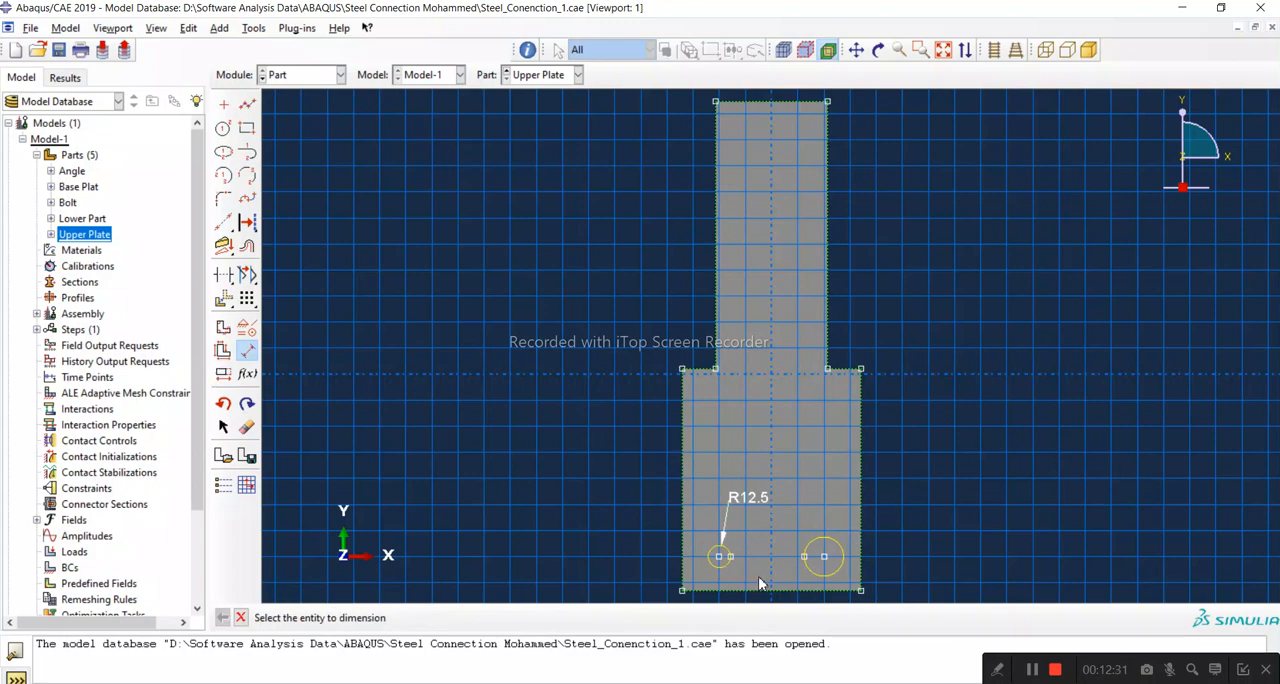
Step: Dimension the right circle's radius and set it to 12.5 mm
{"action": "scroll", "coordinate": [765, 598], "scroll_direction": "down", "scroll_amount": 1}
{"action": "scroll", "coordinate": [785, 606], "scroll_direction": "up", "scroll_amount": 3}
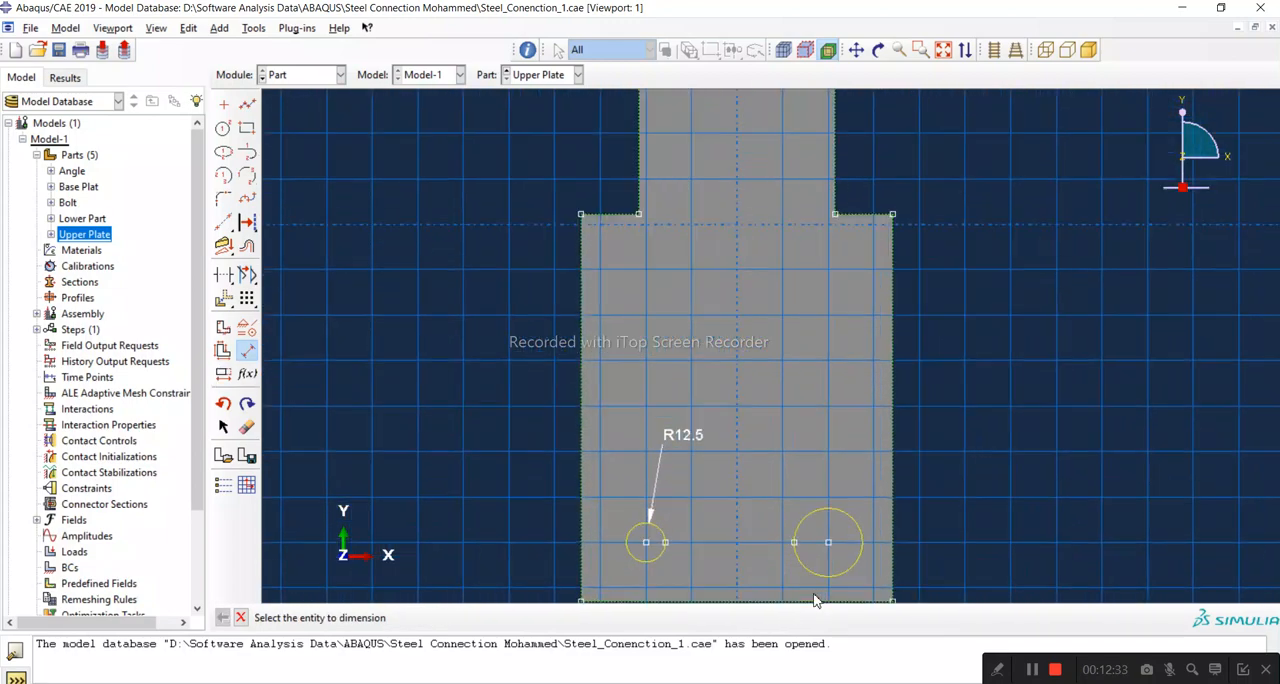
{"action": "scroll", "coordinate": [812, 599], "scroll_direction": "up", "scroll_amount": 2}
{"action": "scroll", "coordinate": [1004, 212], "scroll_direction": "down", "scroll_amount": 2}
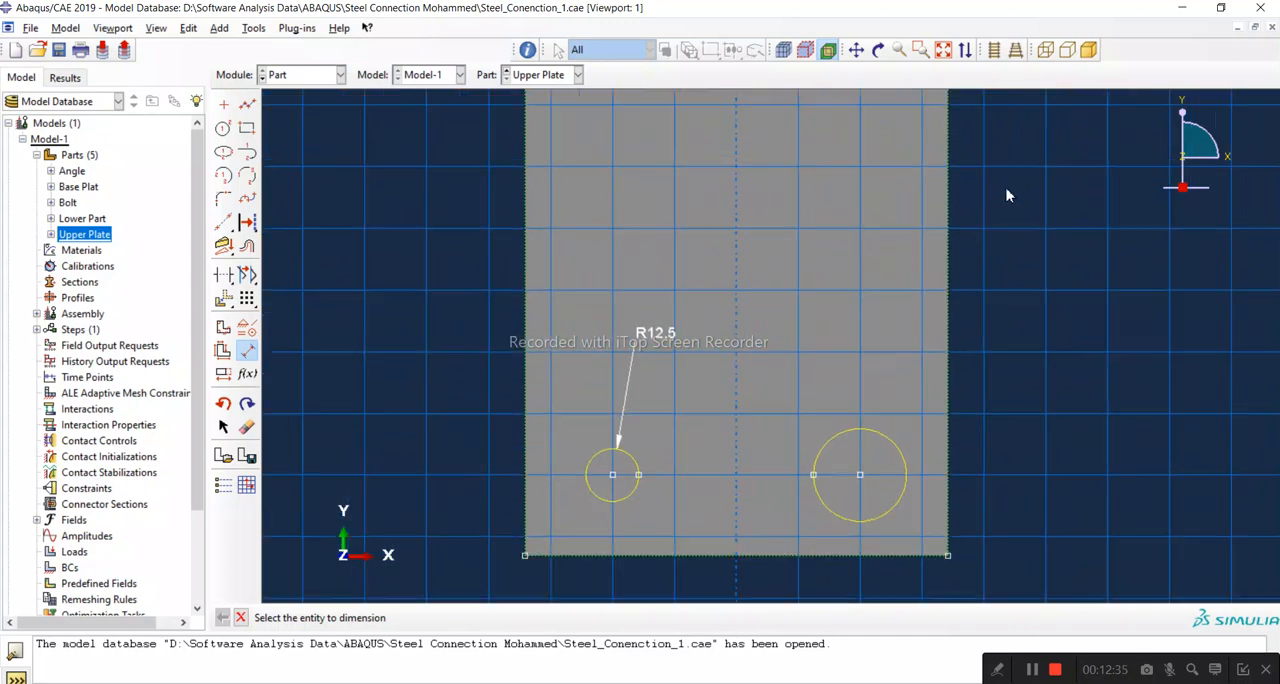
{"action": "left_click", "coordinate": [878, 420]}
{"action": "left_click", "coordinate": [852, 358]}
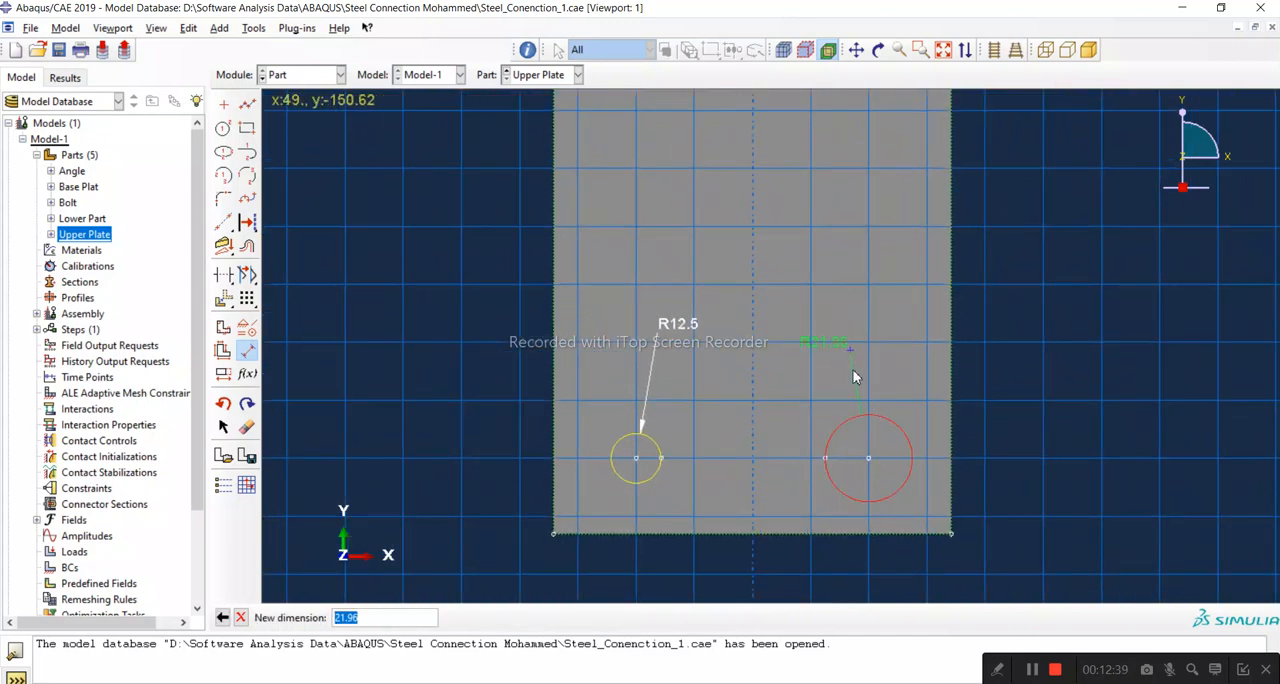
{"action": "type", "text": "12.5"}
{"action": "key", "text": "Return"}
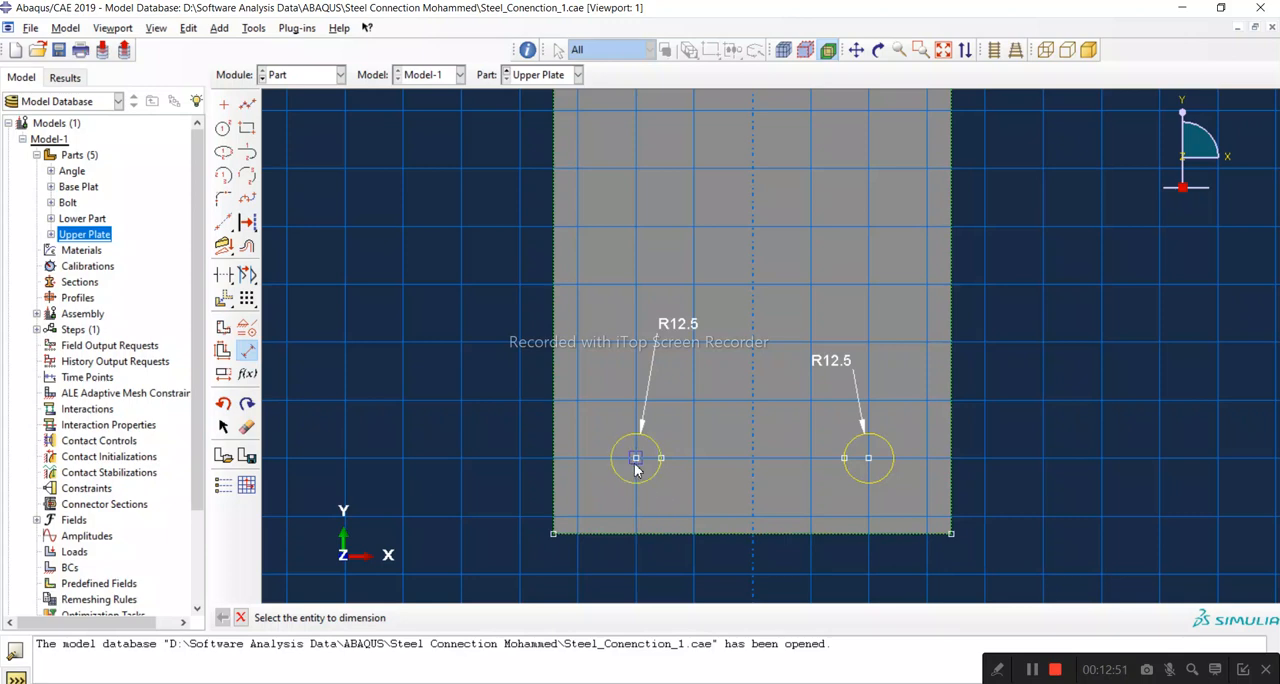
Step: Check the upper arm front view in the PDF drawing and dimension the left circle's centre 38 mm above the Upper Plate's lower edge
{"action": "left_click", "coordinate": [625, 682]}
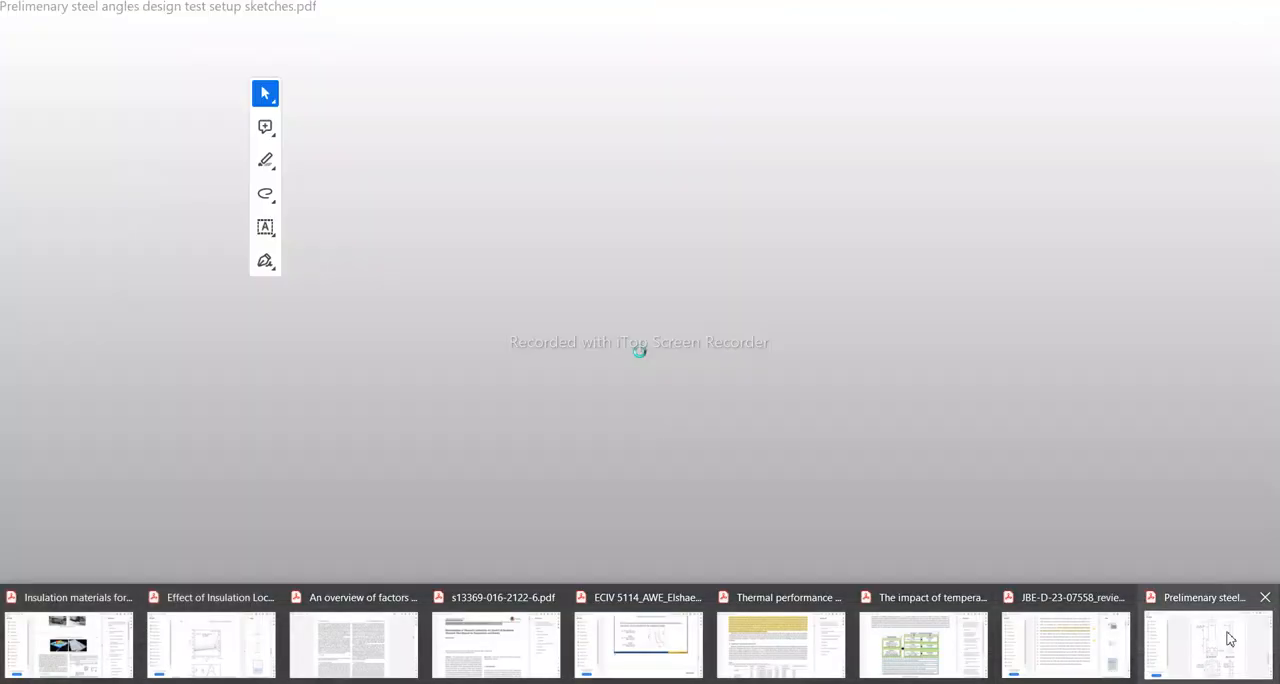
{"action": "left_click", "coordinate": [1206, 634]}
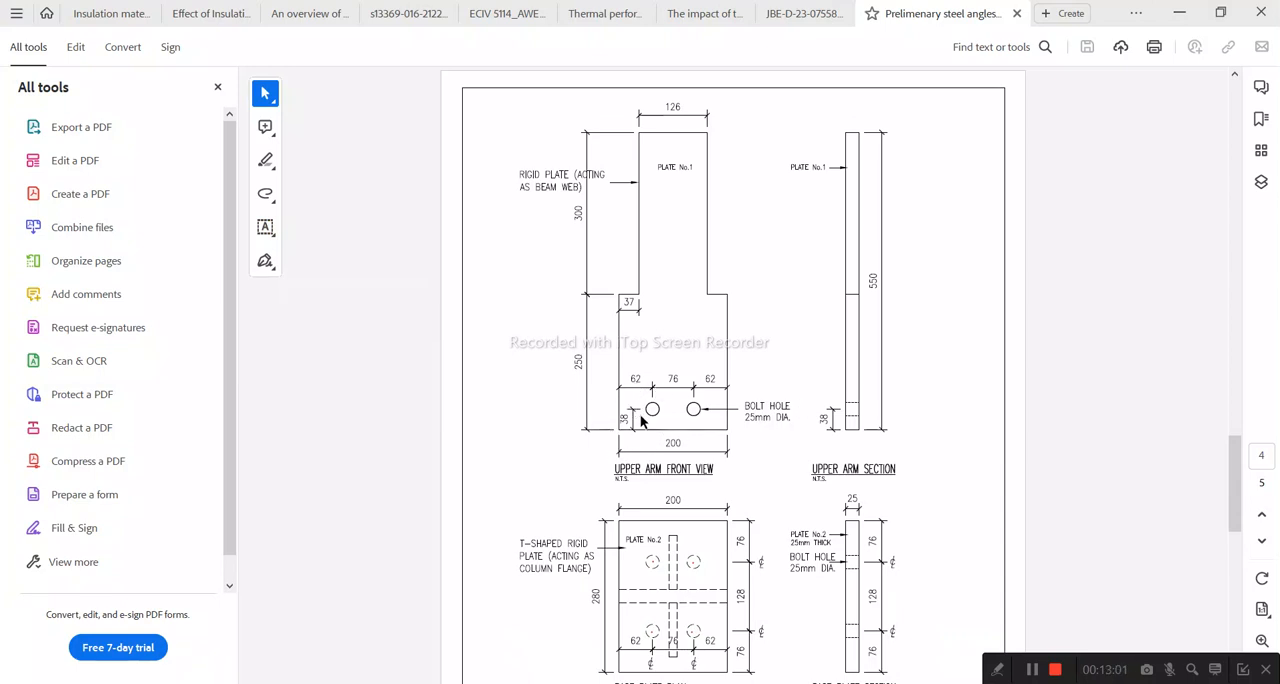
{"action": "left_click", "coordinate": [1179, 12]}
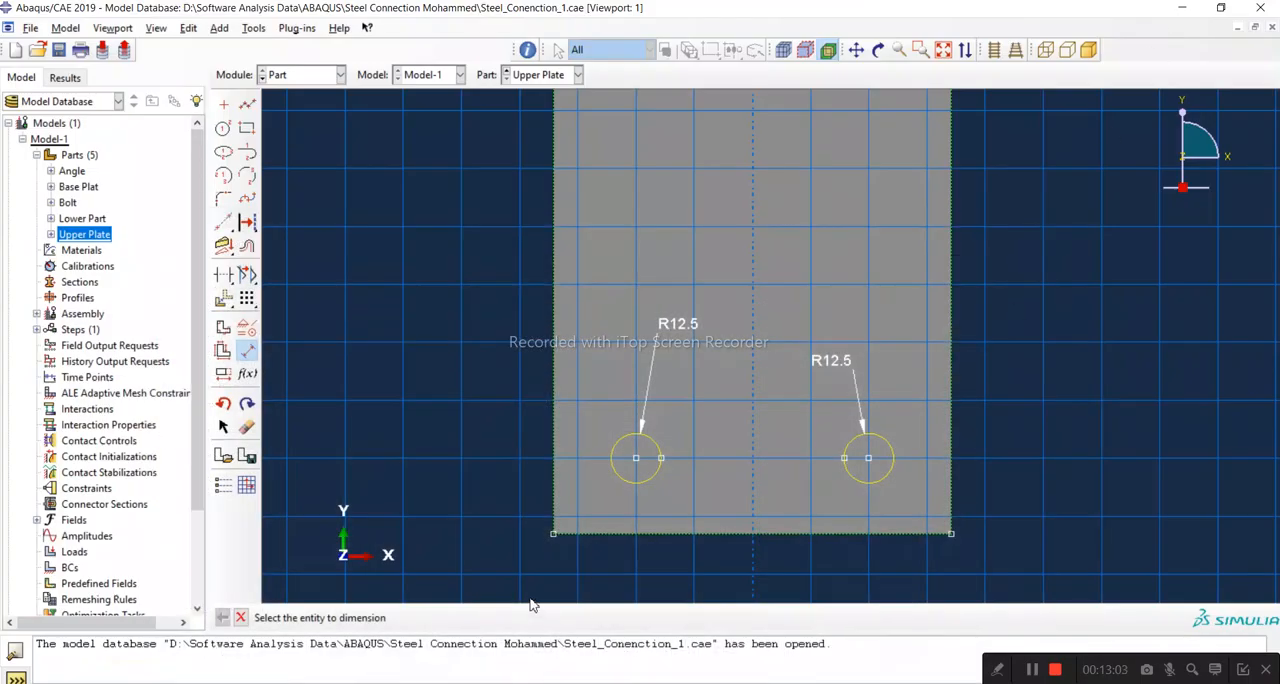
{"action": "left_click", "coordinate": [617, 535]}
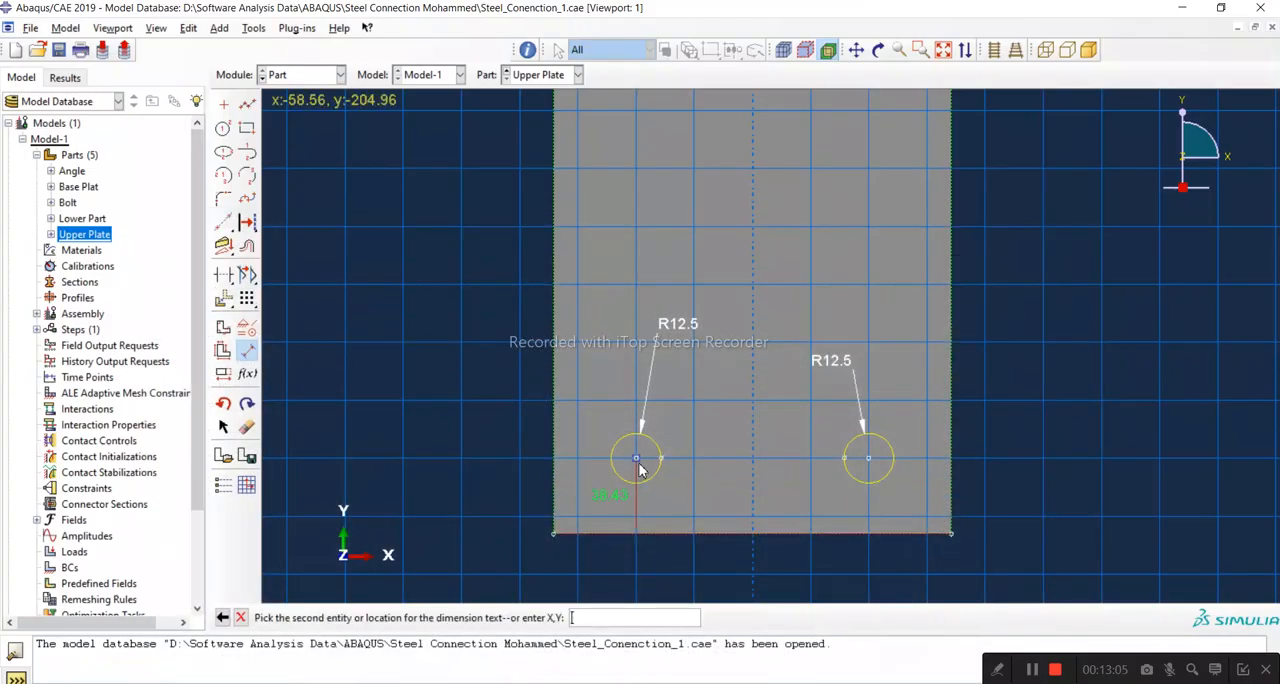
{"action": "left_click", "coordinate": [573, 465]}
{"action": "type", "text": "38"}
{"action": "key", "text": "Return"}
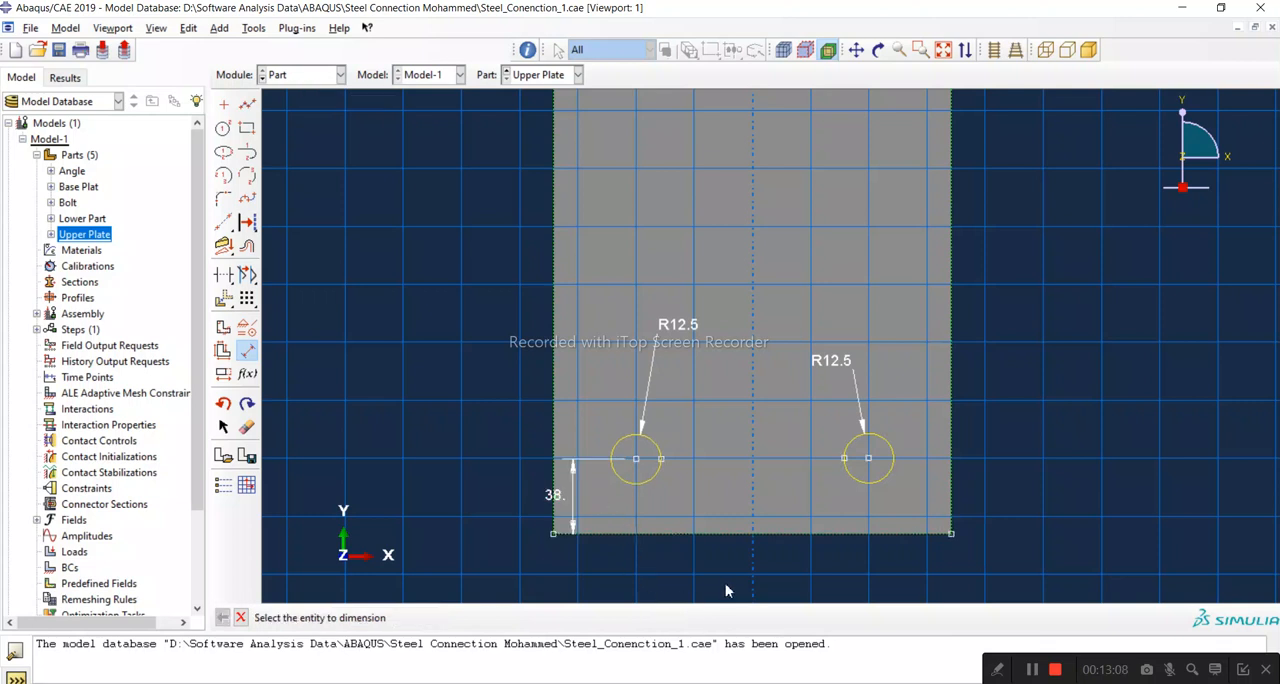
Step: Dimension the right circle's centre 38 mm above the Upper Plate's lower edge
{"action": "left_click", "coordinate": [878, 536]}
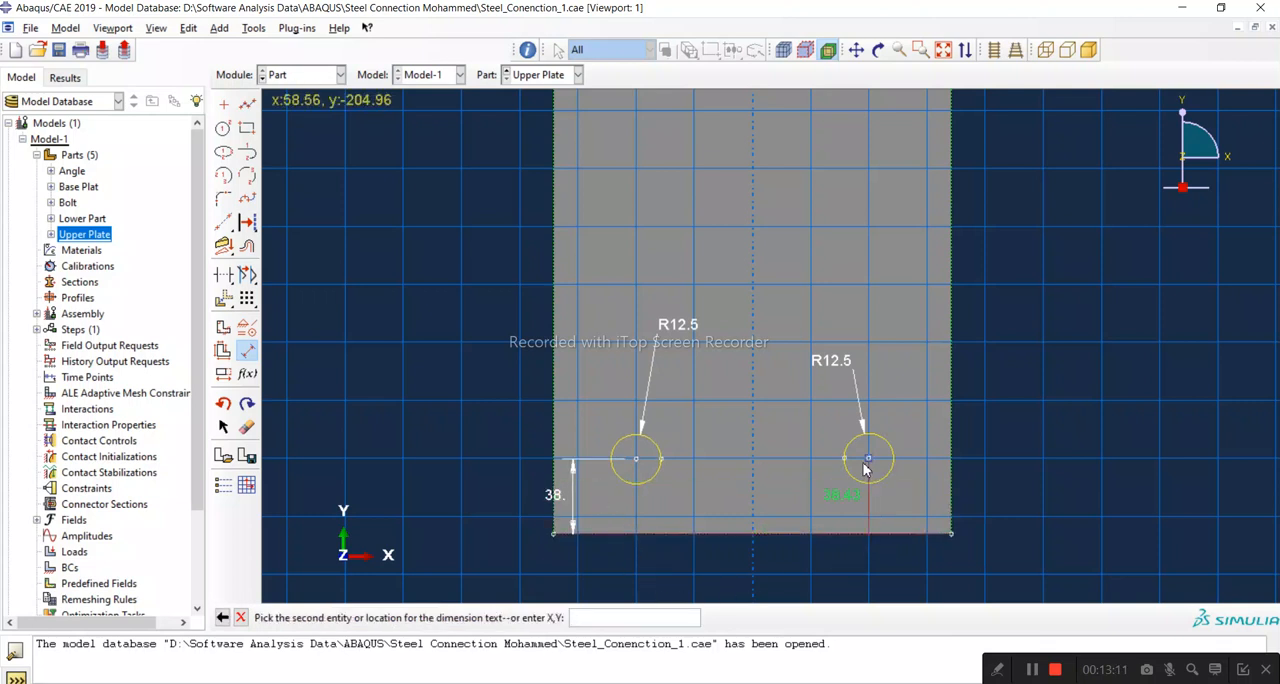
{"action": "left_click", "coordinate": [868, 458]}
{"action": "left_click", "coordinate": [928, 464]}
{"action": "type", "text": "38"}
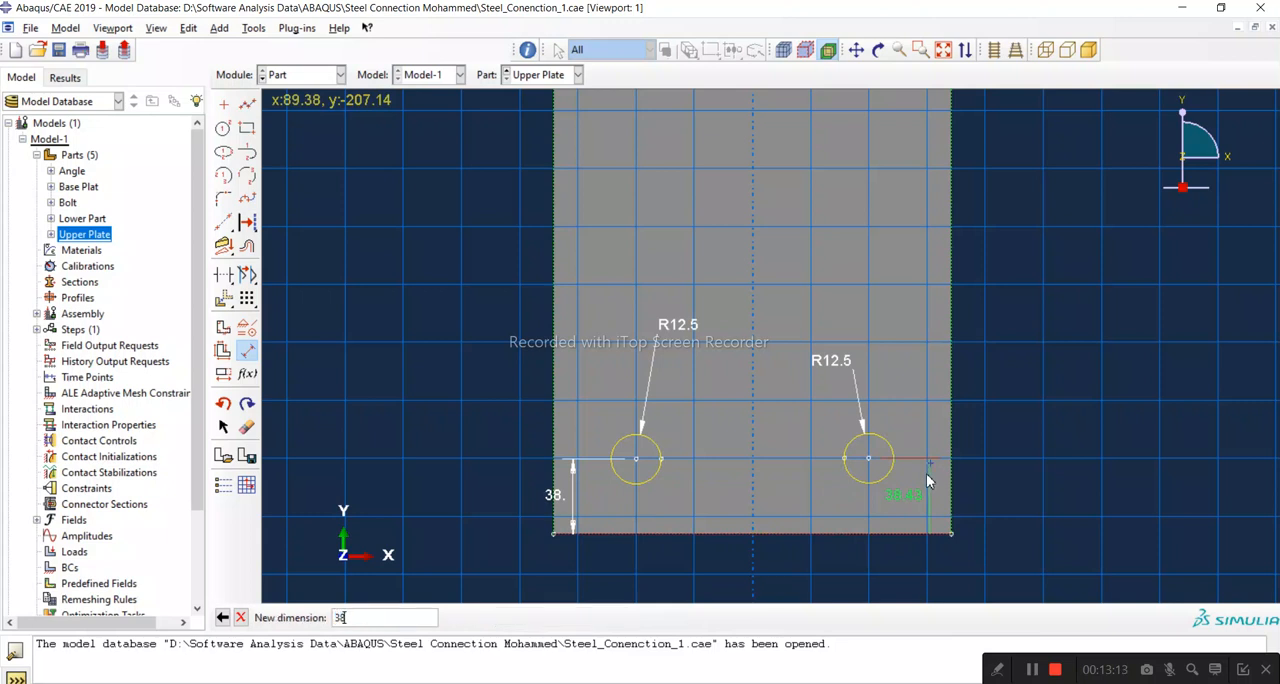
{"action": "key", "text": "Return"}
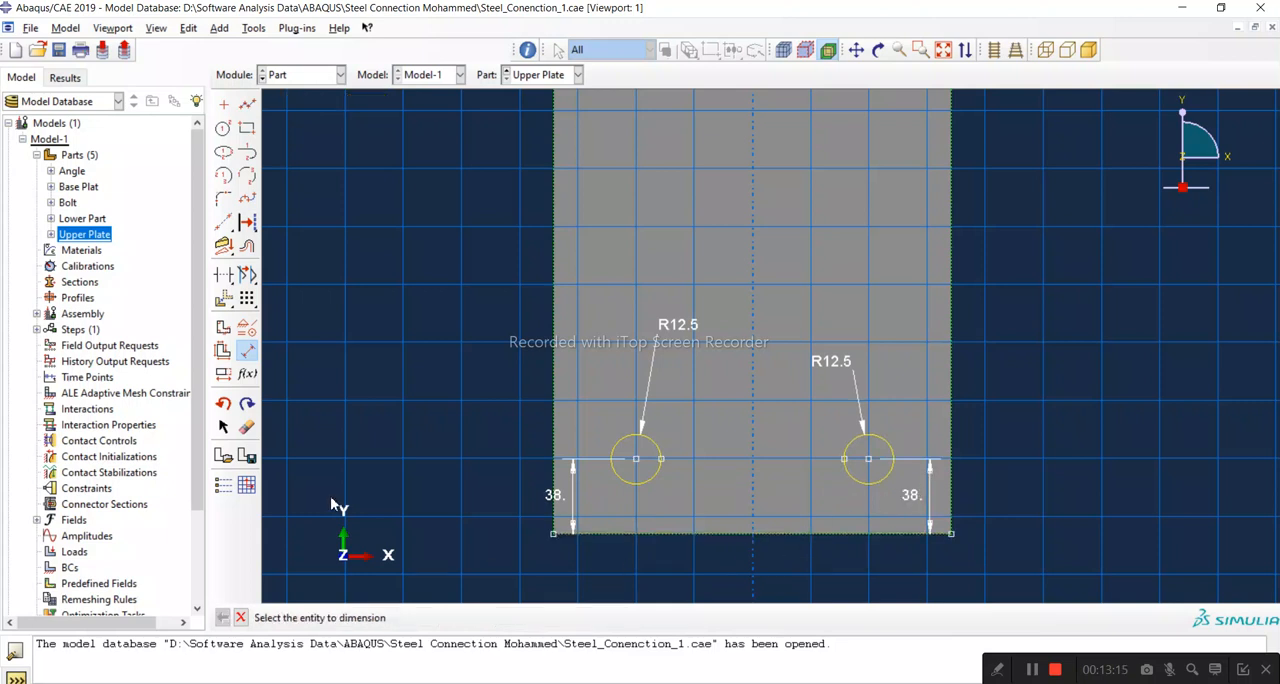
Step: Dimension the left circle's centre 62 mm from the plate's left edge
{"action": "left_click", "coordinate": [556, 444]}
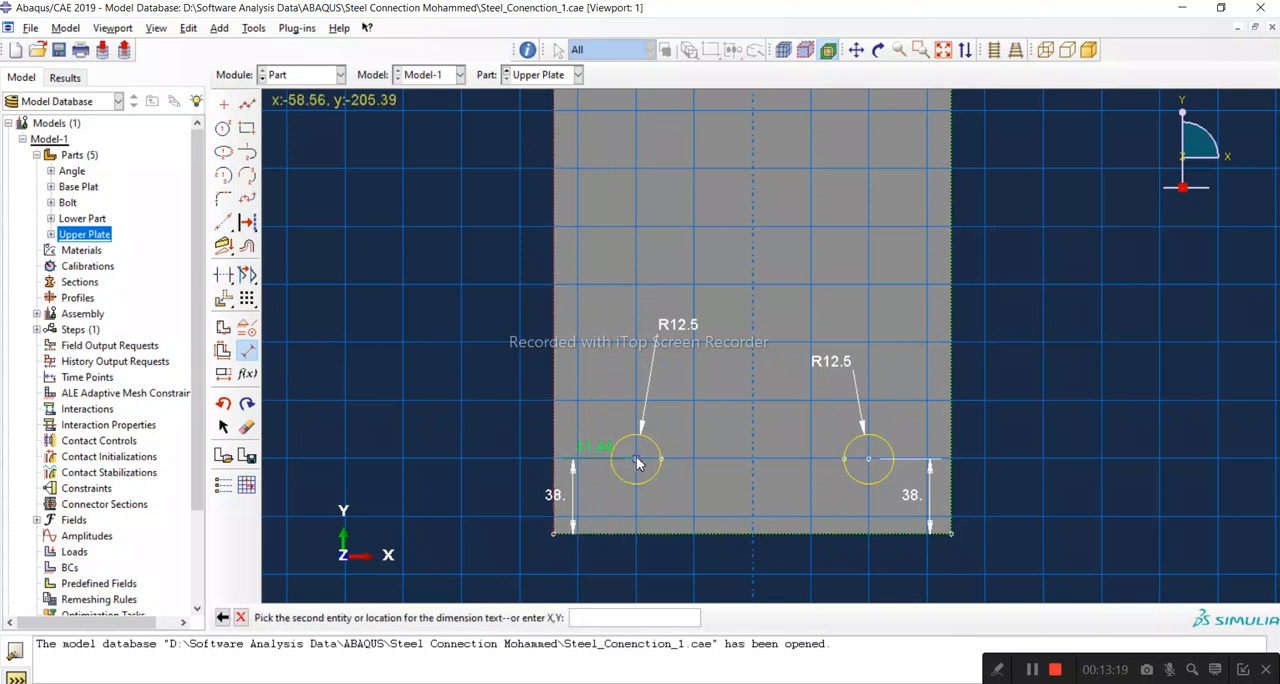
{"action": "left_click", "coordinate": [636, 458]}
{"action": "left_click", "coordinate": [622, 405]}
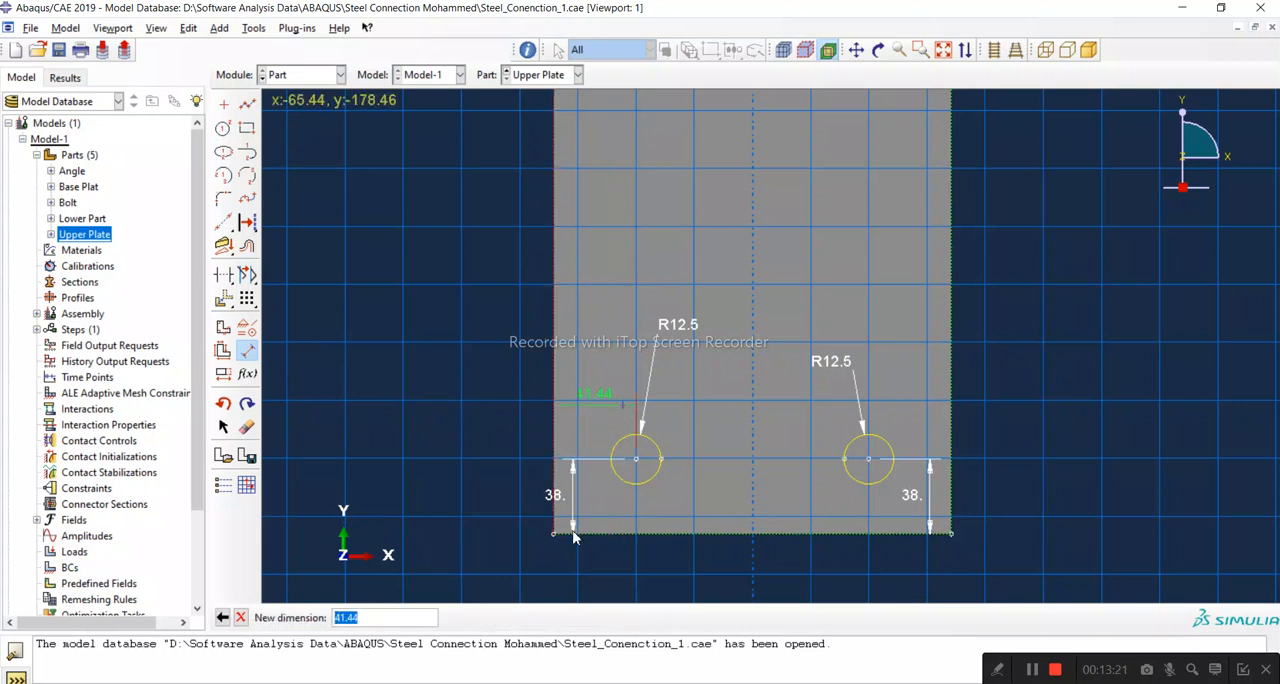
{"action": "type", "text": "62"}
{"action": "key", "text": "Return"}
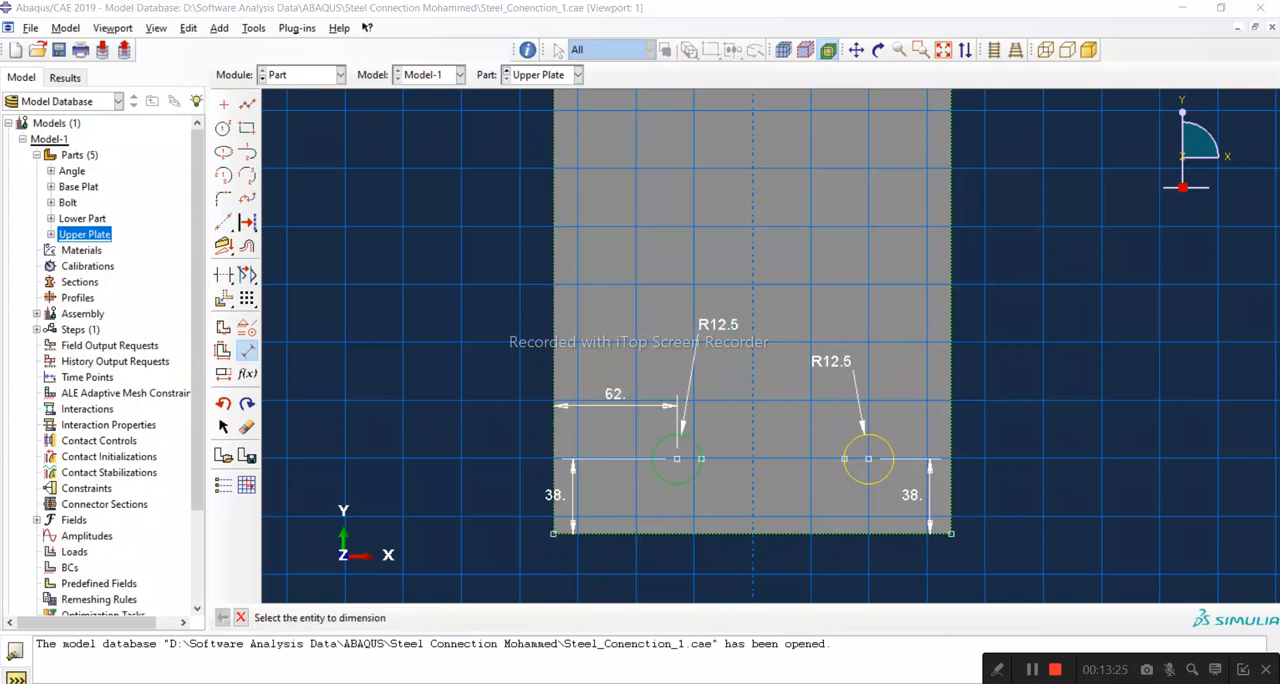
Step: Dimension the right circle's centre 62 mm from the plate's right edge
{"action": "mouse_move", "coordinate": [1234, 639]}
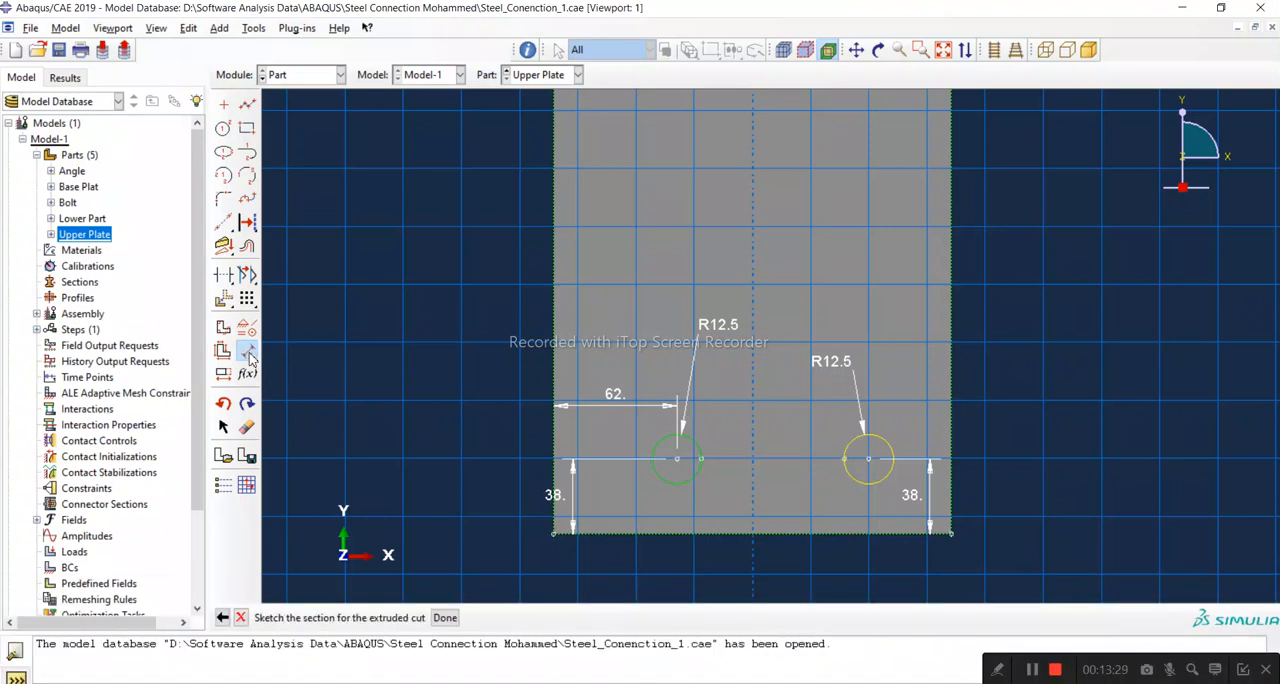
{"action": "left_click", "coordinate": [248, 354]}
{"action": "left_click", "coordinate": [953, 433]}
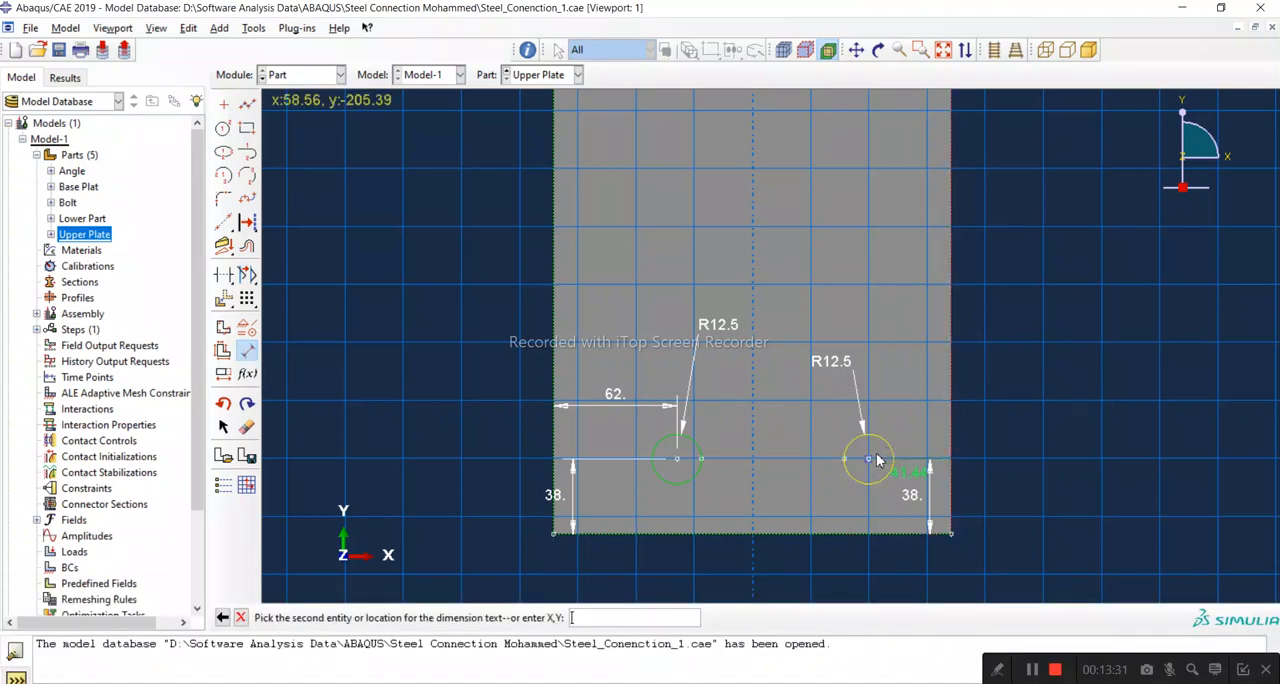
{"action": "left_click", "coordinate": [868, 458]}
{"action": "left_click", "coordinate": [891, 399]}
{"action": "type", "text": "62"}
{"action": "key", "text": "Return"}
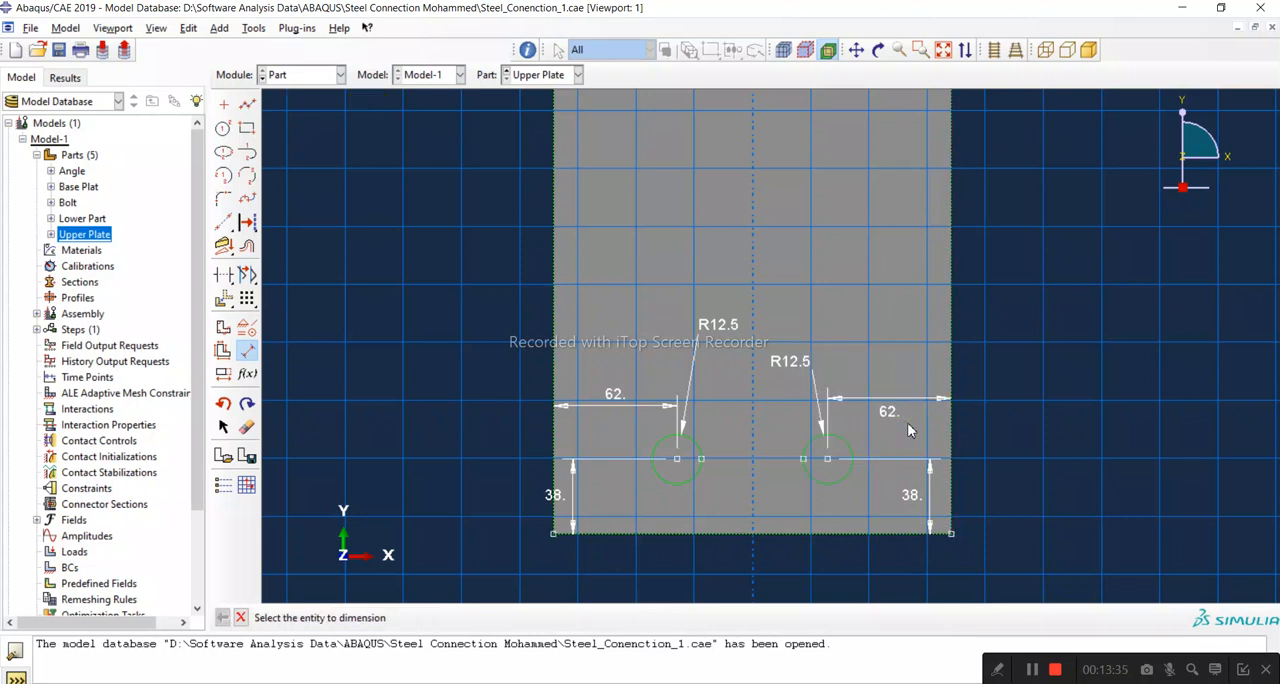
Step: Check the spacing between the two circle centres with a trial dimension and cancel it
{"action": "left_click", "coordinate": [676, 460]}
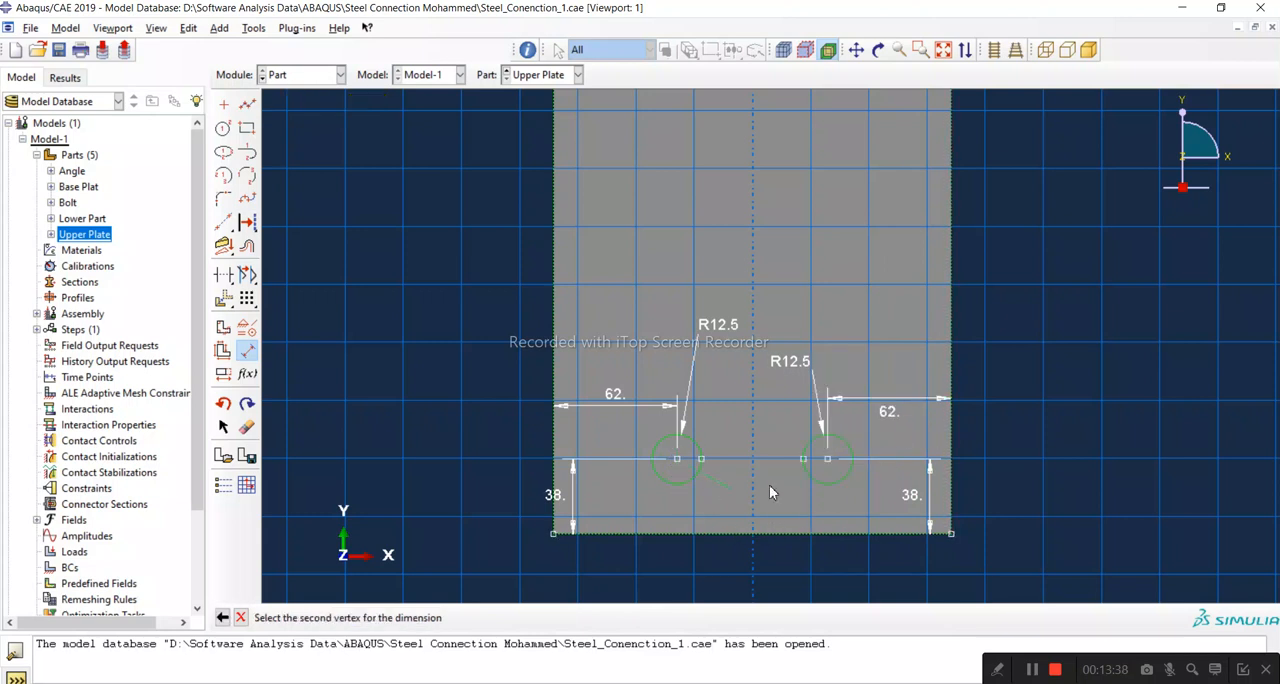
{"action": "left_click", "coordinate": [827, 459]}
{"action": "left_click", "coordinate": [816, 504]}
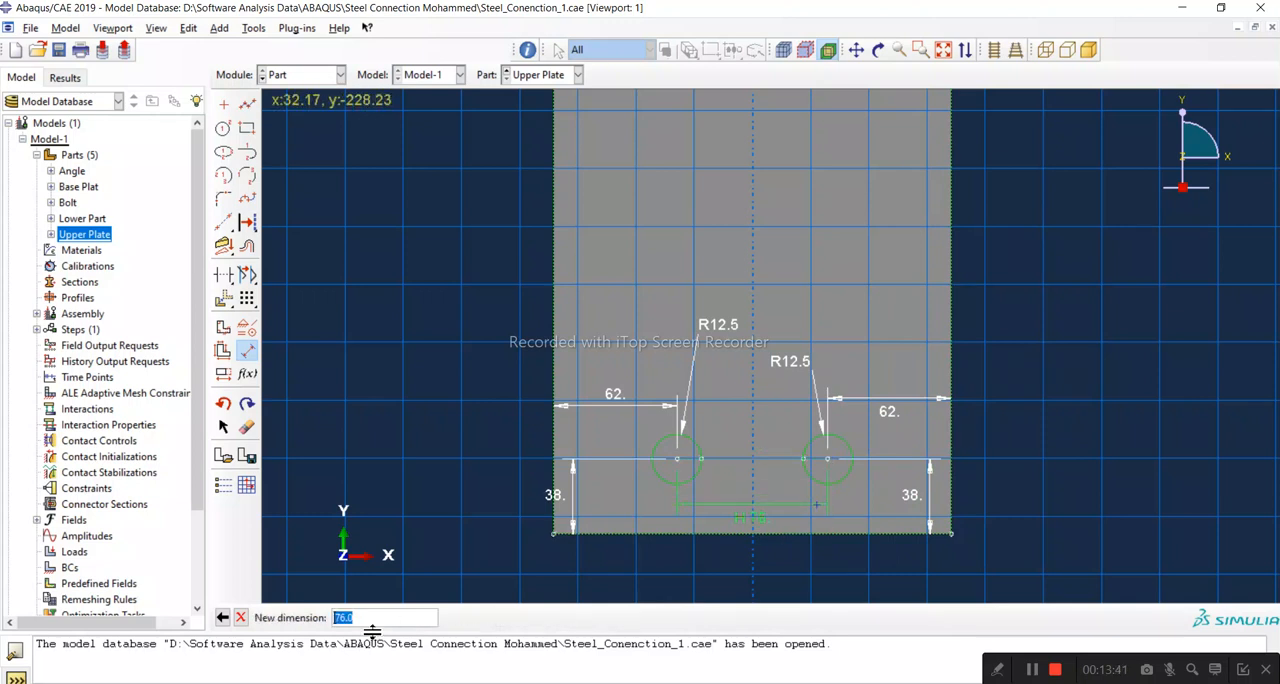
{"action": "left_click", "coordinate": [240, 617]}
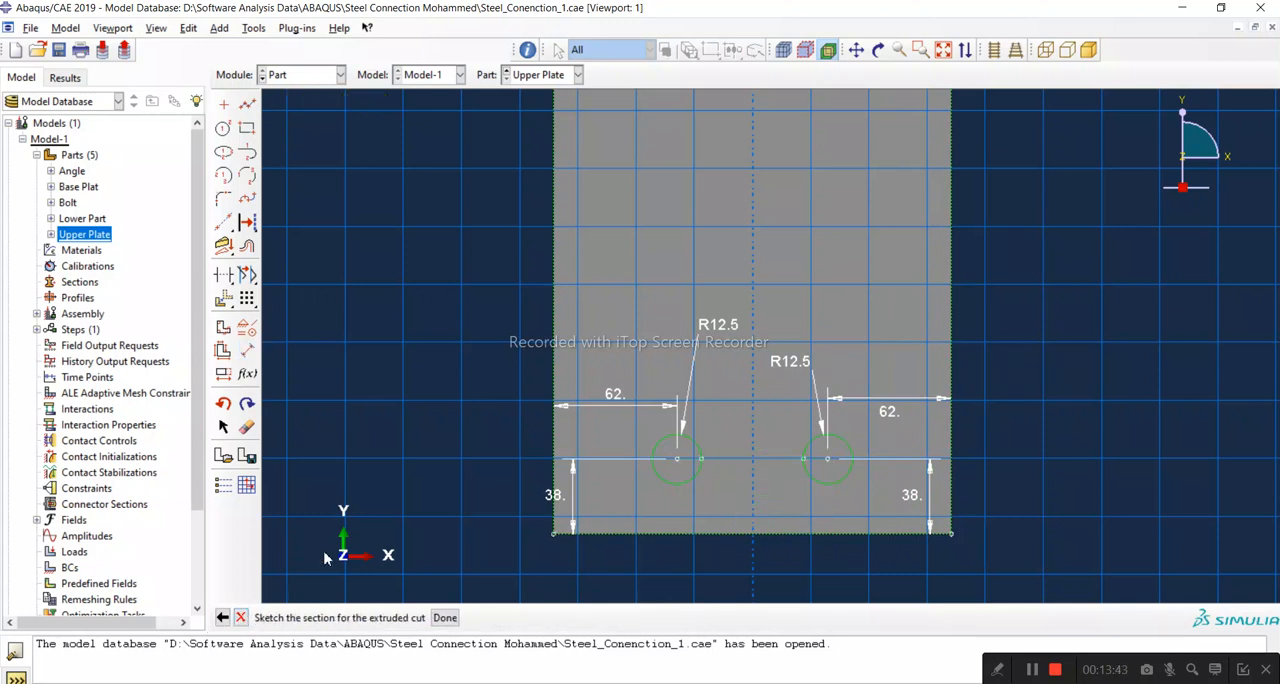
Step: Finish the sketch and cut both bolt holes through the whole Upper Plate with the Through All end condition
{"action": "scroll", "coordinate": [740, 550], "scroll_direction": "down", "scroll_amount": 3}
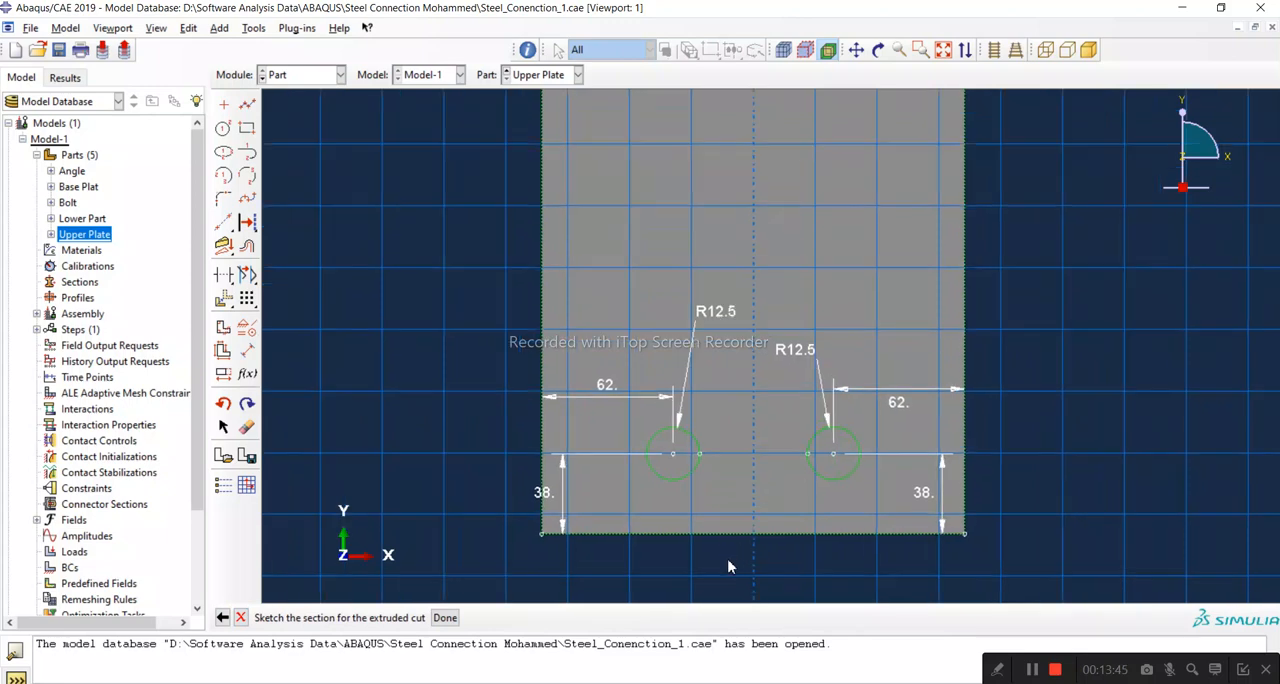
{"action": "scroll", "coordinate": [728, 576], "scroll_direction": "down", "scroll_amount": 1}
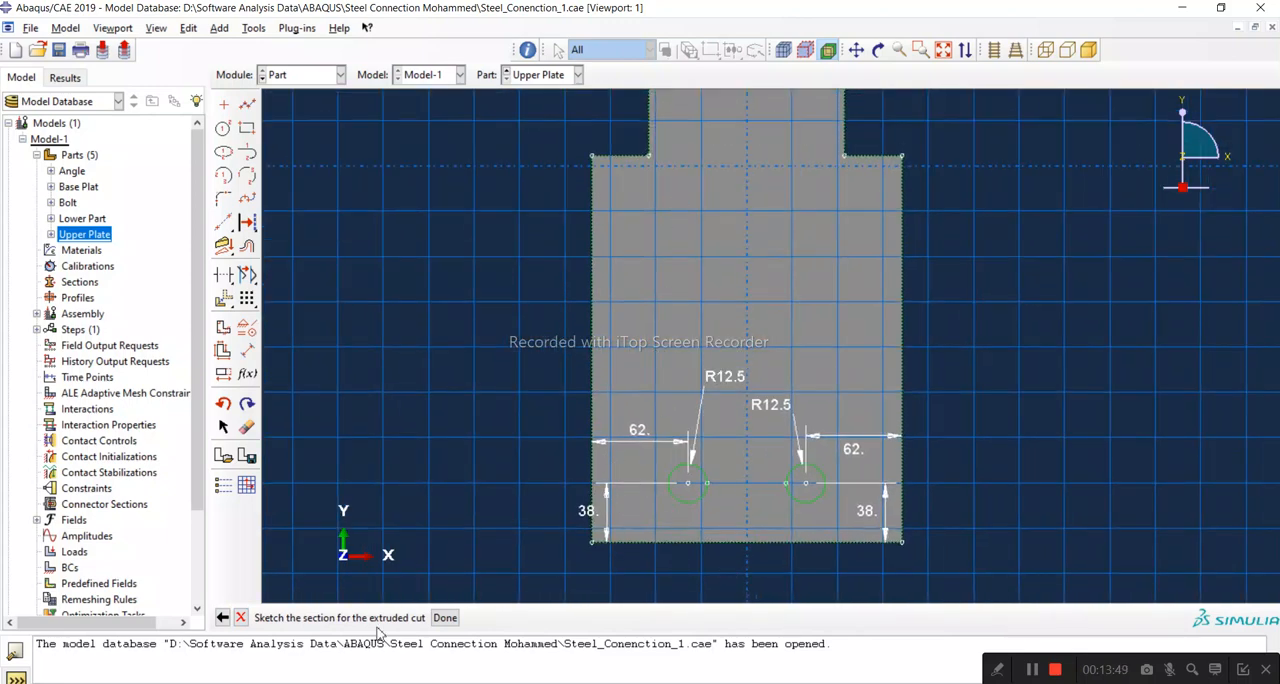
{"action": "left_click", "coordinate": [445, 617]}
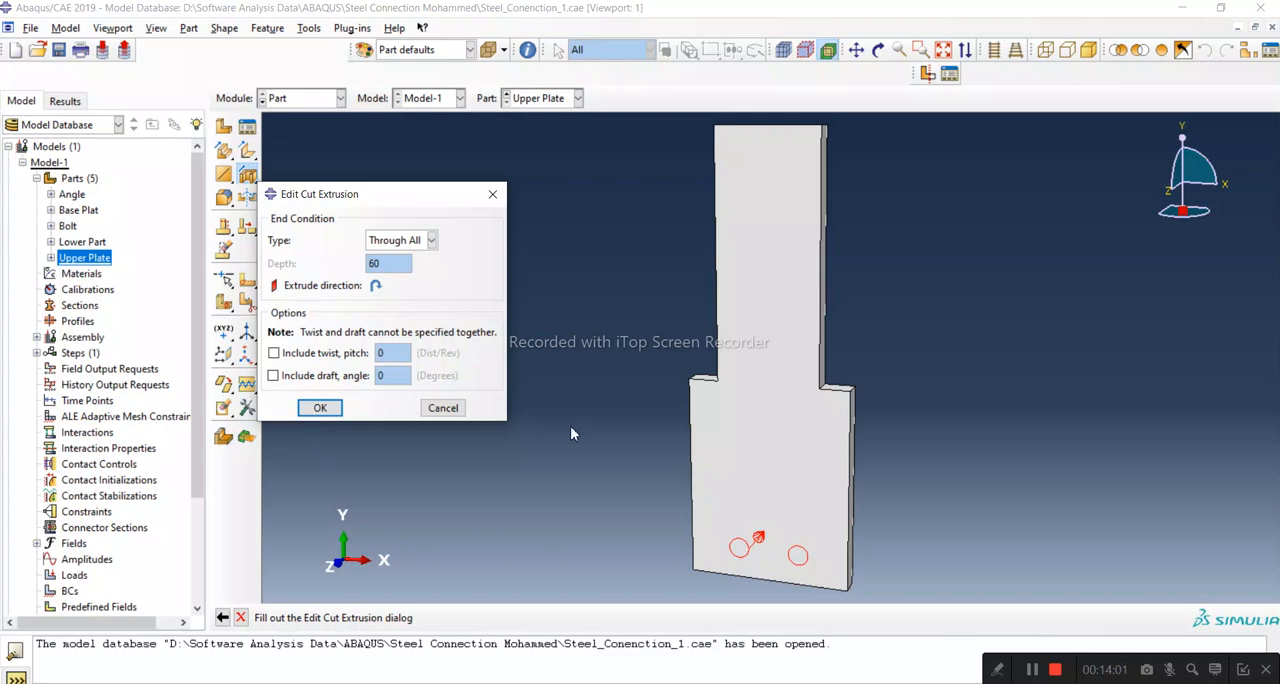
{"action": "left_click", "coordinate": [321, 408]}
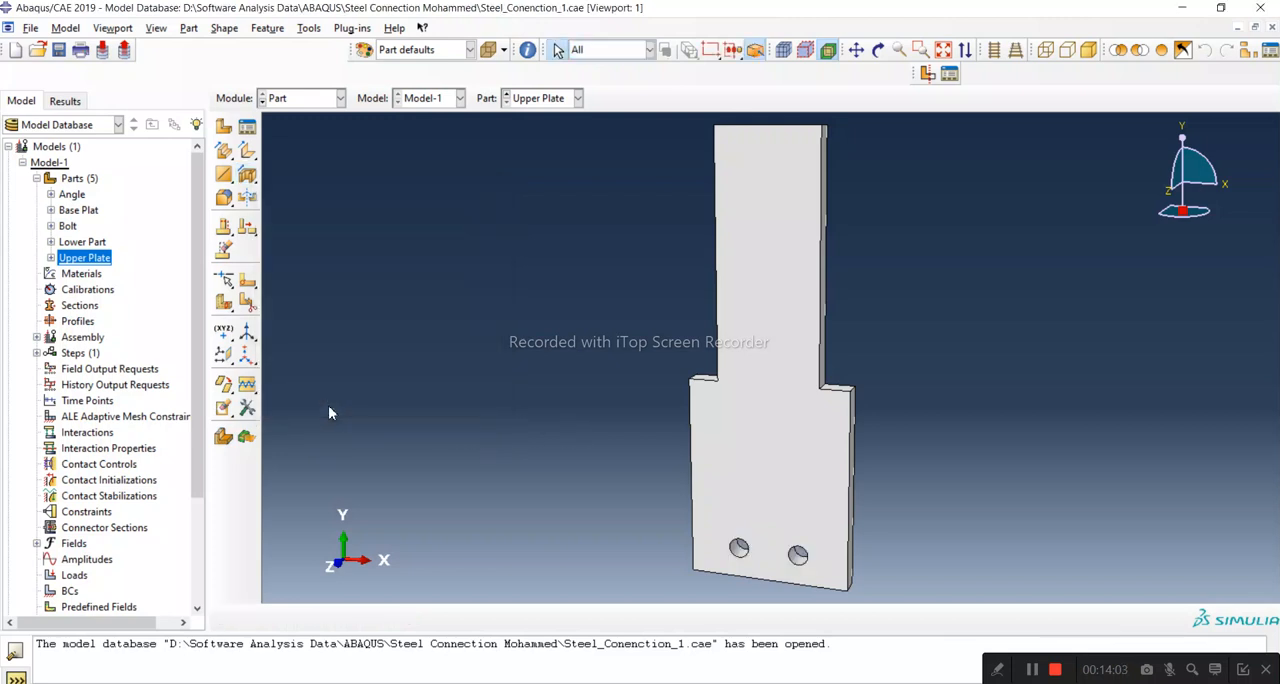
{"action": "left_click", "coordinate": [878, 50]}
{"action": "left_click_drag", "start_coordinate": [789, 423], "coordinate": [677, 251]}
{"action": "left_click_drag", "start_coordinate": [757, 400], "coordinate": [646, 509]}
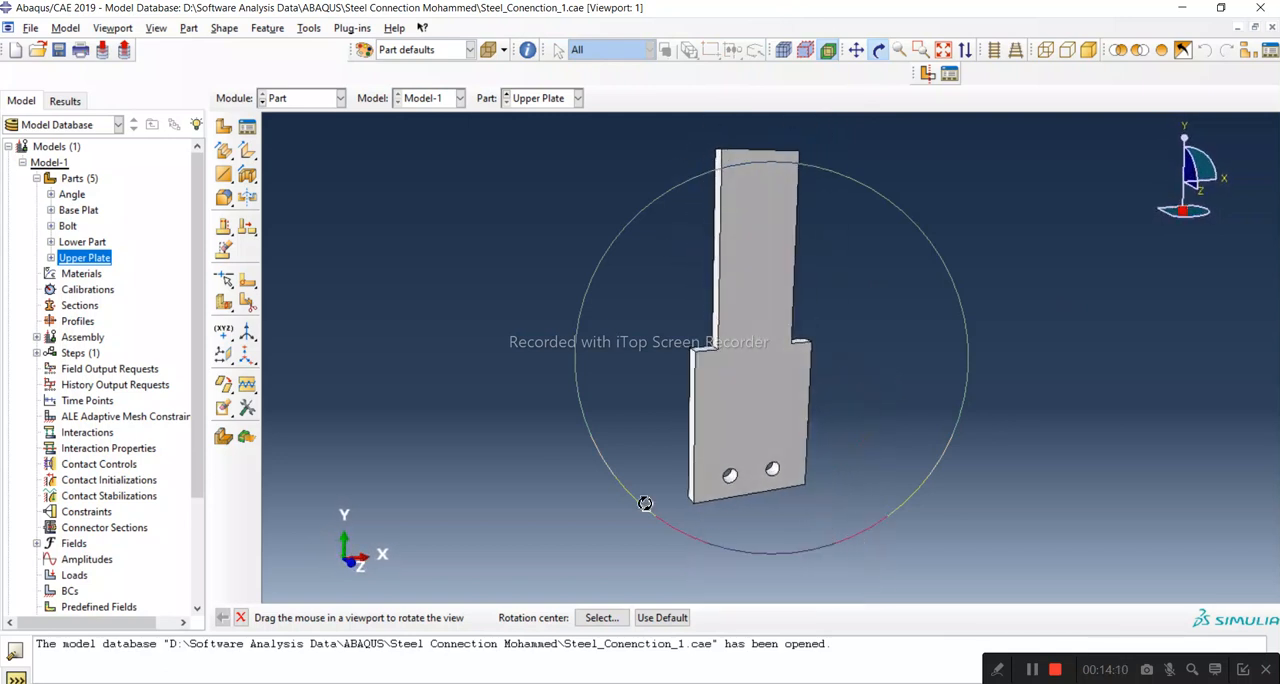
{"action": "left_click", "coordinate": [241, 617]}
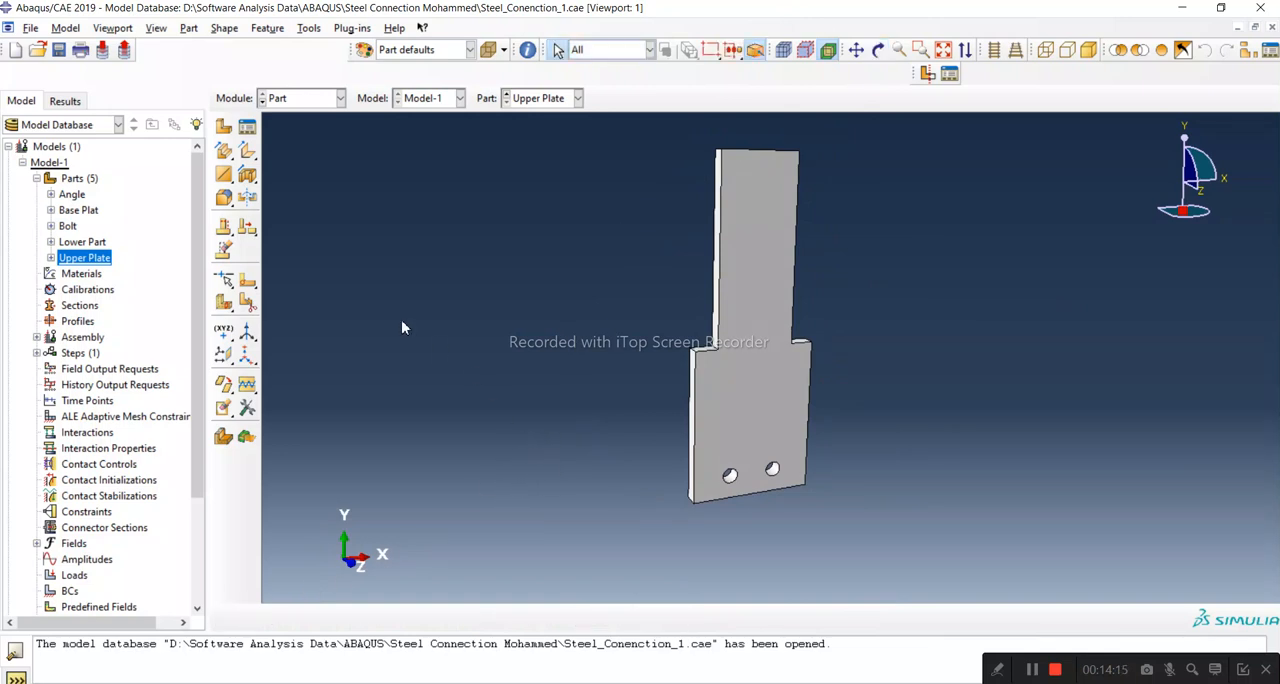
Step: Switch to the steel angles PDF and examine the connection, bolt, plate and lower arm drawings across its pages
{"action": "left_click", "coordinate": [443, 683]}
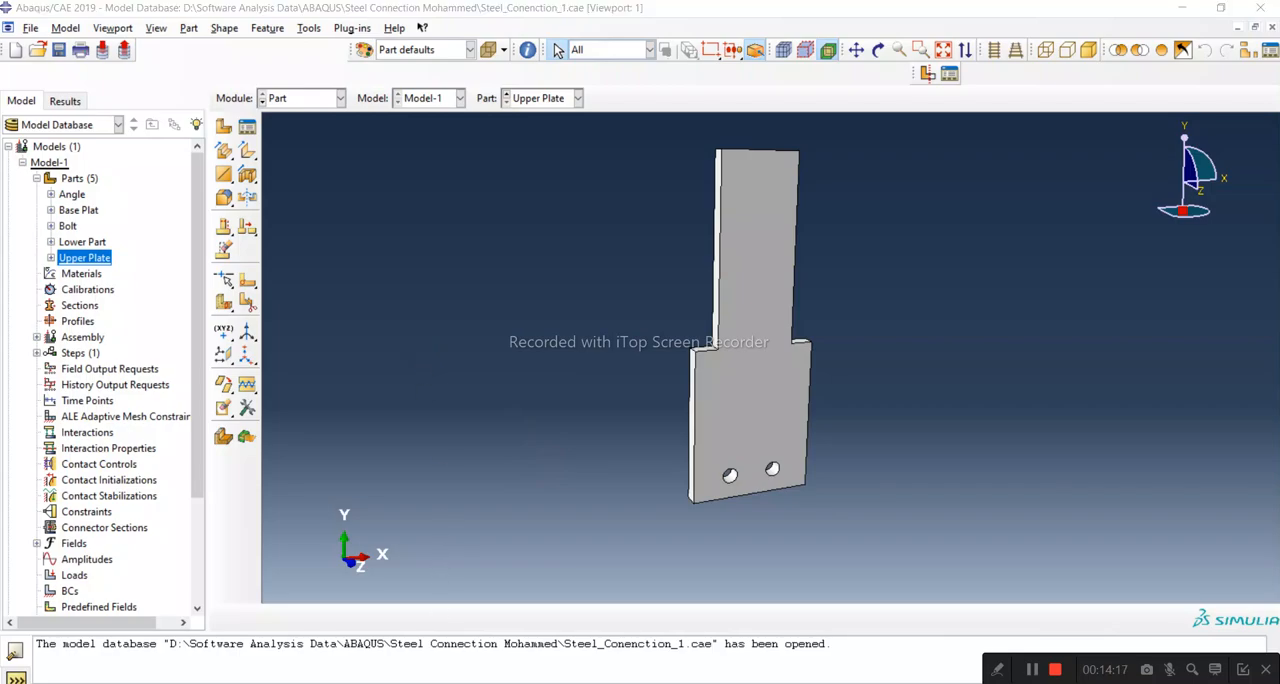
{"action": "left_click", "coordinate": [1214, 640]}
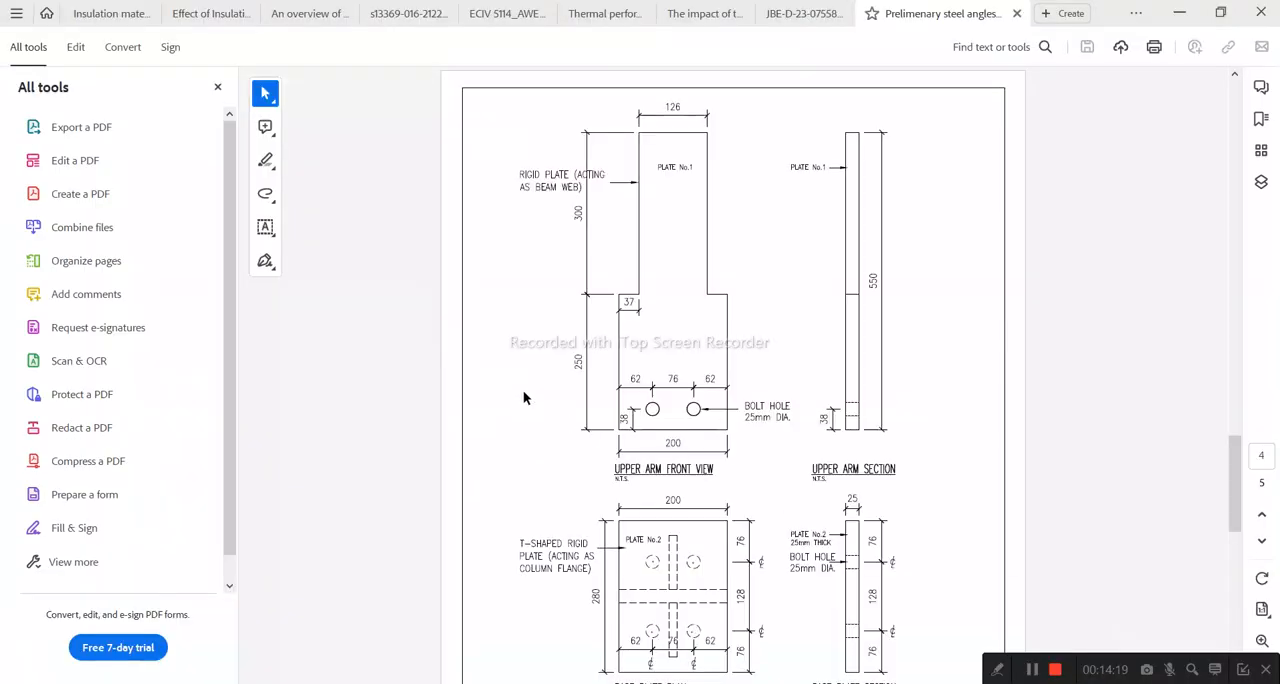
{"action": "scroll", "coordinate": [527, 405], "scroll_direction": "down", "scroll_amount": 2}
{"action": "scroll", "coordinate": [560, 405], "scroll_direction": "up", "scroll_amount": 8}
{"action": "scroll", "coordinate": [610, 420], "scroll_direction": "up", "scroll_amount": 5}
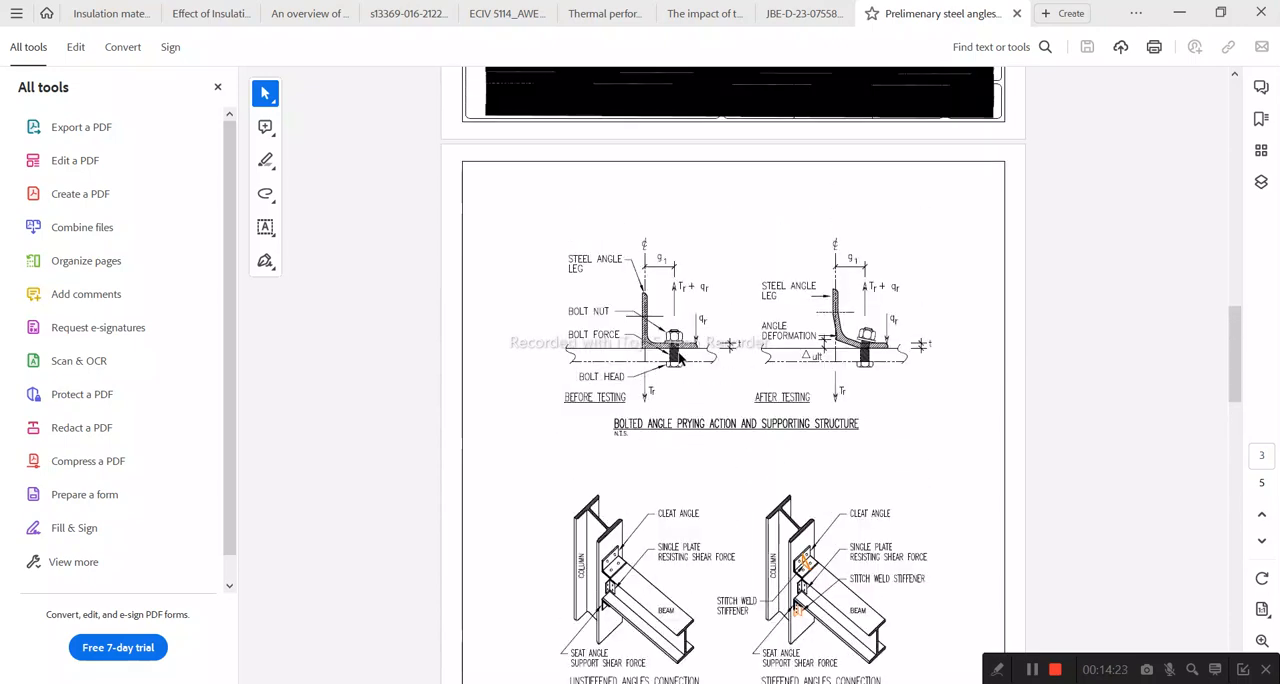
{"action": "scroll", "coordinate": [720, 360], "scroll_direction": "up", "scroll_amount": 3}
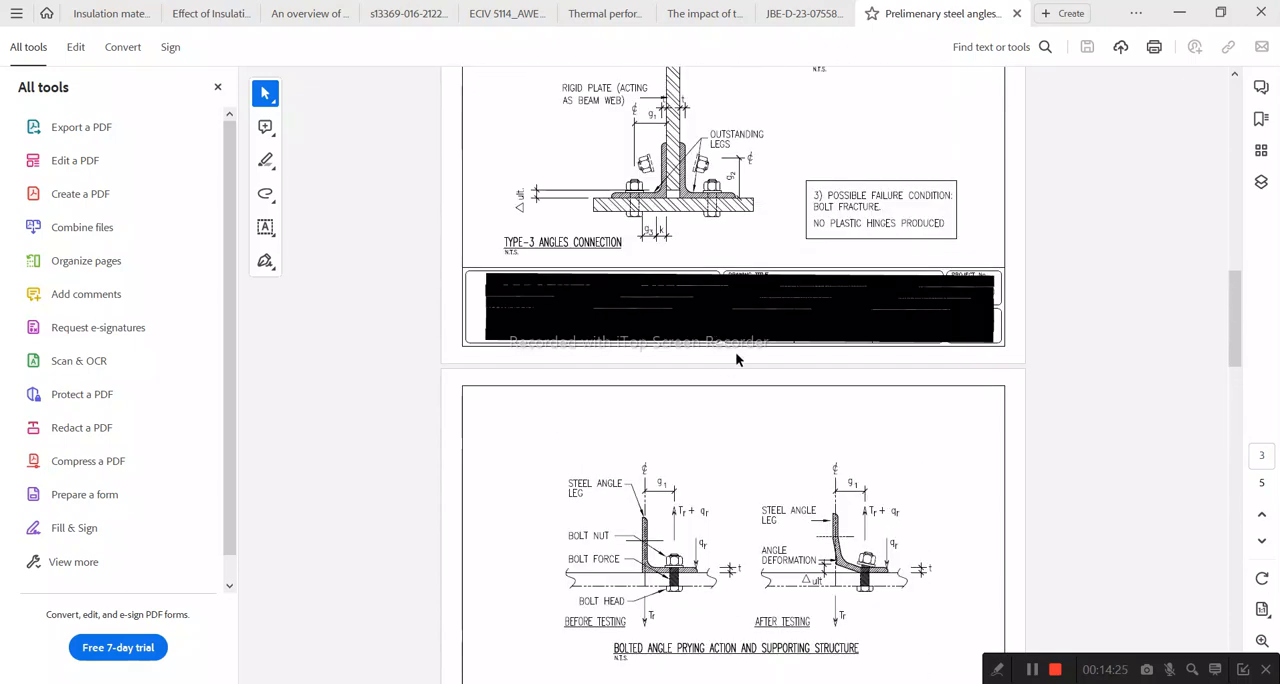
{"action": "scroll", "coordinate": [735, 388], "scroll_direction": "up", "scroll_amount": 9}
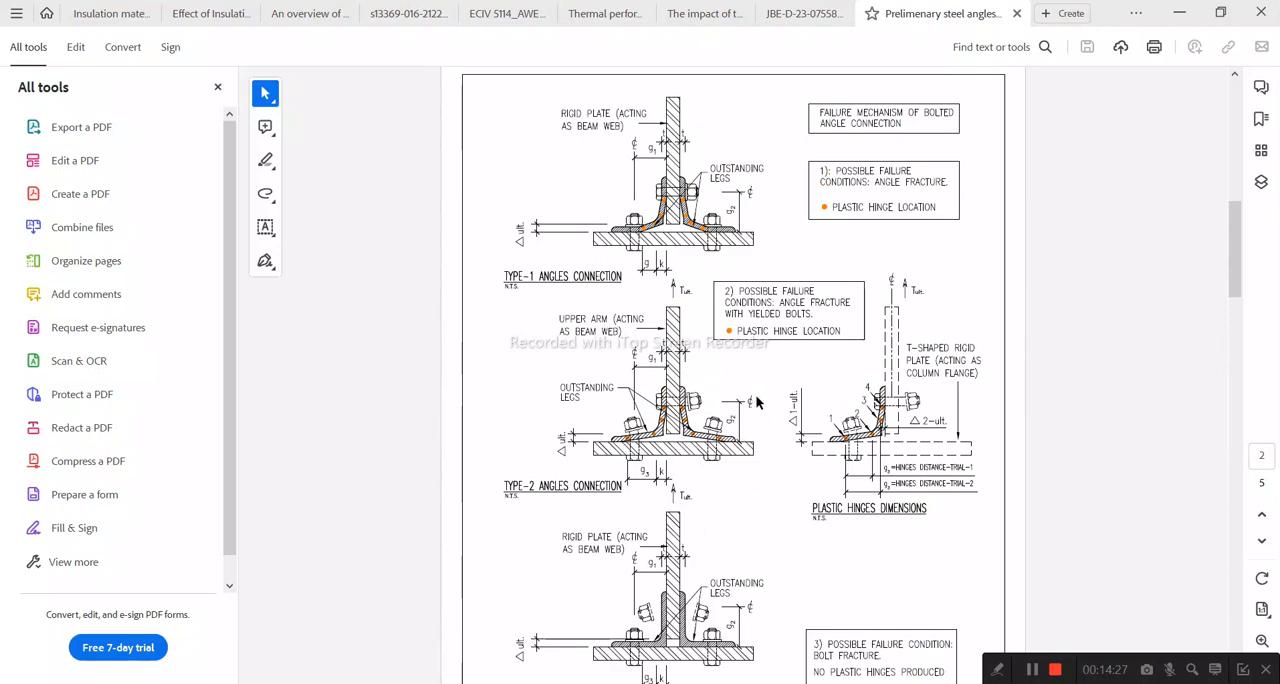
{"action": "scroll", "coordinate": [750, 392], "scroll_direction": "up", "scroll_amount": 8}
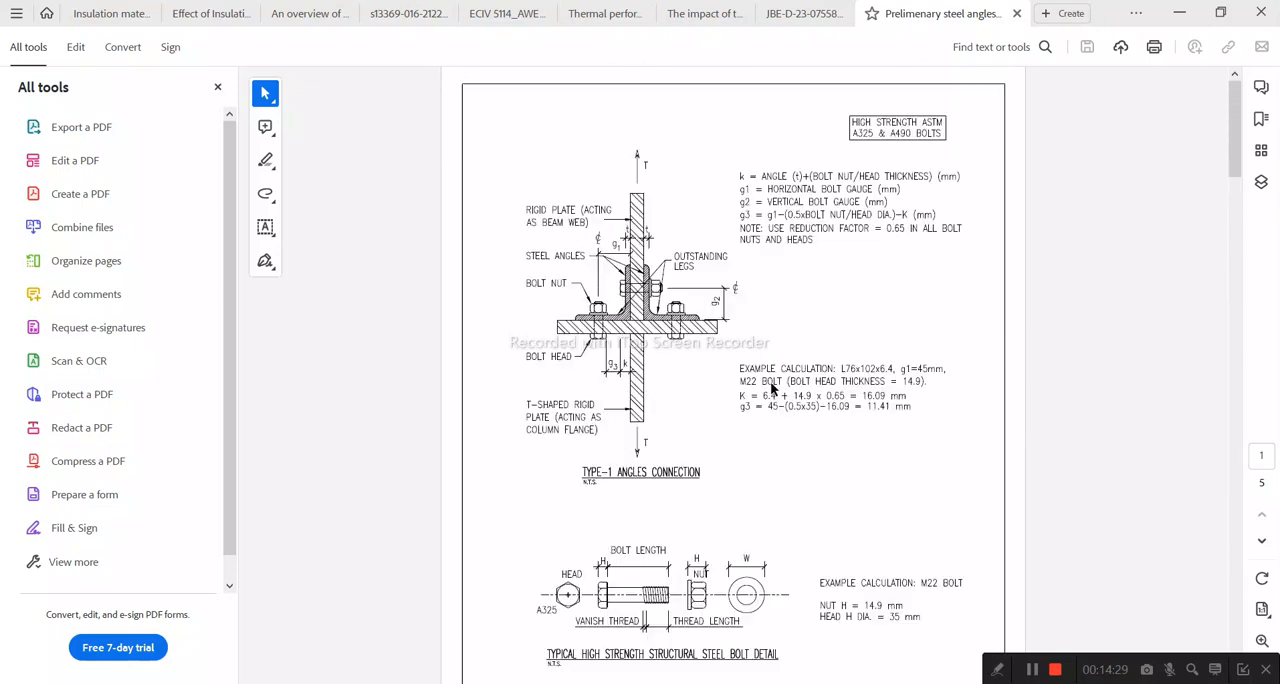
{"action": "scroll", "coordinate": [789, 375], "scroll_direction": "down", "scroll_amount": 3}
{"action": "scroll", "coordinate": [788, 357], "scroll_direction": "up", "scroll_amount": 2}
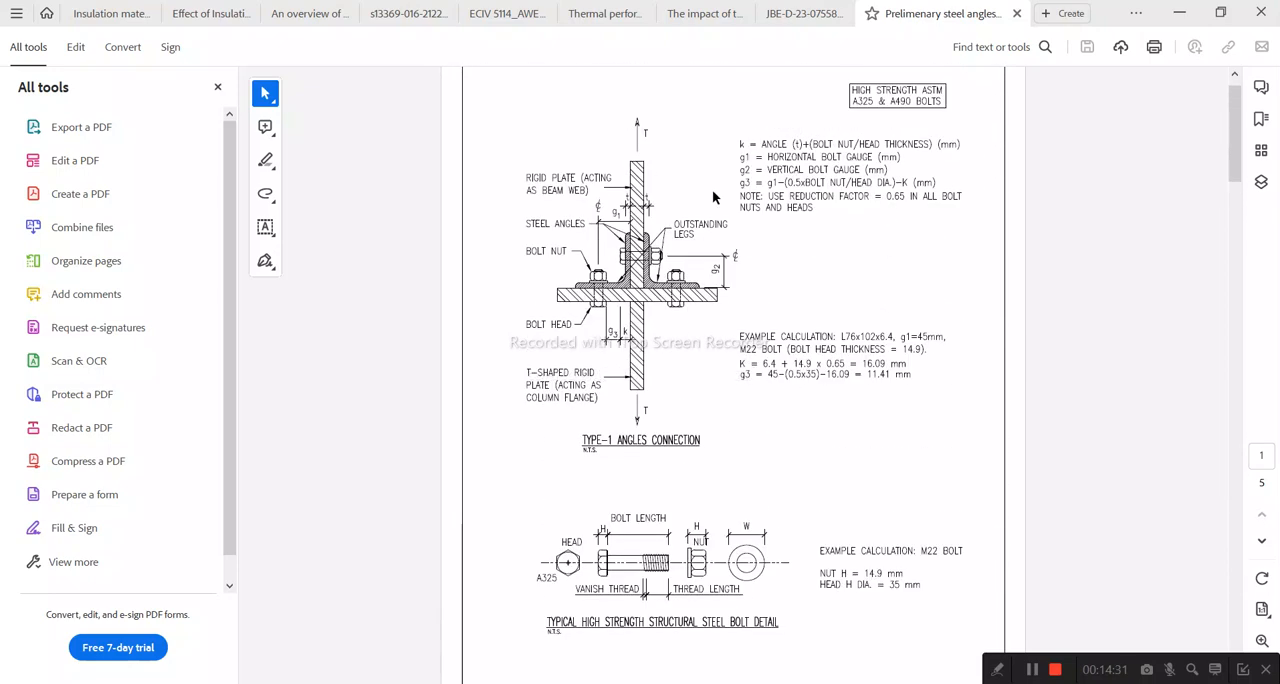
{"action": "scroll", "coordinate": [685, 456], "scroll_direction": "down", "scroll_amount": 10}
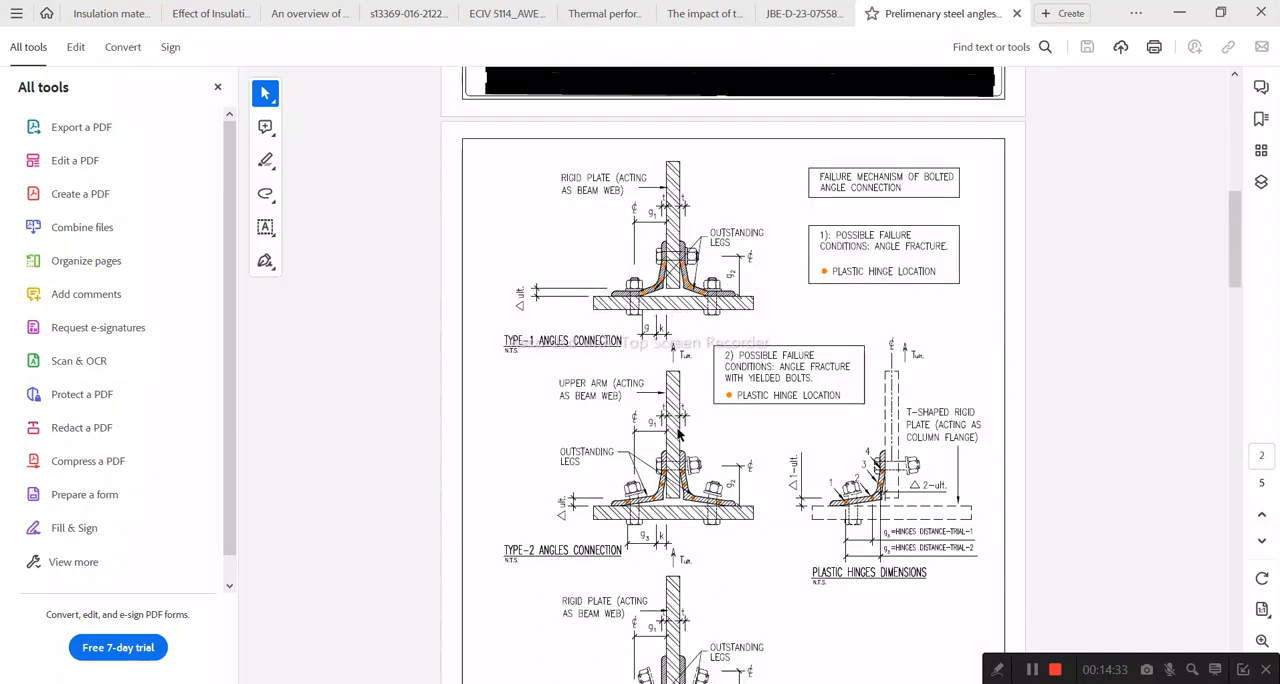
{"action": "scroll", "coordinate": [686, 426], "scroll_direction": "down", "scroll_amount": 12}
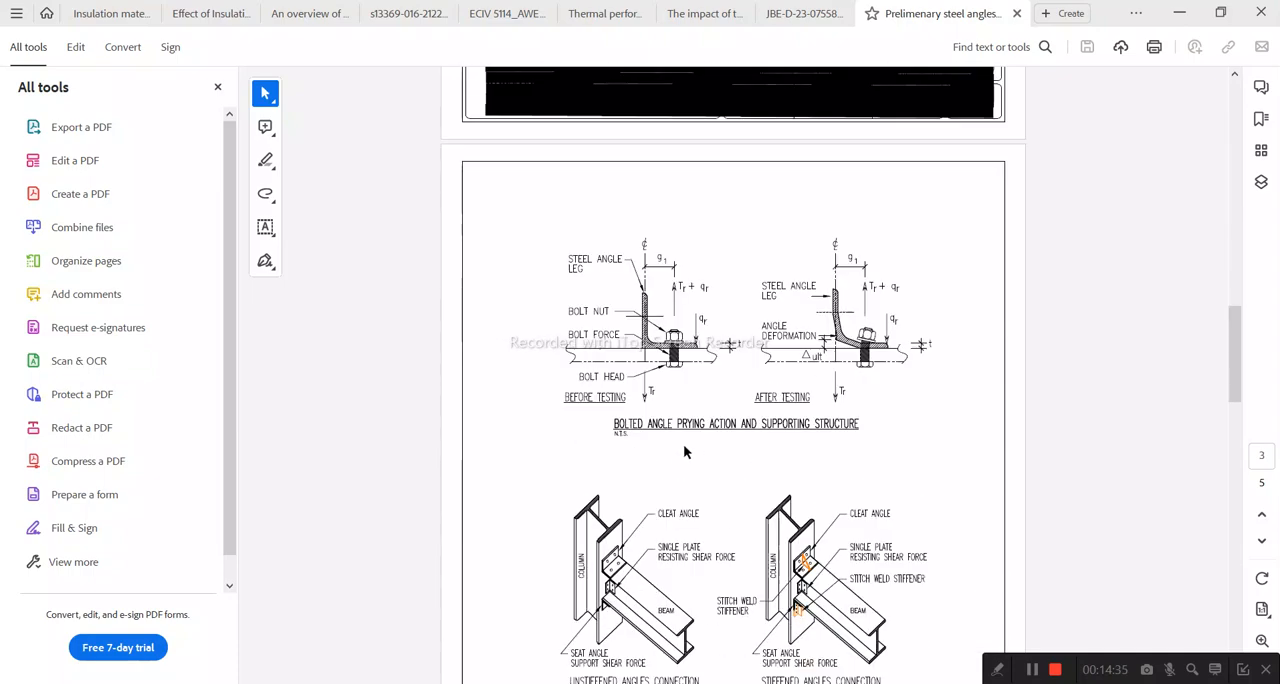
{"action": "scroll", "coordinate": [688, 451], "scroll_direction": "down", "scroll_amount": 9}
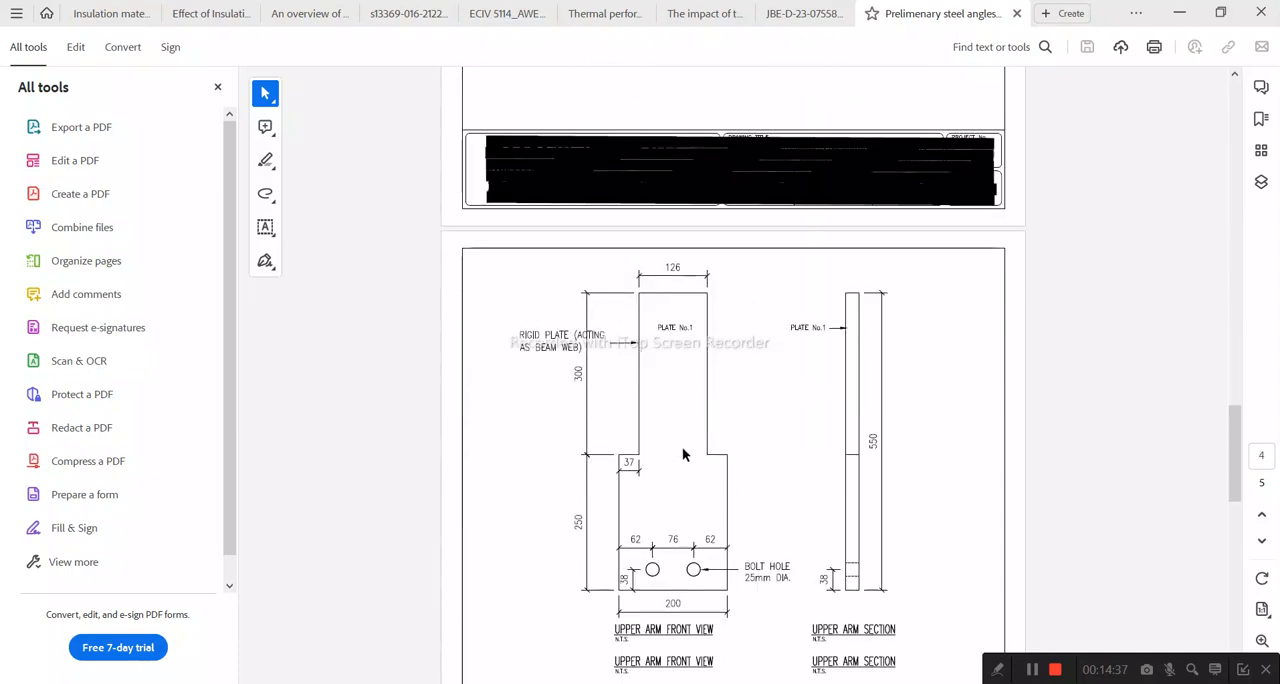
{"action": "scroll", "coordinate": [685, 450], "scroll_direction": "down", "scroll_amount": 2}
{"action": "scroll", "coordinate": [776, 402], "scroll_direction": "down", "scroll_amount": 3}
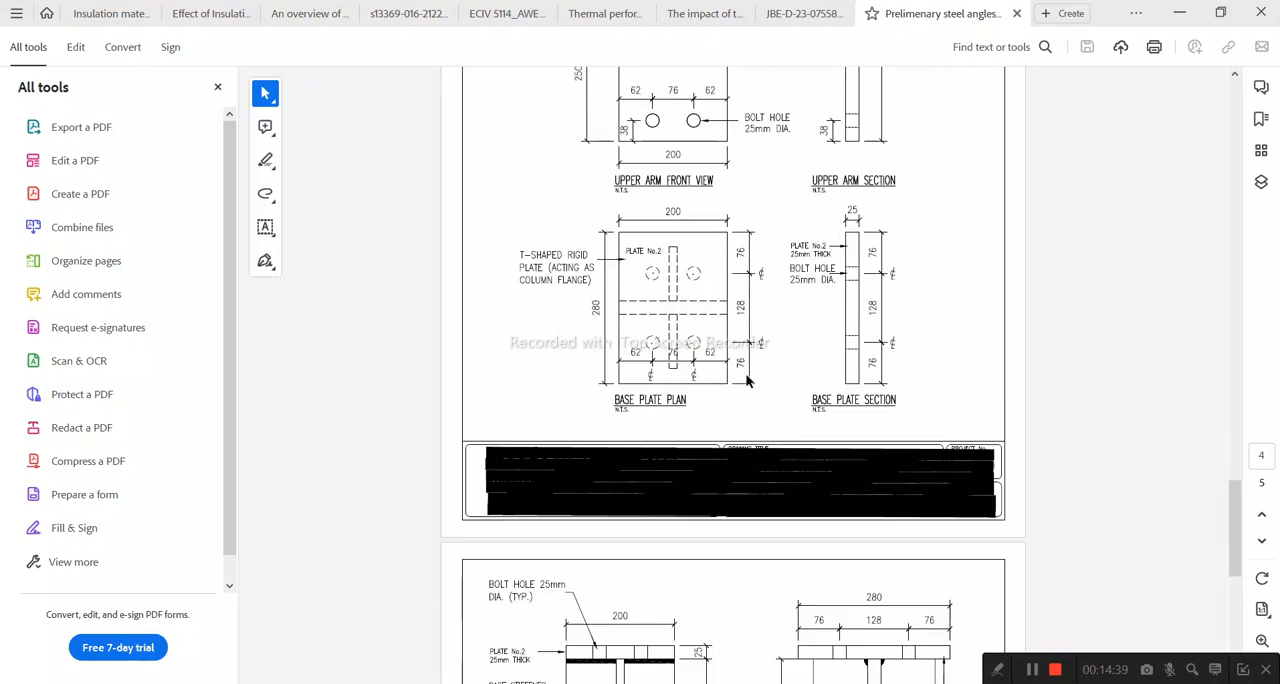
{"action": "scroll", "coordinate": [748, 396], "scroll_direction": "down", "scroll_amount": 7}
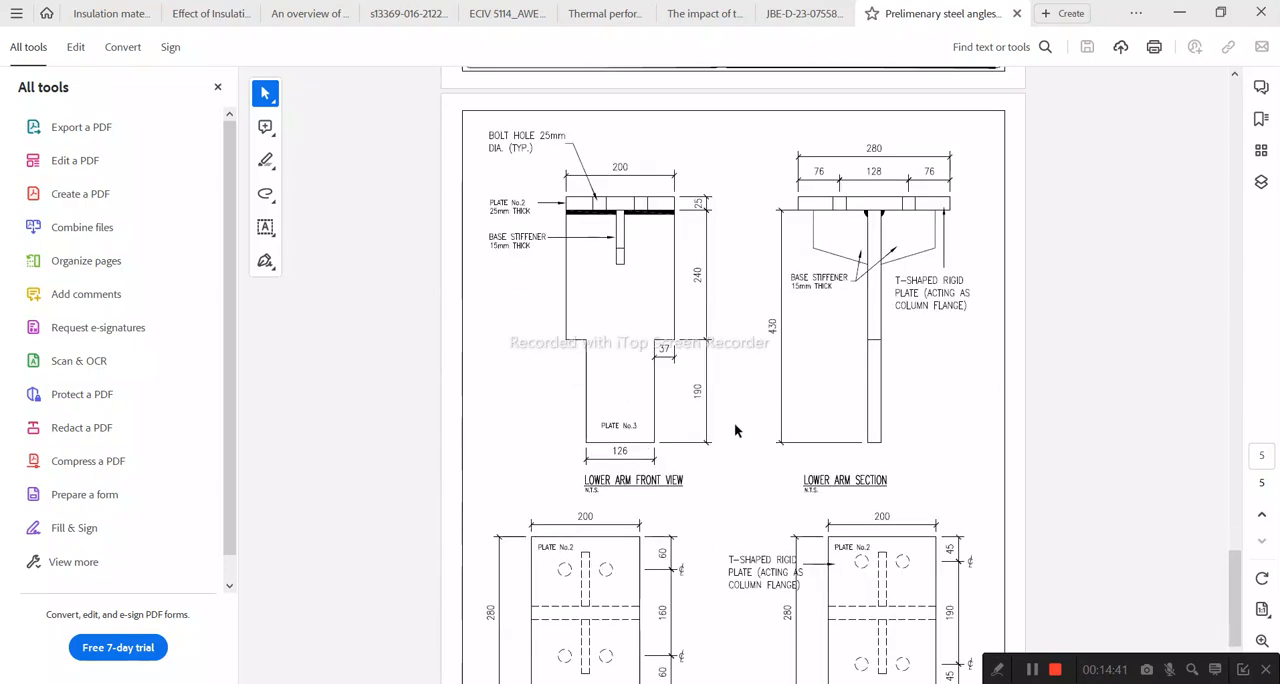
Step: Review the steel angles PDF from the lower arm drawing back to the Type-2 and Type-3 angle connection details
{"action": "scroll", "coordinate": [750, 400], "scroll_direction": "up", "scroll_amount": 12}
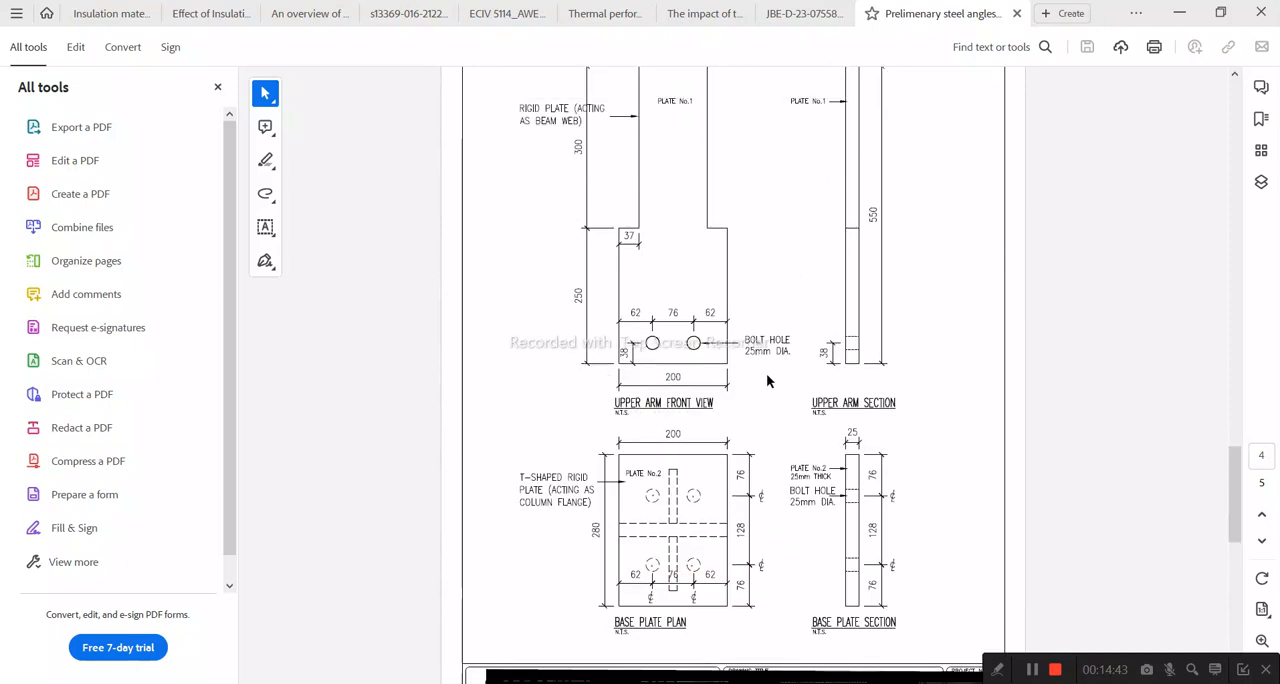
{"action": "scroll", "coordinate": [720, 450], "scroll_direction": "up", "scroll_amount": 8}
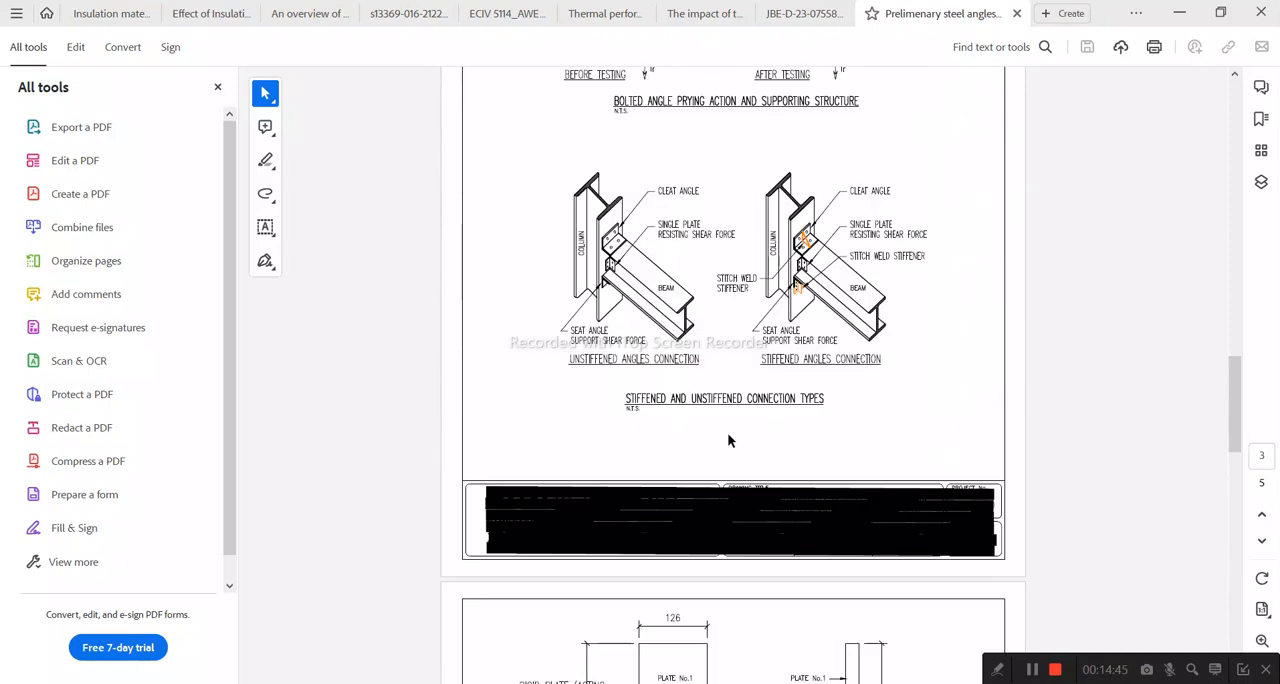
{"action": "scroll", "coordinate": [731, 428], "scroll_direction": "up", "scroll_amount": 1}
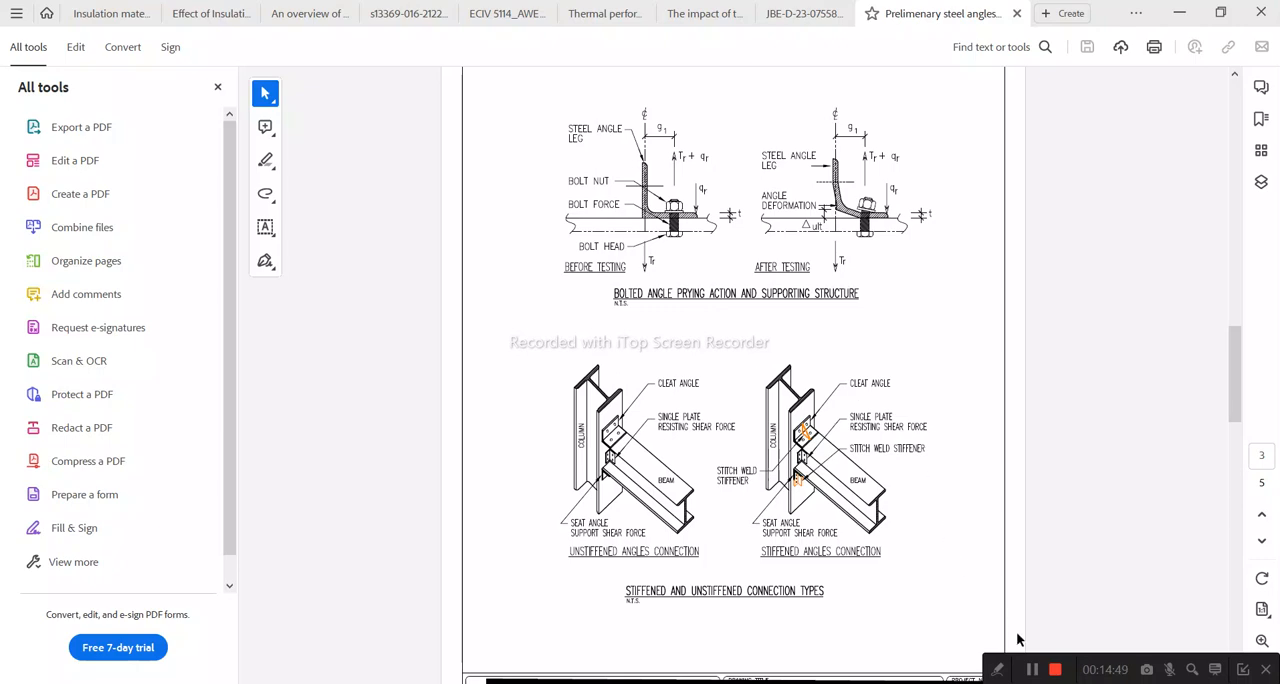
{"action": "scroll", "coordinate": [770, 415], "scroll_direction": "up", "scroll_amount": 6}
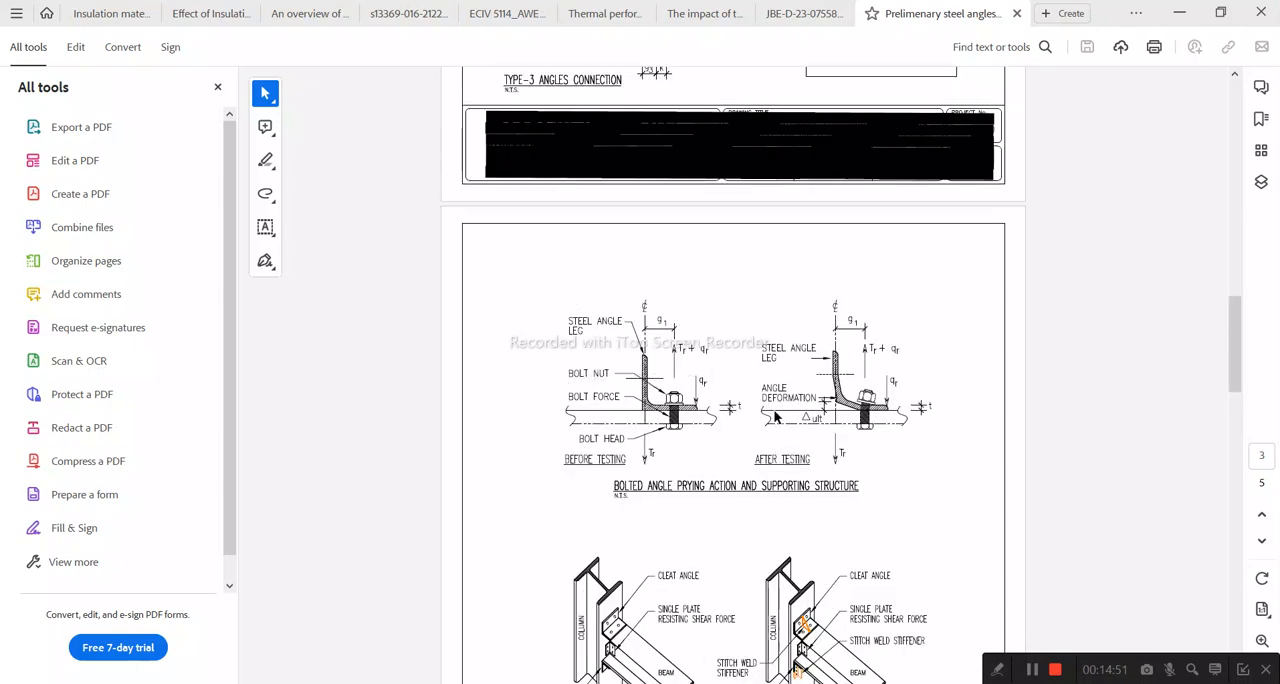
{"action": "scroll", "coordinate": [857, 339], "scroll_direction": "up", "scroll_amount": 3}
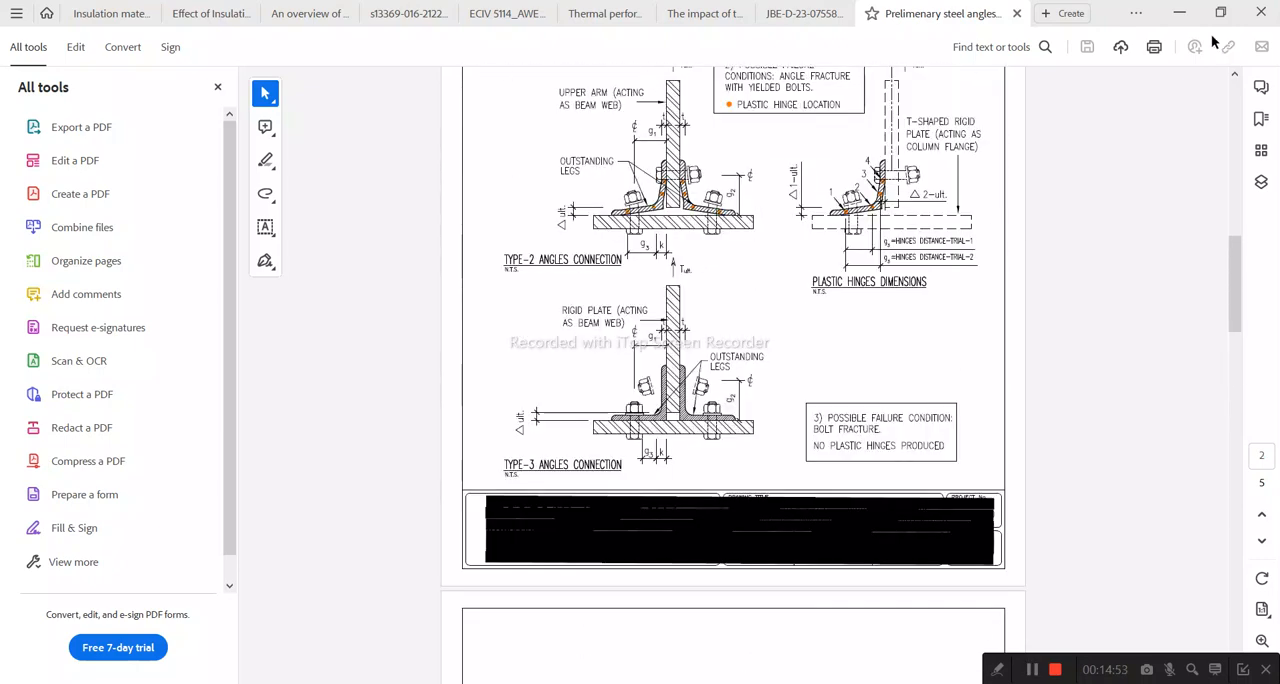
Step: Switch back to Abaqus and display the Angle part
{"action": "left_click", "coordinate": [1179, 12]}
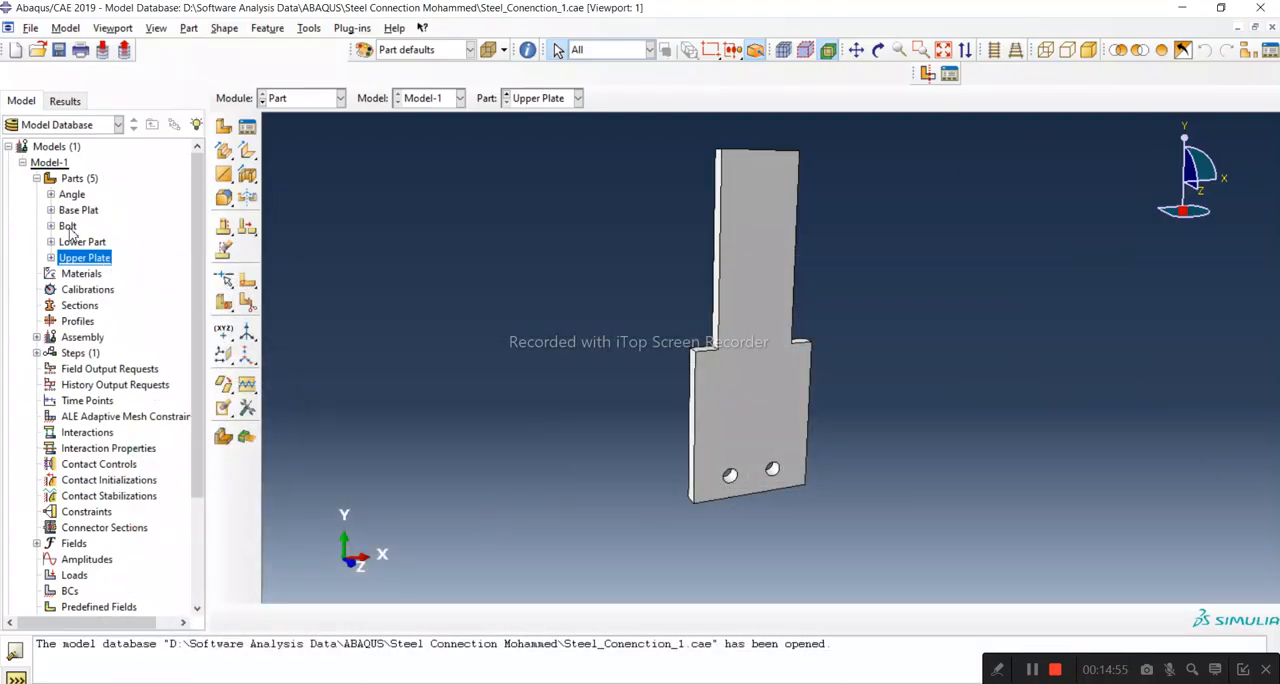
{"action": "double_click", "coordinate": [72, 195]}
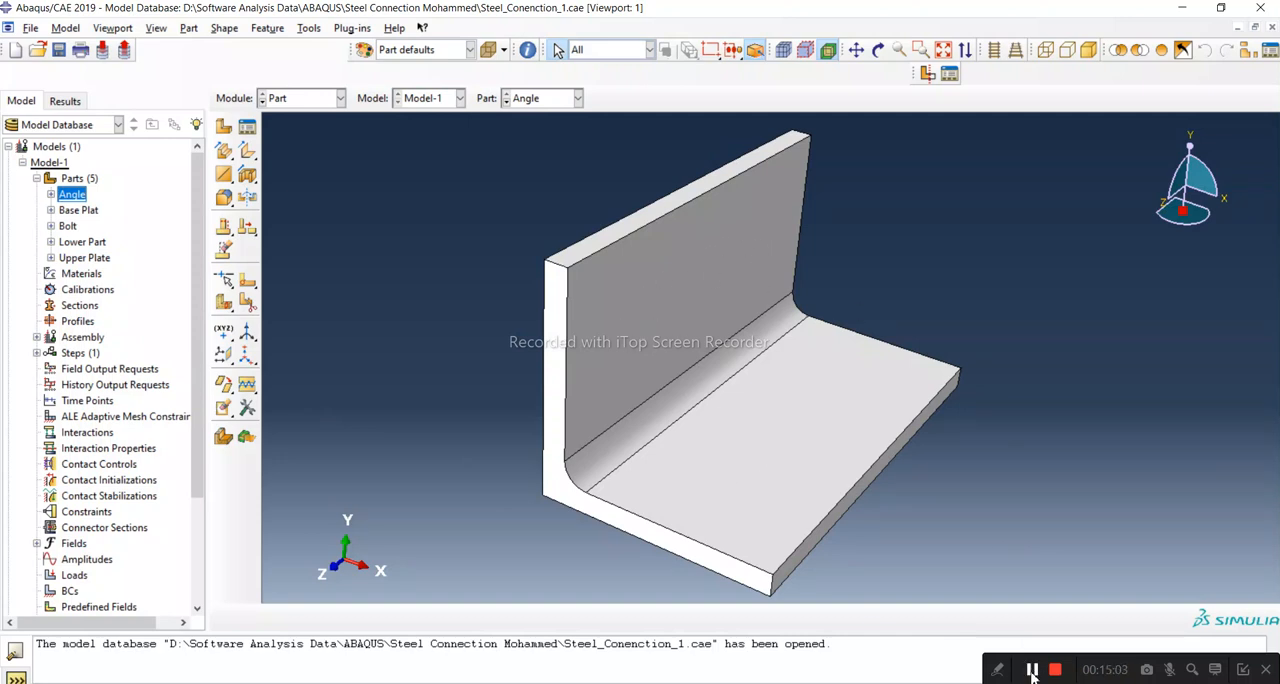
{"action": "left_click", "coordinate": [1032, 671]}
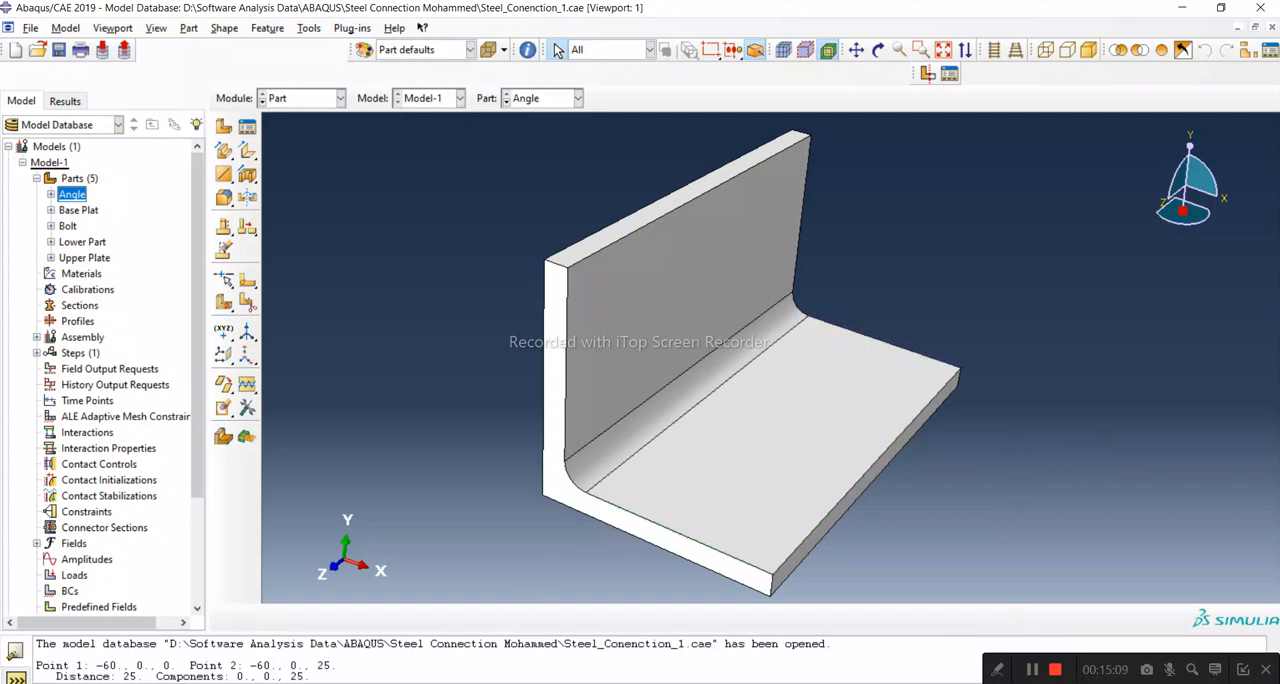
Step: Compare the Angle part's horizontal leg in Abaqus with the bolt hole layout of the base plate in the PDF drawings
{"action": "left_click", "coordinate": [1208, 630]}
{"action": "scroll", "coordinate": [489, 363], "scroll_direction": "down", "scroll_amount": 10}
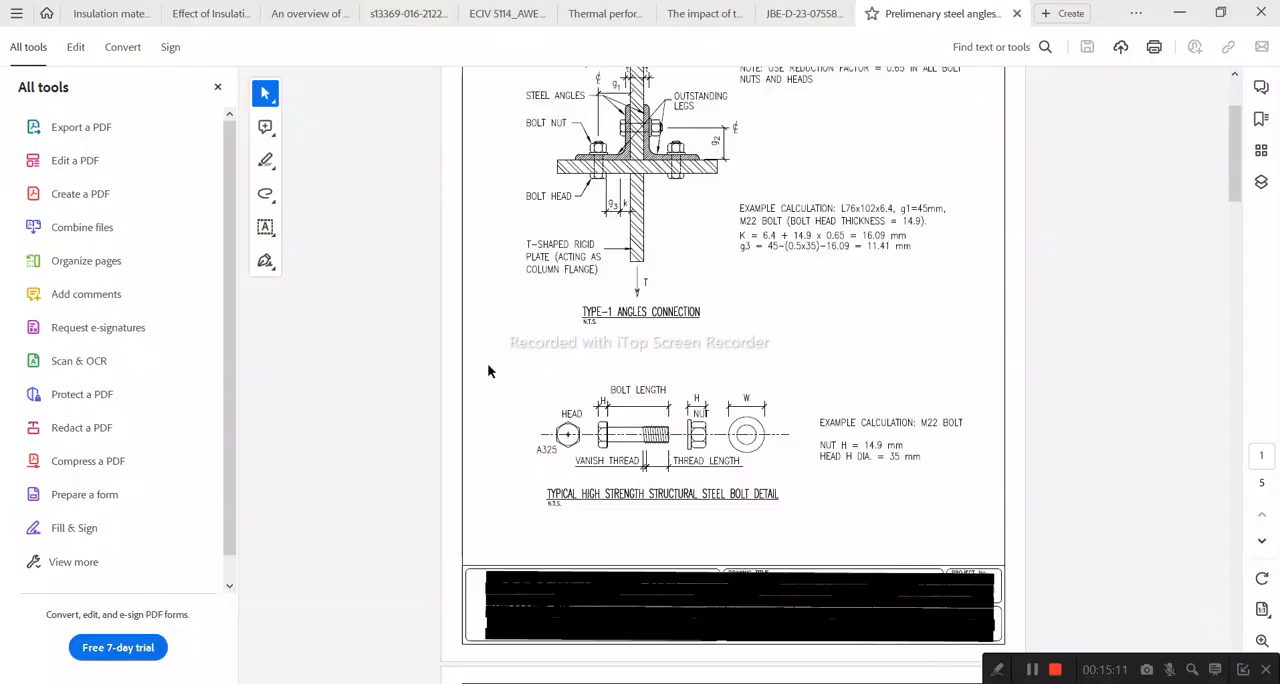
{"action": "scroll", "coordinate": [590, 300], "scroll_direction": "down", "scroll_amount": 15}
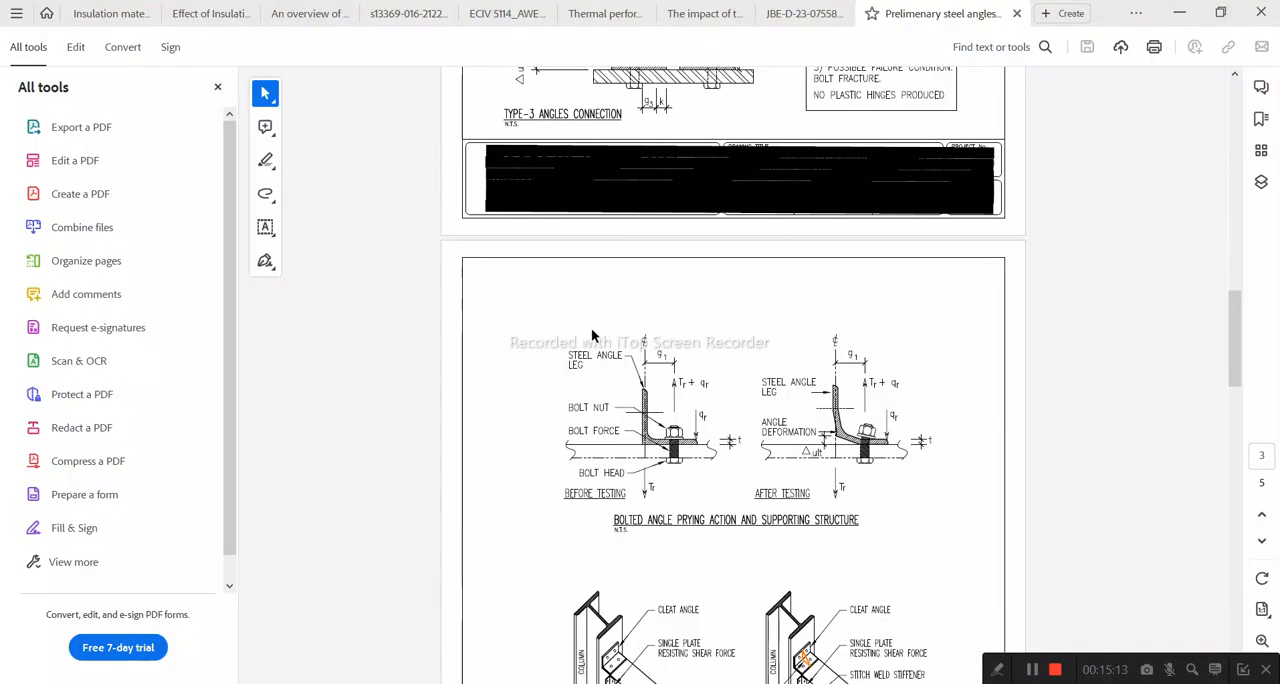
{"action": "scroll", "coordinate": [598, 374], "scroll_direction": "down", "scroll_amount": 3}
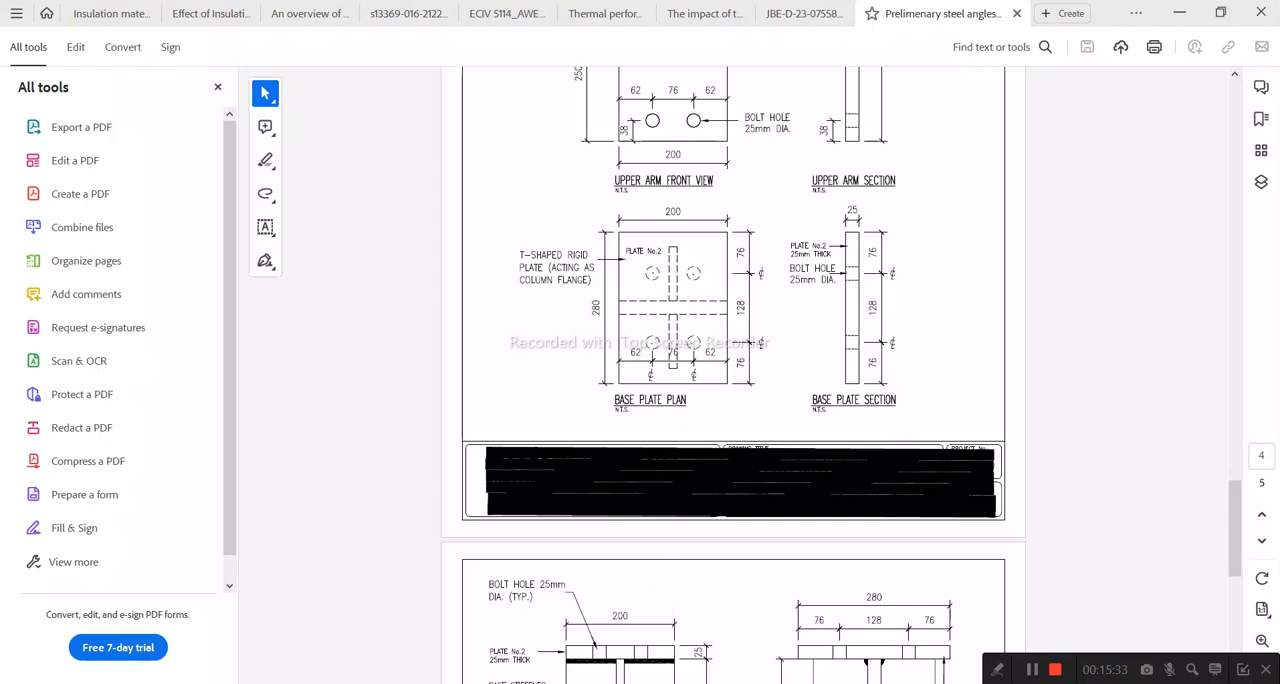
{"action": "key", "text": "alt+Tab"}
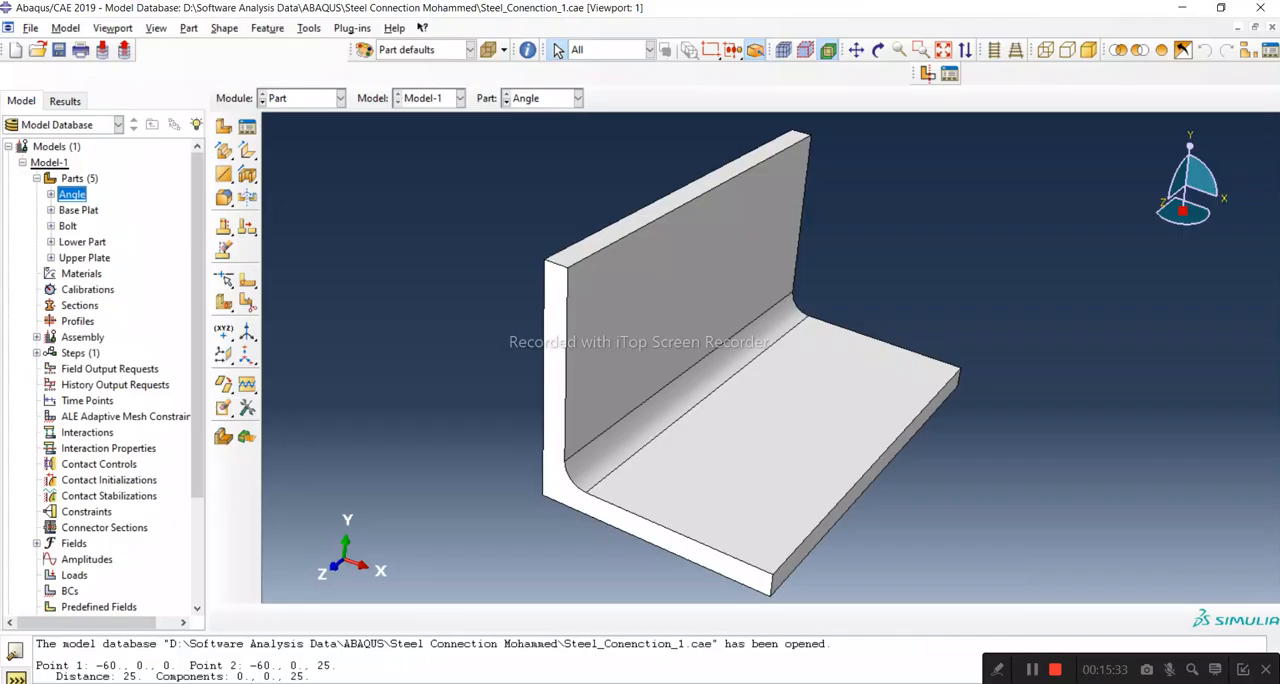
{"action": "left_click", "coordinate": [767, 525]}
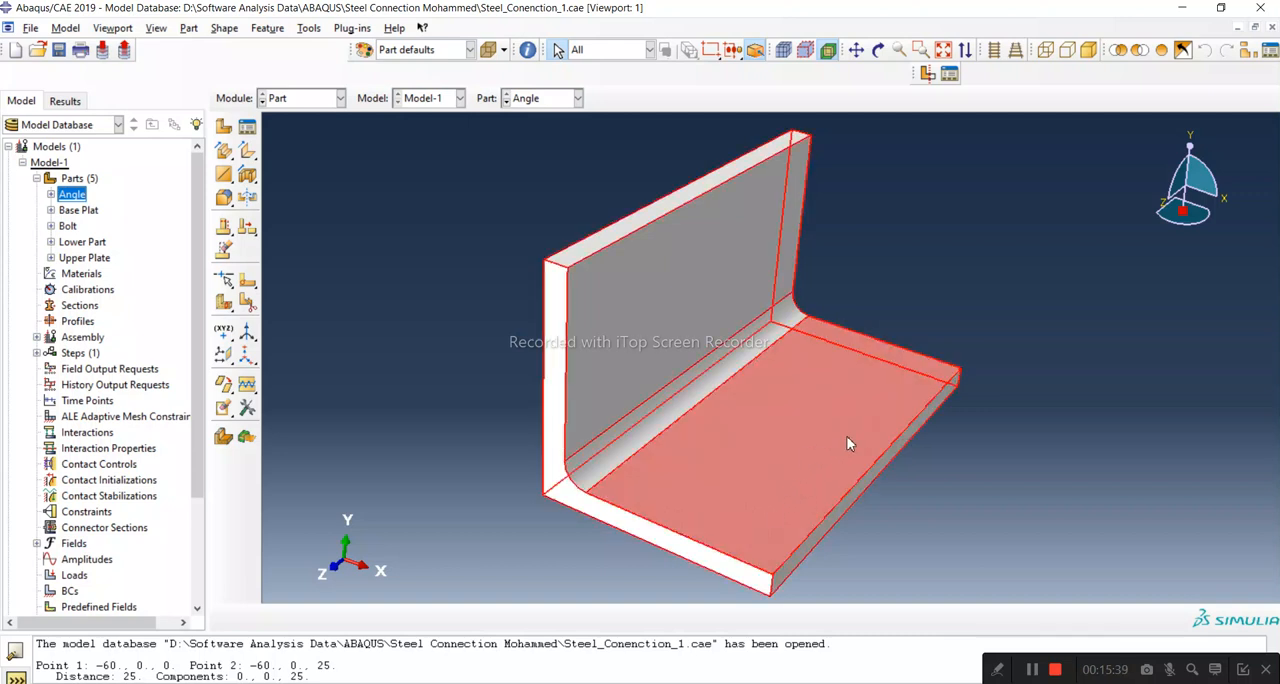
{"action": "left_click", "coordinate": [839, 430]}
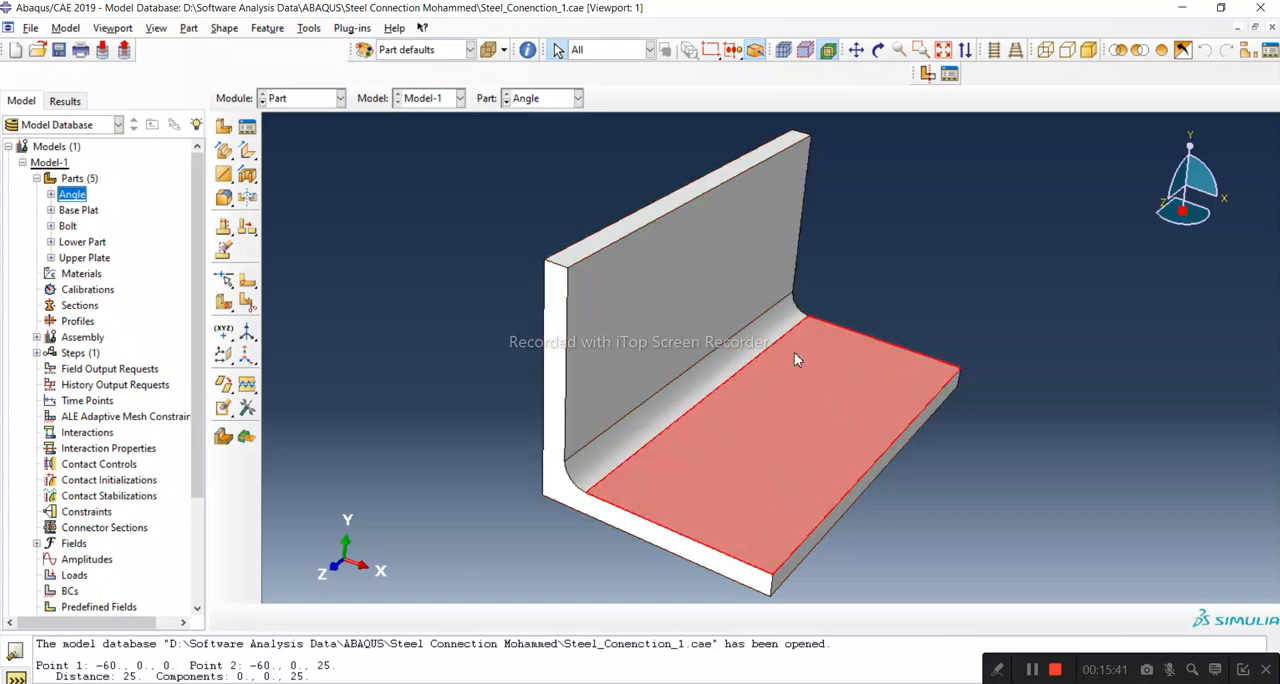
{"action": "left_click", "coordinate": [432, 470]}
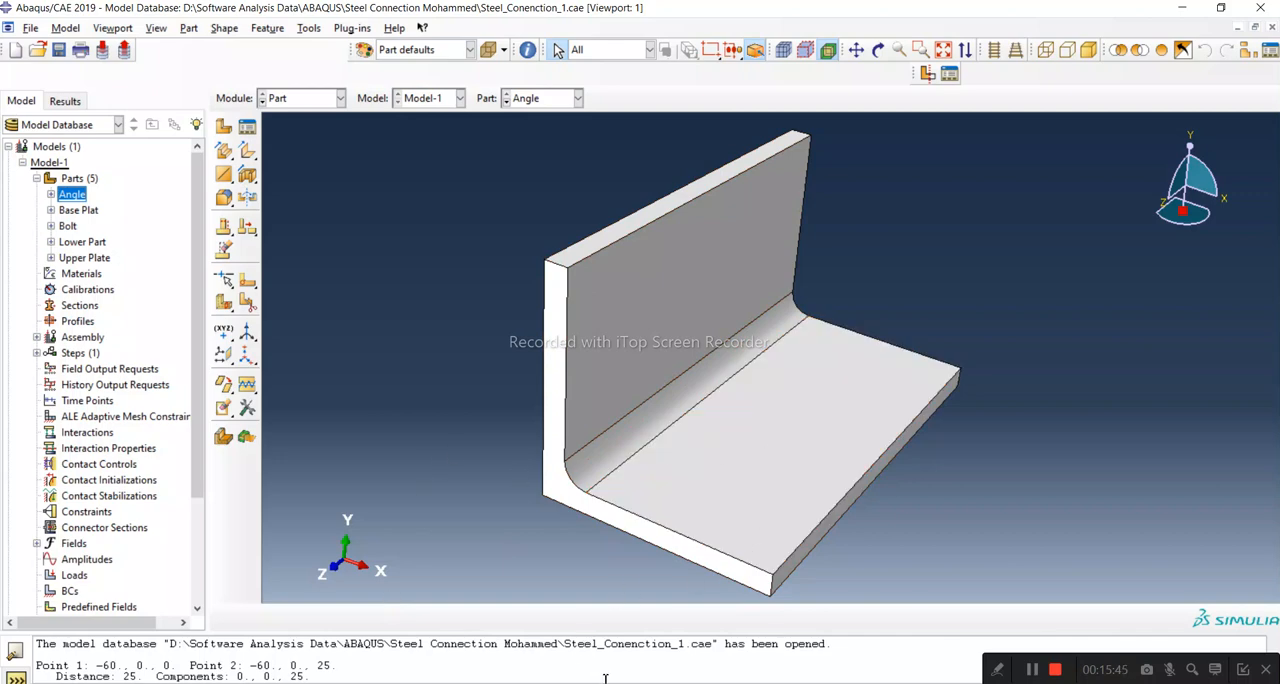
{"action": "left_click", "coordinate": [1180, 635]}
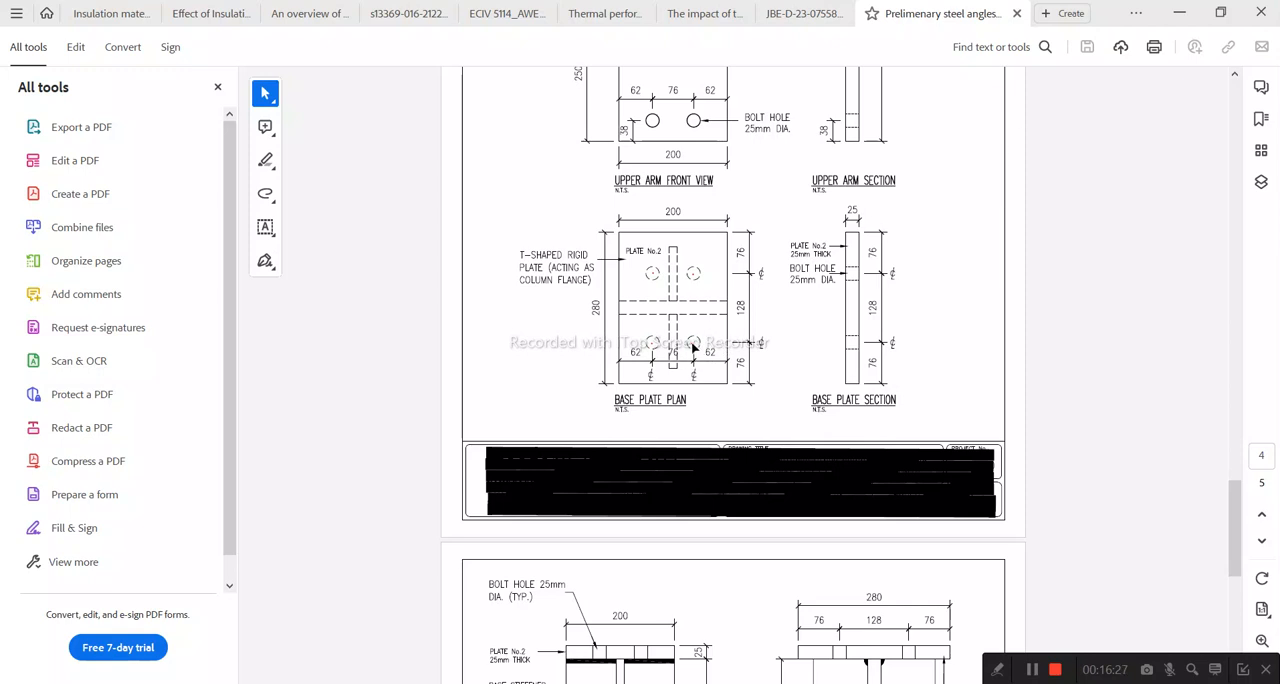
{"action": "left_click", "coordinate": [1180, 13]}
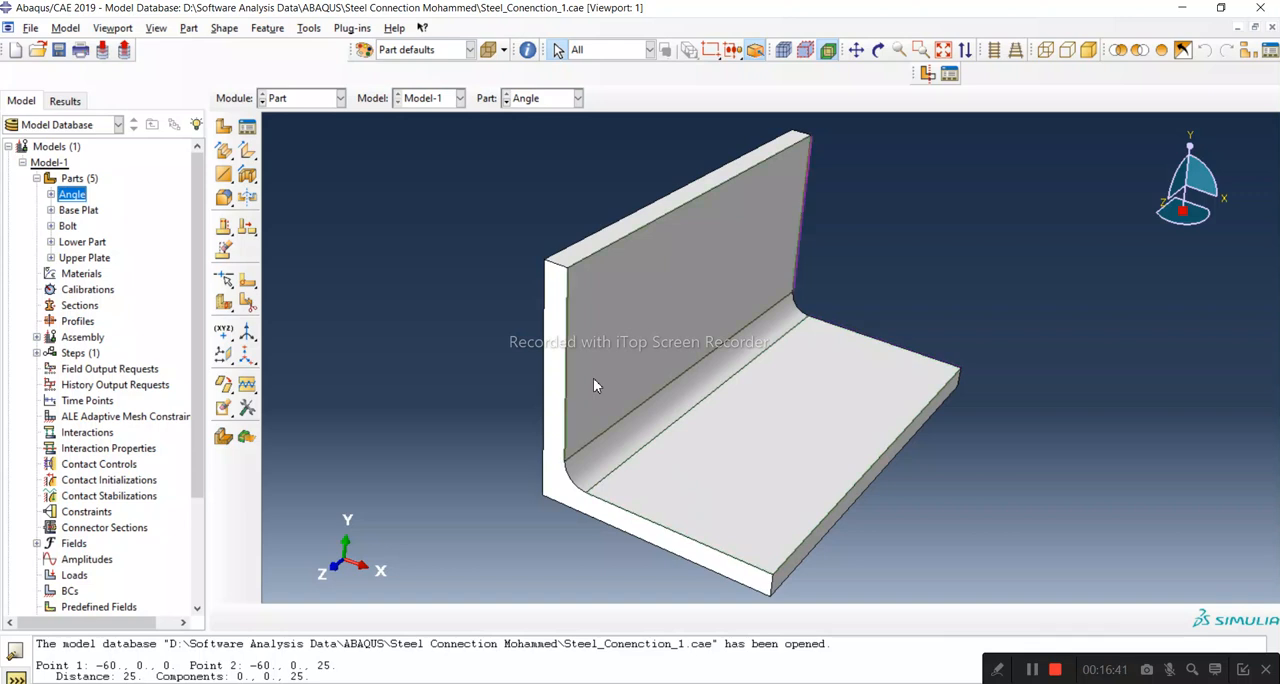
Step: Rotate the Angle part for a better view of both legs and check the PDF's angle connection details before returning to Abaqus
{"action": "left_click", "coordinate": [599, 330]}
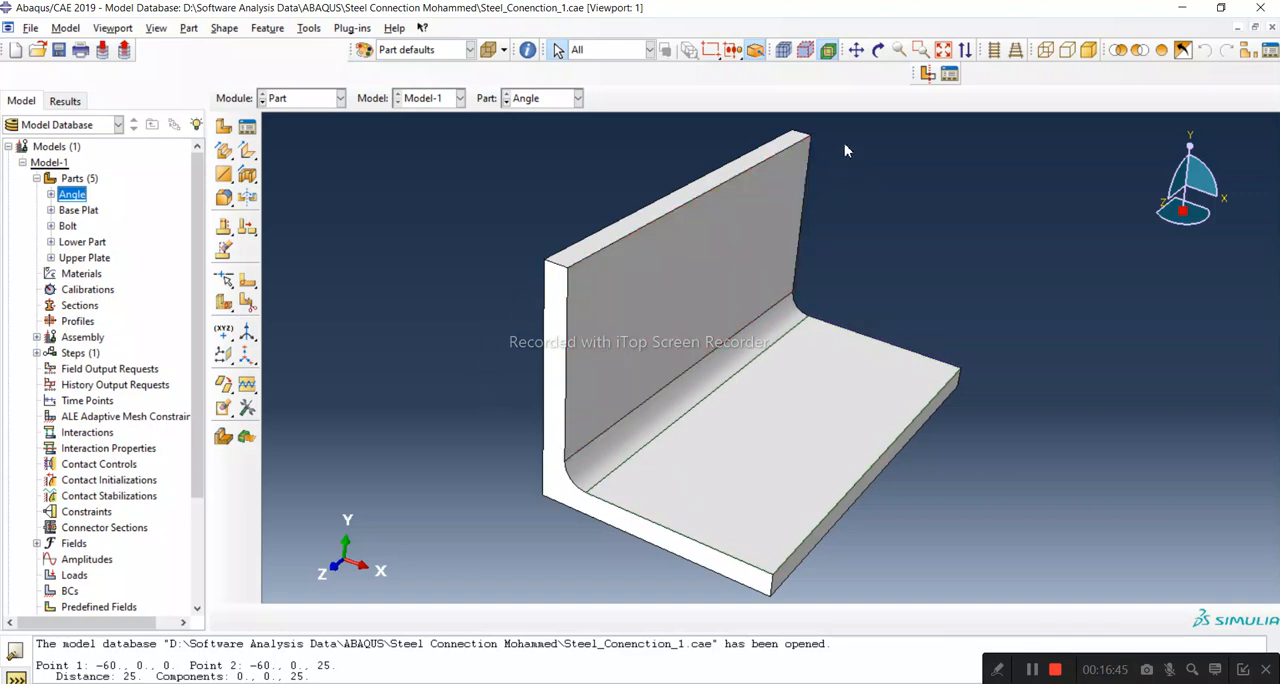
{"action": "left_click", "coordinate": [878, 49]}
{"action": "left_click_drag", "start_coordinate": [845, 282], "coordinate": [711, 383]}
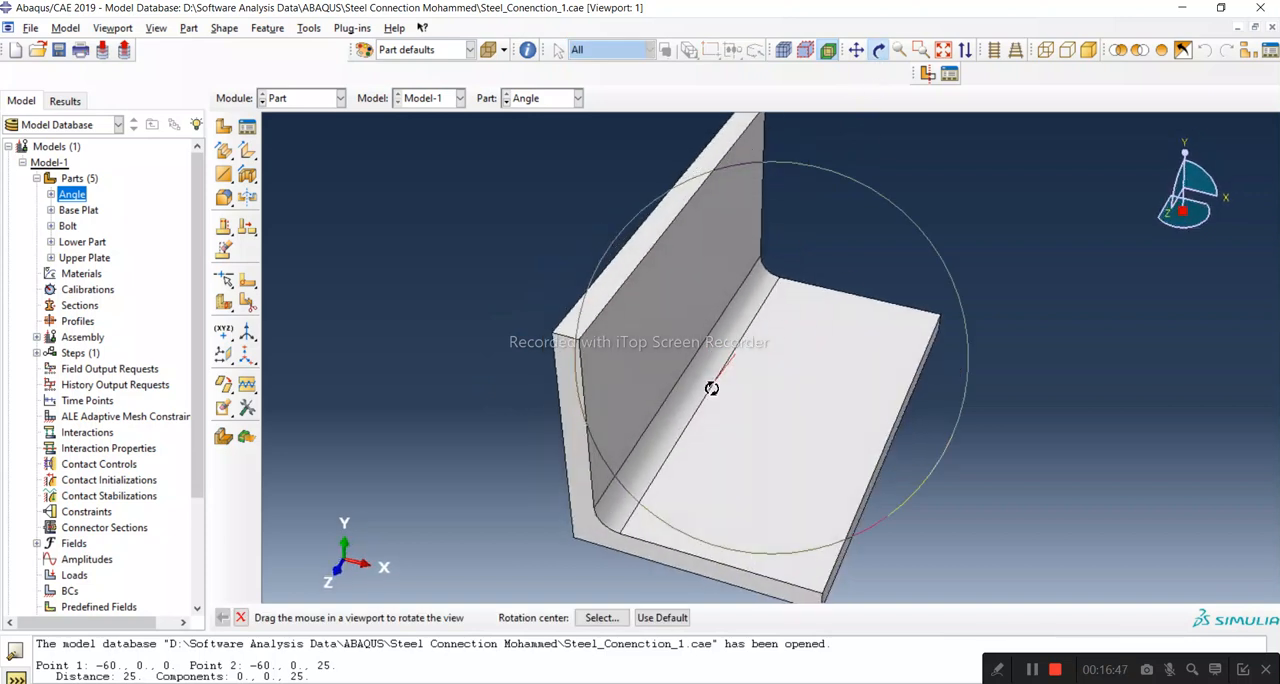
{"action": "left_click", "coordinate": [240, 617]}
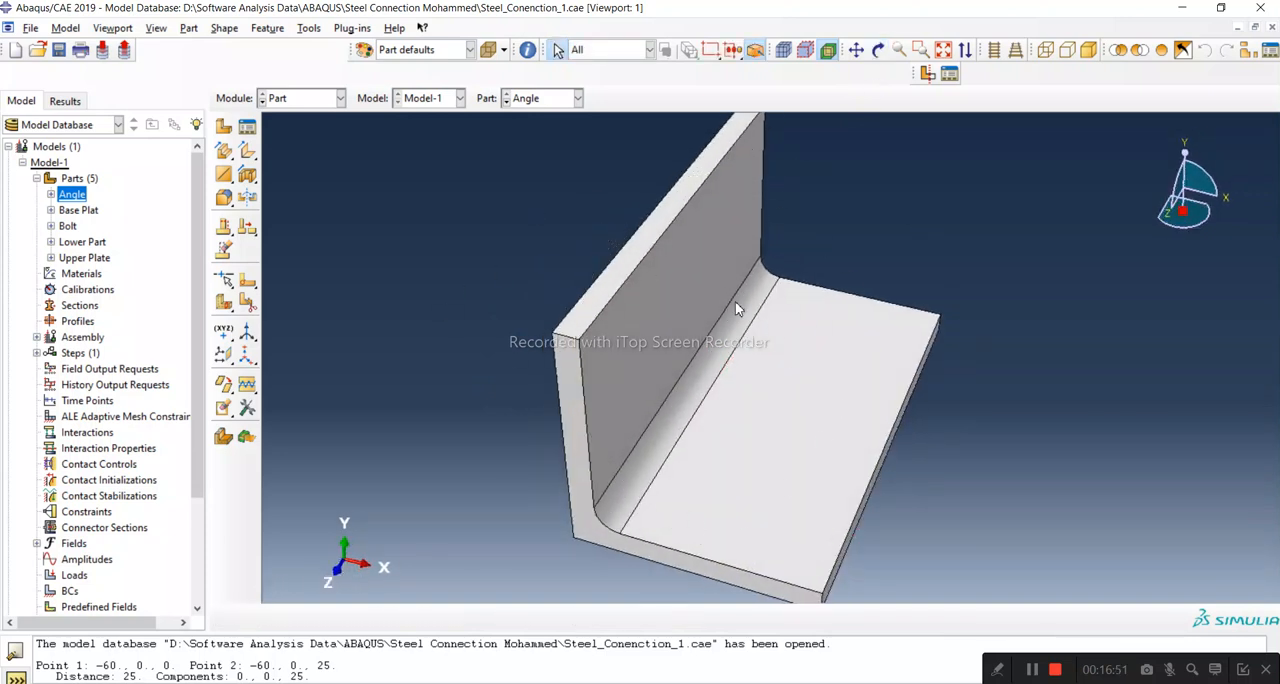
{"action": "left_click", "coordinate": [508, 682]}
{"action": "left_click", "coordinate": [1214, 618]}
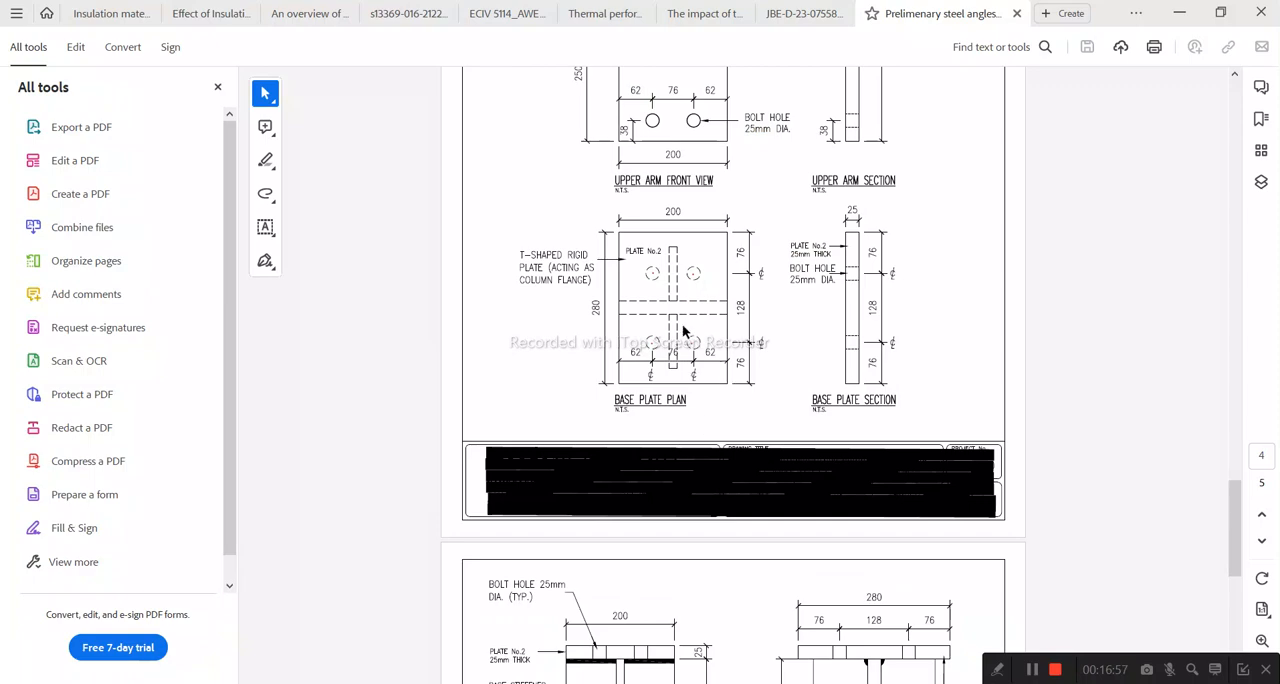
{"action": "scroll", "coordinate": [687, 332], "scroll_direction": "up", "scroll_amount": 8}
{"action": "scroll", "coordinate": [717, 382], "scroll_direction": "up", "scroll_amount": 6}
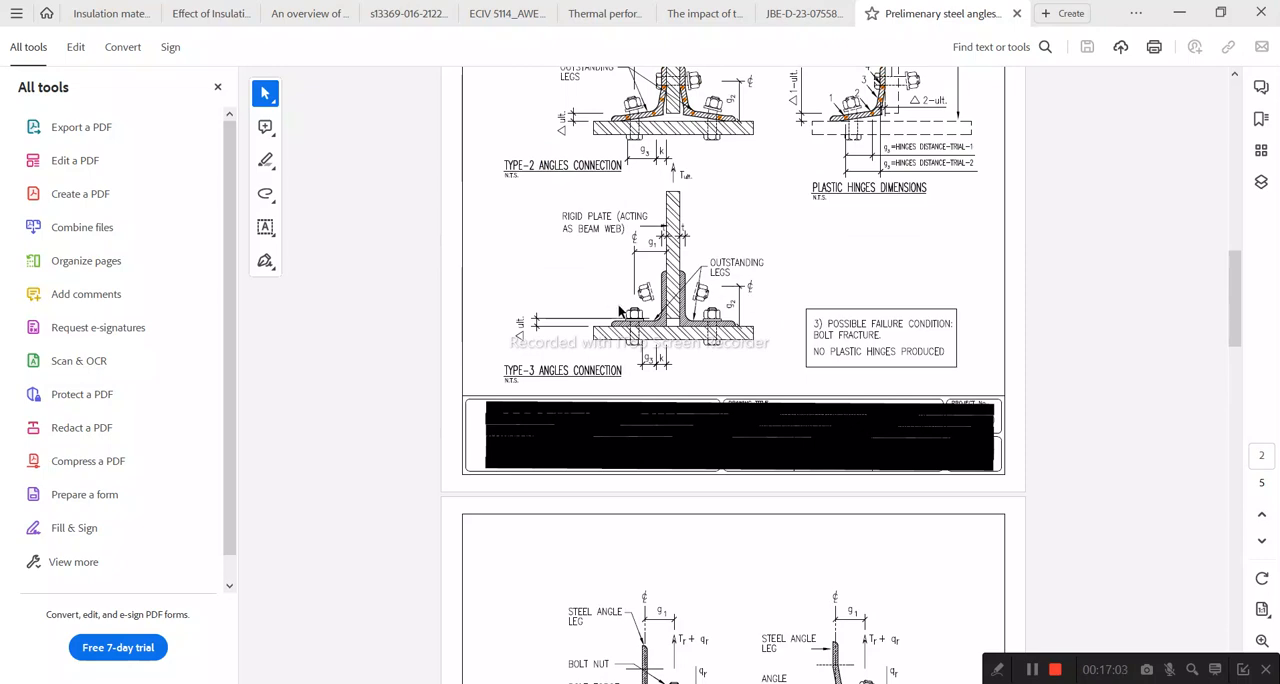
{"action": "left_click", "coordinate": [1179, 13]}
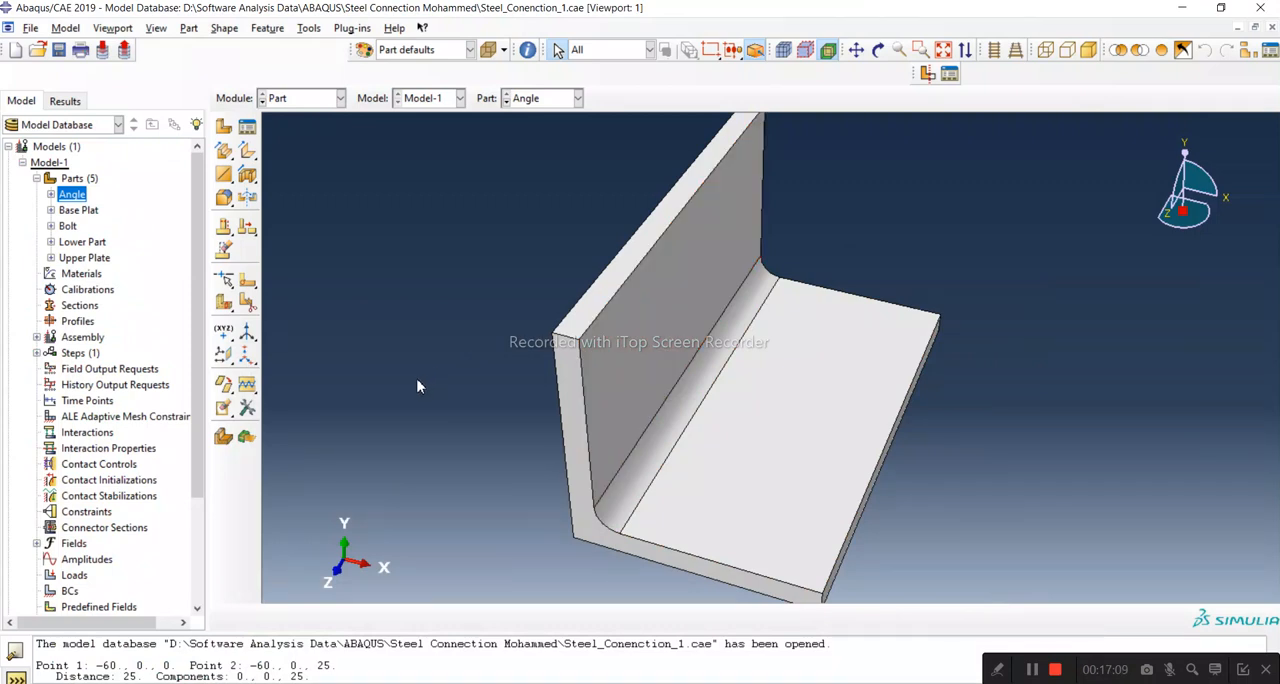
Step: Start an extruded cut on the angle's horizontal leg and sketch two circles about 134 mm apart, one near each end
{"action": "left_click", "coordinate": [246, 178]}
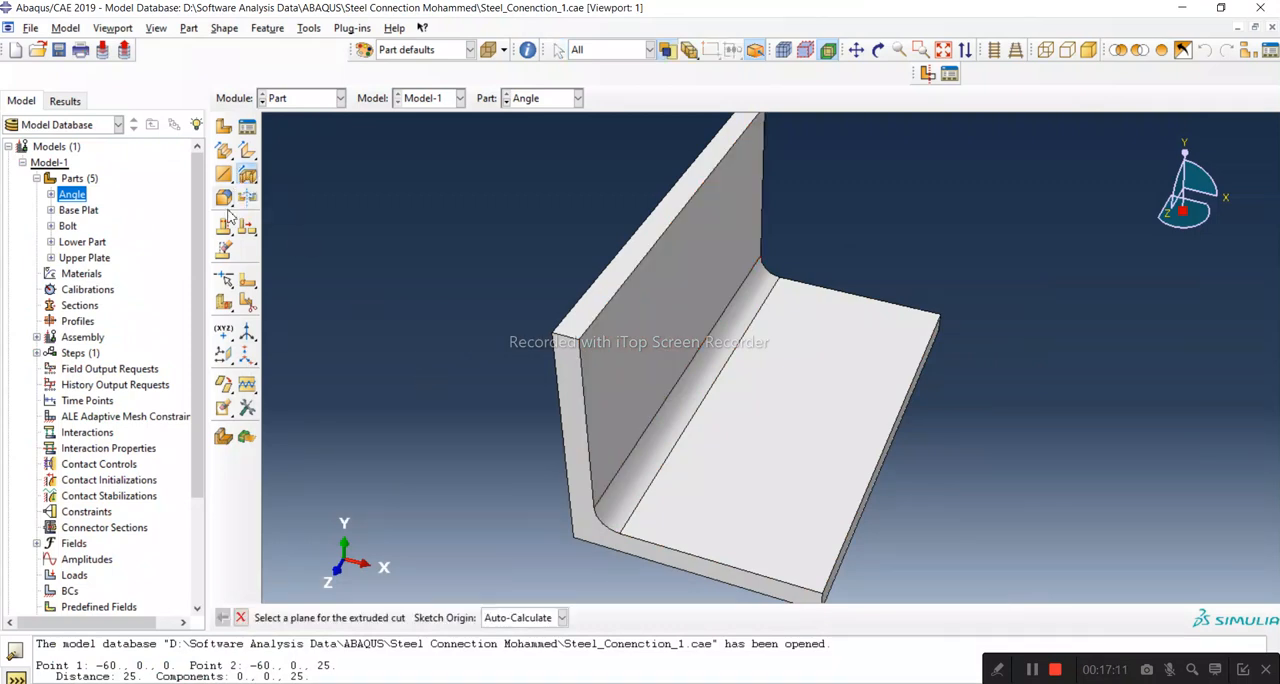
{"action": "left_click", "coordinate": [782, 493]}
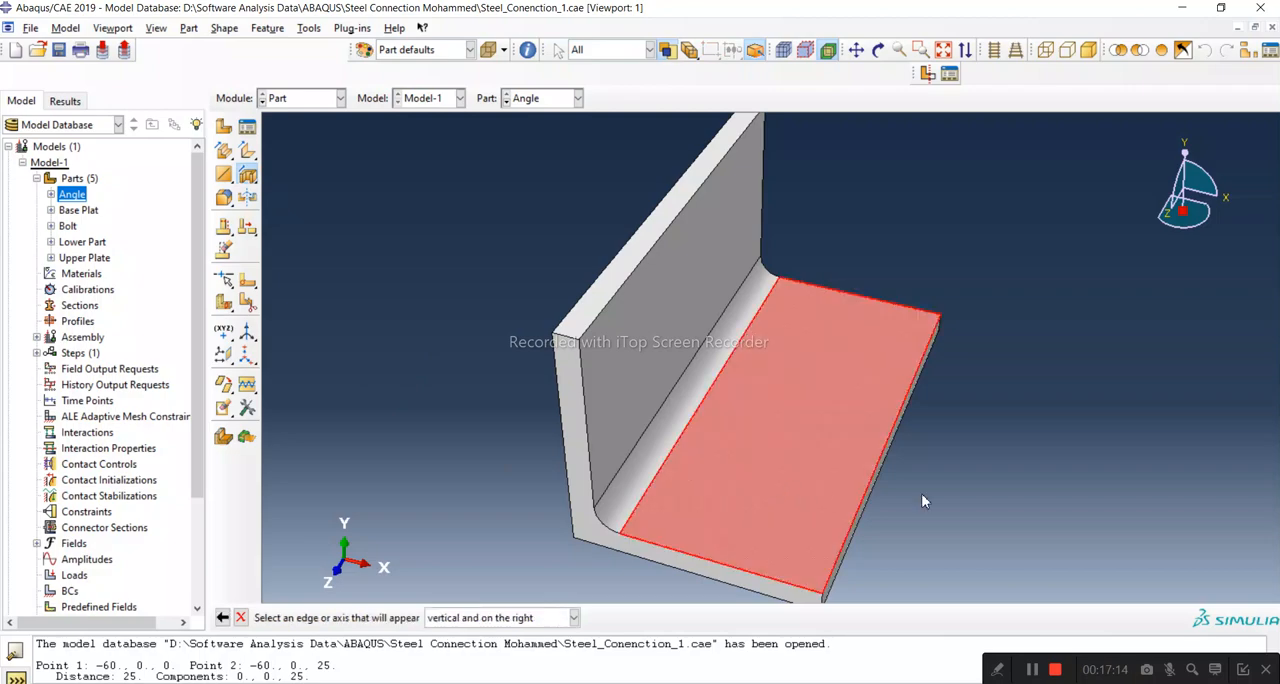
{"action": "left_click", "coordinate": [864, 496]}
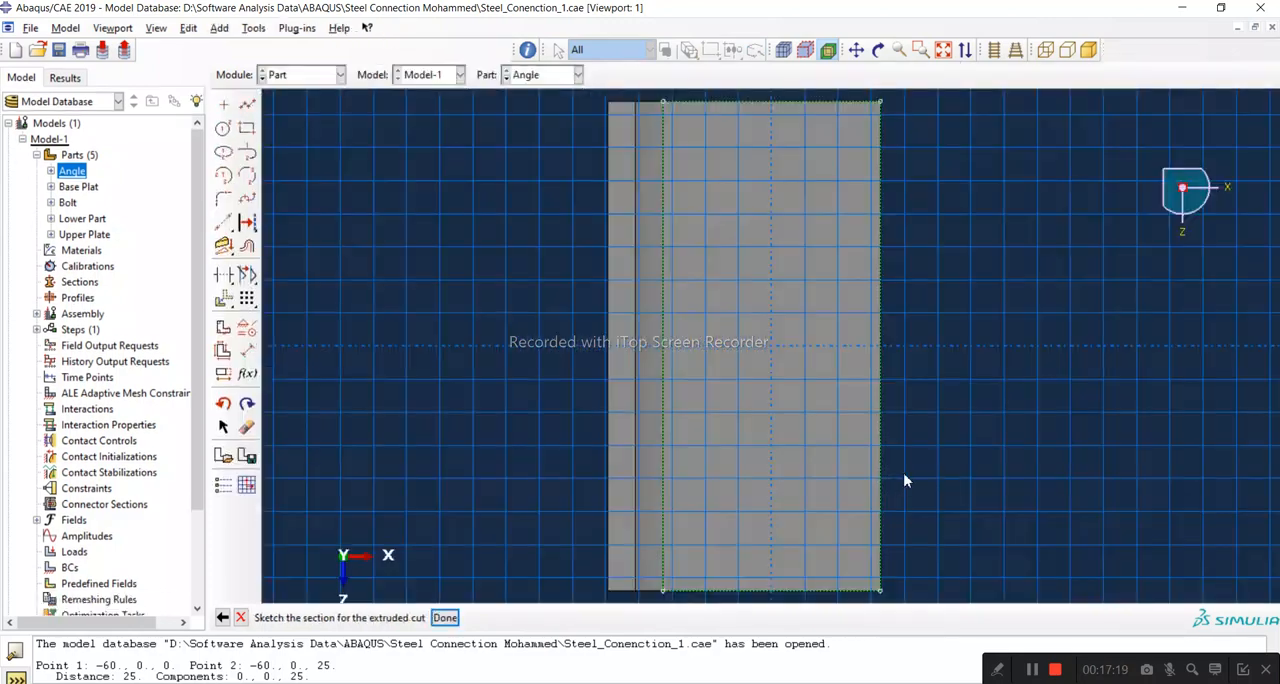
{"action": "left_click", "coordinate": [223, 128]}
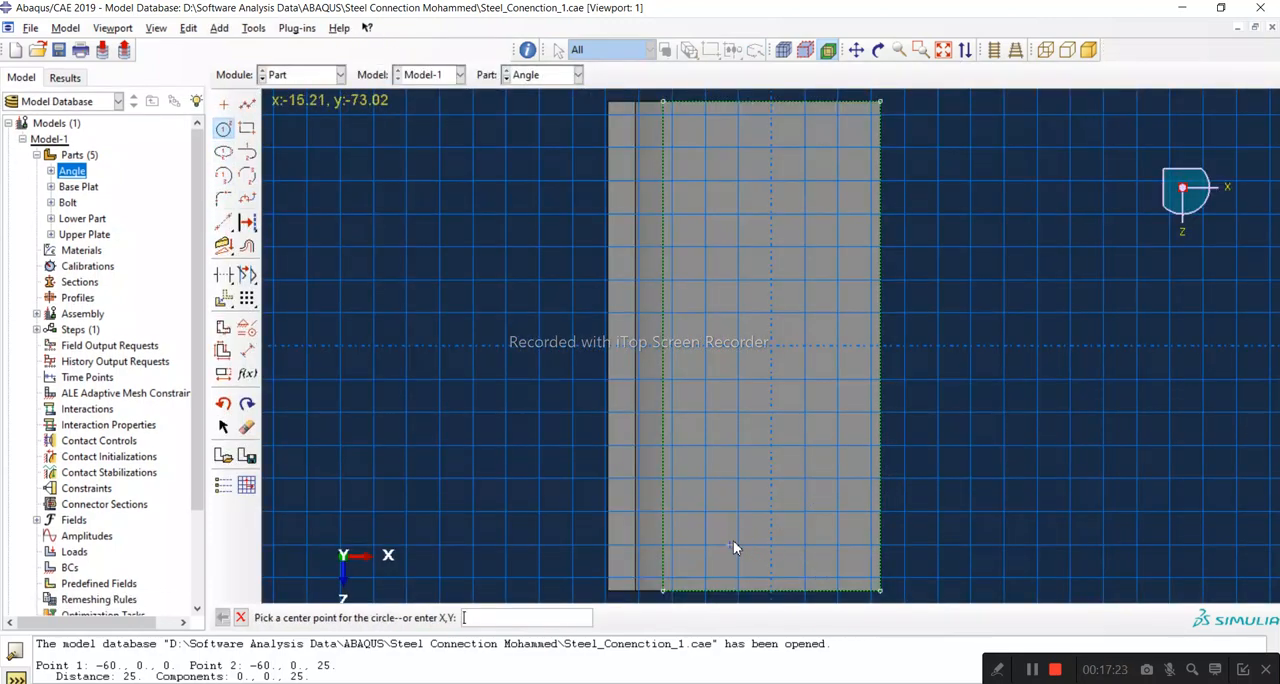
{"action": "left_click", "coordinate": [737, 550]}
{"action": "left_click", "coordinate": [754, 529]}
{"action": "left_click", "coordinate": [738, 181]}
{"action": "left_click", "coordinate": [755, 197]}
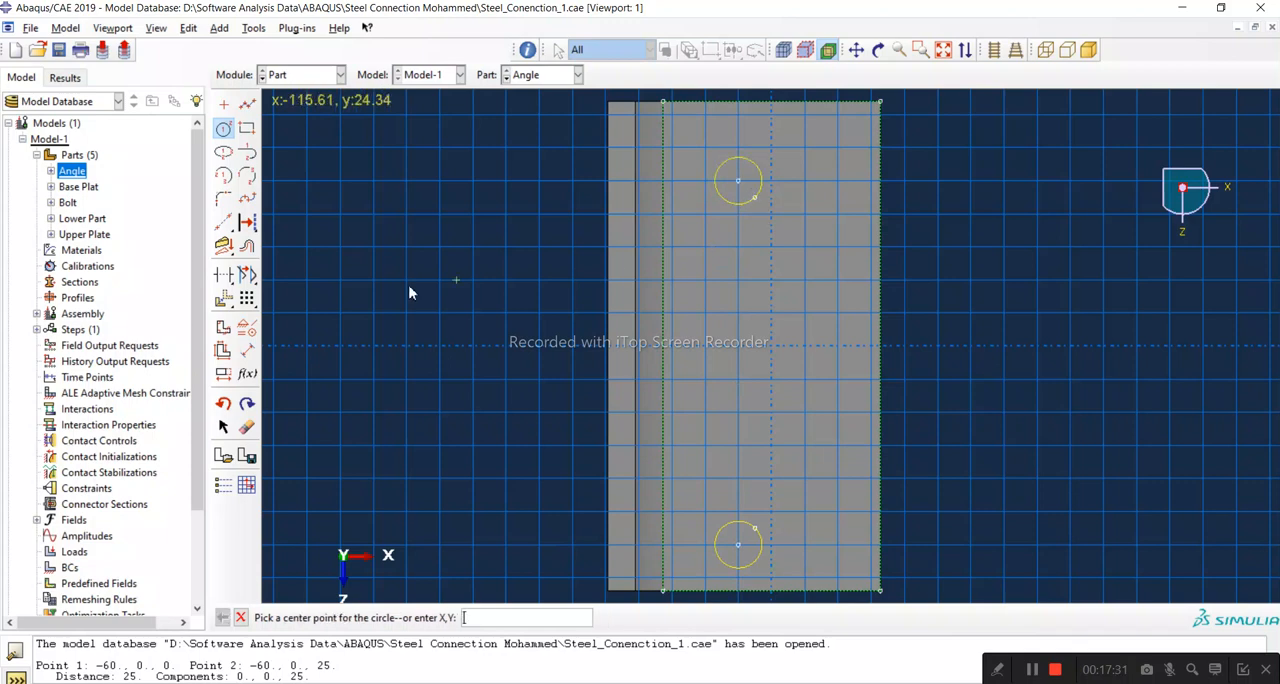
Step: Dimension the vertical distance between the two circle centres as 128 mm
{"action": "left_click", "coordinate": [247, 350]}
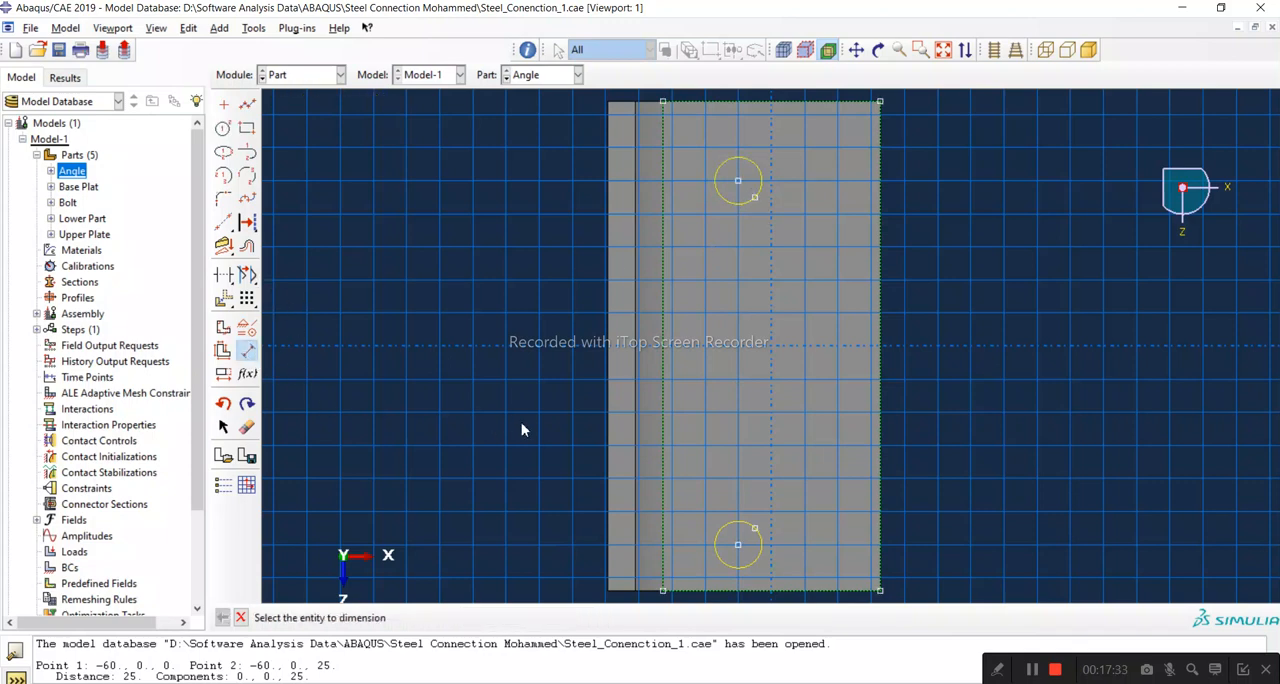
{"action": "left_click", "coordinate": [739, 181]}
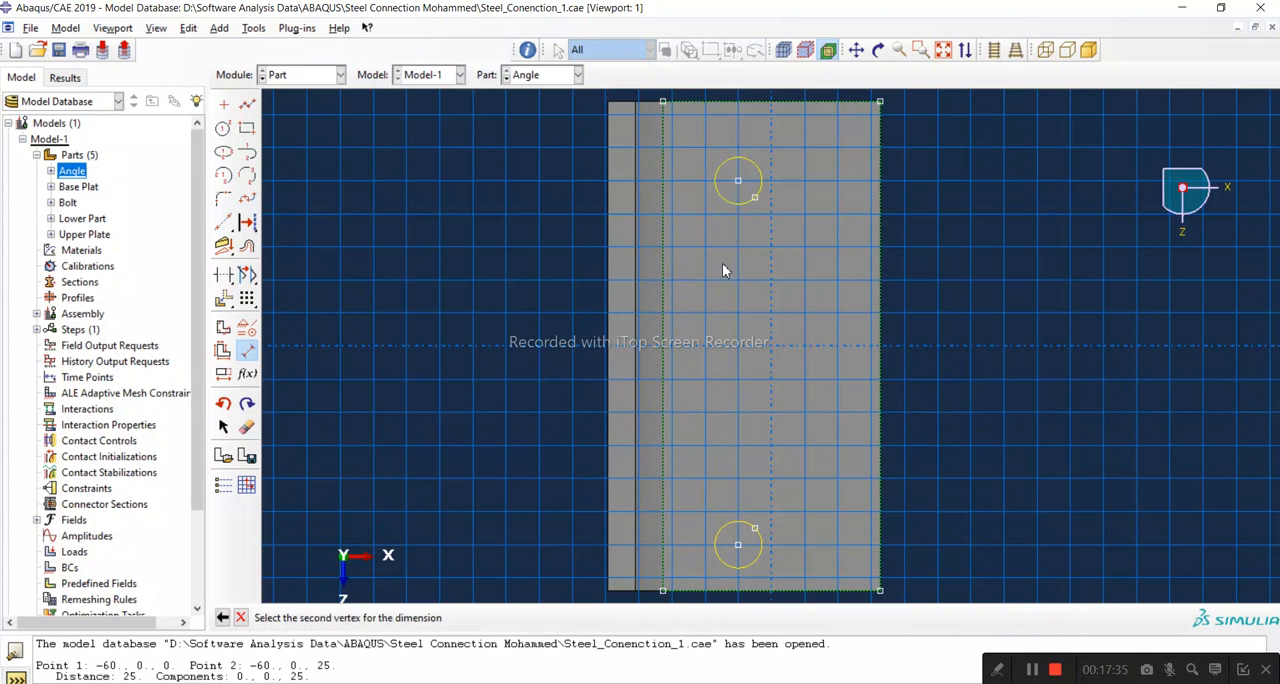
{"action": "left_click", "coordinate": [738, 546]}
{"action": "left_click", "coordinate": [800, 493]}
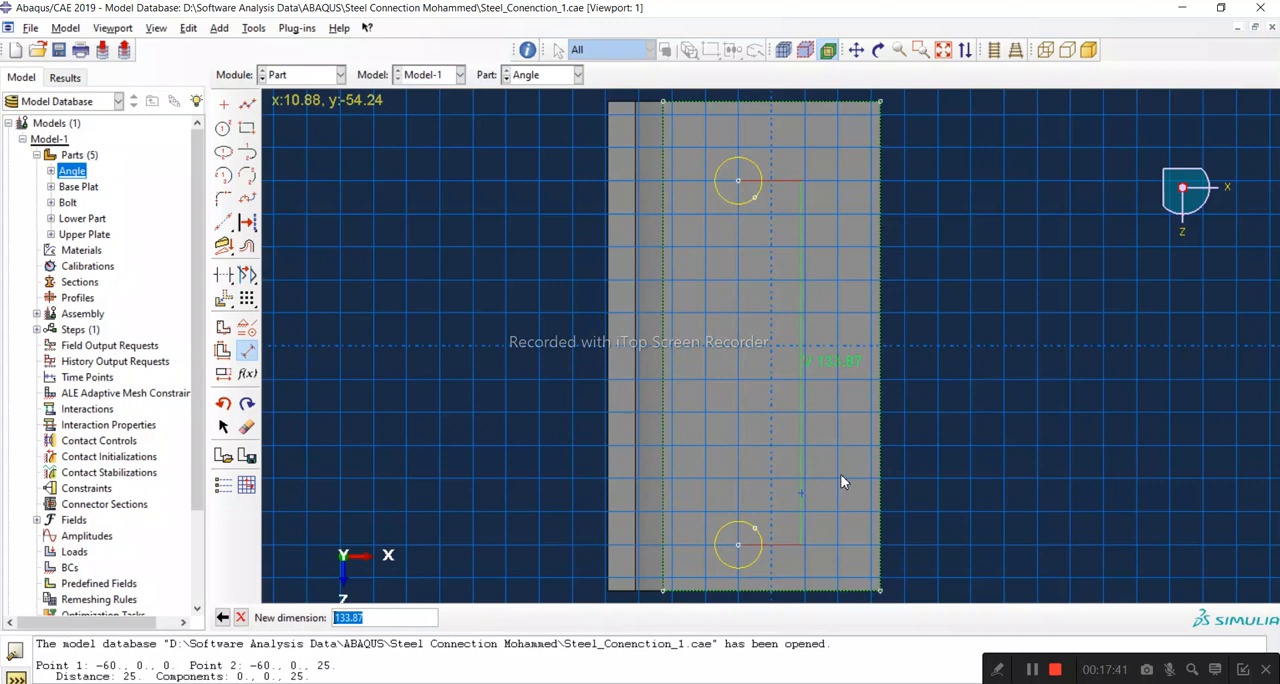
{"action": "type", "text": "128"}
{"action": "key", "text": "Return"}
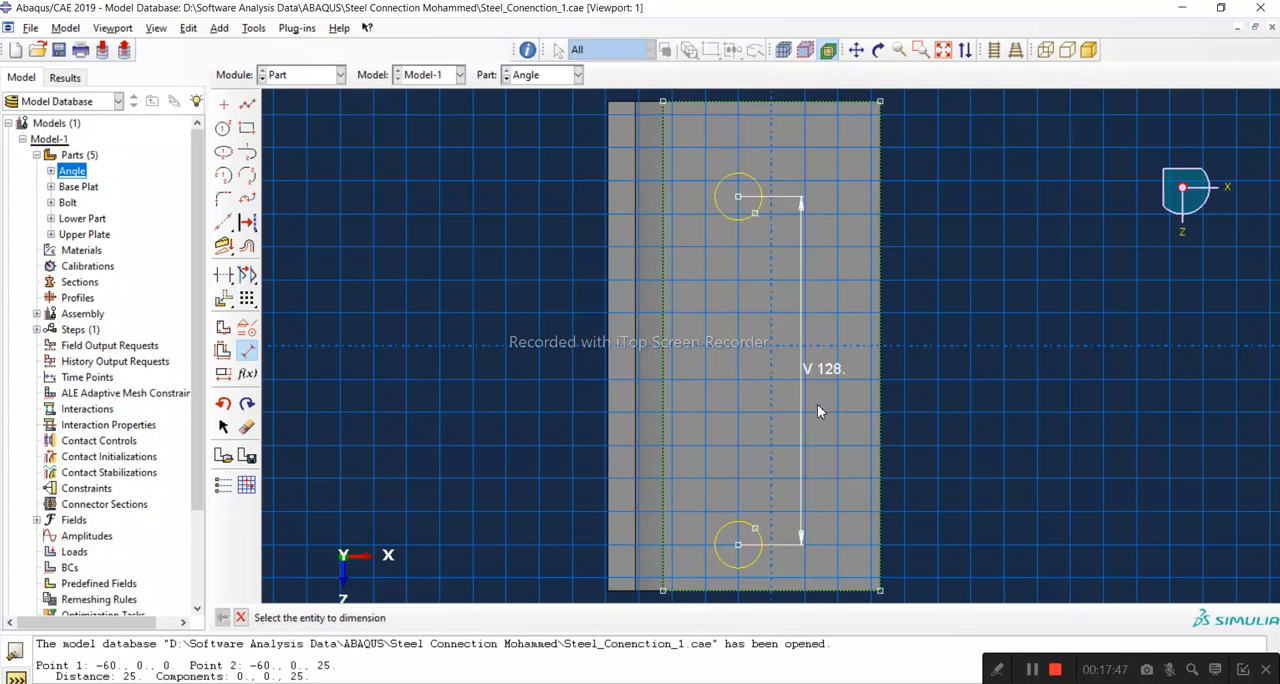
Step: Measure the leg's long outer edge with a trial dimension between its two end points
{"action": "left_click", "coordinate": [880, 102]}
{"action": "left_click", "coordinate": [880, 591]}
{"action": "left_click", "coordinate": [968, 562]}
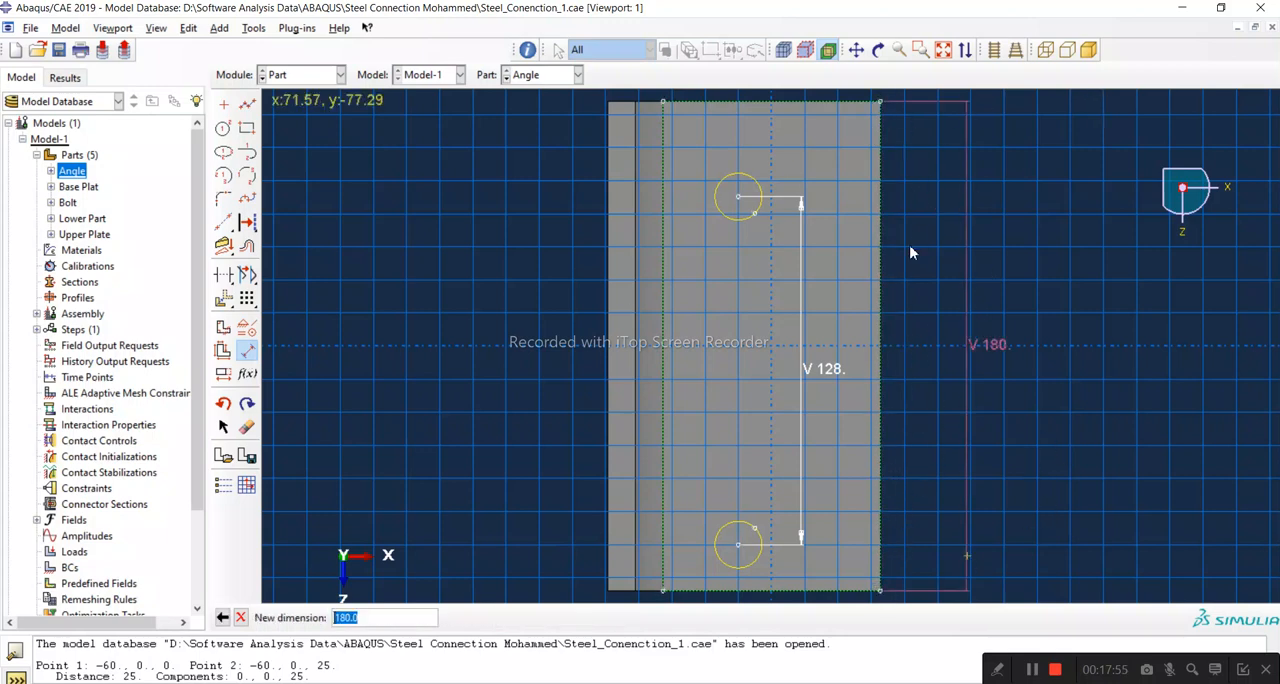
Step: Switch to the Windows Calculator and subtract the 128 hole spacing from the 180 leg length
{"action": "key", "text": "super+s"}
{"action": "left_click", "coordinate": [171, 295]}
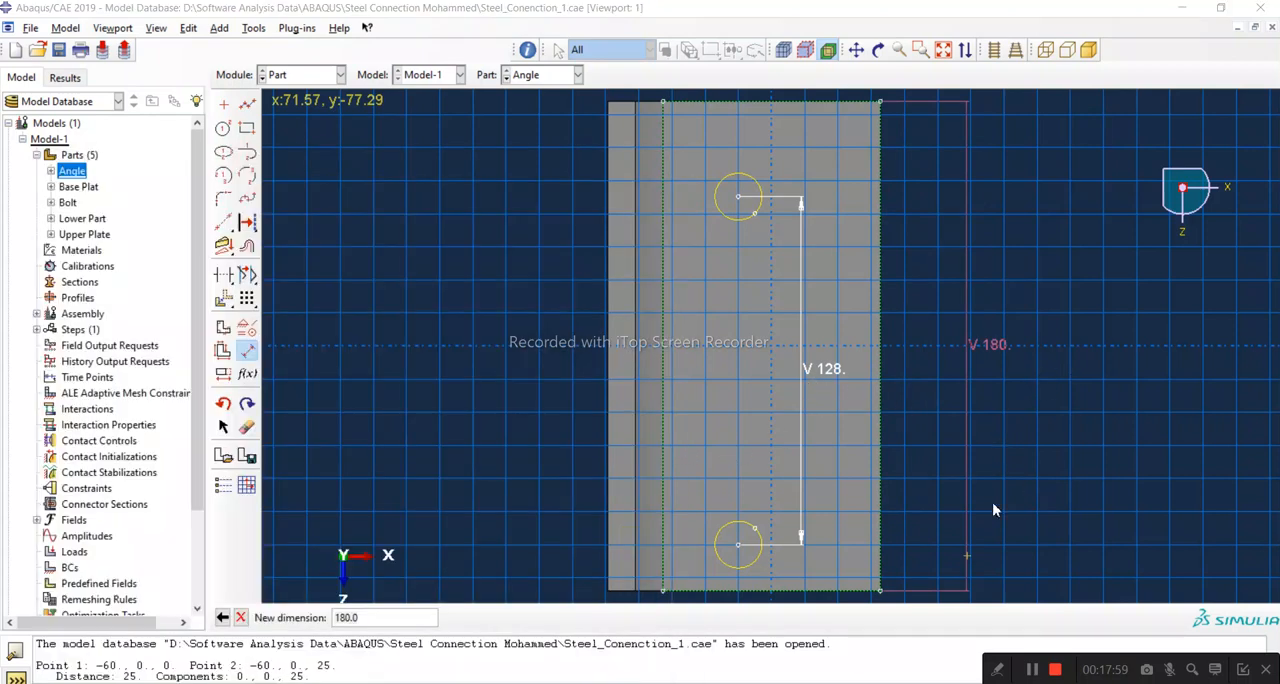
{"action": "left_click", "coordinate": [338, 542]}
{"action": "left_click", "coordinate": [373, 484]}
{"action": "left_click", "coordinate": [373, 572]}
{"action": "left_click", "coordinate": [478, 510]}
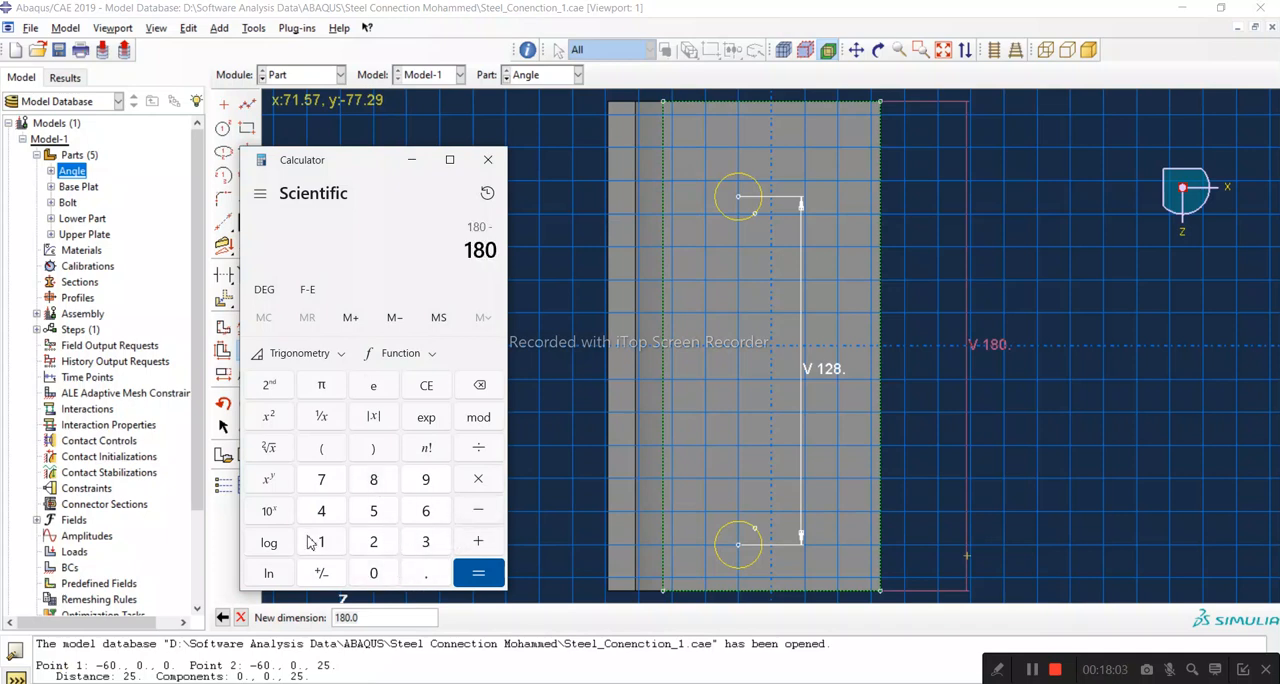
{"action": "left_click", "coordinate": [321, 543]}
{"action": "left_click", "coordinate": [374, 545]}
{"action": "left_click", "coordinate": [380, 482]}
{"action": "left_click", "coordinate": [481, 570]}
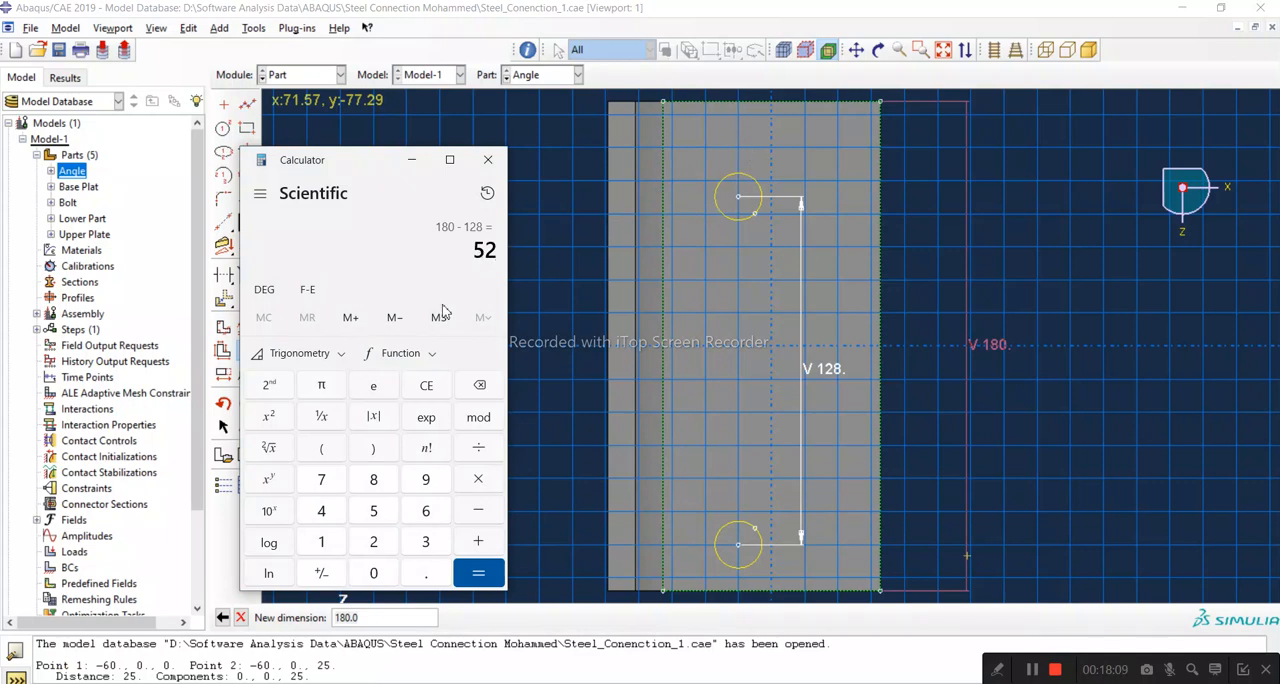
Step: Divide the difference by 2 to get each hole's edge distance, and close the Calculator
{"action": "left_click", "coordinate": [478, 448]}
{"action": "left_click", "coordinate": [374, 542]}
{"action": "left_click", "coordinate": [479, 573]}
{"action": "left_click", "coordinate": [487, 160]}
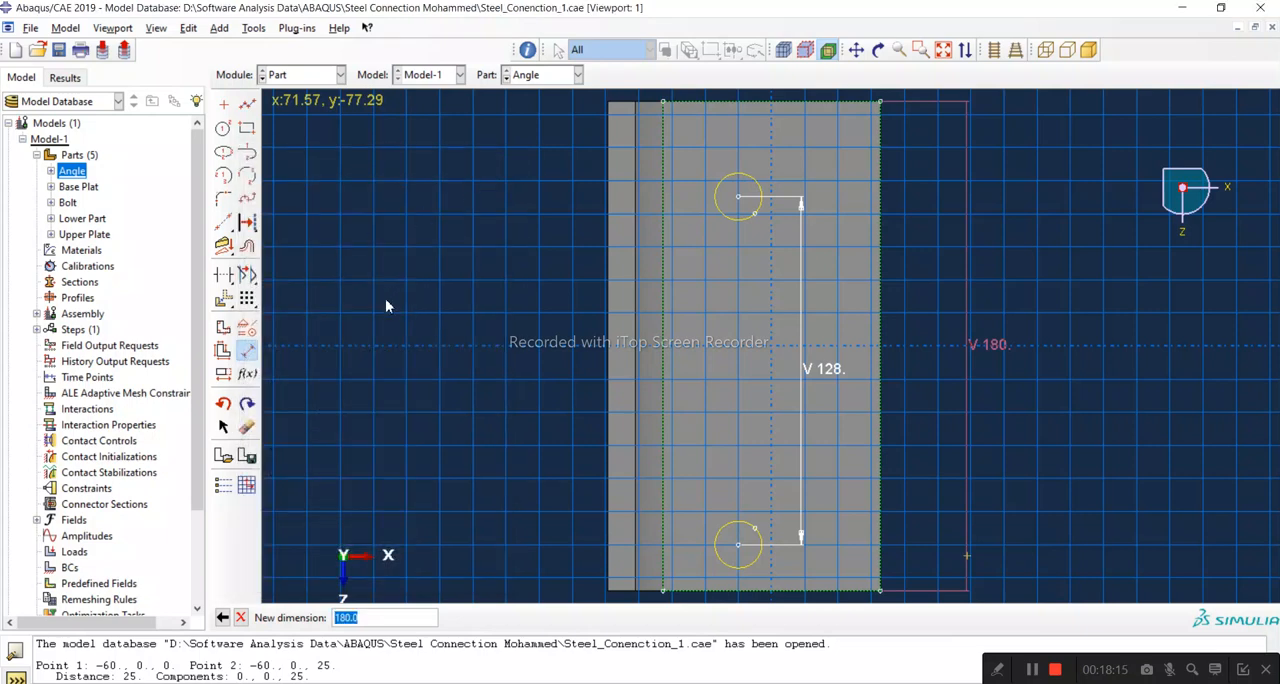
Step: Drop the trial length dimension and dimension the upper circle's centre 26 mm from the leg's upper edge
{"action": "left_click", "coordinate": [246, 428]}
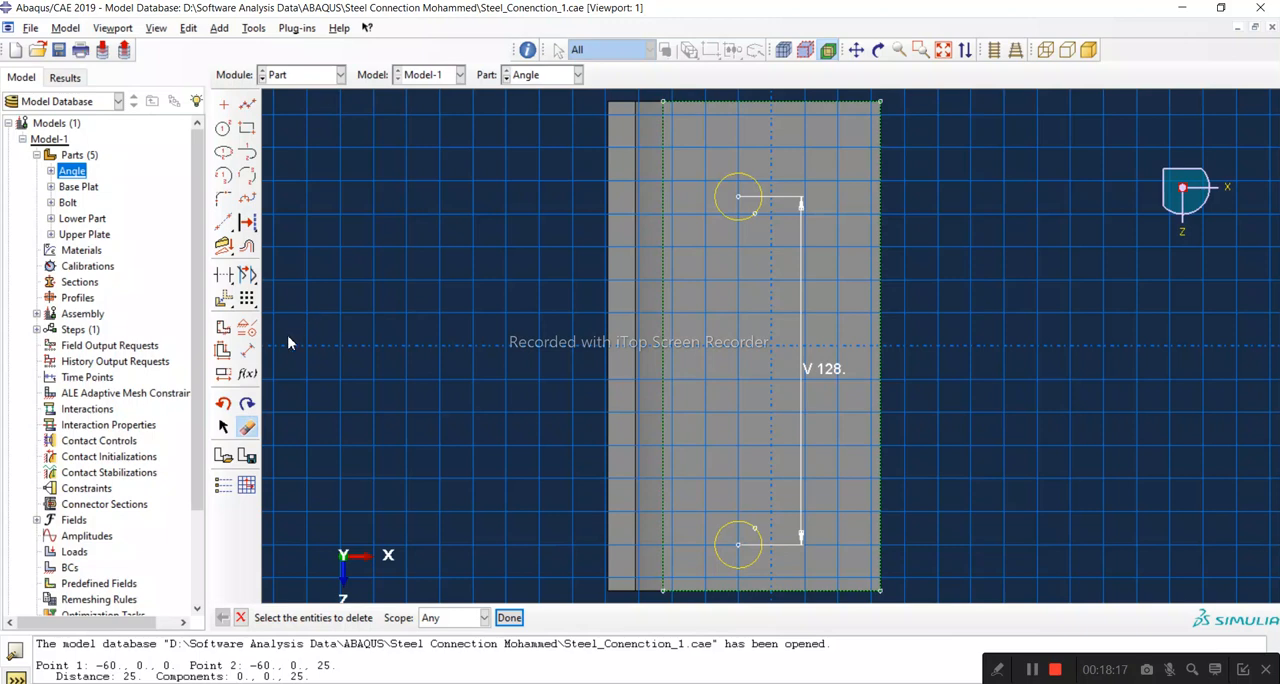
{"action": "left_click", "coordinate": [246, 350]}
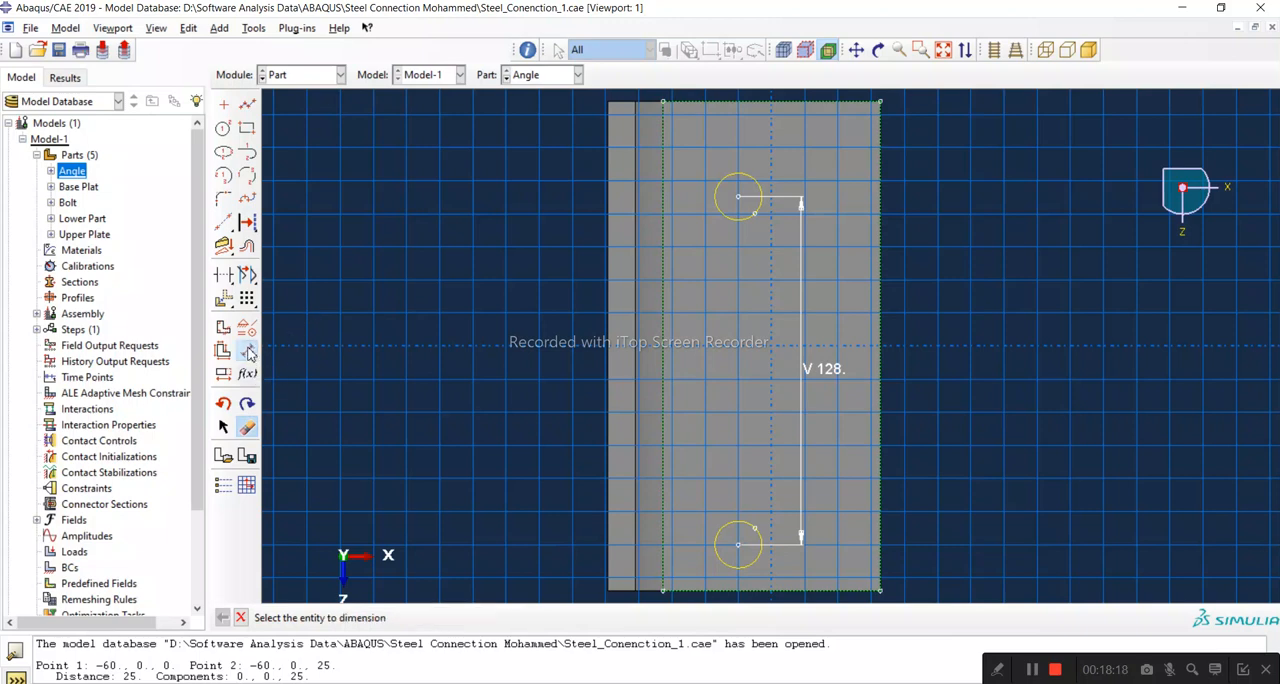
{"action": "left_click", "coordinate": [753, 104]}
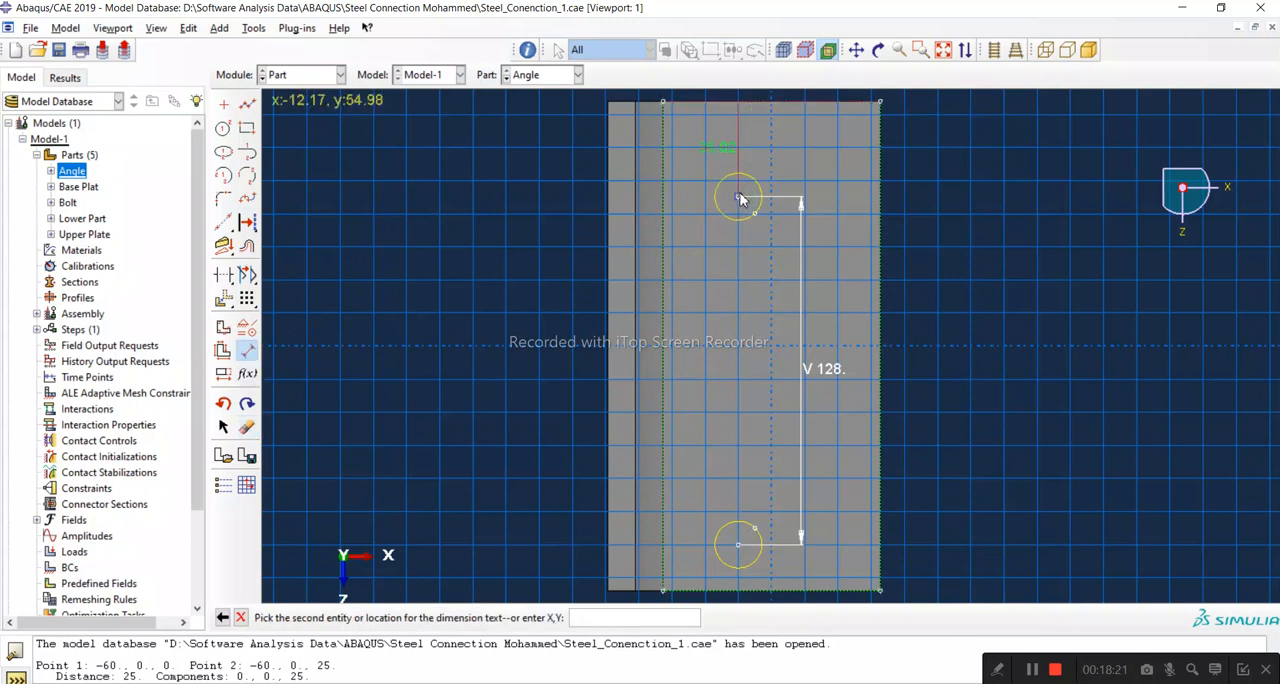
{"action": "left_click", "coordinate": [740, 199]}
{"action": "left_click", "coordinate": [797, 172]}
{"action": "type", "text": "26"}
{"action": "key", "text": "Return"}
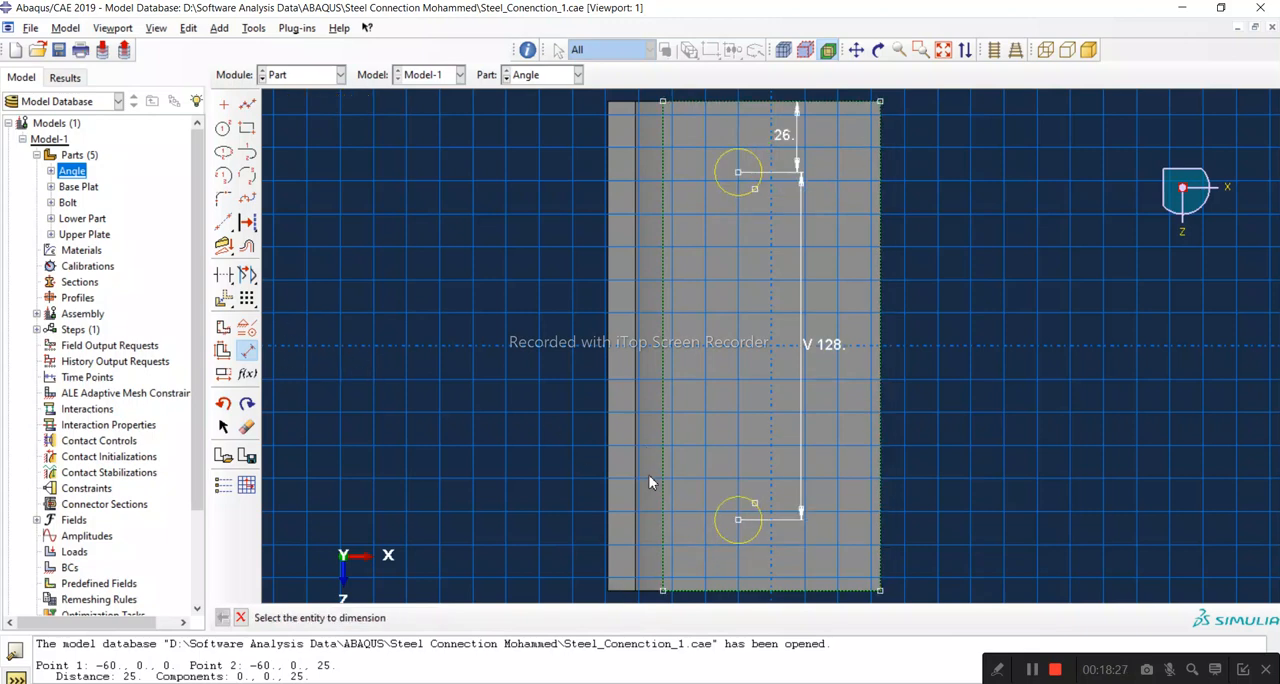
Step: Measure the distance from the lower circle's centre to the leg's lower edge with a trial dimension, then cancel it
{"action": "left_click", "coordinate": [738, 520]}
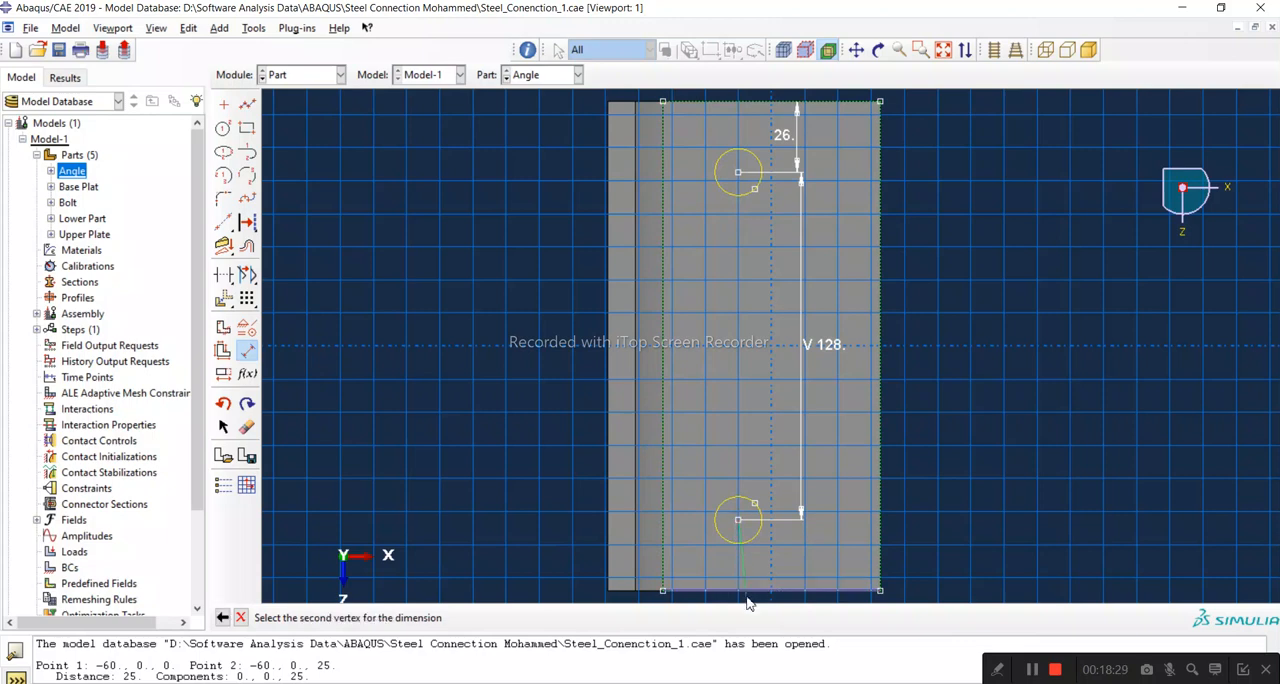
{"action": "left_click", "coordinate": [247, 353]}
{"action": "left_click", "coordinate": [247, 355]}
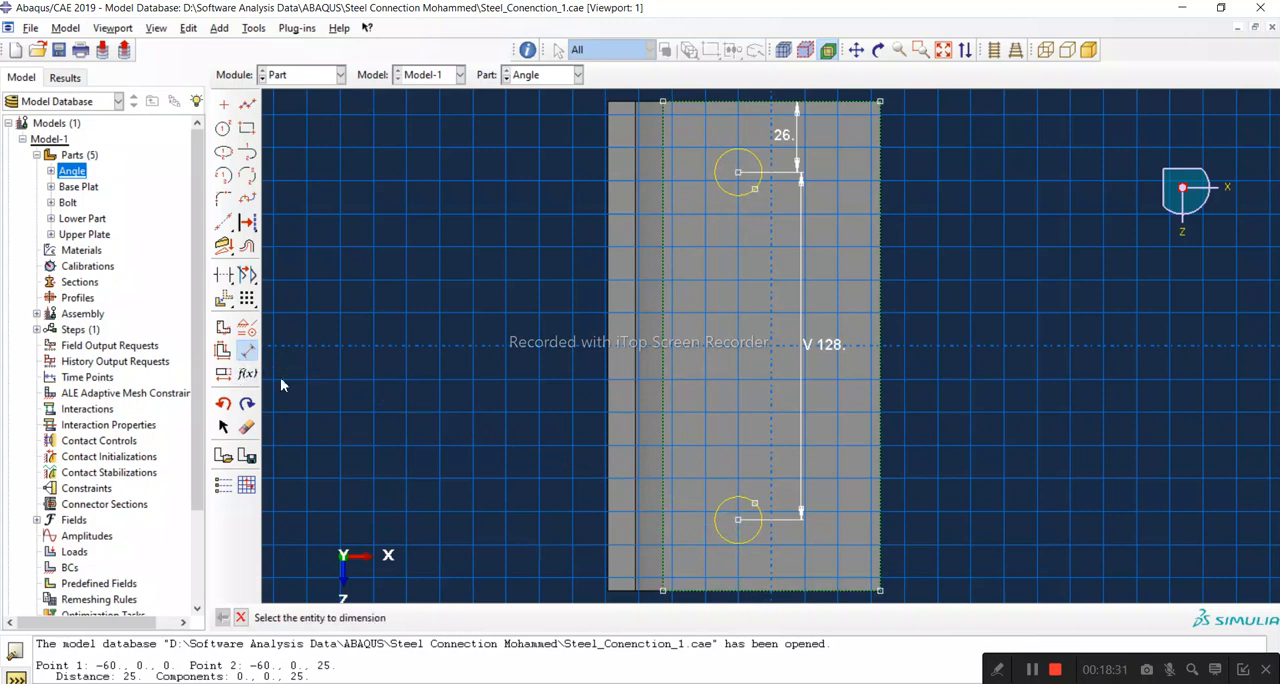
{"action": "scroll", "coordinate": [753, 565], "scroll_direction": "up", "scroll_amount": 3}
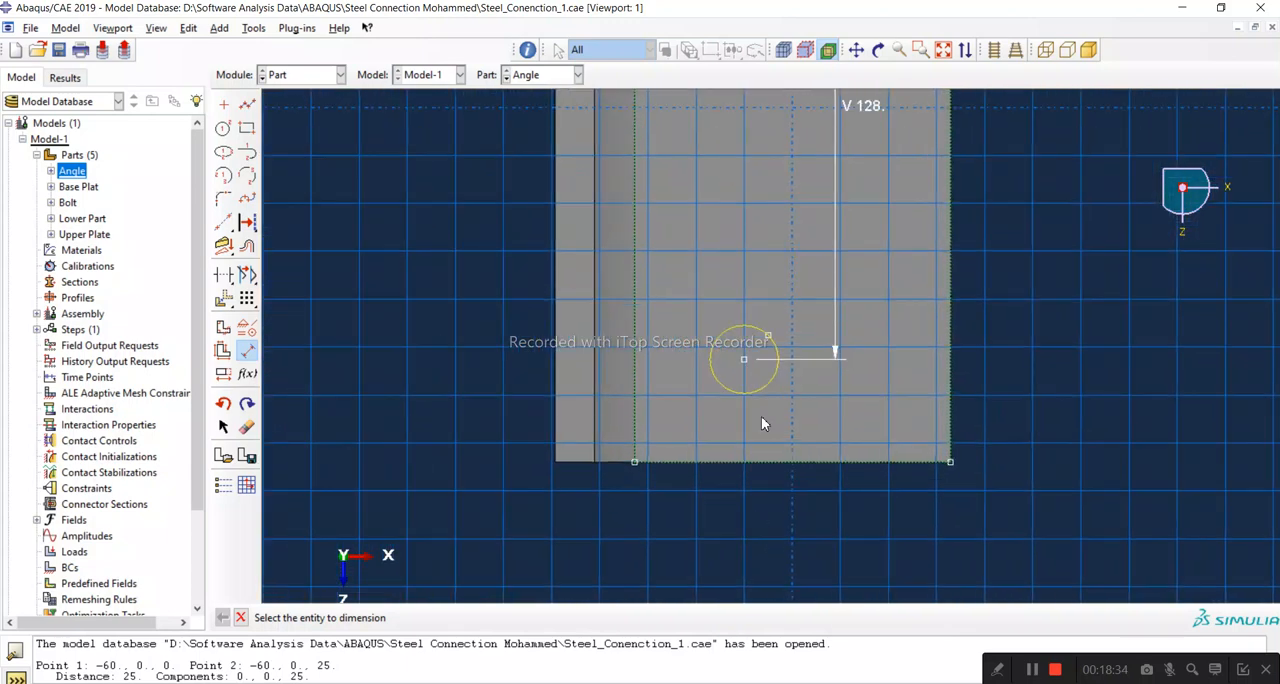
{"action": "left_click", "coordinate": [734, 462]}
{"action": "left_click", "coordinate": [746, 360]}
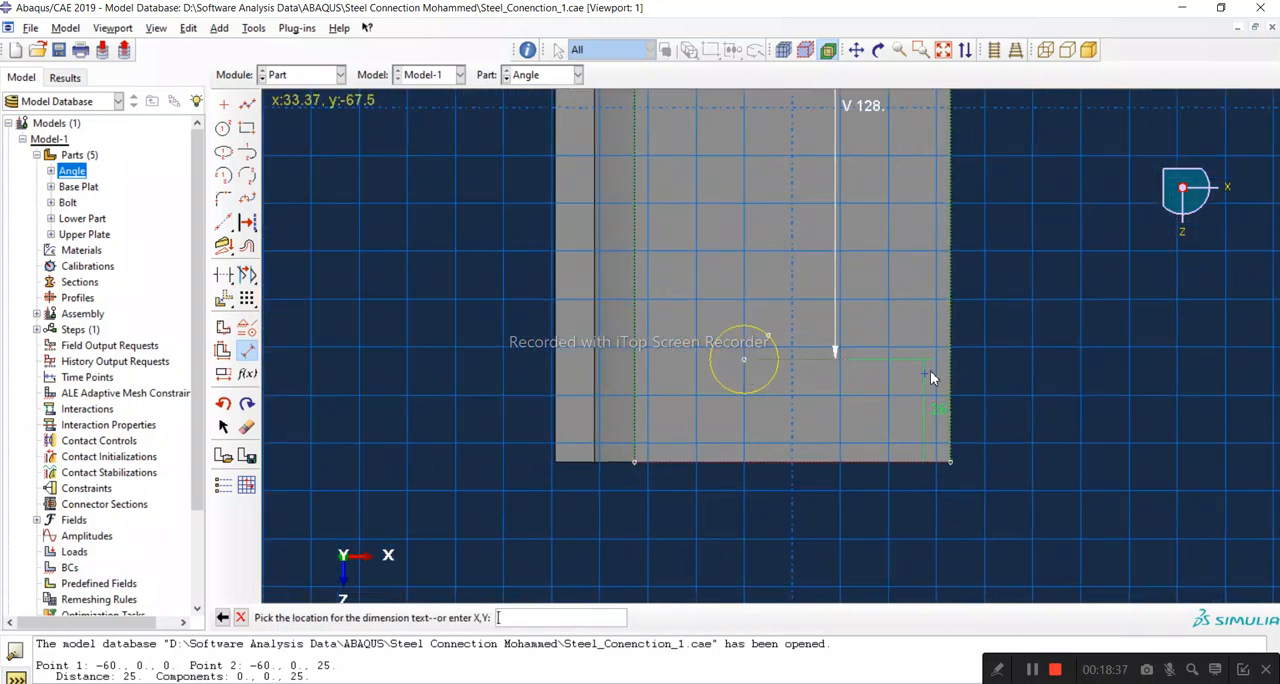
{"action": "left_click", "coordinate": [897, 370]}
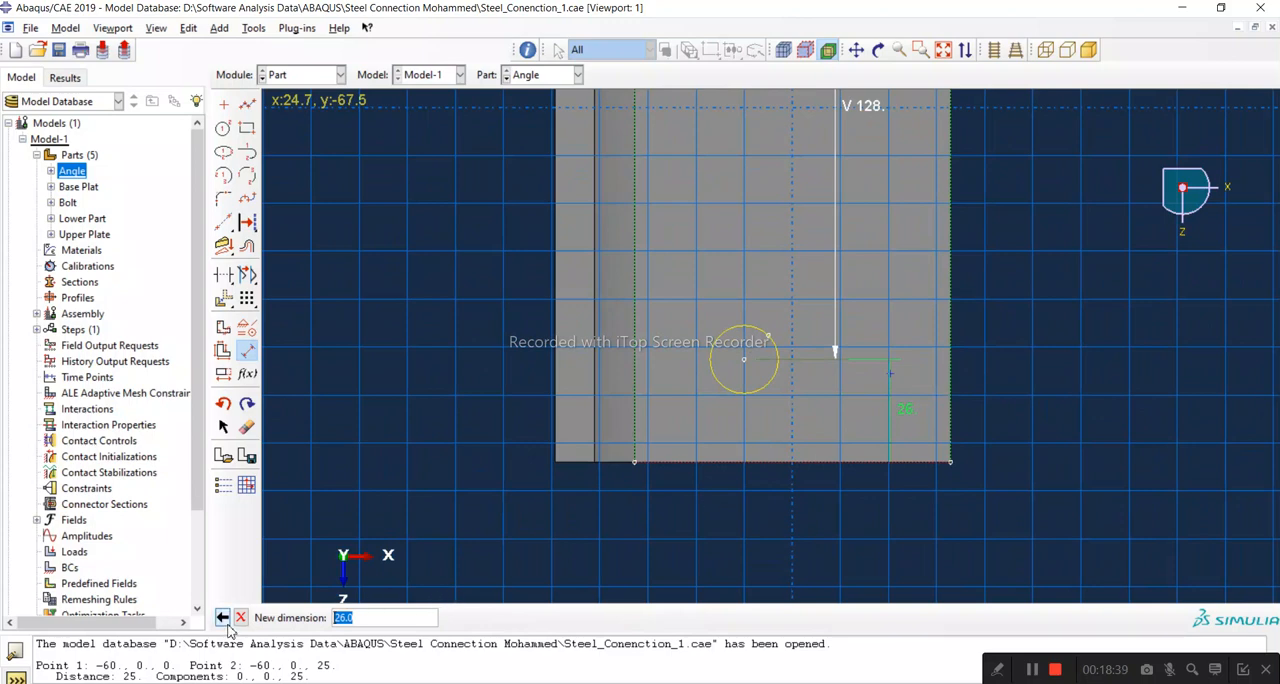
{"action": "left_click", "coordinate": [240, 617]}
{"action": "scroll", "coordinate": [638, 583], "scroll_direction": "down", "scroll_amount": 4}
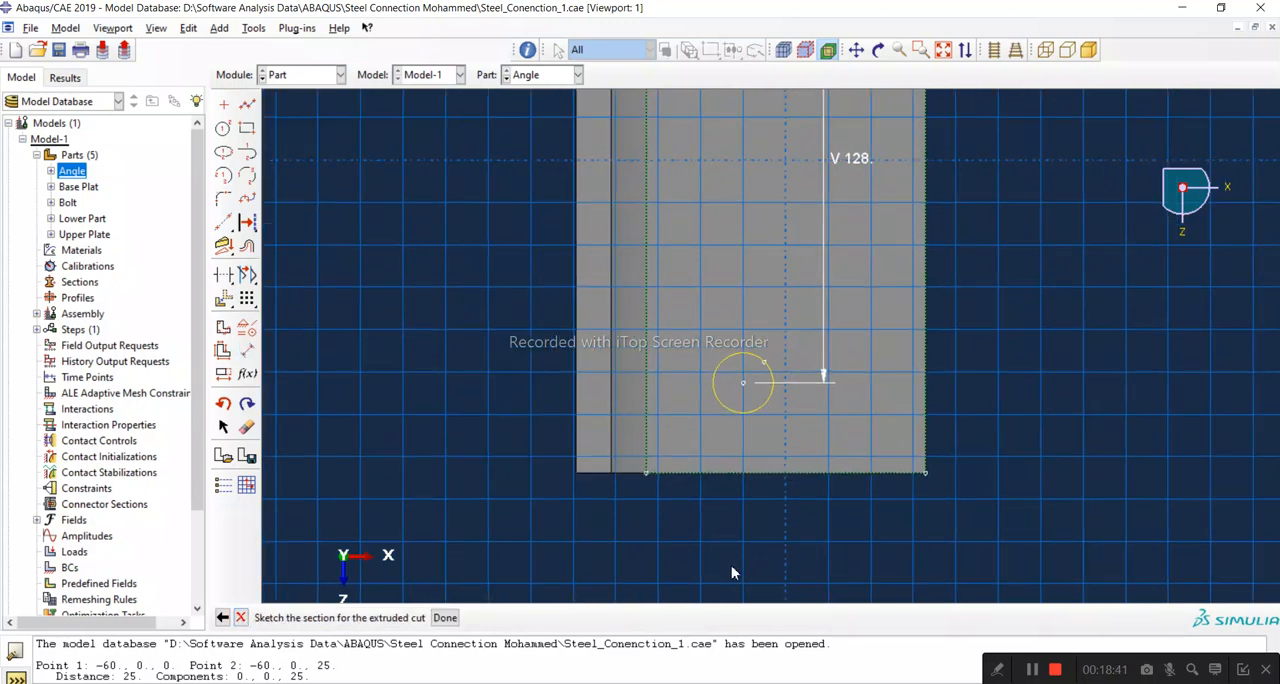
{"action": "scroll", "coordinate": [542, 525], "scroll_direction": "down", "scroll_amount": 1}
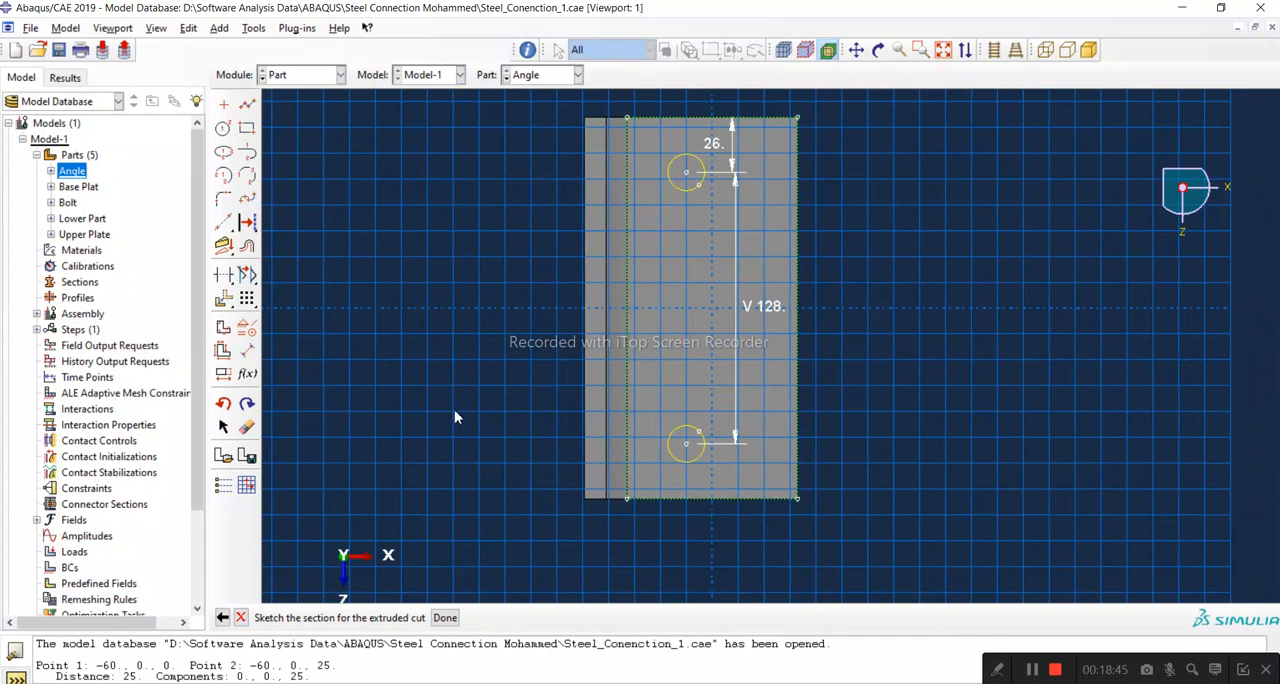
{"action": "scroll", "coordinate": [619, 148], "scroll_direction": "up", "scroll_amount": 4}
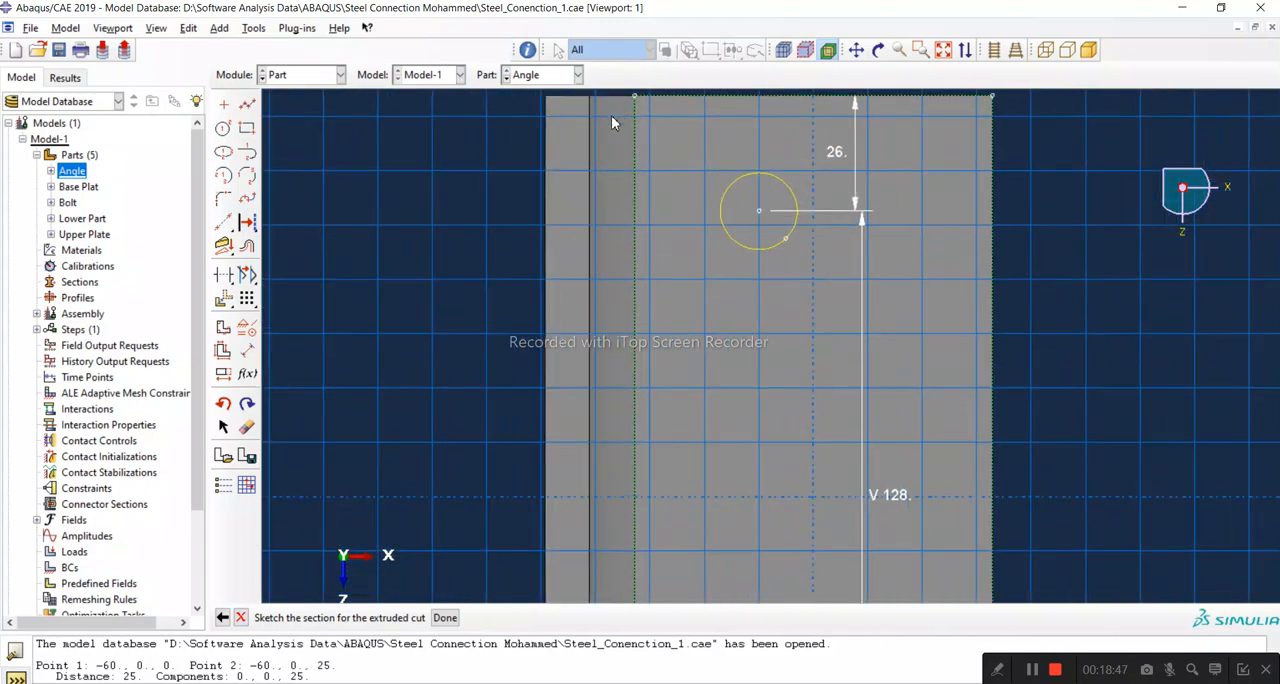
{"action": "scroll", "coordinate": [600, 133], "scroll_direction": "down", "scroll_amount": 4}
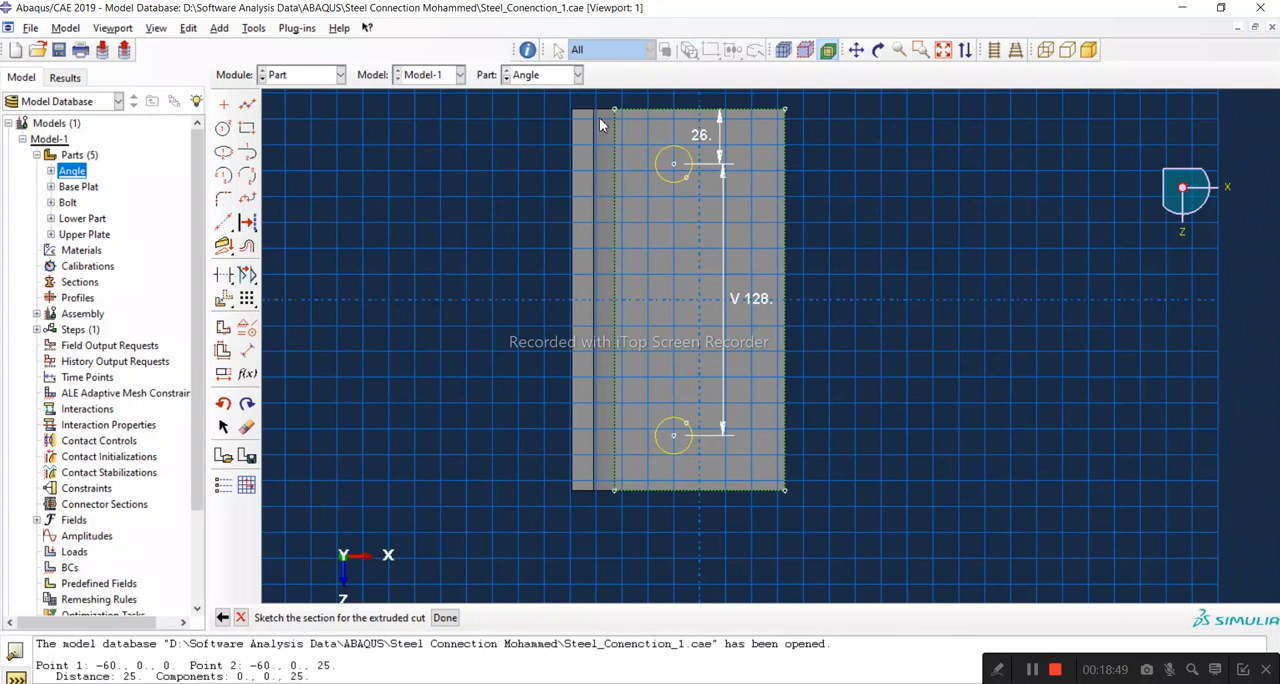
{"action": "scroll", "coordinate": [595, 502], "scroll_direction": "up", "scroll_amount": 6}
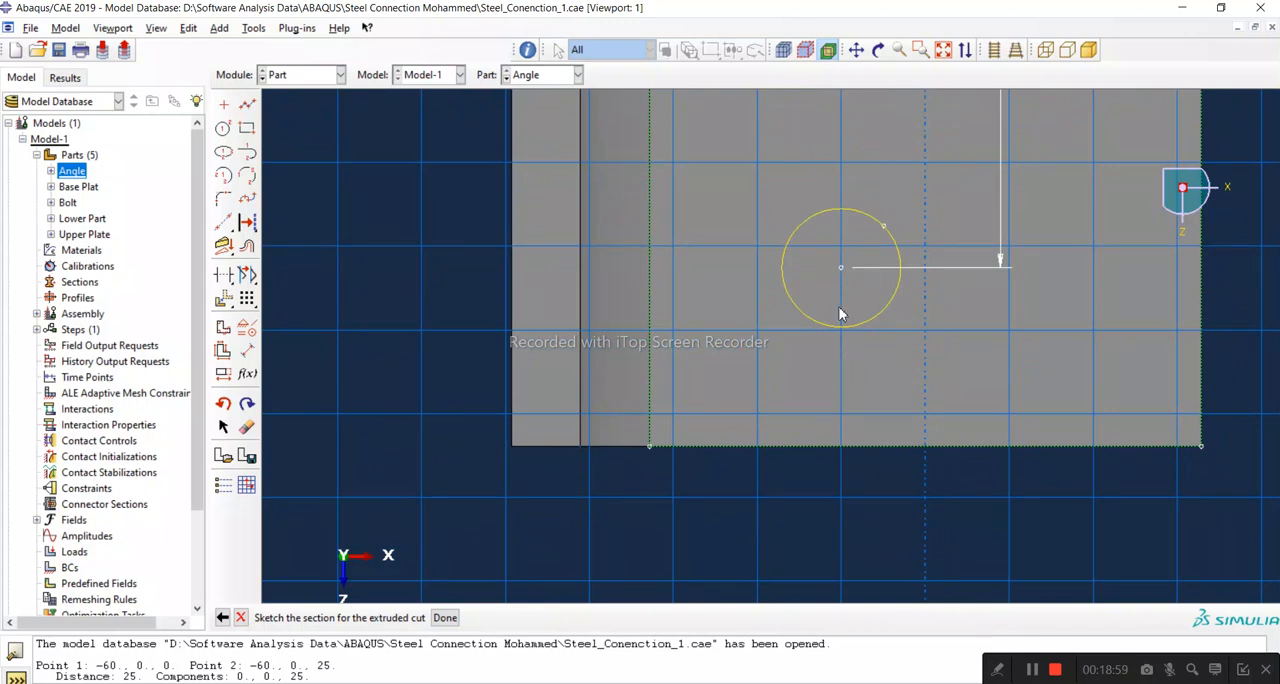
{"action": "scroll", "coordinate": [586, 527], "scroll_direction": "down", "scroll_amount": 2}
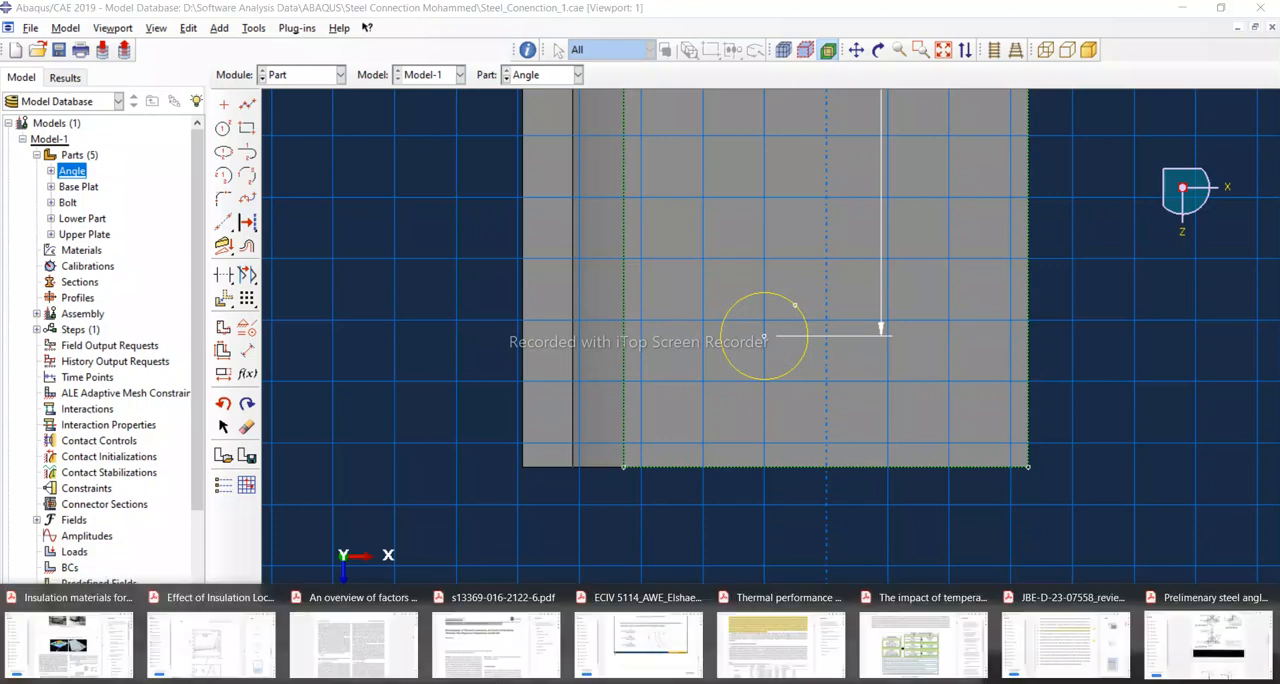
Step: Switch to the preliminary steel angles PDF and browse the plate drawings for the bolt hole positions
{"action": "left_click", "coordinate": [1190, 660]}
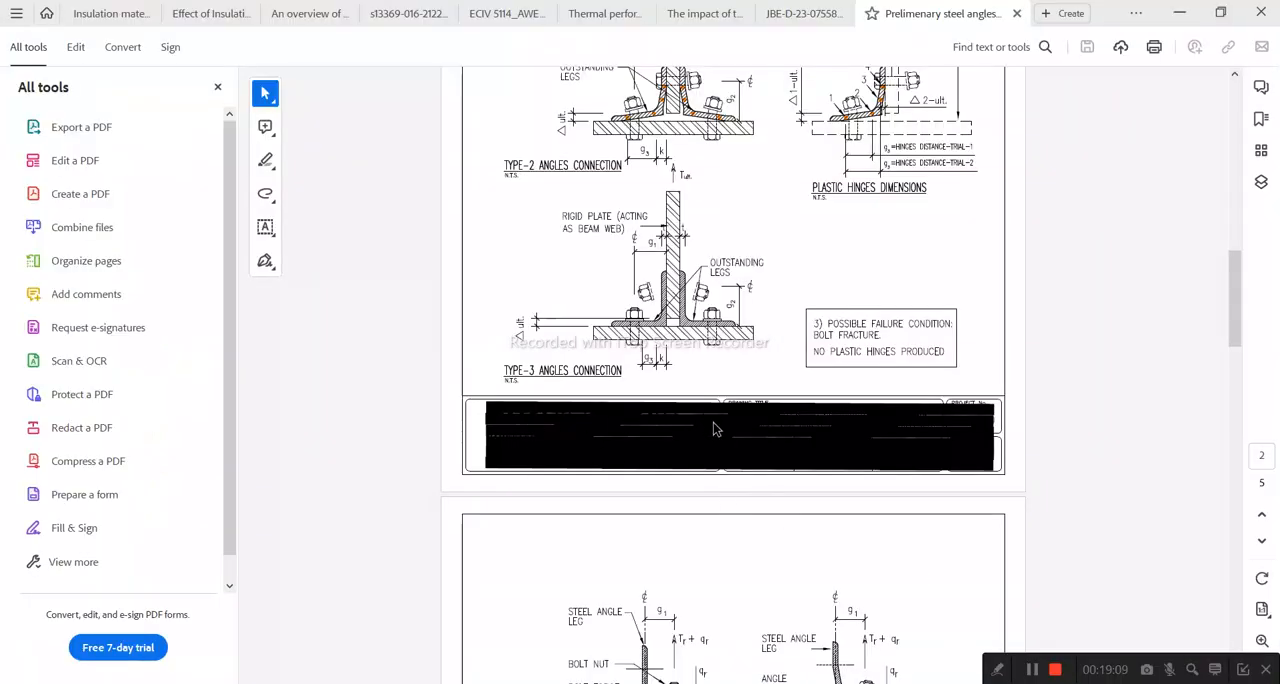
{"action": "scroll", "coordinate": [717, 480], "scroll_direction": "down", "scroll_amount": 15}
{"action": "scroll", "coordinate": [715, 489], "scroll_direction": "down", "scroll_amount": 10}
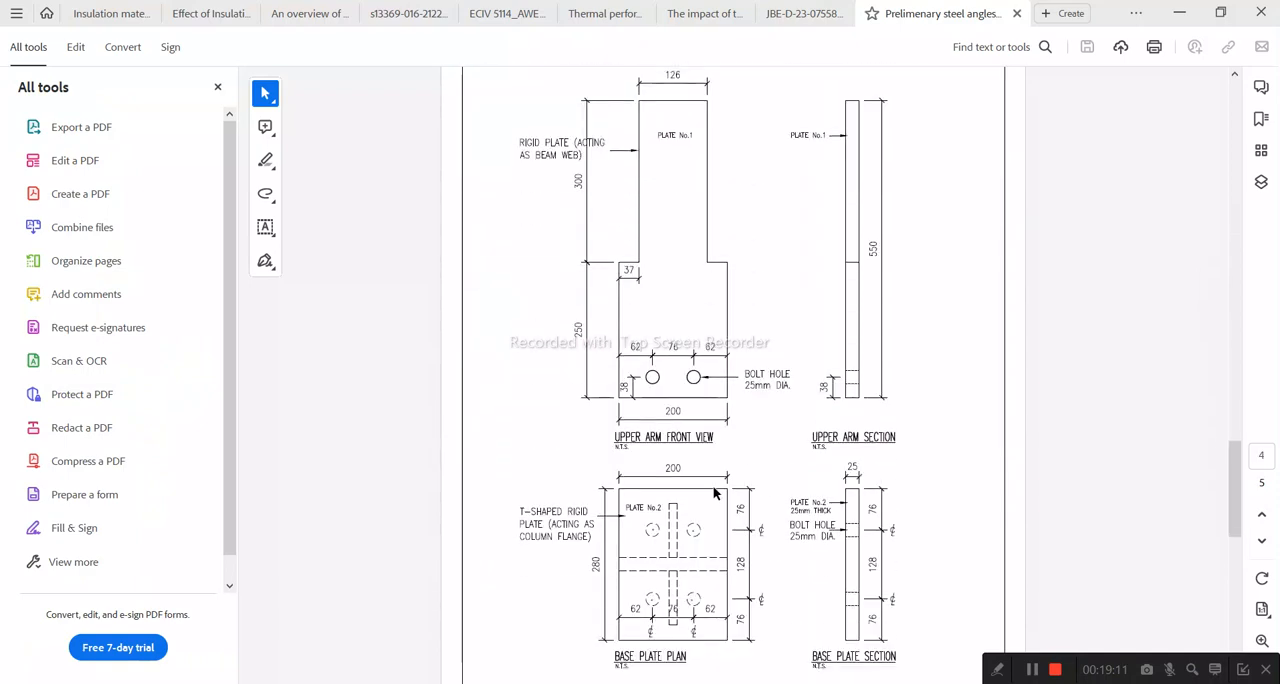
{"action": "scroll", "coordinate": [709, 486], "scroll_direction": "up", "scroll_amount": 4}
{"action": "scroll", "coordinate": [703, 495], "scroll_direction": "down", "scroll_amount": 3}
{"action": "scroll", "coordinate": [704, 507], "scroll_direction": "down", "scroll_amount": 2}
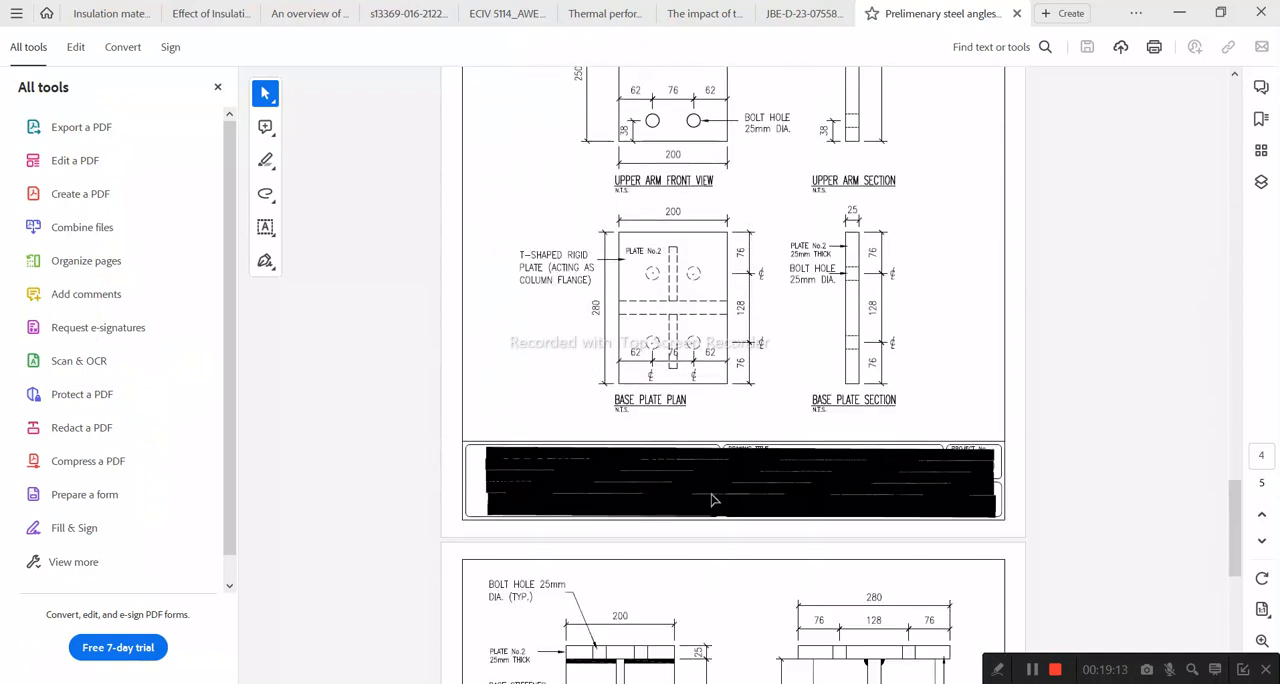
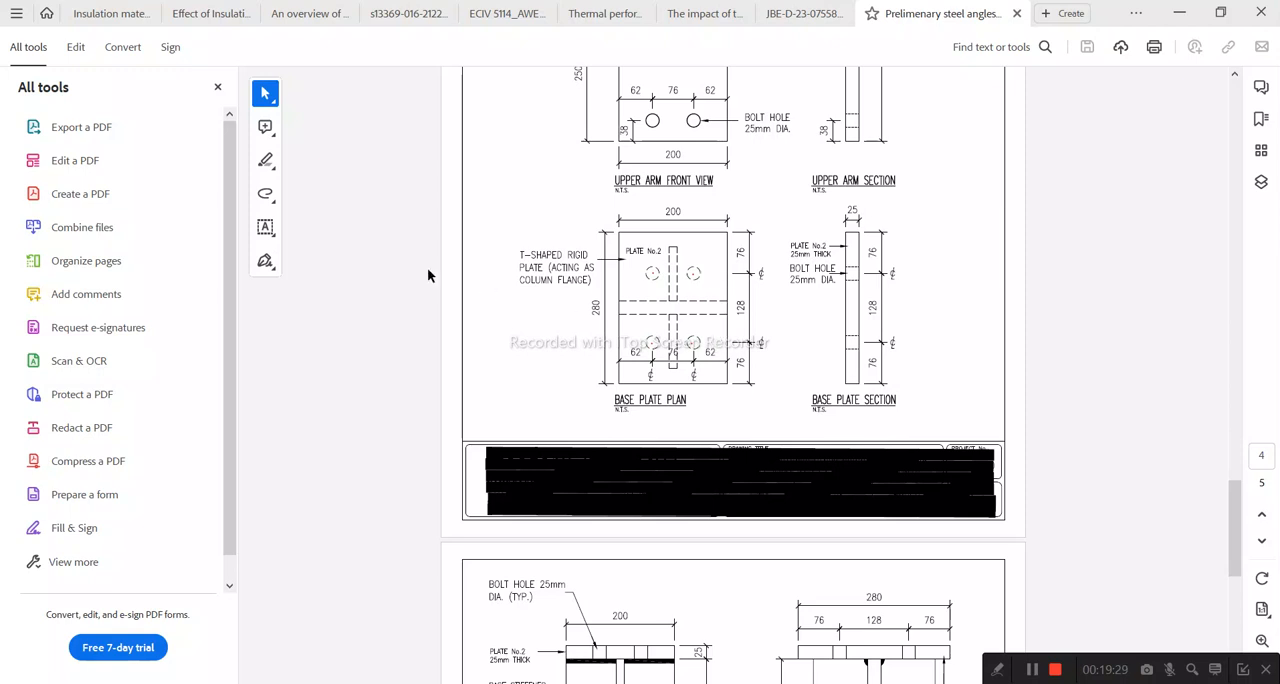
Step: Mark the bolt hole spacing on the base plate plan with freehand strokes, undoing each one, and return to the Select tool
{"action": "left_click", "coordinate": [267, 196]}
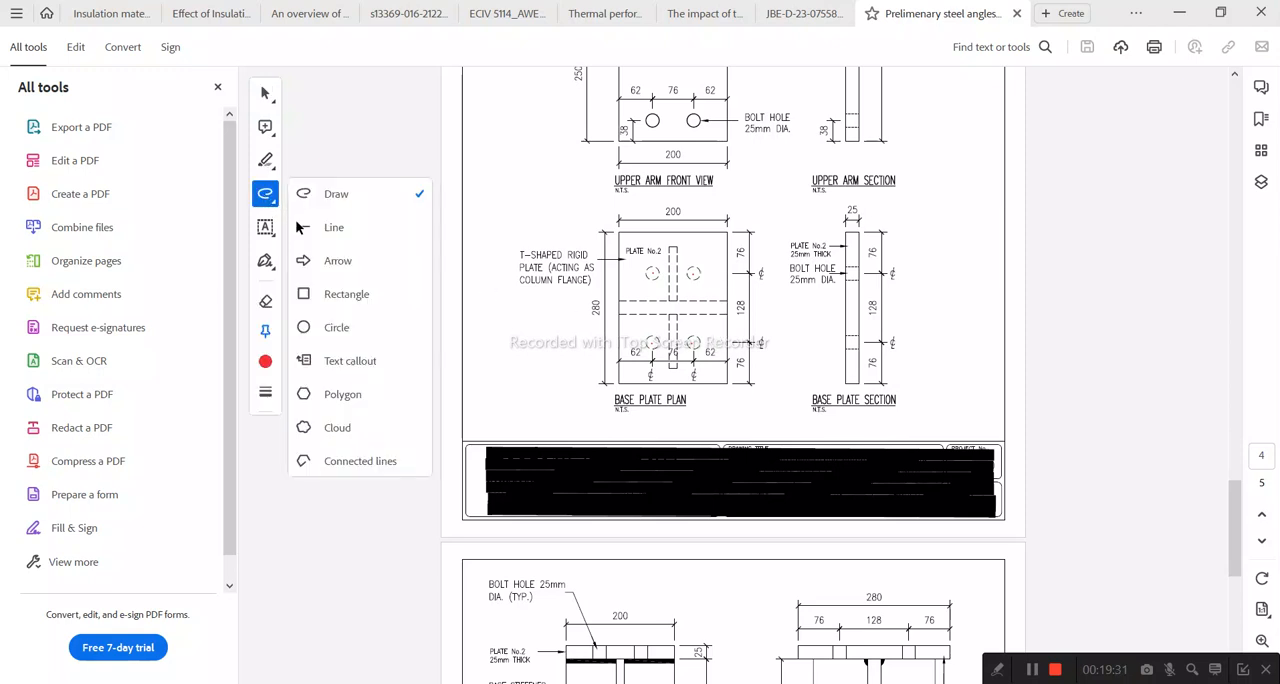
{"action": "left_click", "coordinate": [398, 205]}
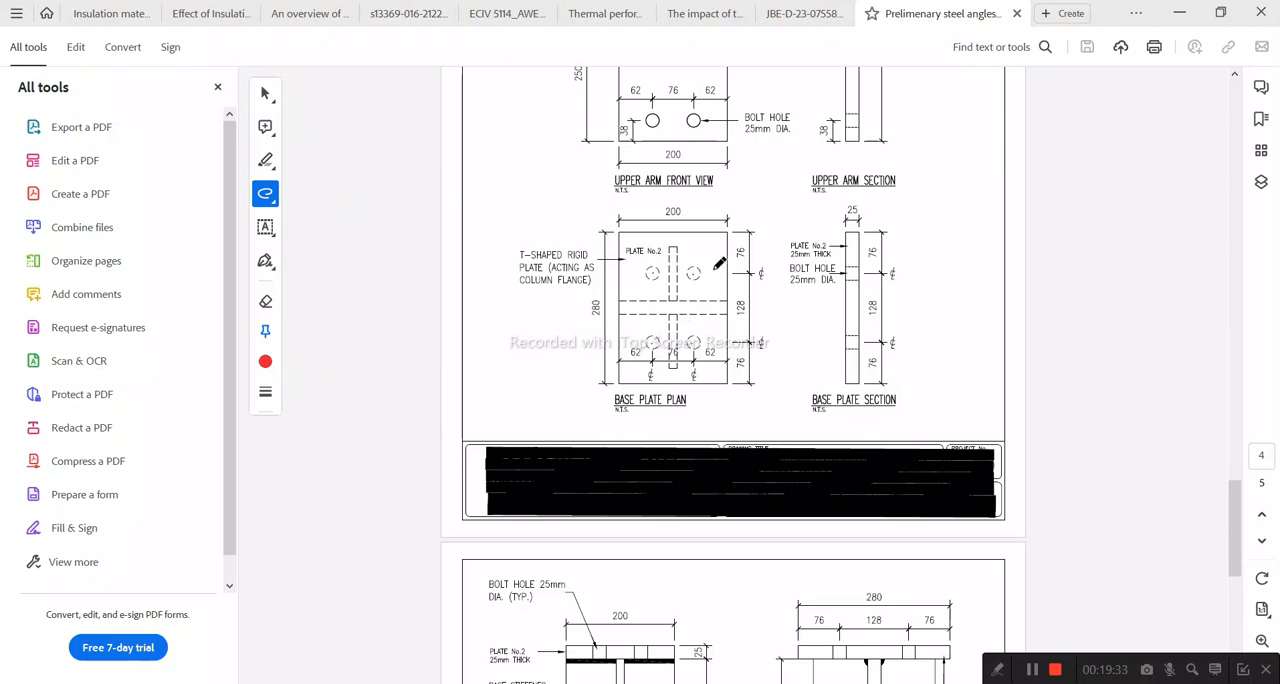
{"action": "left_click_drag", "start_coordinate": [713, 256], "coordinate": [706, 342]}
{"action": "key", "text": "ctrl+z"}
{"action": "left_click_drag", "start_coordinate": [714, 262], "coordinate": [716, 350]}
{"action": "key", "text": "ctrl+z"}
{"action": "left_click", "coordinate": [265, 93]}
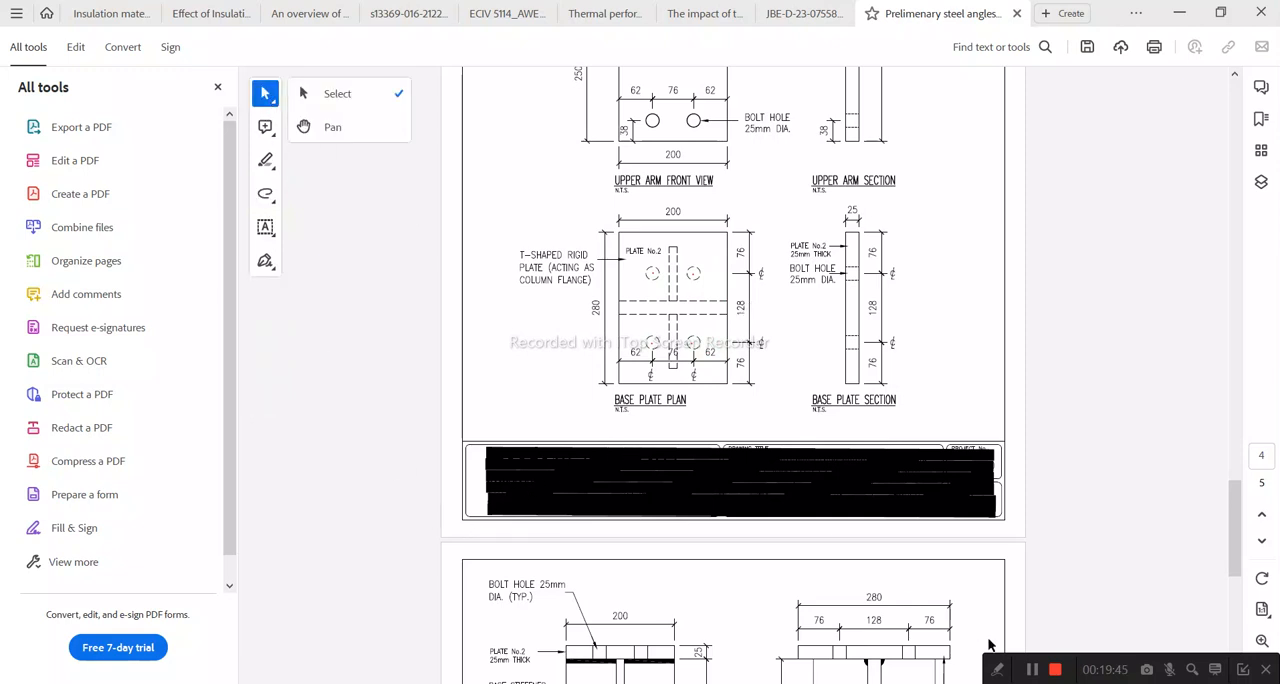
Step: Switch to Abaqus, cancel the distance query, and open an extruded-cut sketch on the horizontal leg's upper face with its outer long edge vertical on the right
{"action": "key", "text": "alt+Tab"}
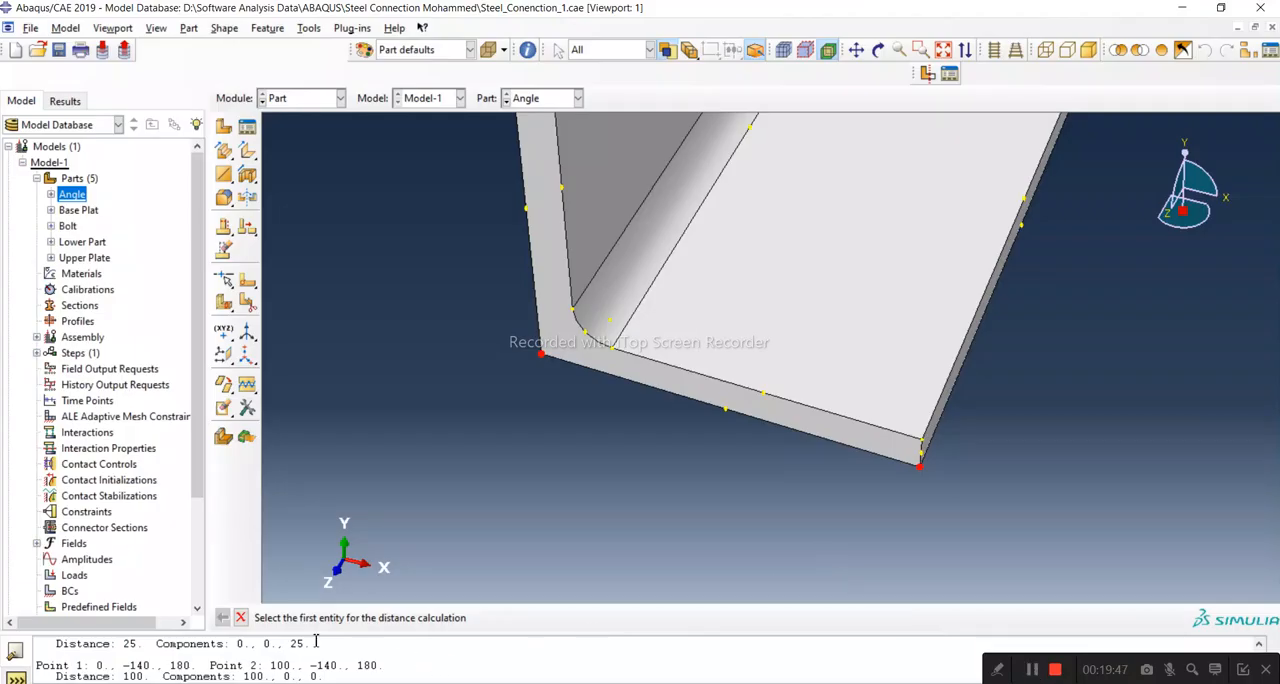
{"action": "key", "text": "Escape"}
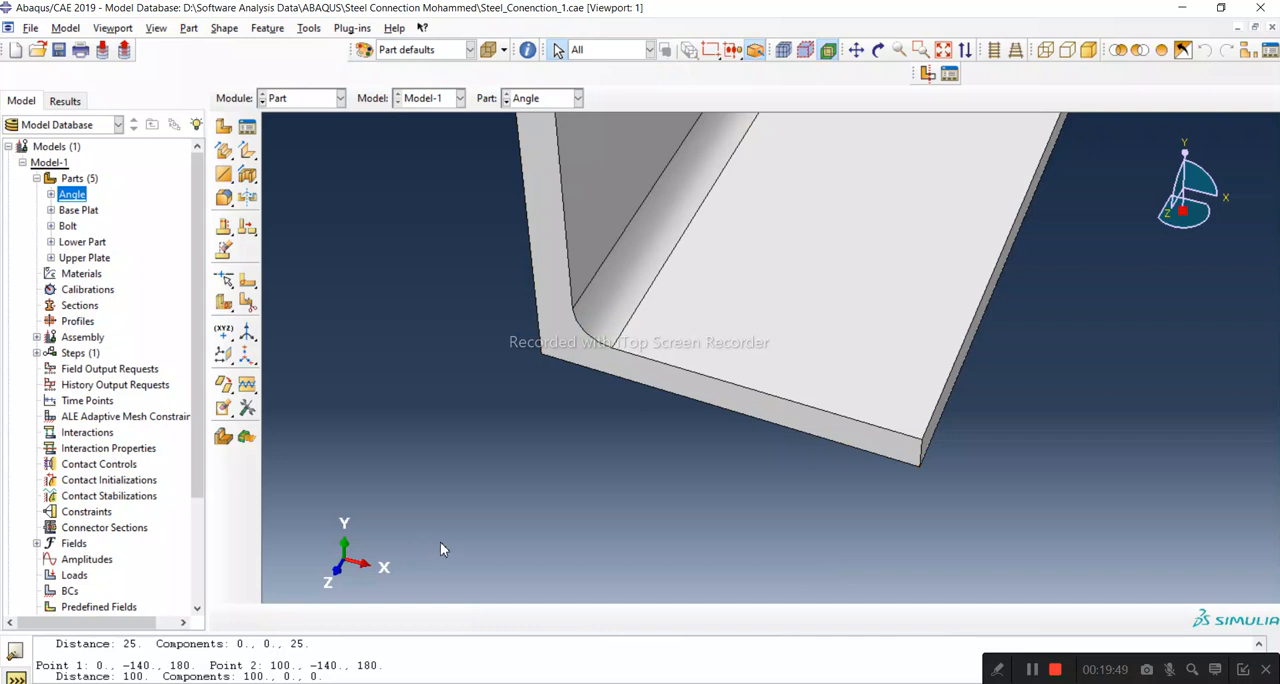
{"action": "scroll", "coordinate": [728, 527], "scroll_direction": "down", "scroll_amount": 1}
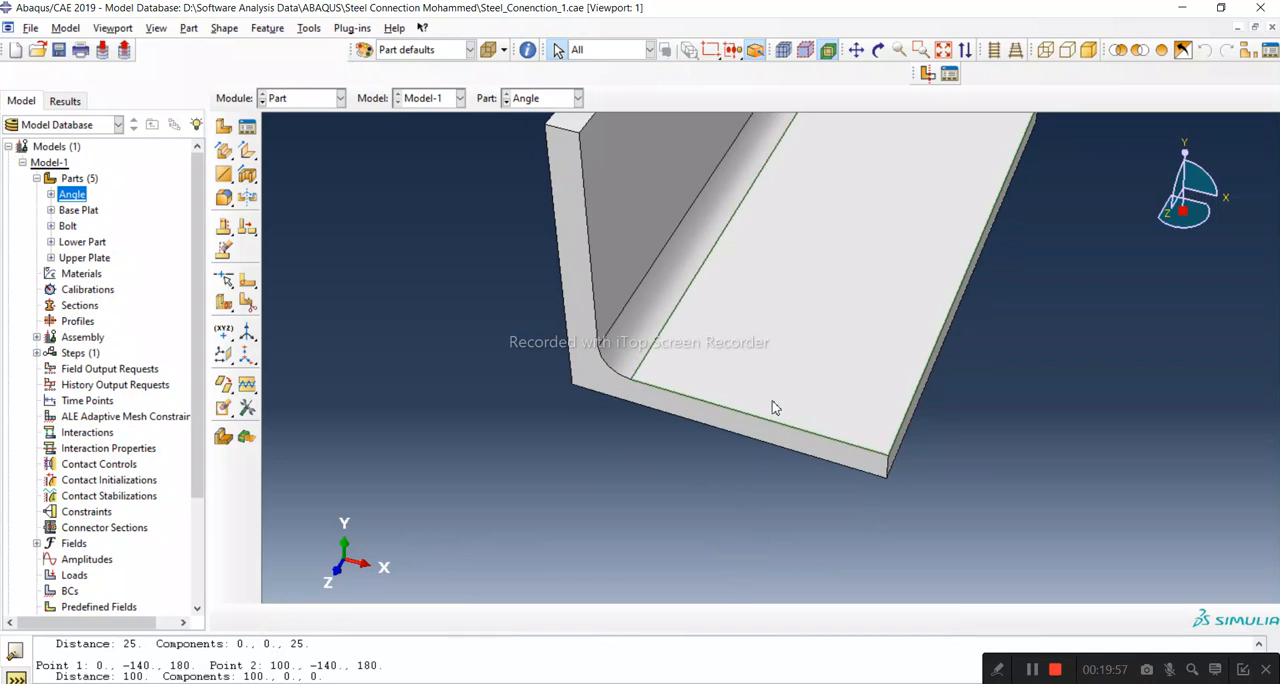
{"action": "scroll", "coordinate": [651, 531], "scroll_direction": "down", "scroll_amount": 2}
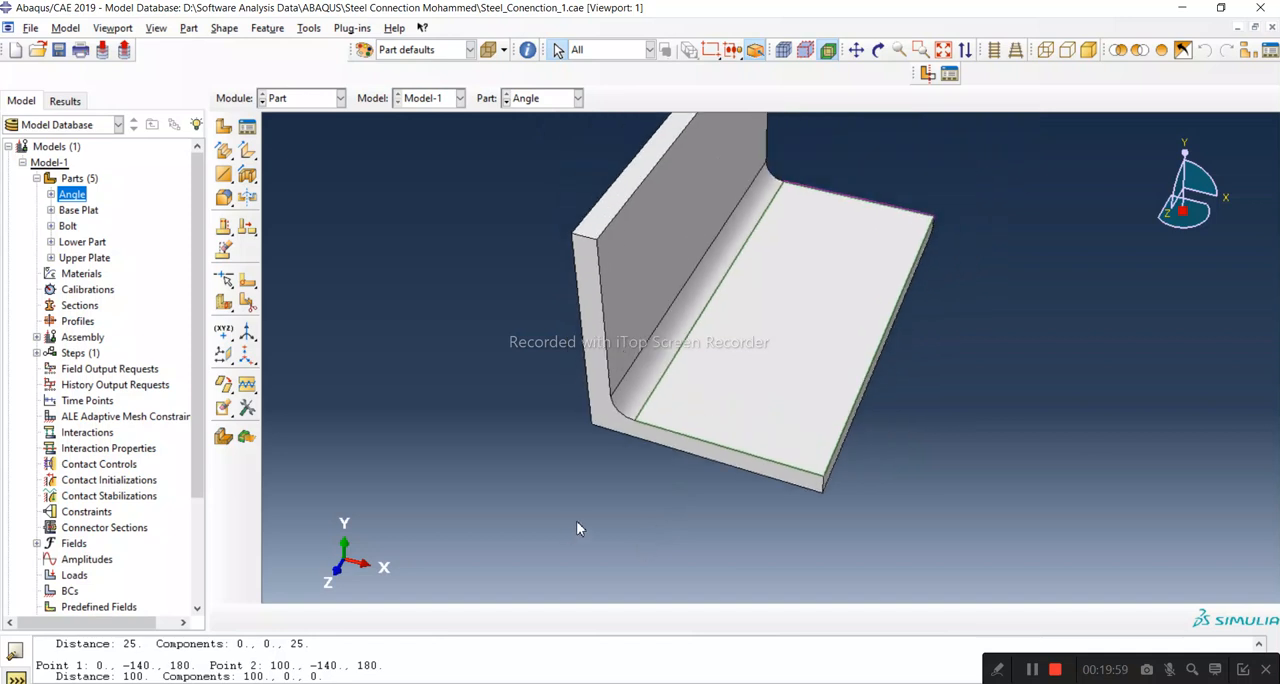
{"action": "left_click", "coordinate": [245, 178]}
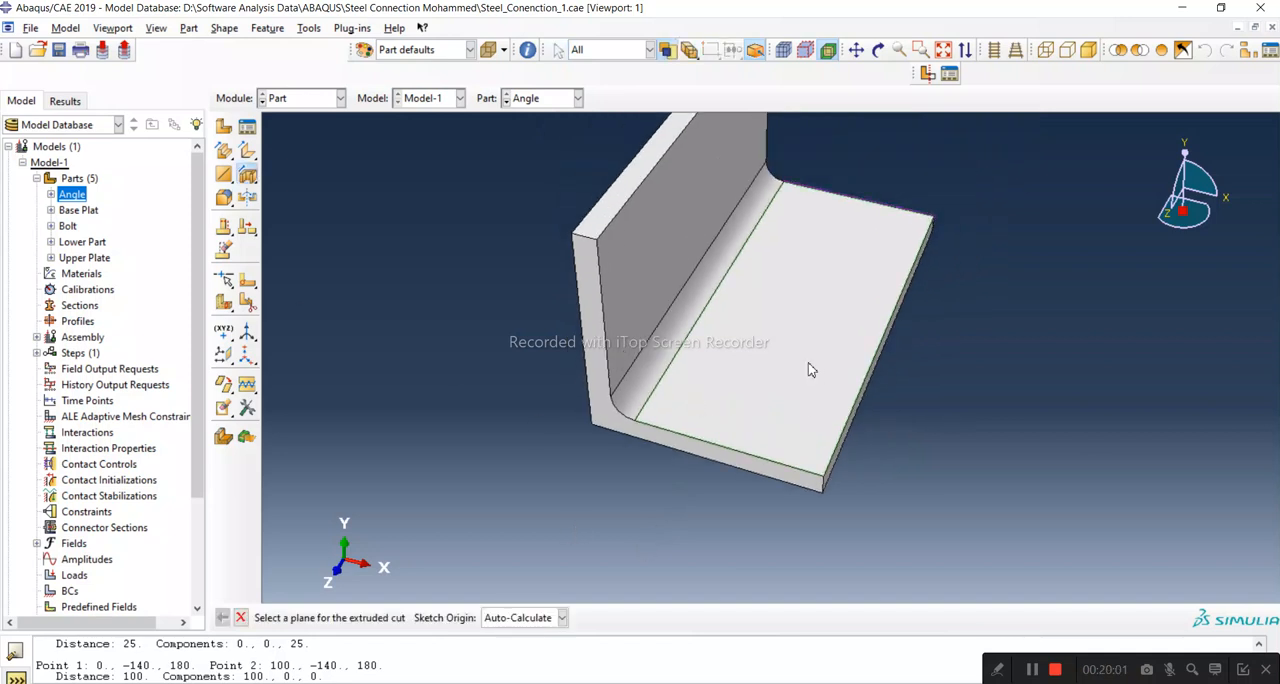
{"action": "left_click", "coordinate": [811, 373]}
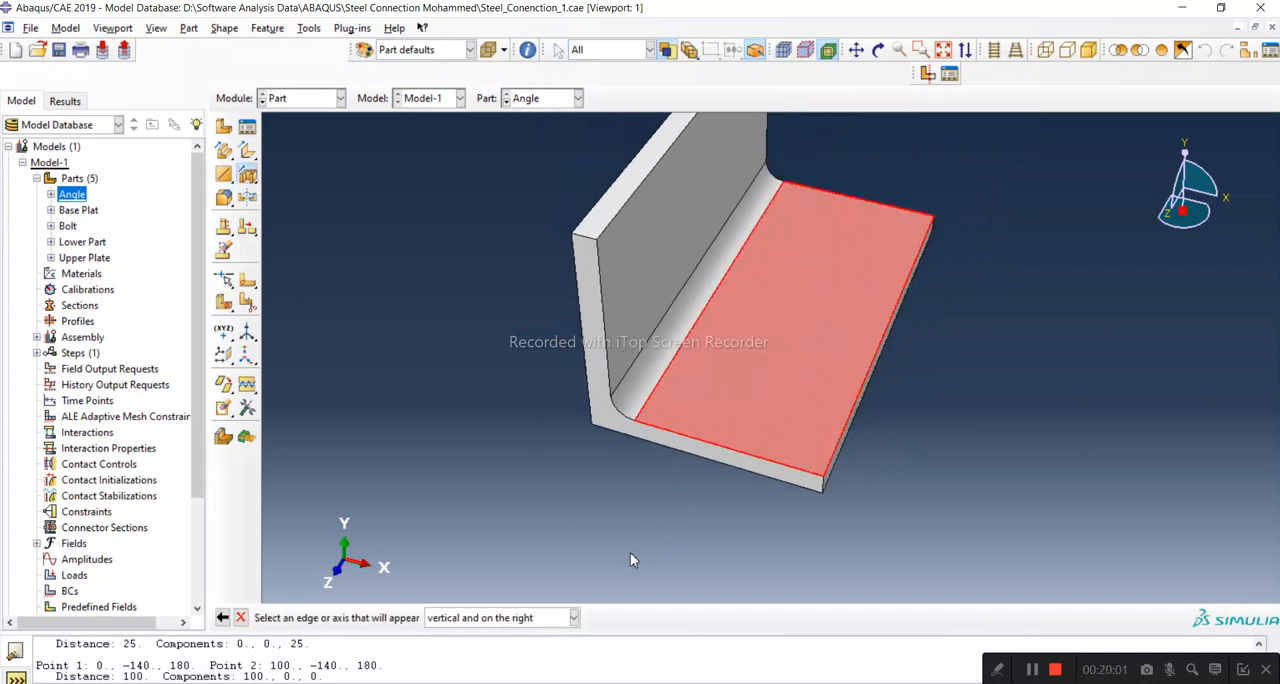
{"action": "left_click", "coordinate": [837, 447]}
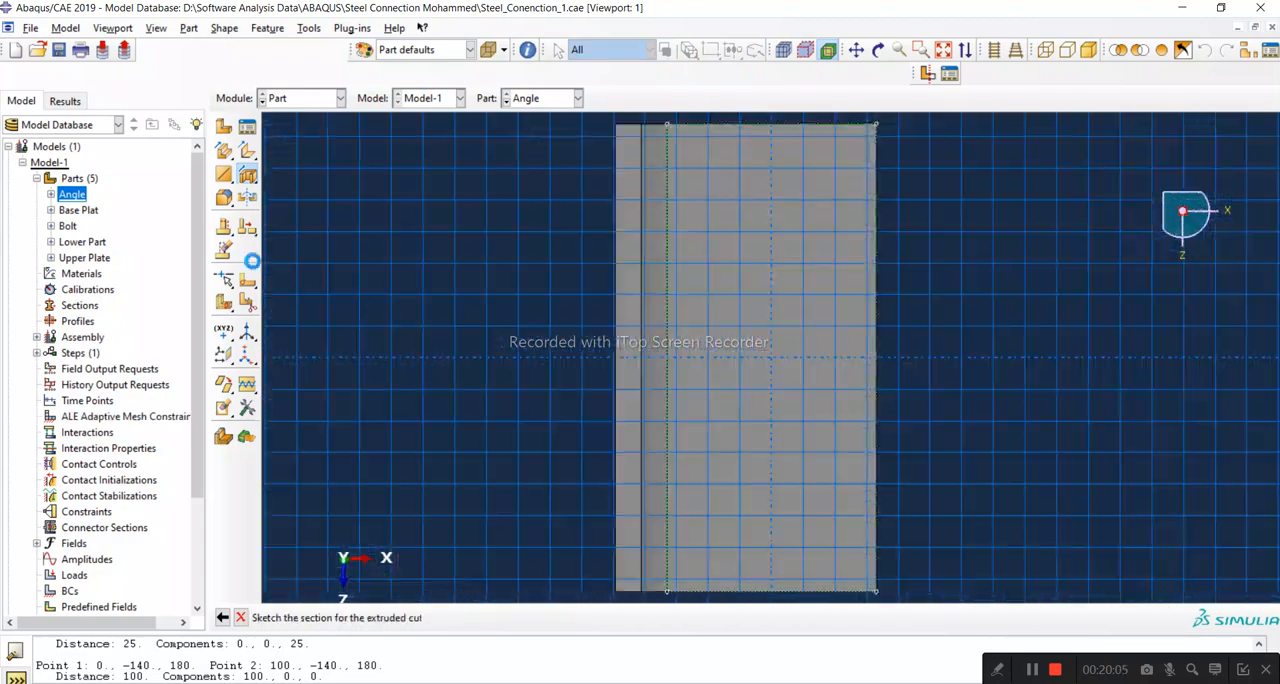
Step: Sketch two circles one above the other near the leg's ends, the upper about 8.6 mm and the lower about 12.9 mm in radius
{"action": "left_click", "coordinate": [223, 128]}
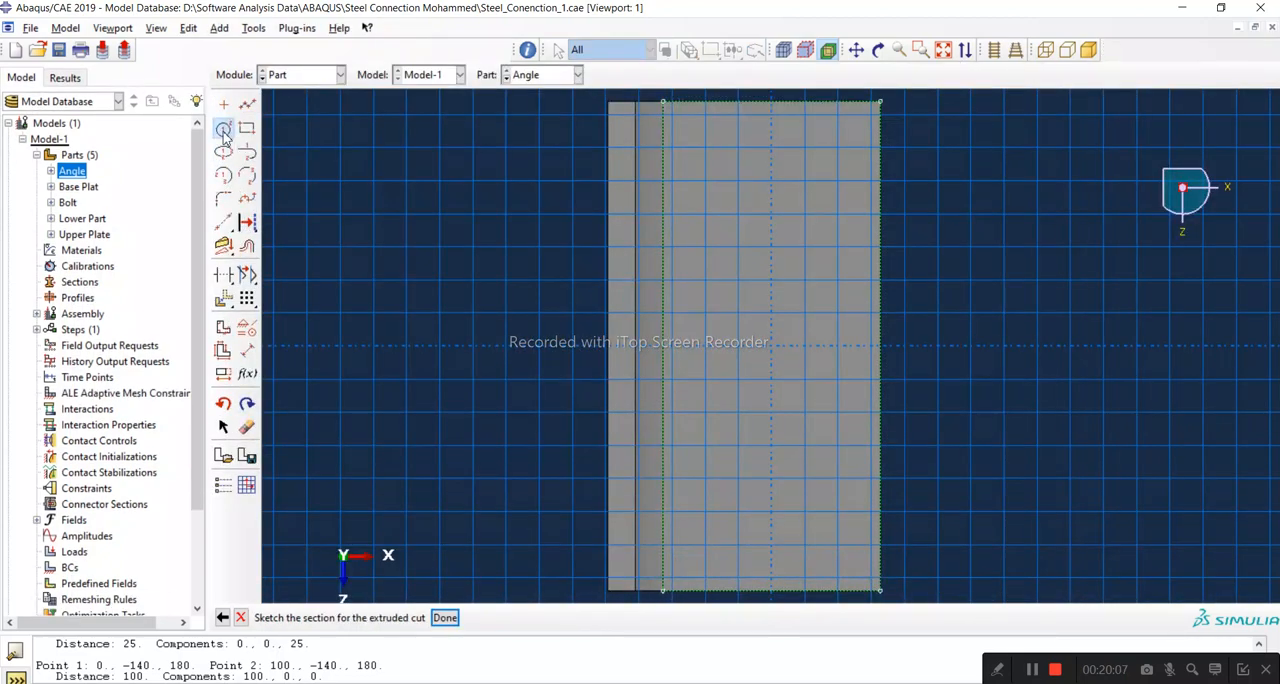
{"action": "left_click", "coordinate": [750, 174]}
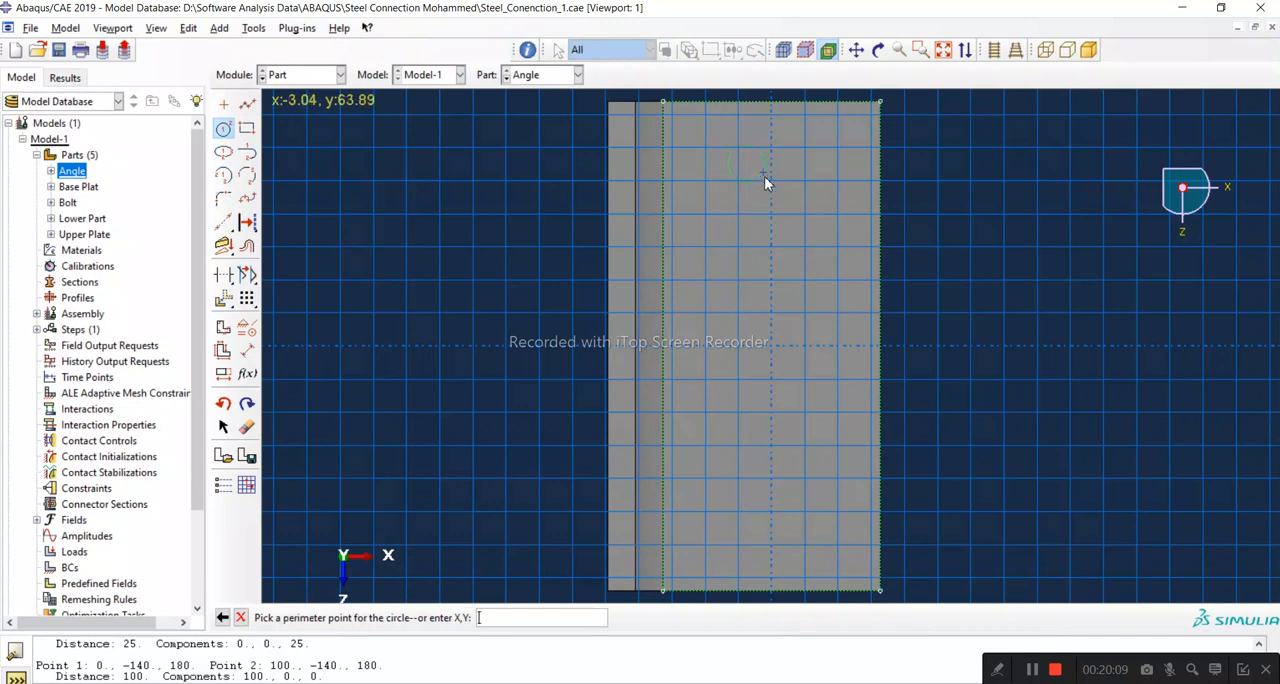
{"action": "left_click", "coordinate": [746, 503]}
{"action": "left_click", "coordinate": [768, 525]}
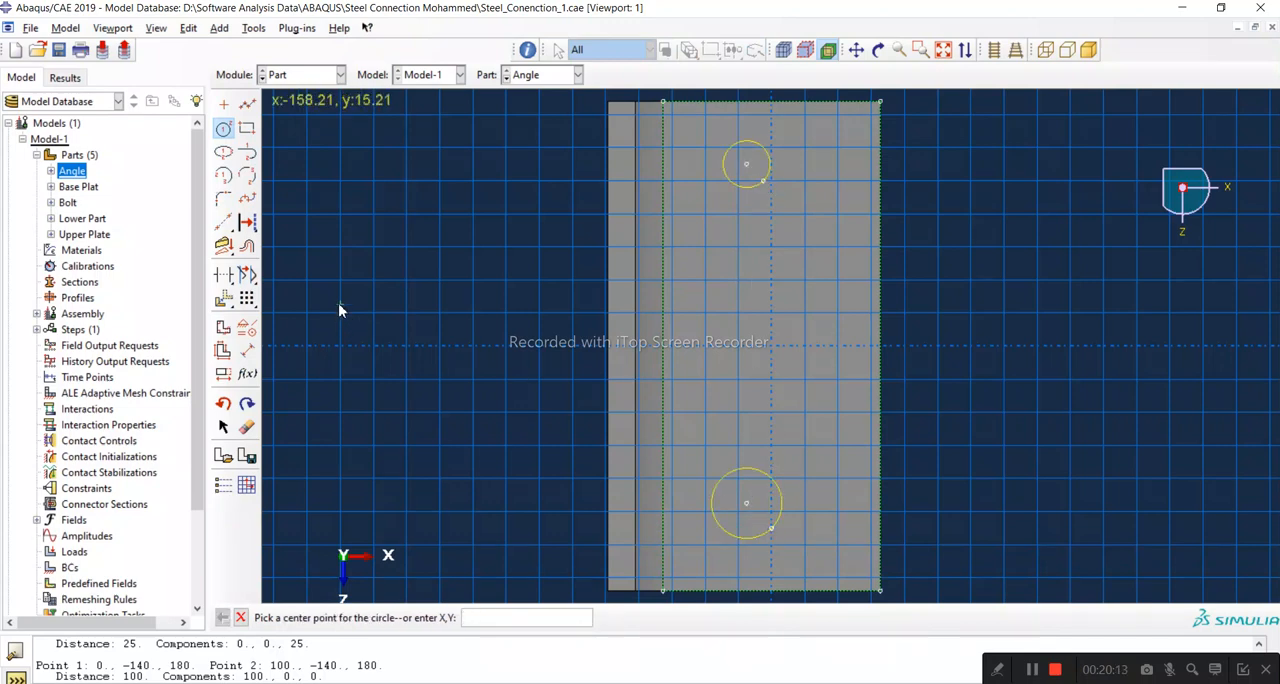
Step: Dimension the radius of both circles as 12.5 mm
{"action": "left_click", "coordinate": [247, 352]}
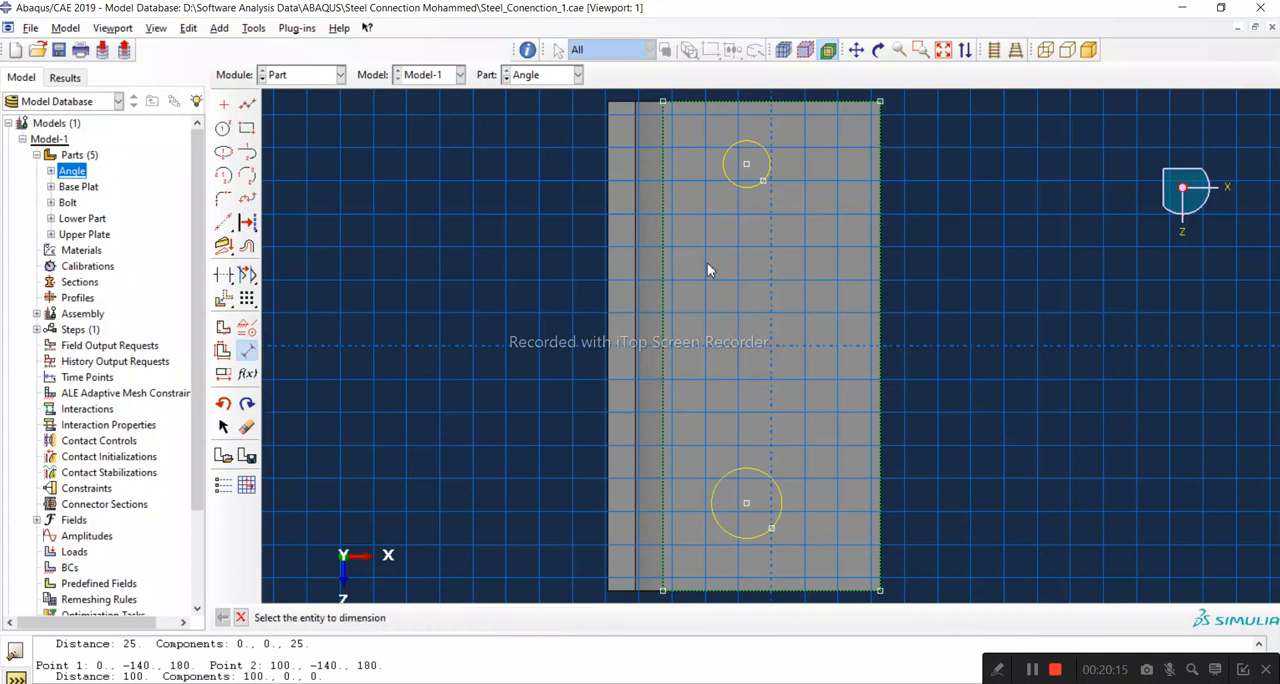
{"action": "left_click", "coordinate": [770, 163]}
{"action": "left_click", "coordinate": [822, 159]}
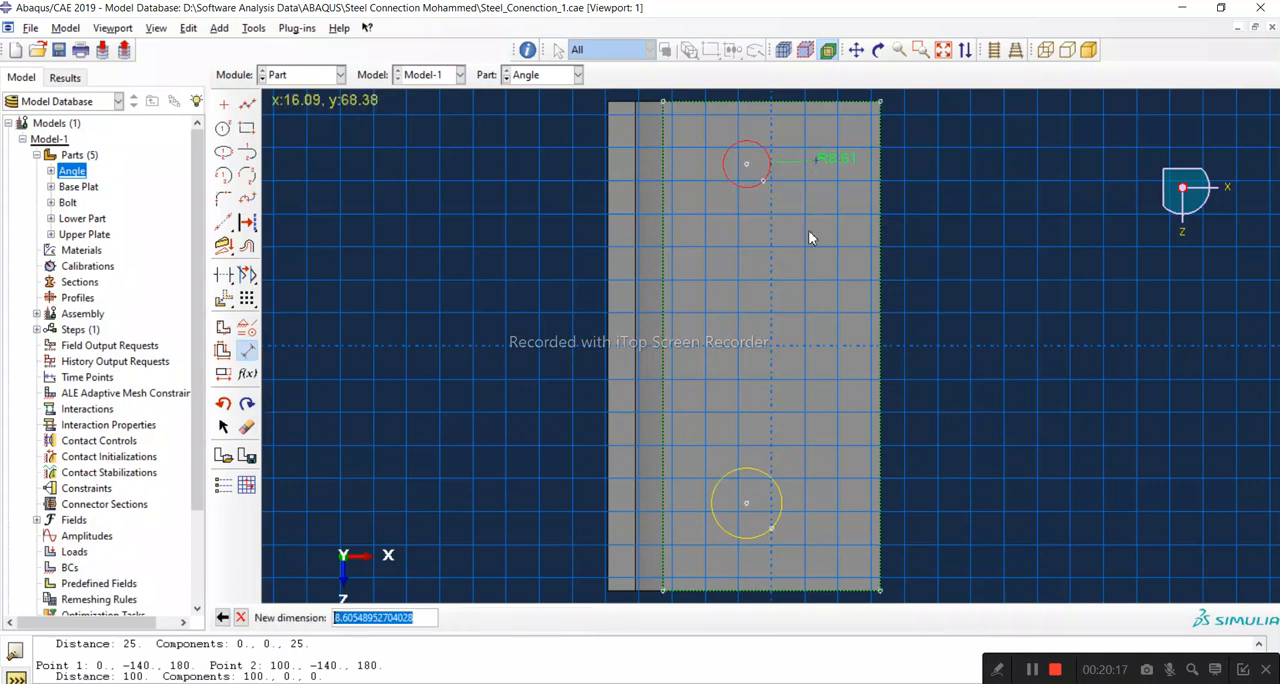
{"action": "type", "text": "12.5"}
{"action": "key", "text": "Return"}
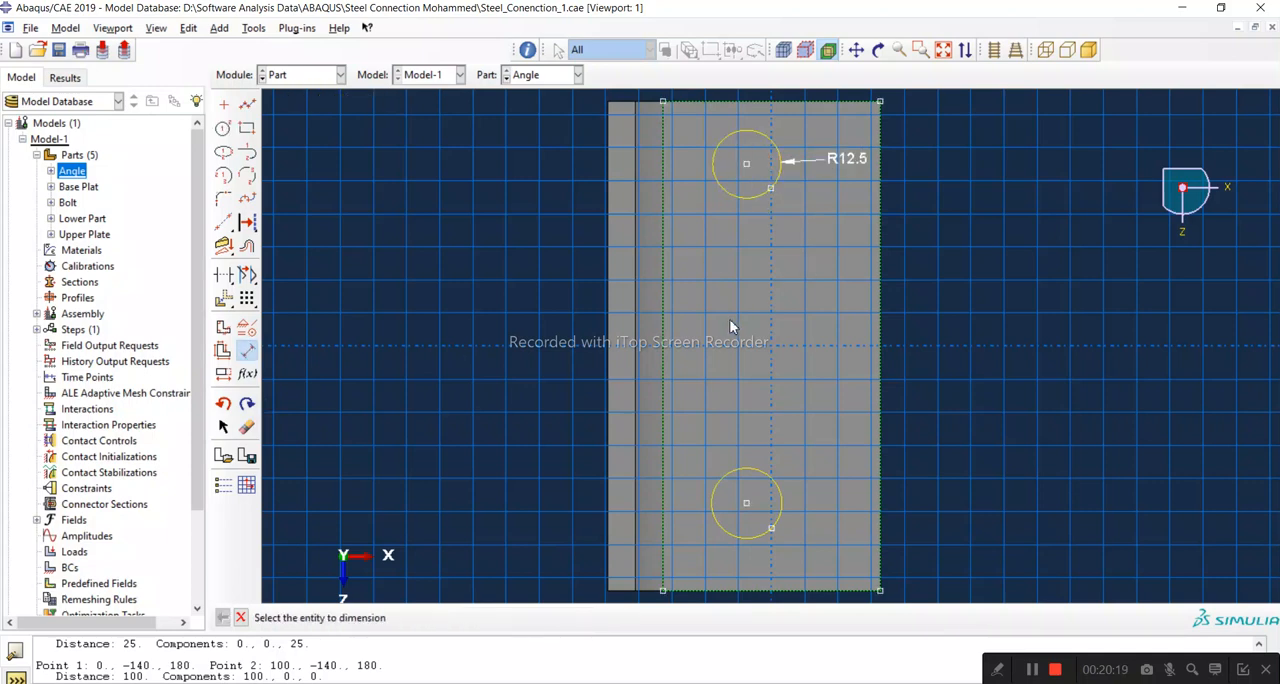
{"action": "left_click", "coordinate": [785, 505]}
{"action": "left_click", "coordinate": [826, 505]}
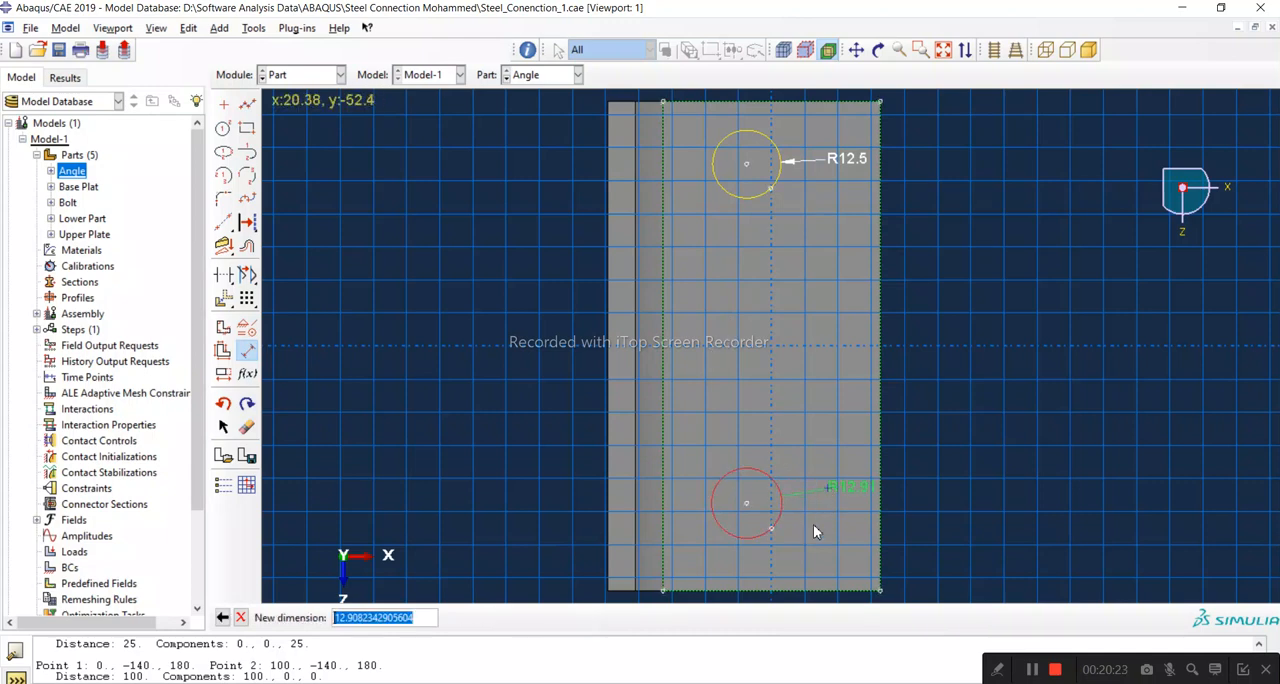
{"action": "type", "text": "12.5"}
{"action": "key", "text": "Return"}
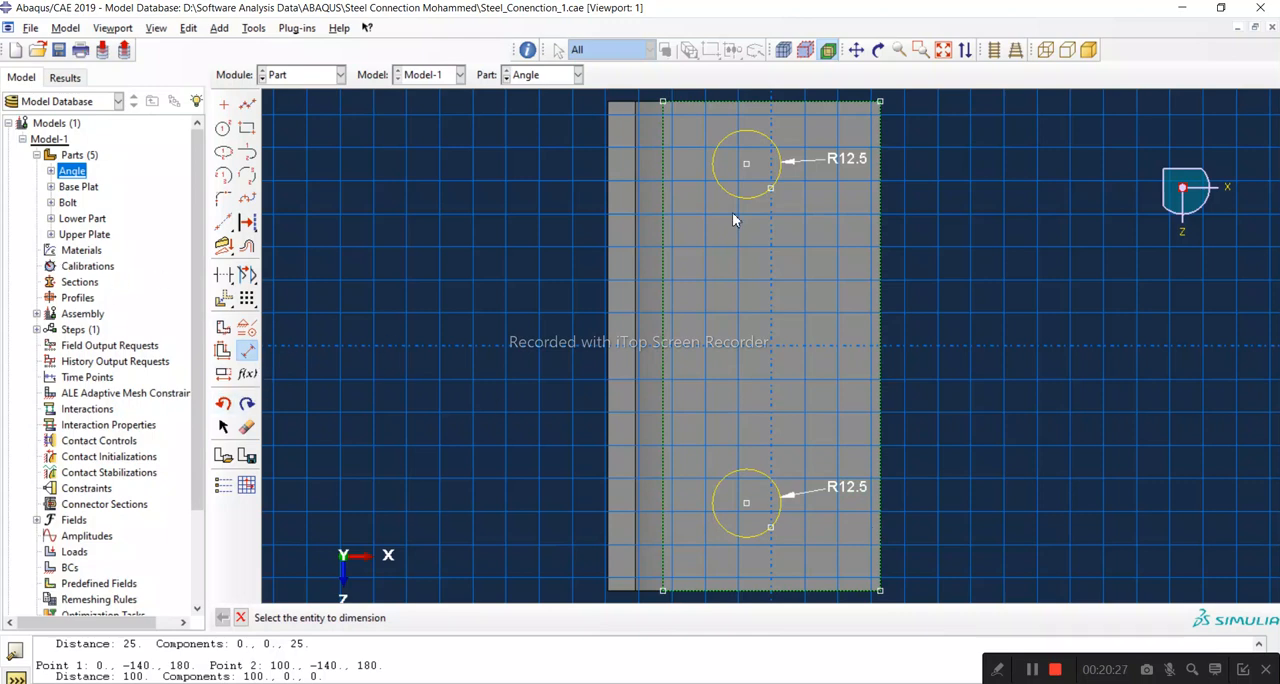
Step: Dimension the upper circle's centre 26 mm from the leg's upper edge
{"action": "left_click", "coordinate": [744, 113]}
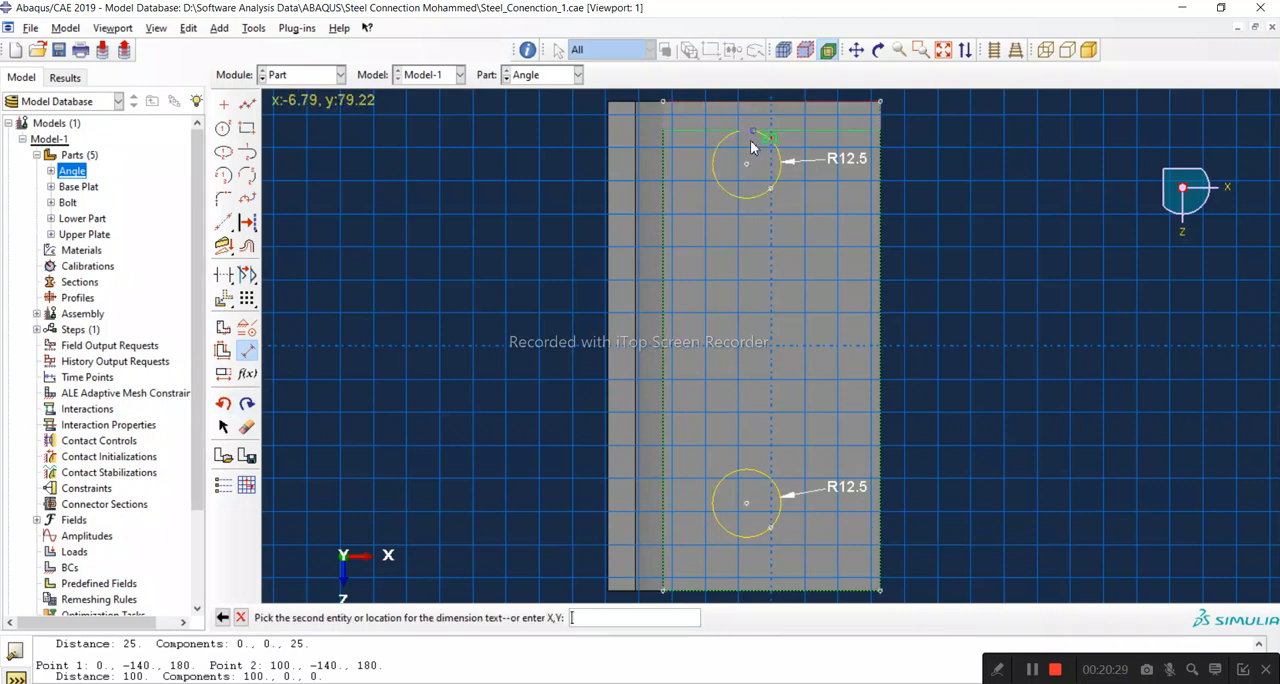
{"action": "left_click", "coordinate": [748, 164]}
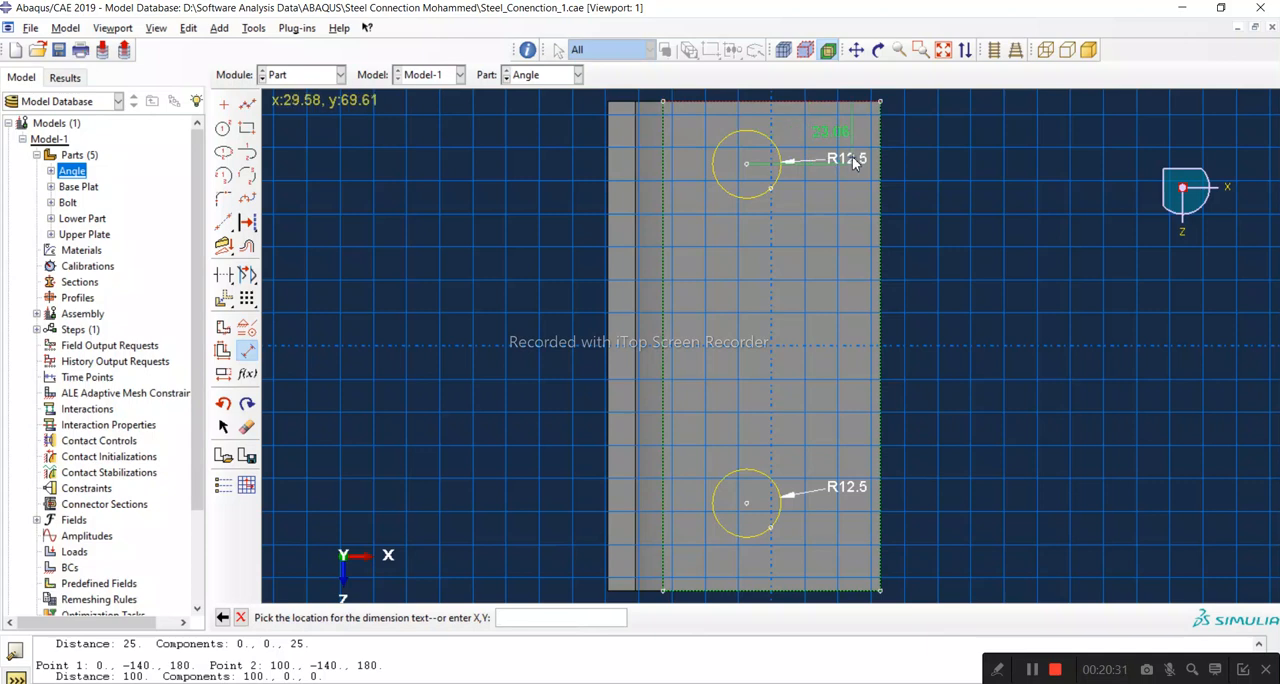
{"action": "left_click", "coordinate": [924, 155]}
{"action": "type", "text": "26"}
{"action": "key", "text": "Return"}
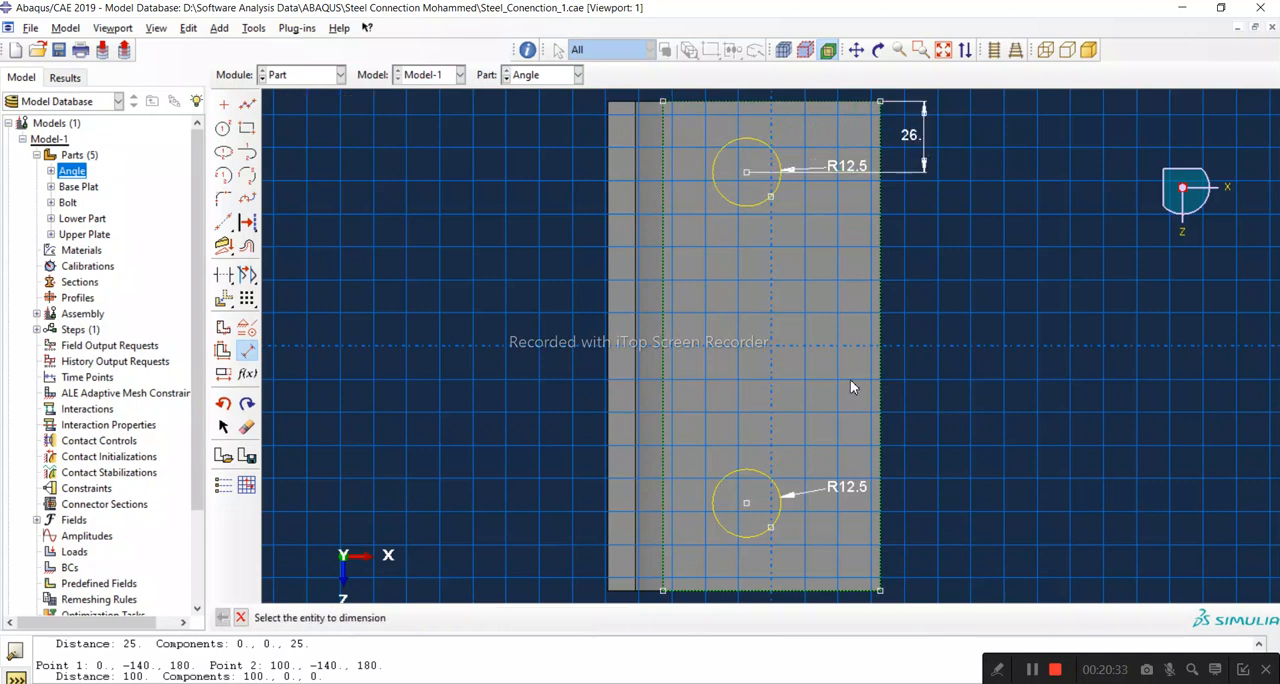
Step: Dimension the vertical spacing between the two circle centres as 12.8 mm, then delete that dimension
{"action": "left_click", "coordinate": [745, 173]}
{"action": "left_click", "coordinate": [746, 503]}
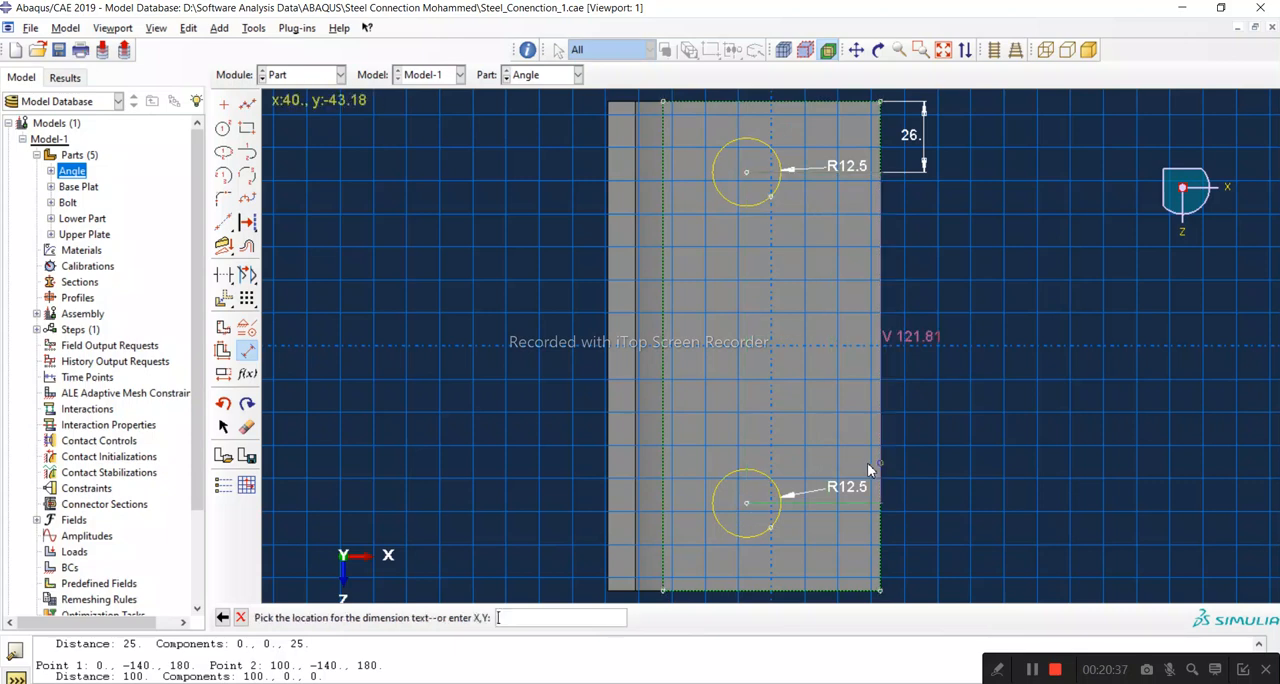
{"action": "left_click", "coordinate": [918, 478]}
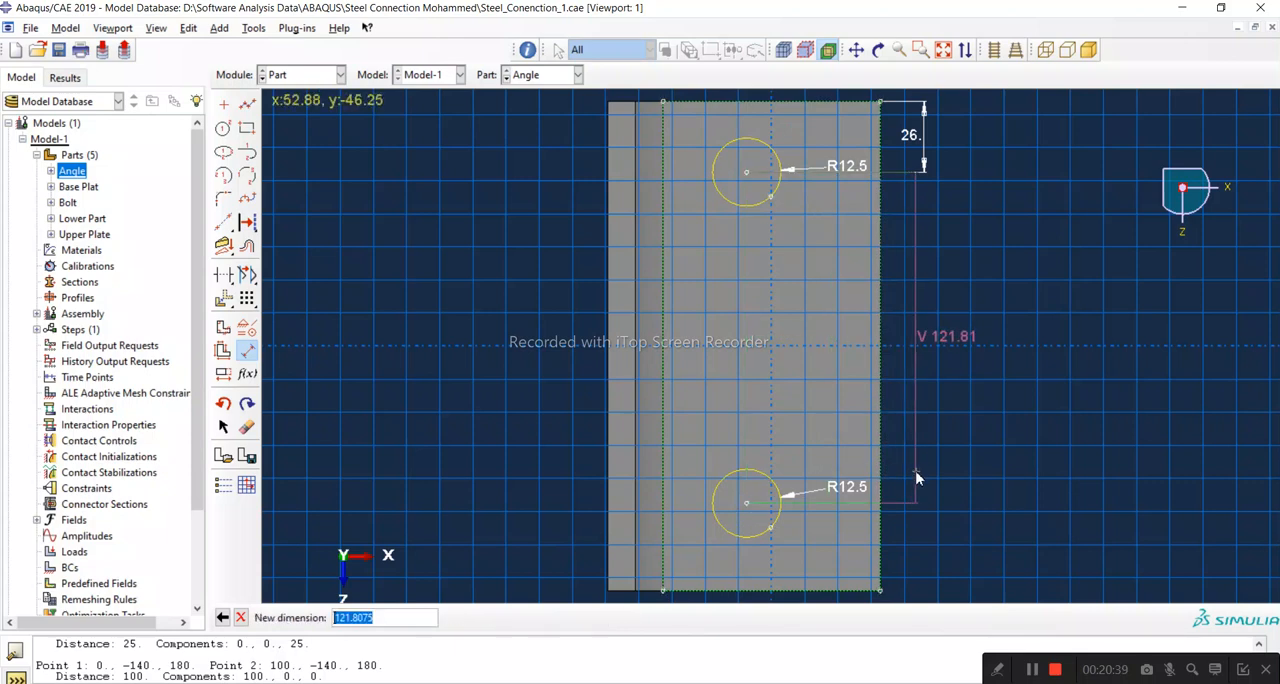
{"action": "type", "text": "12.8"}
{"action": "key", "text": "Return"}
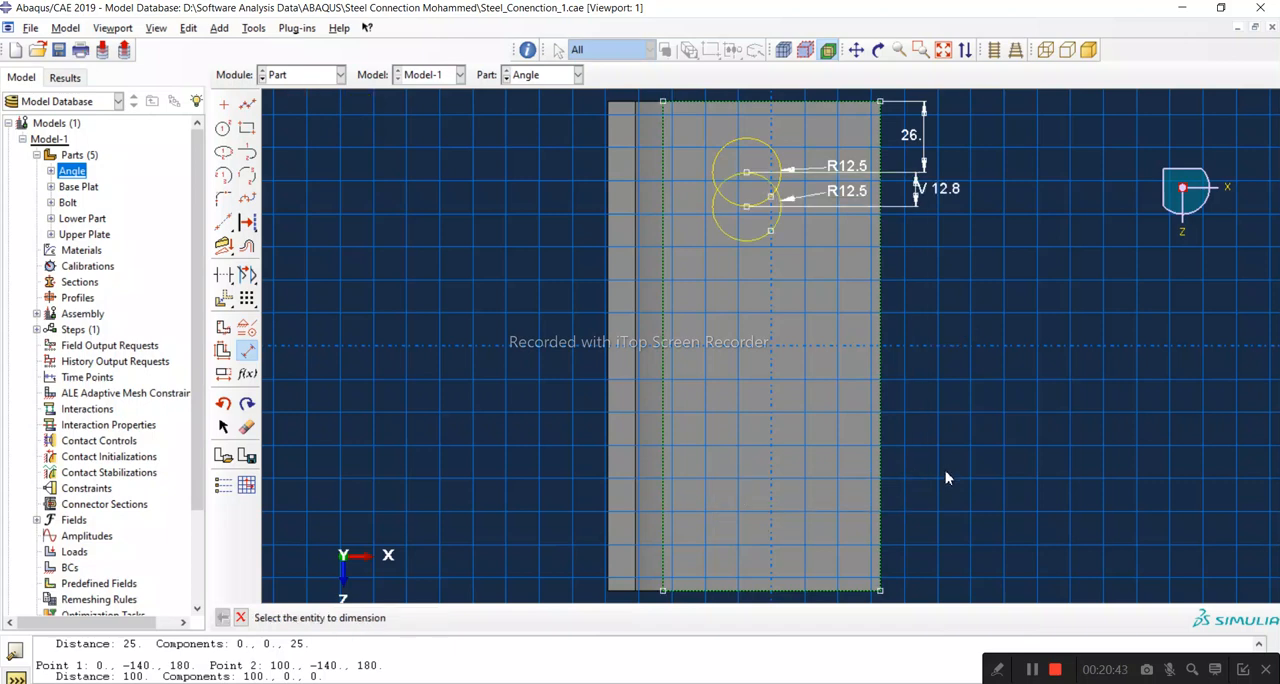
{"action": "left_click", "coordinate": [241, 618]}
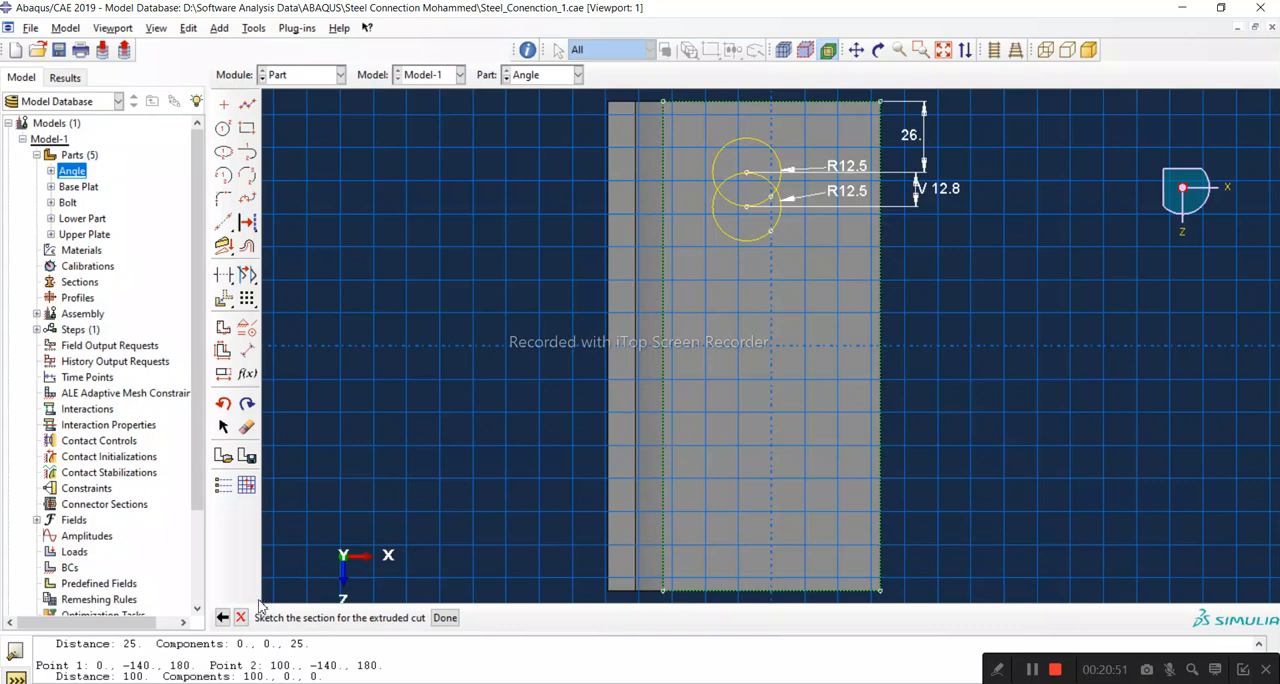
{"action": "left_click", "coordinate": [247, 428]}
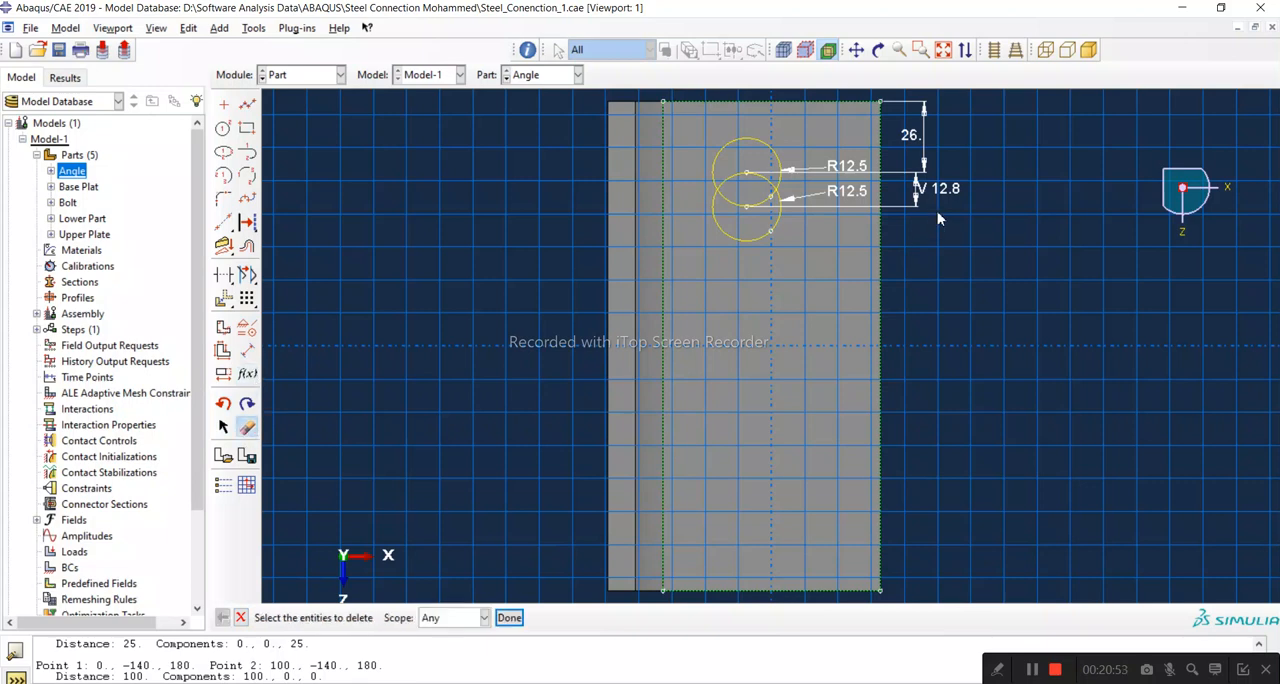
{"action": "left_click", "coordinate": [940, 207]}
{"action": "left_click", "coordinate": [509, 617]}
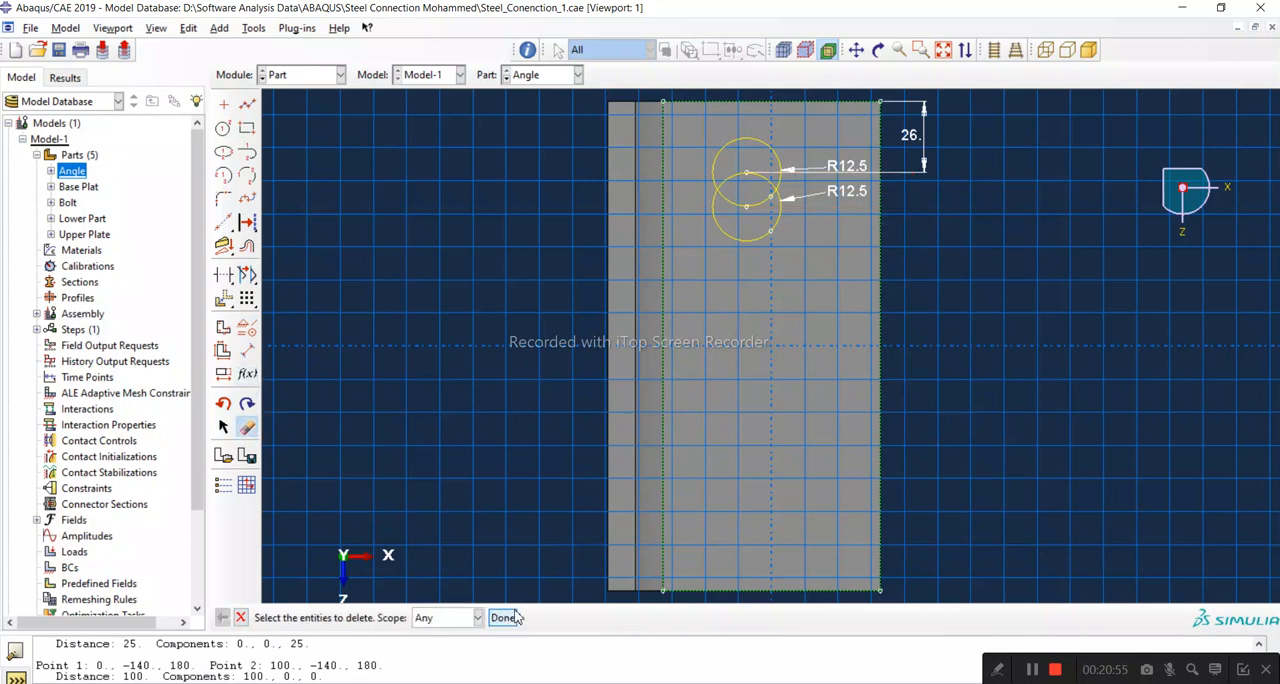
Step: Dimension the distance between the two circle centres as 128 mm
{"action": "left_click", "coordinate": [247, 350]}
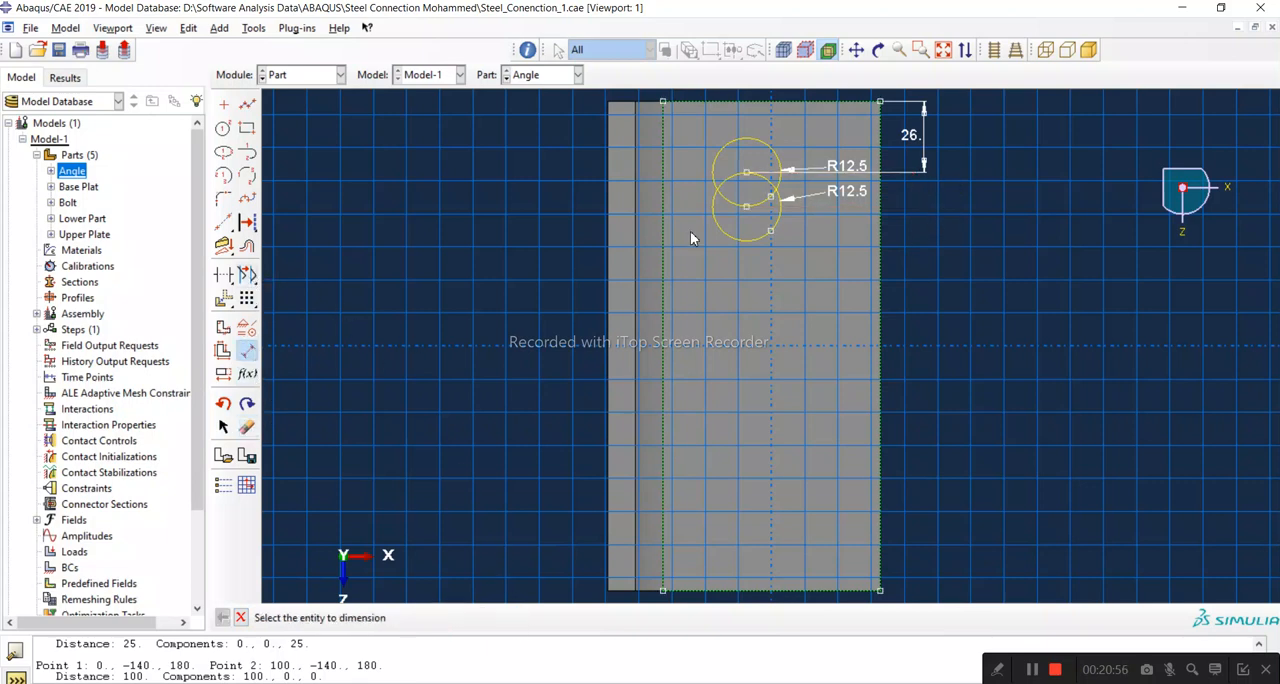
{"action": "left_click", "coordinate": [746, 171]}
{"action": "left_click", "coordinate": [745, 206]}
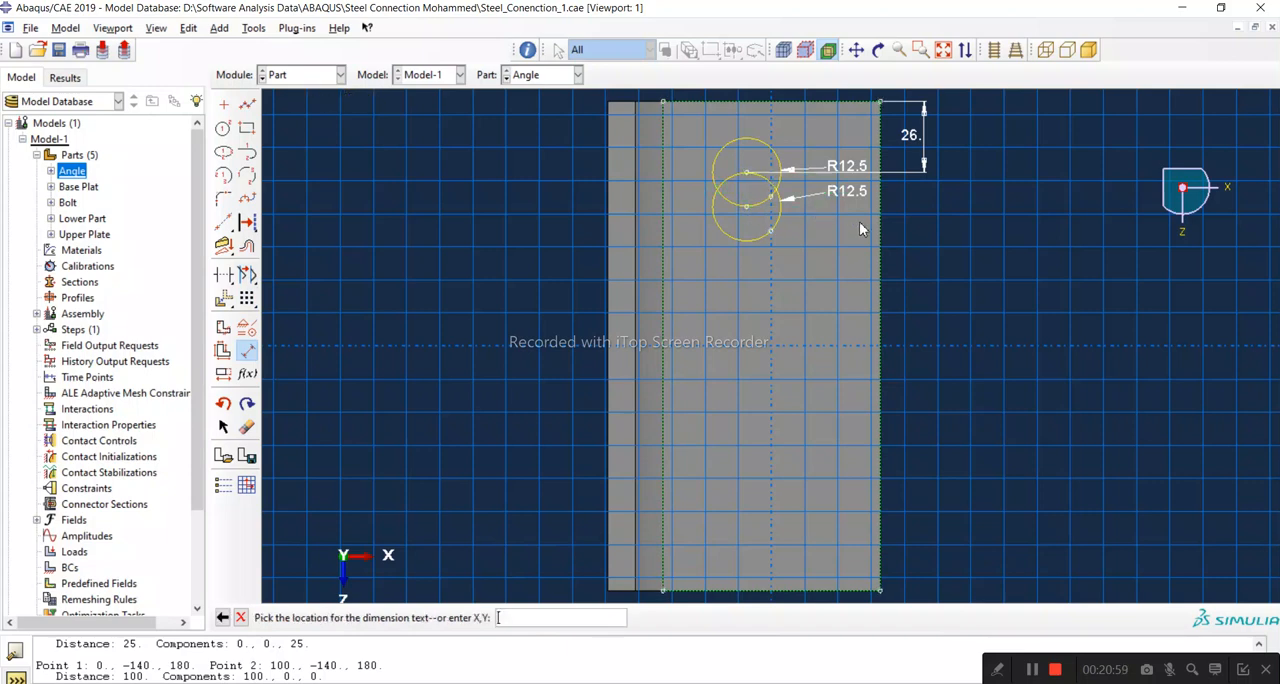
{"action": "left_click", "coordinate": [919, 229]}
{"action": "type", "text": "128"}
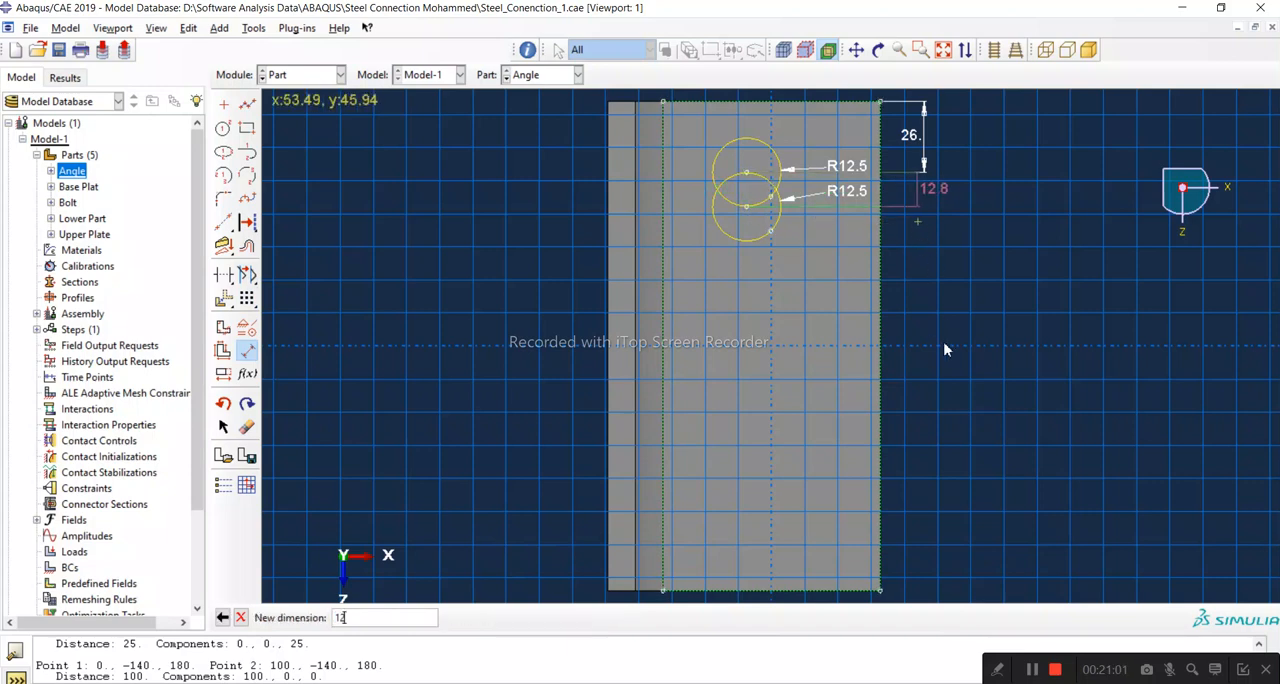
{"action": "key", "text": "Return"}
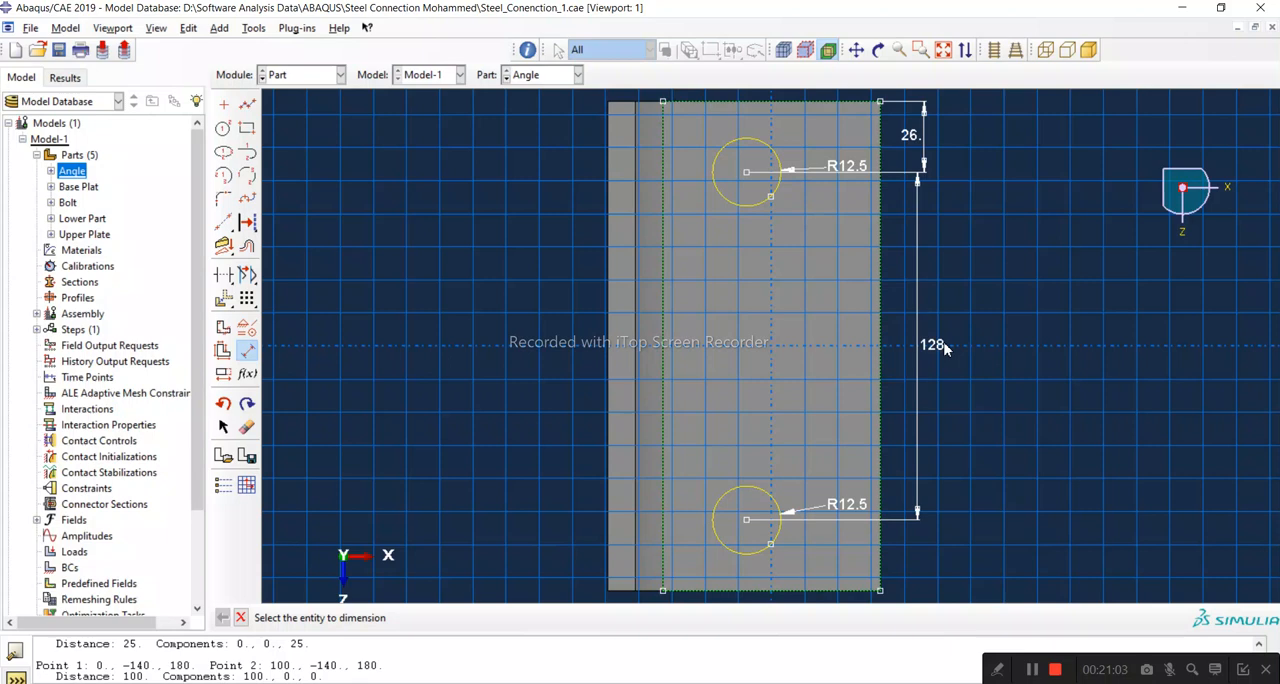
Step: Check the distance from the lower circle's centre to the leg's lower edge with a trial dimension, then cancel it
{"action": "left_click", "coordinate": [746, 519]}
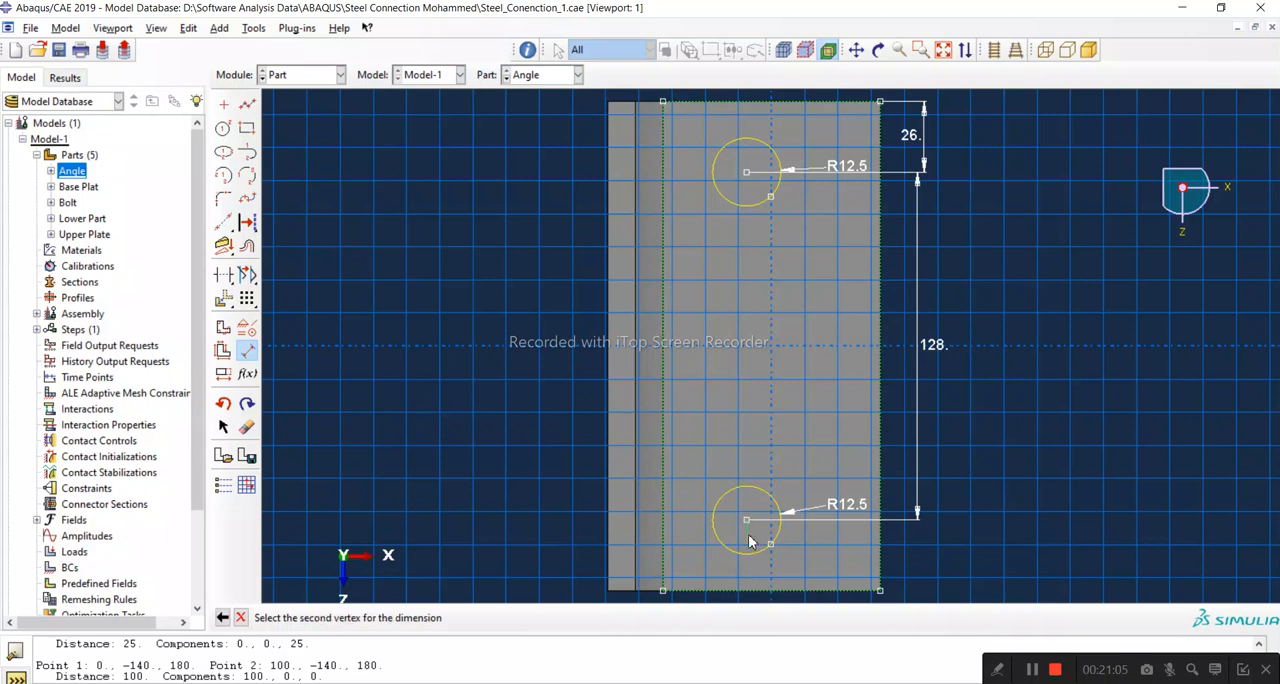
{"action": "left_click", "coordinate": [250, 350]}
{"action": "left_click", "coordinate": [250, 350]}
{"action": "left_click", "coordinate": [740, 595]}
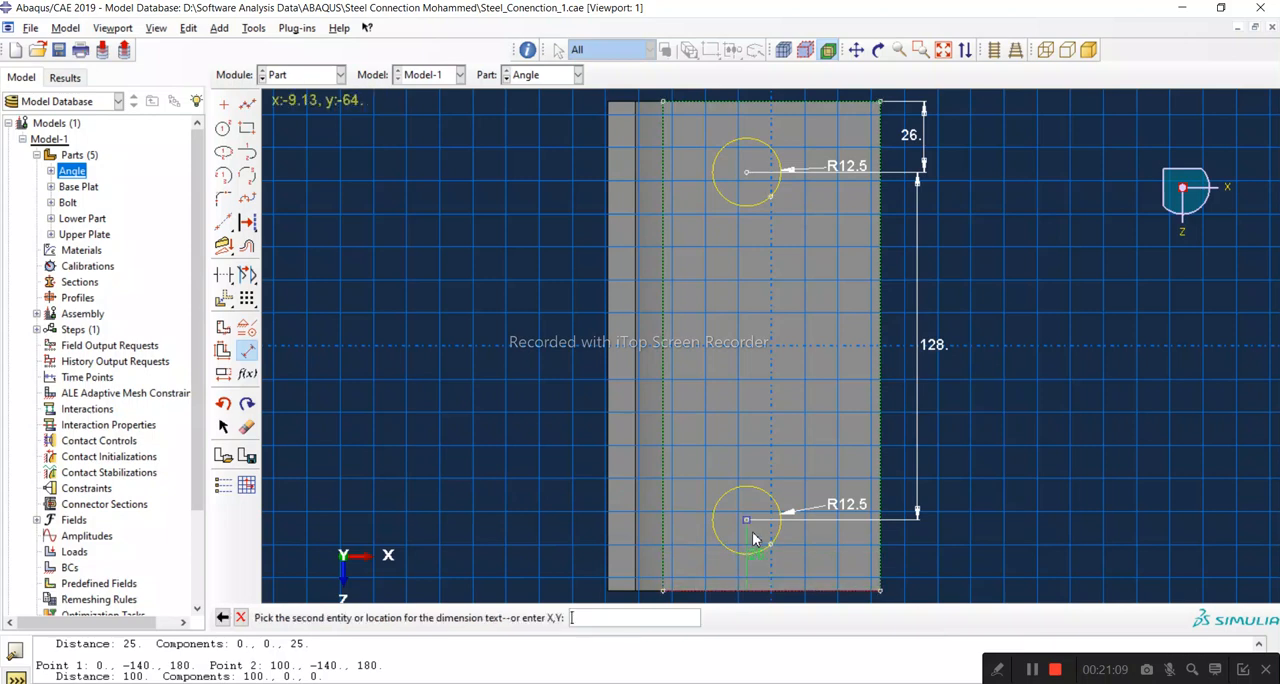
{"action": "left_click", "coordinate": [751, 538]}
{"action": "left_click", "coordinate": [816, 530]}
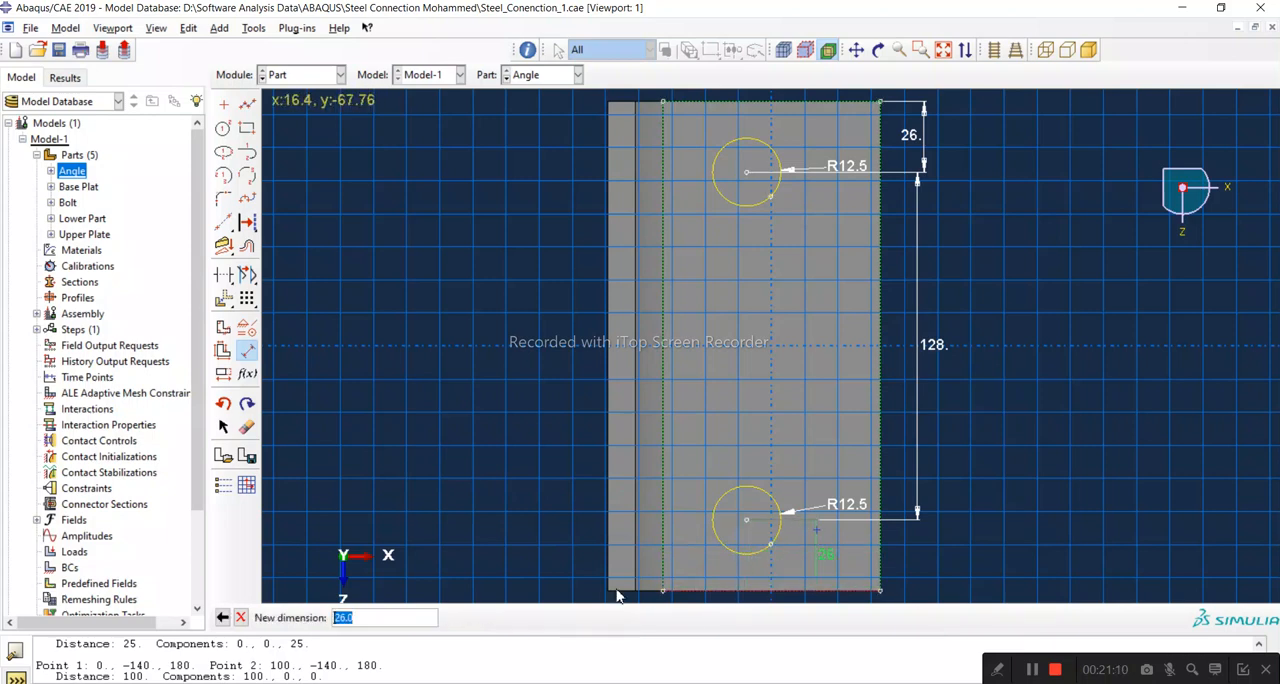
{"action": "left_click", "coordinate": [240, 617]}
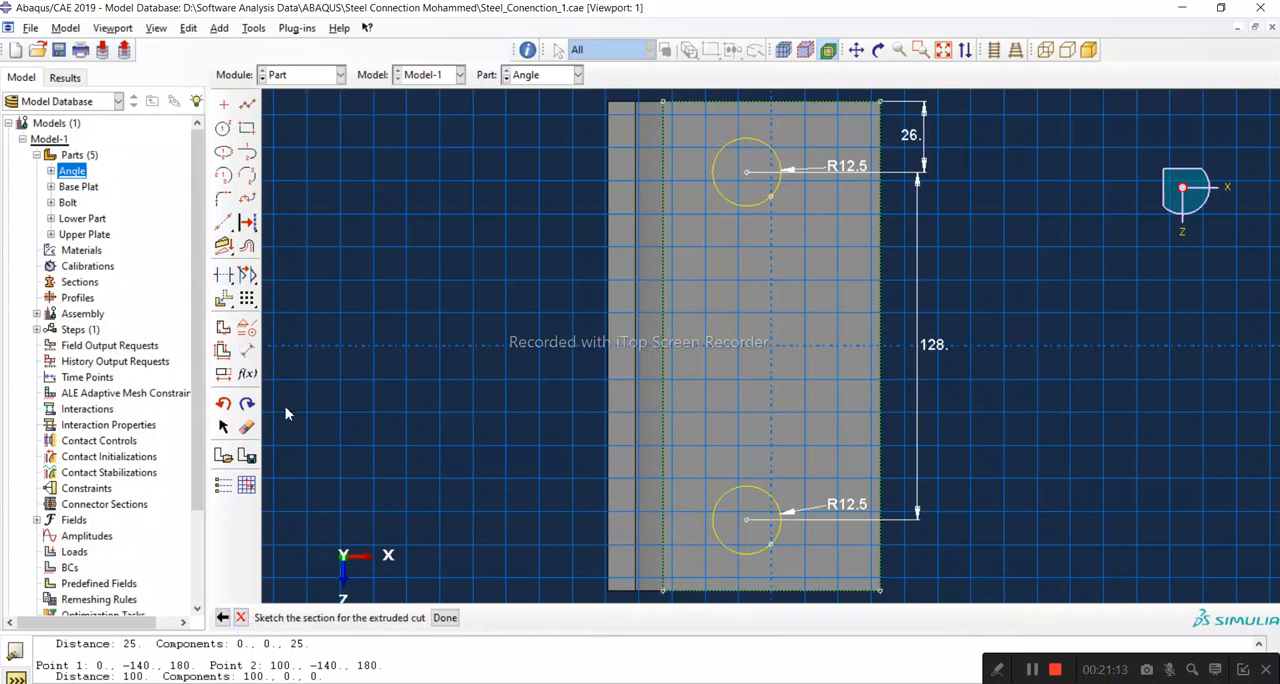
Step: Dimension the upper circle's centre 74.5 mm horizontally from the horizontal leg's outer edge
{"action": "left_click", "coordinate": [248, 349]}
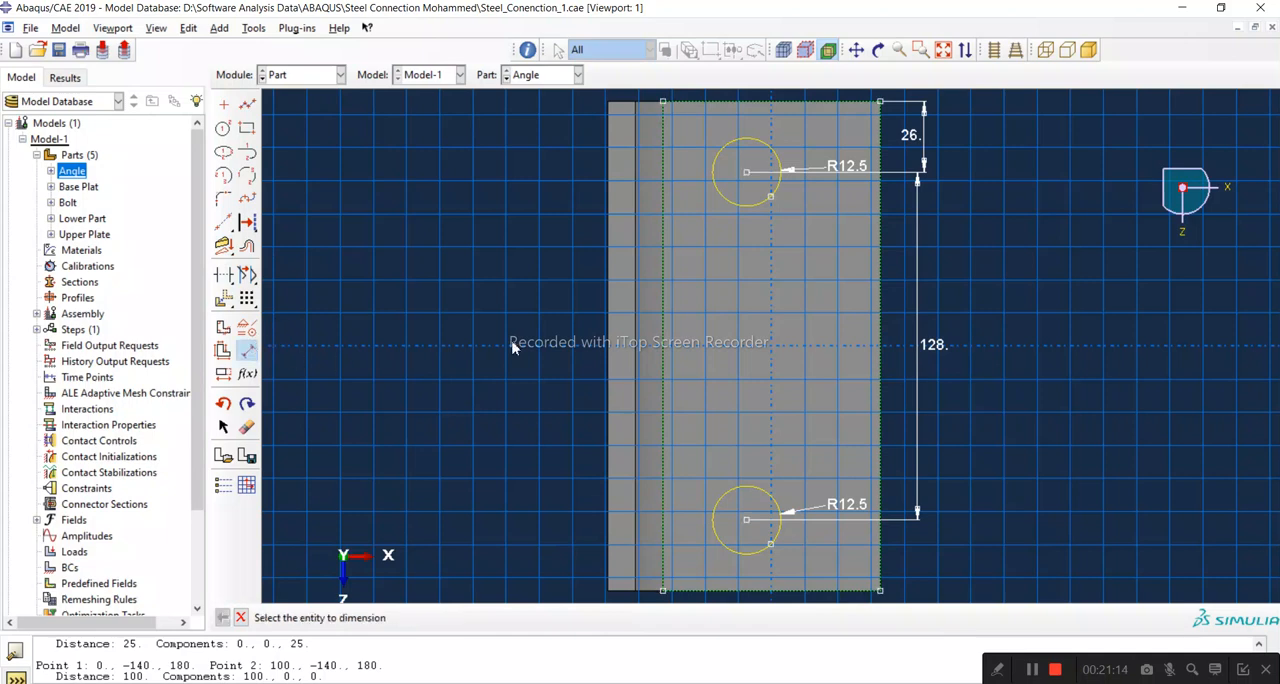
{"action": "left_click", "coordinate": [876, 198]}
{"action": "left_click", "coordinate": [744, 172]}
{"action": "left_click", "coordinate": [746, 252]}
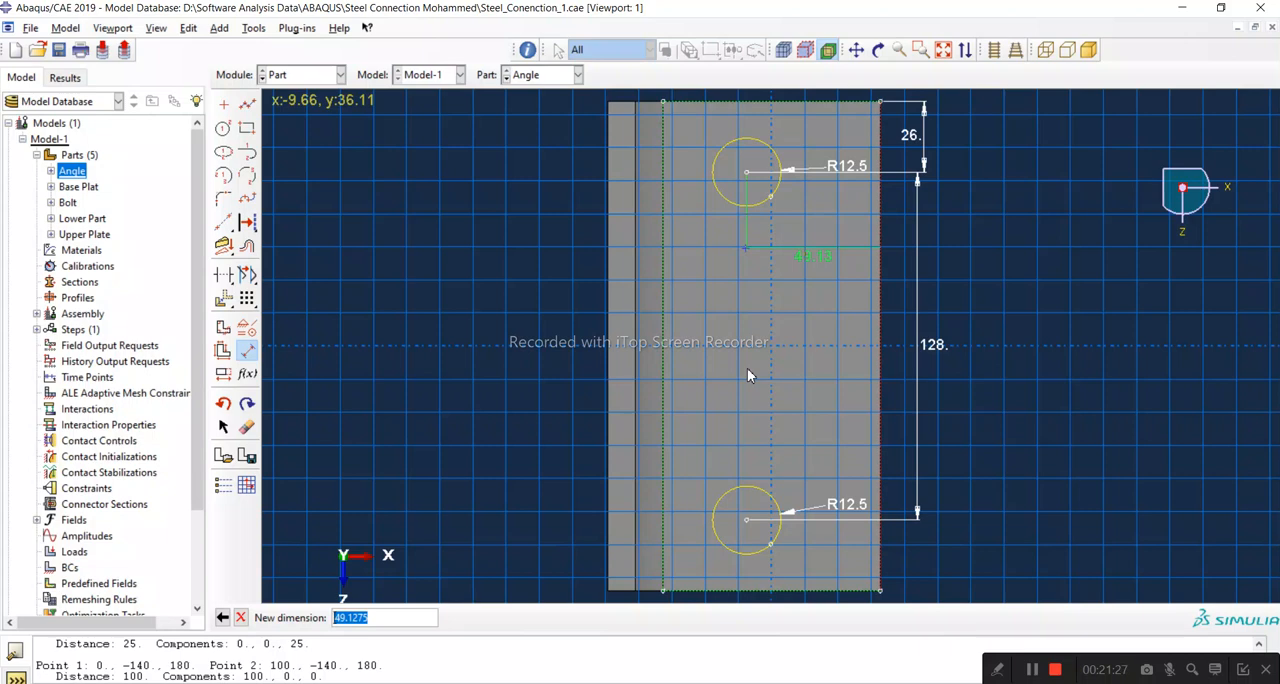
{"action": "type", "text": "74.5"}
{"action": "key", "text": "Return"}
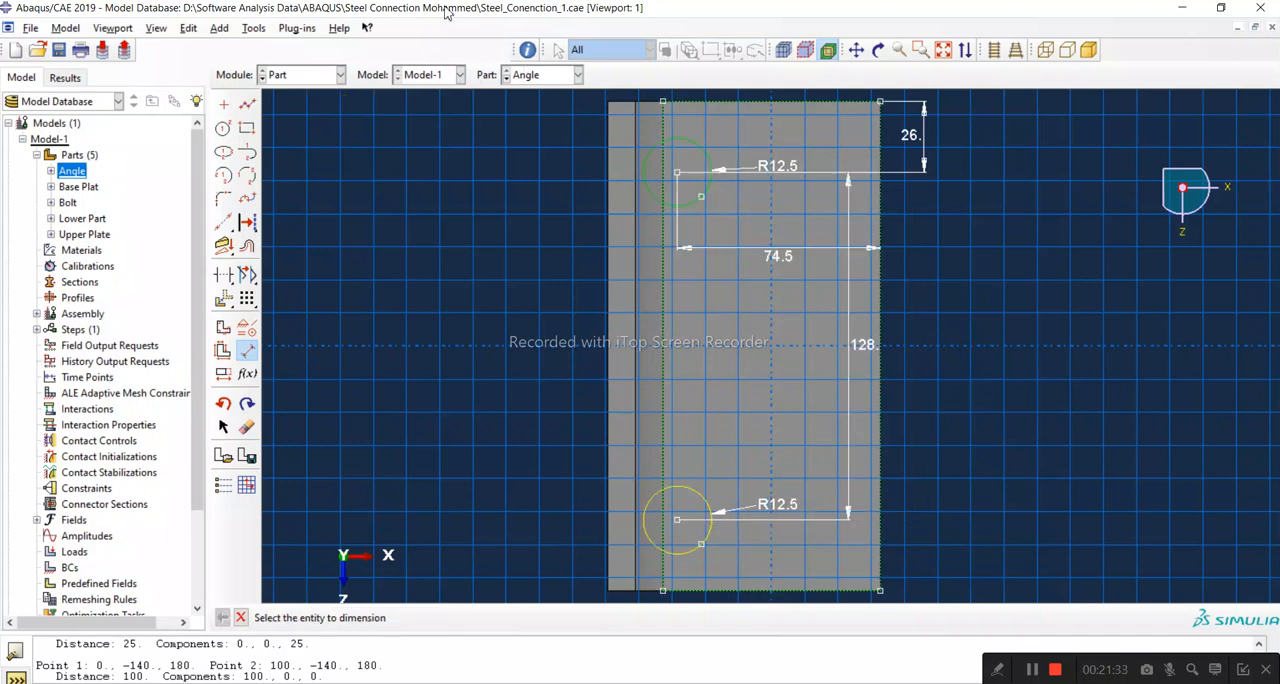
Step: Inspect the circles' placement near the Angle's corner, then delete the 74.5 mm horizontal dimension
{"action": "left_click", "coordinate": [878, 50]}
{"action": "left_click_drag", "start_coordinate": [770, 420], "coordinate": [760, 191]}
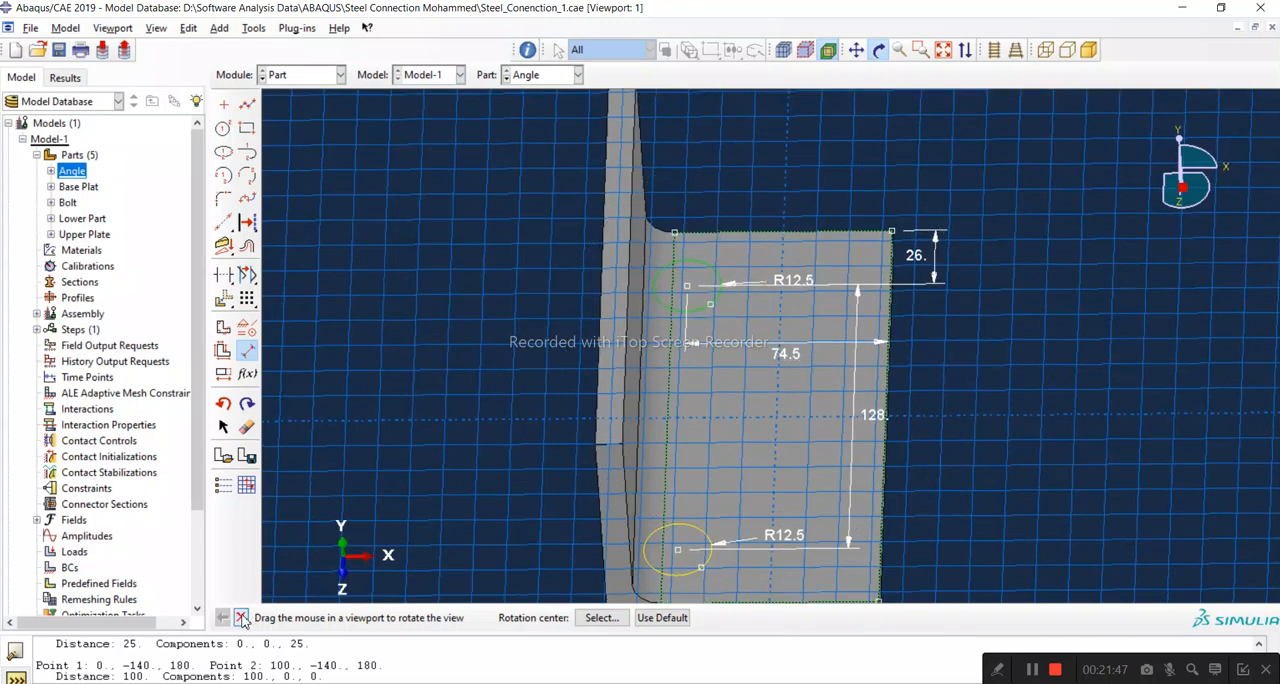
{"action": "left_click_drag", "start_coordinate": [709, 409], "coordinate": [782, 285]}
{"action": "left_click_drag", "start_coordinate": [790, 432], "coordinate": [816, 462]}
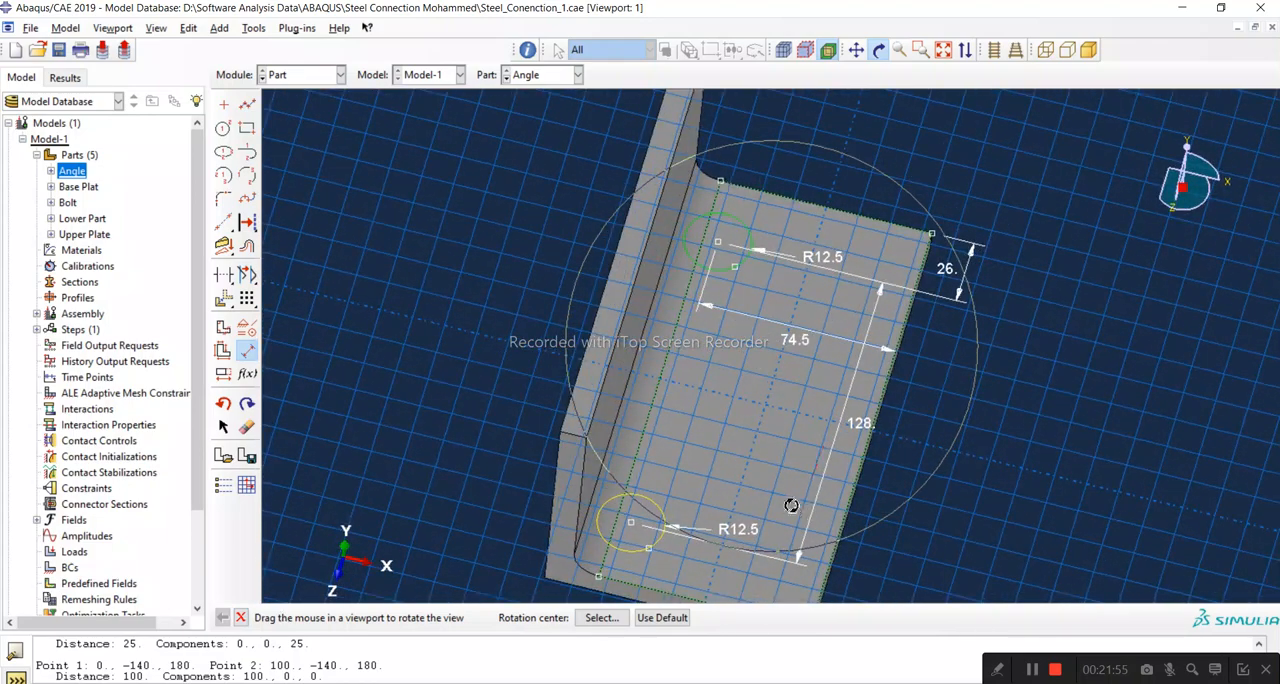
{"action": "left_click_drag", "start_coordinate": [652, 494], "coordinate": [620, 346]}
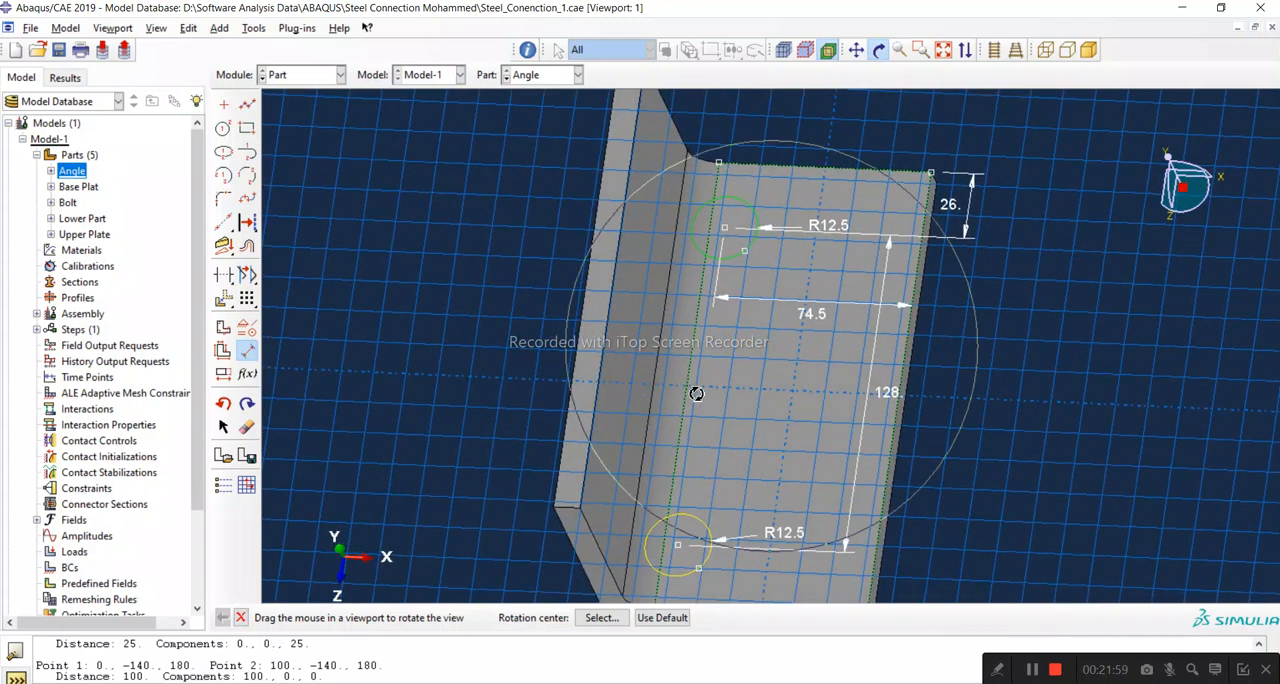
{"action": "left_click", "coordinate": [241, 618]}
{"action": "scroll", "coordinate": [768, 264], "scroll_direction": "down", "scroll_amount": 2}
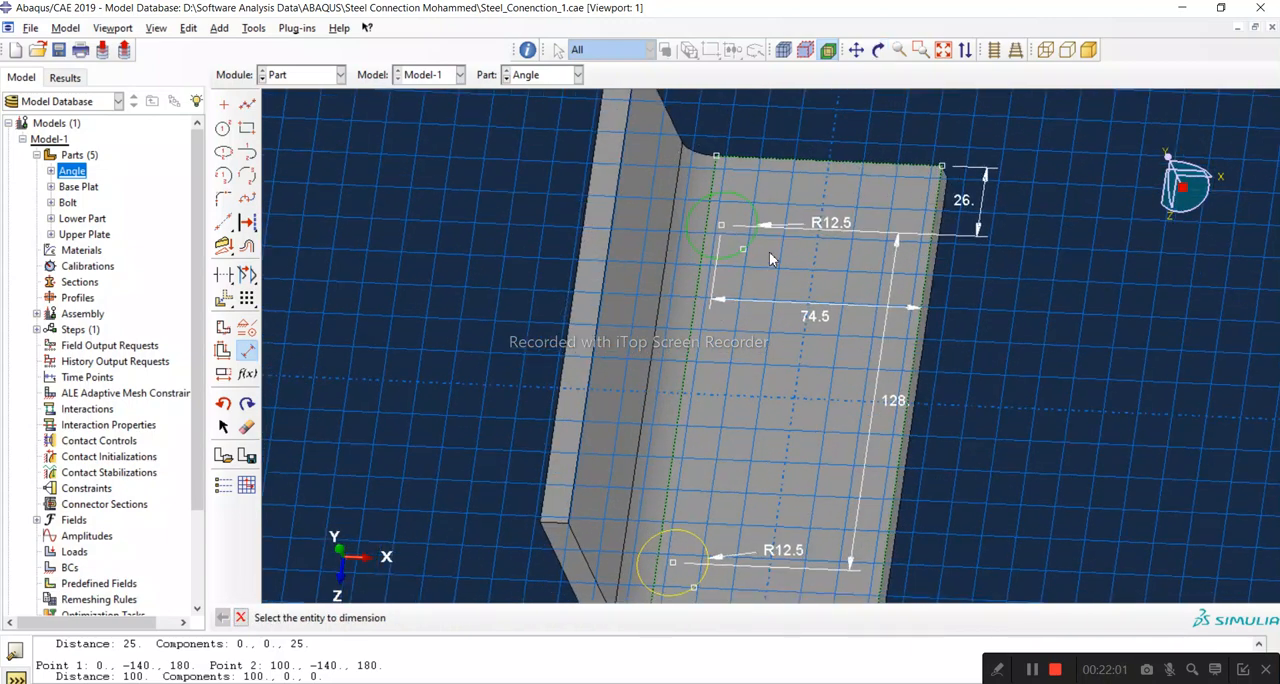
{"action": "scroll", "coordinate": [803, 246], "scroll_direction": "up", "scroll_amount": 3}
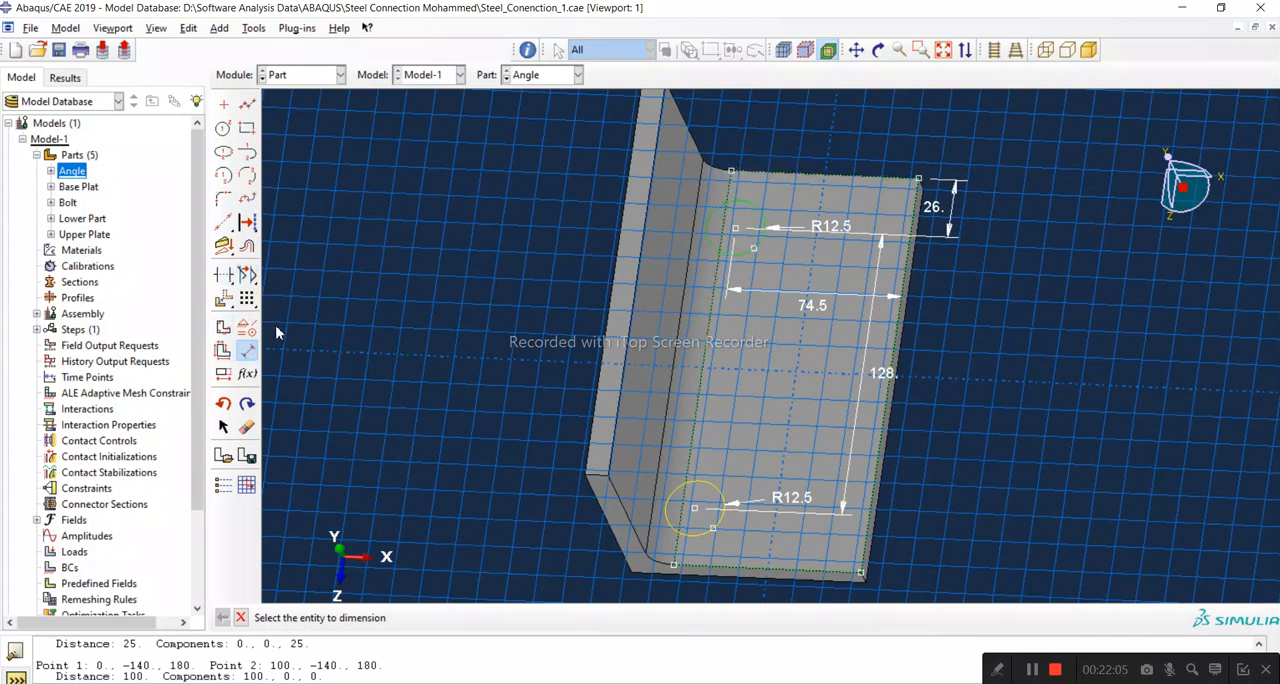
{"action": "left_click", "coordinate": [247, 427]}
{"action": "left_click", "coordinate": [814, 302]}
{"action": "left_click", "coordinate": [509, 617]}
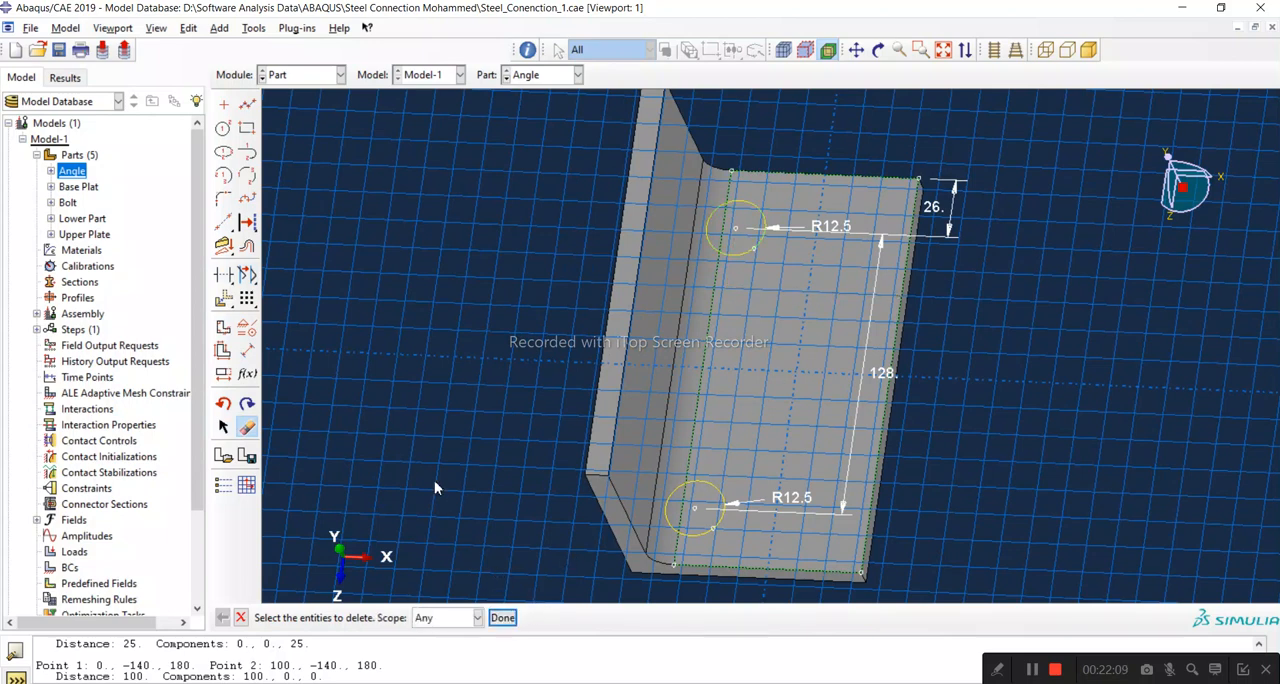
Step: Check the length of the horizontal leg's upper edge with a trial dimension, then cancel it
{"action": "left_click", "coordinate": [248, 351]}
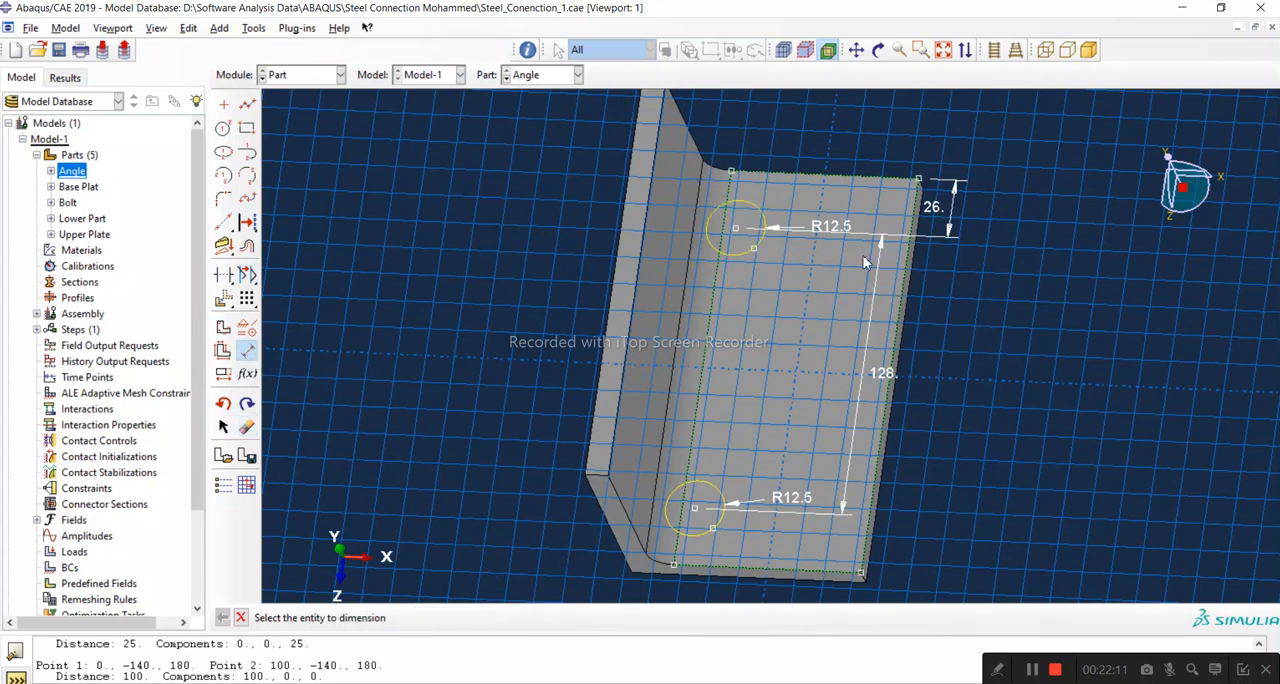
{"action": "left_click", "coordinate": [839, 182]}
{"action": "left_click", "coordinate": [845, 158]}
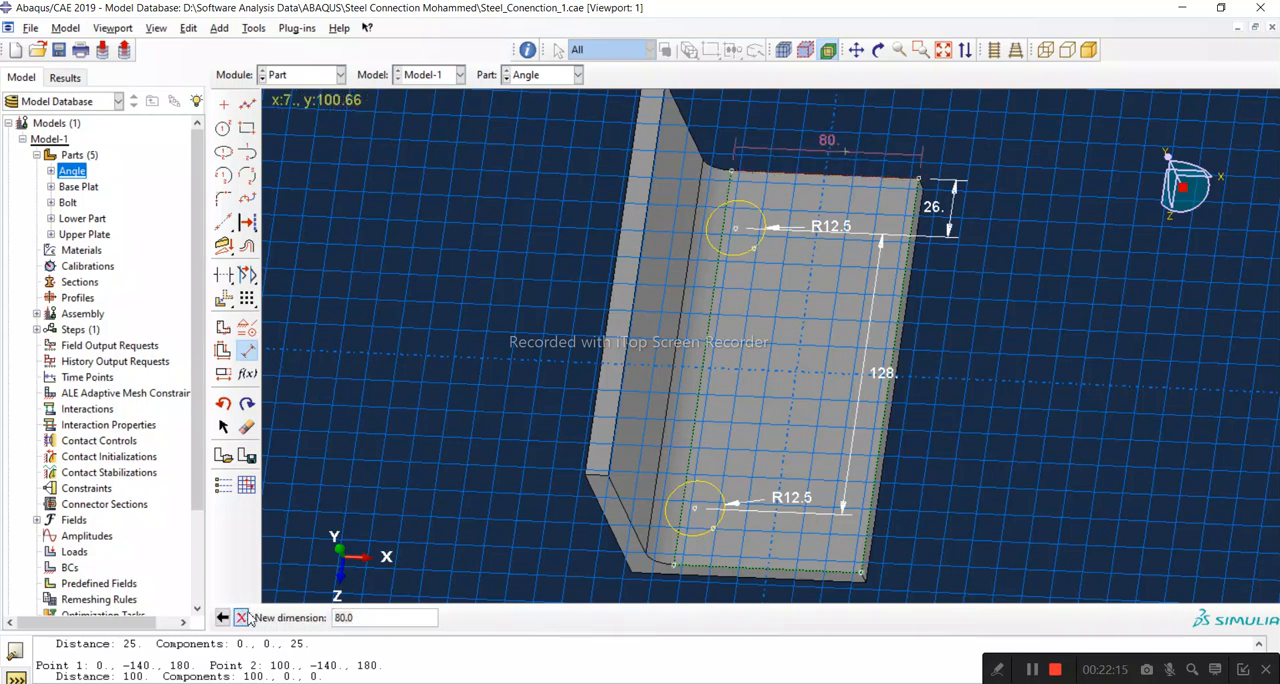
{"action": "left_click", "coordinate": [240, 617]}
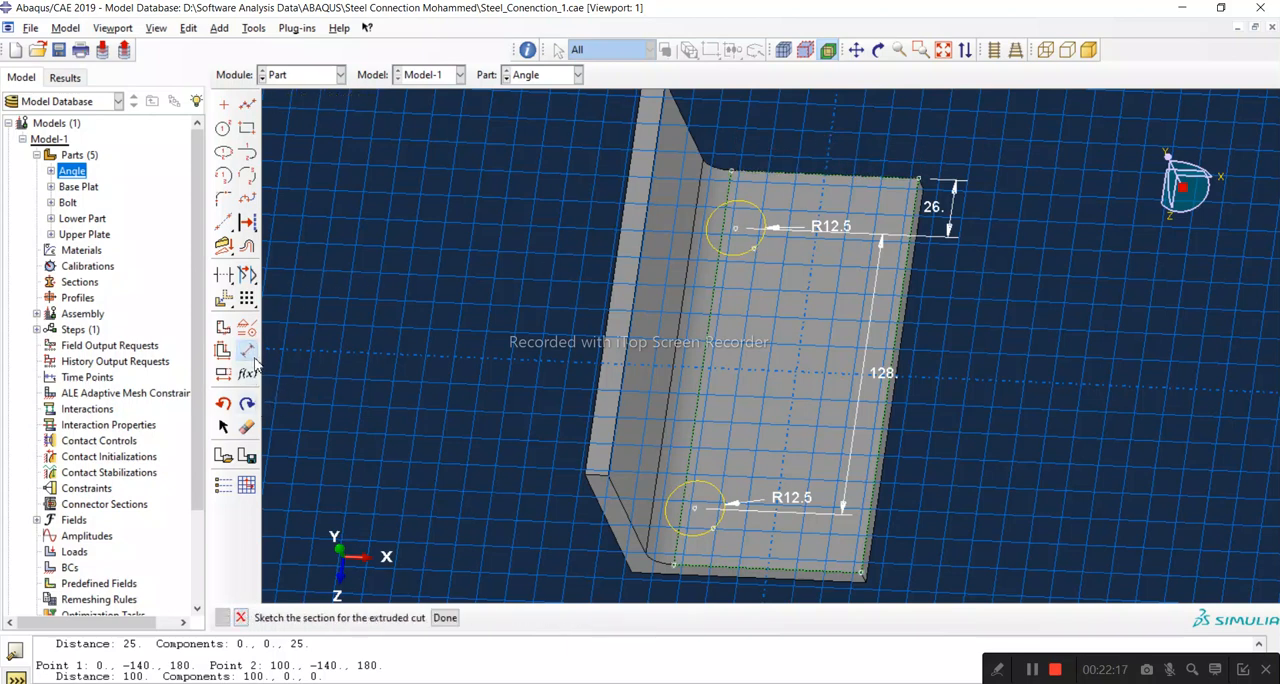
{"action": "left_click", "coordinate": [248, 351]}
{"action": "left_click", "coordinate": [737, 230]}
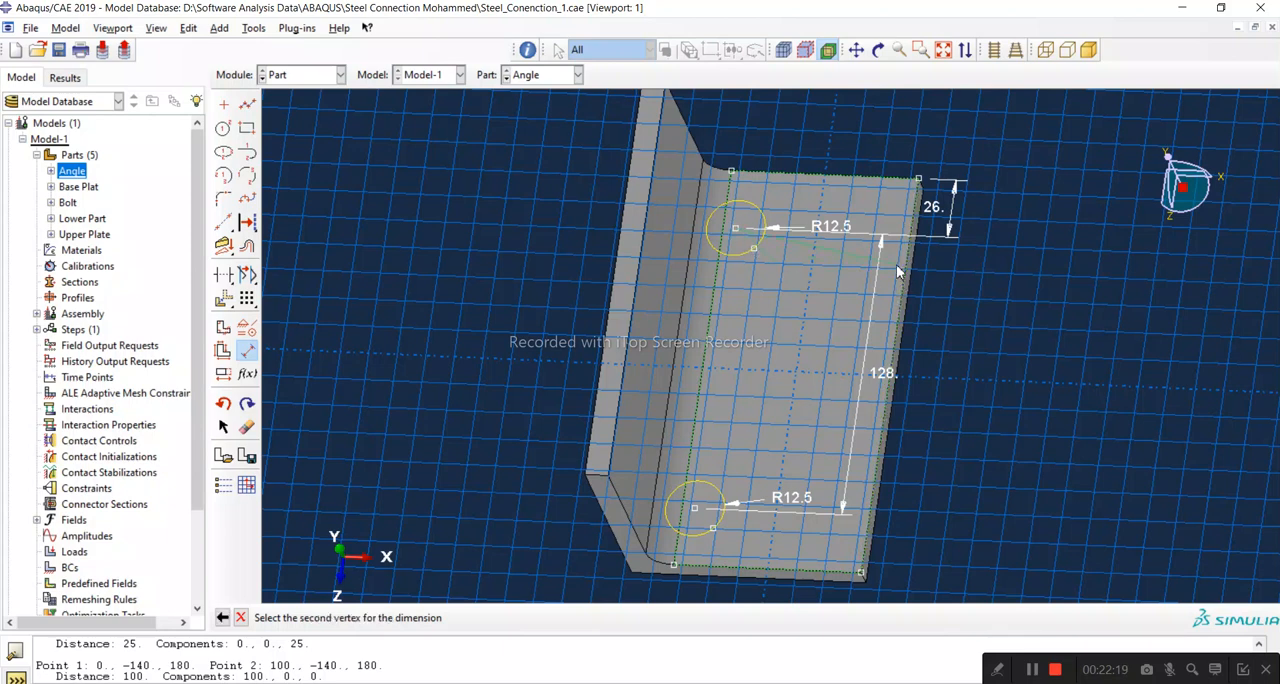
{"action": "left_click", "coordinate": [246, 354]}
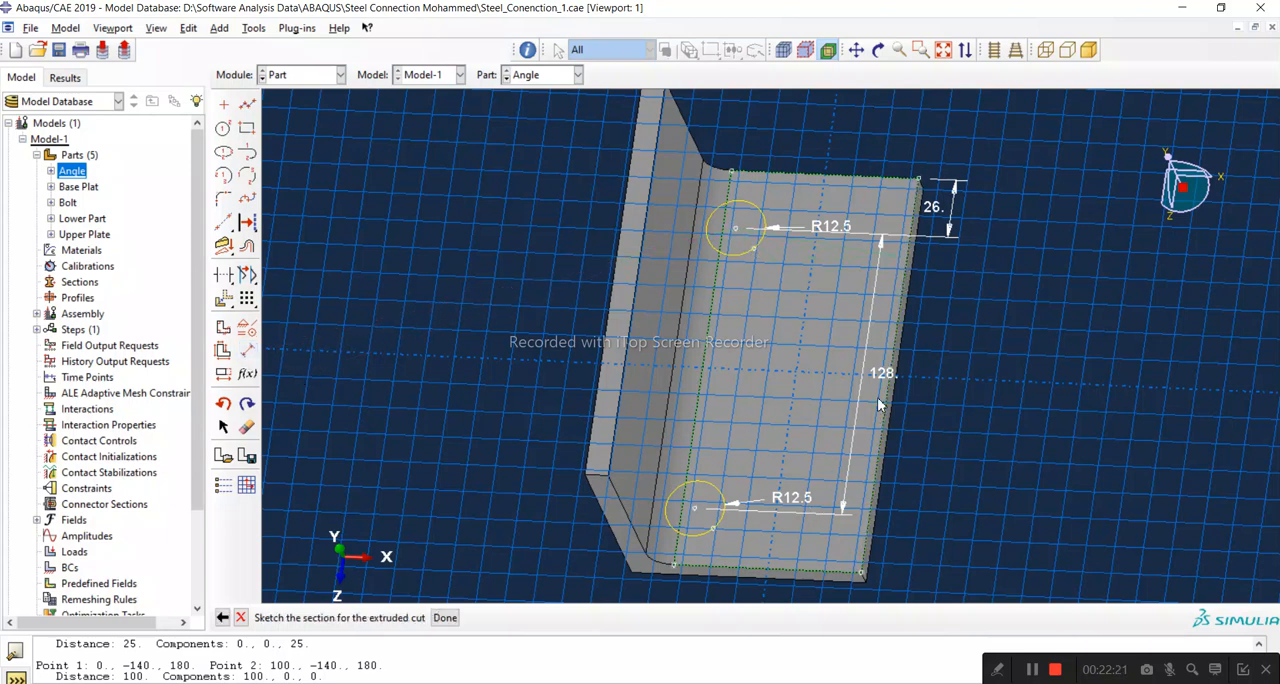
Step: Dimension the upper circle's centre 40 mm horizontally from the horizontal leg's outer edge
{"action": "left_click", "coordinate": [248, 351]}
{"action": "left_click", "coordinate": [907, 254]}
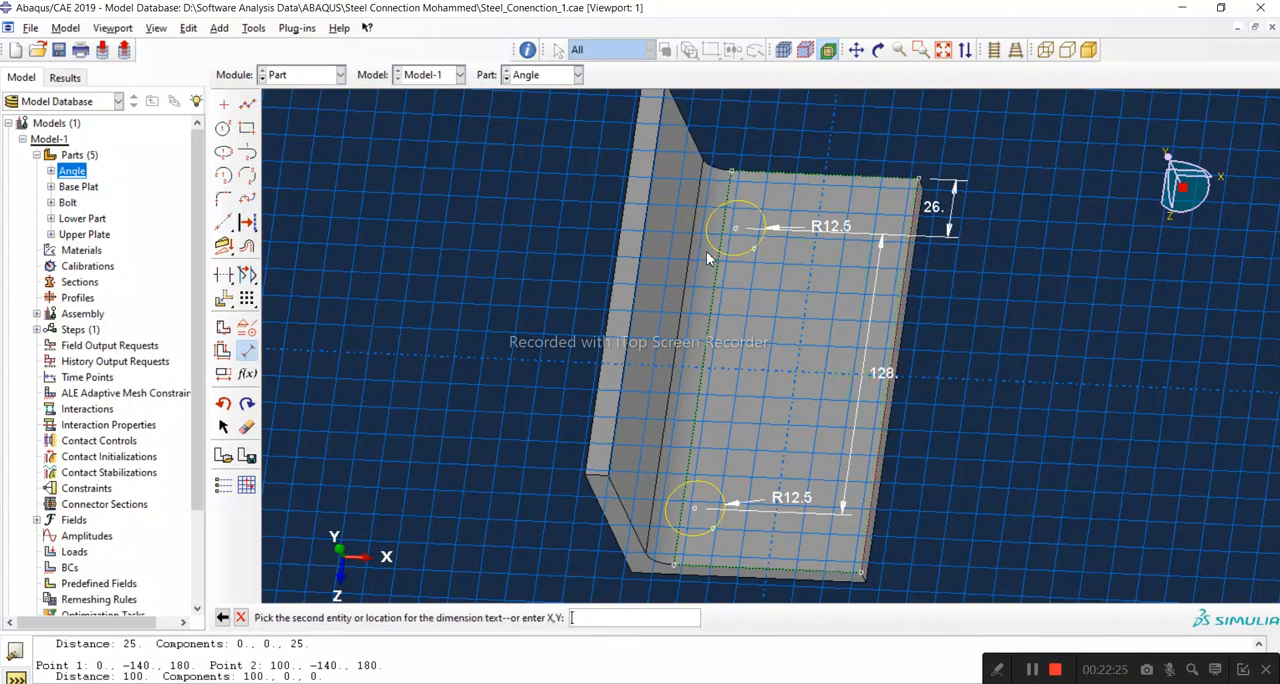
{"action": "left_click", "coordinate": [738, 229]}
{"action": "left_click", "coordinate": [765, 317]}
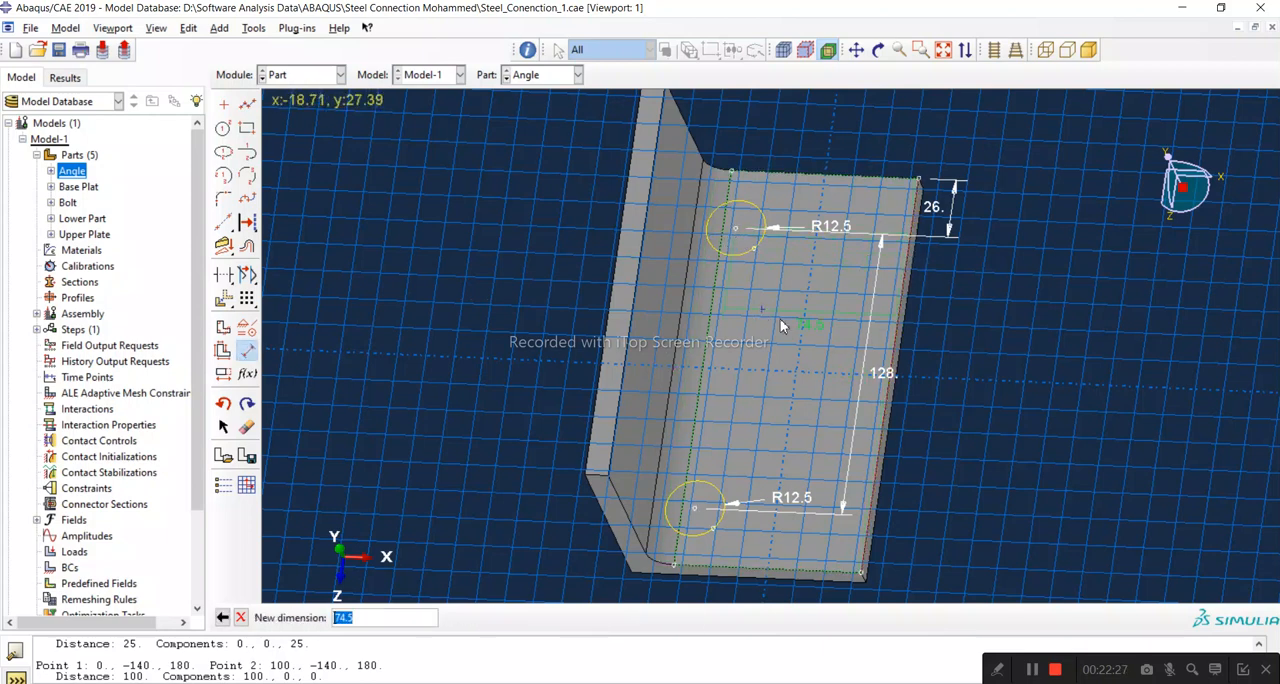
{"action": "type", "text": "40"}
{"action": "key", "text": "Return"}
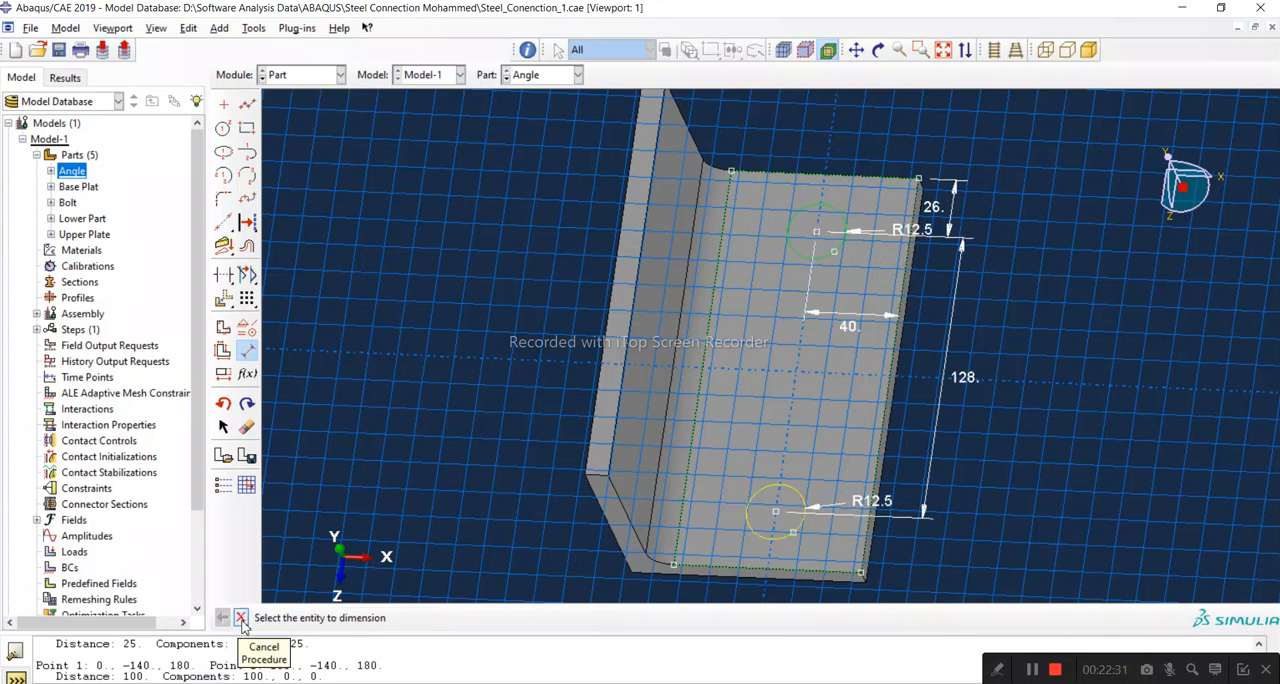
{"action": "left_click", "coordinate": [240, 617]}
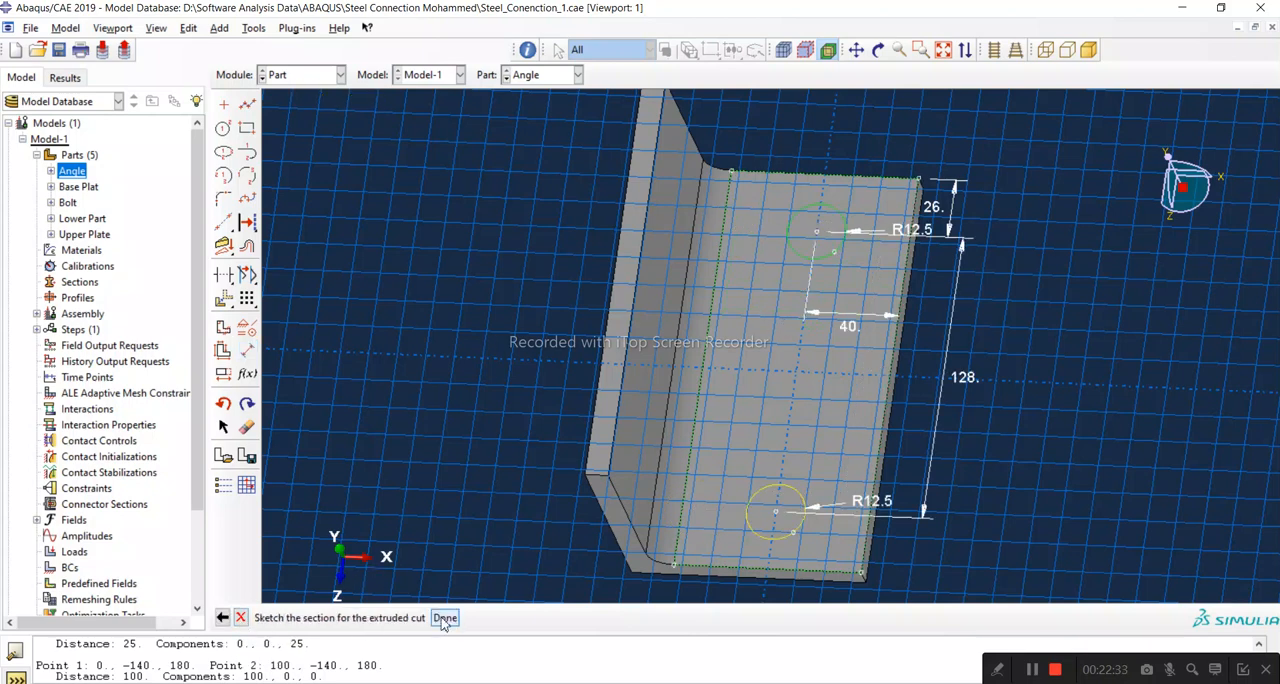
Step: Finish the sketch and cut the two circles through the horizontal leg with end condition Through All
{"action": "left_click", "coordinate": [444, 618]}
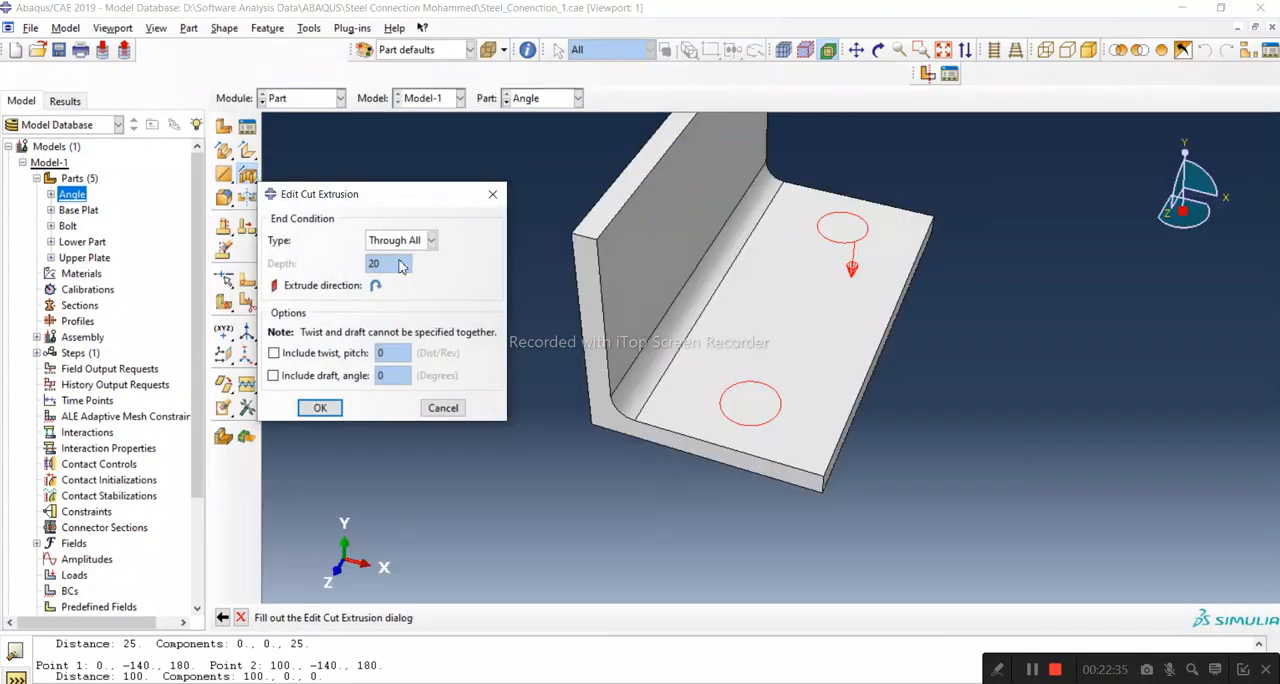
{"action": "left_click", "coordinate": [320, 409]}
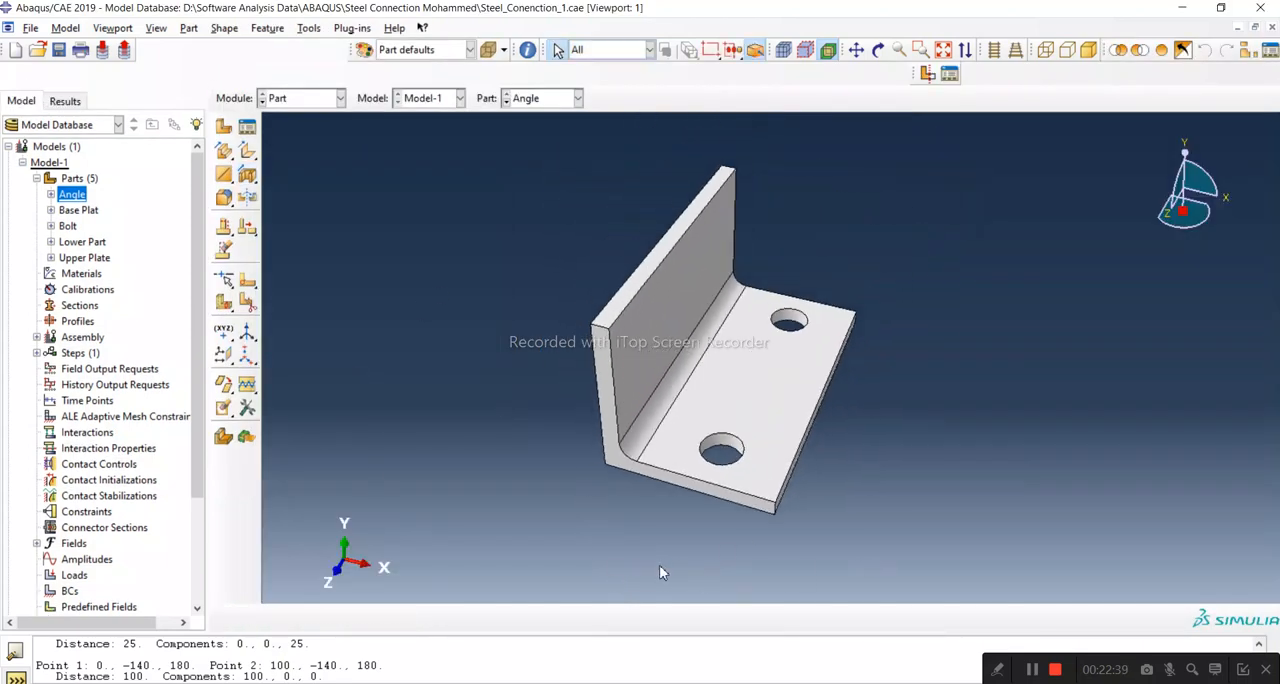
Step: Start an extruded cut sketch on the vertical leg's inner face, using its fillet-side edge as vertical and on the right
{"action": "left_click", "coordinate": [878, 49]}
{"action": "left_click_drag", "start_coordinate": [650, 320], "coordinate": [383, 400]}
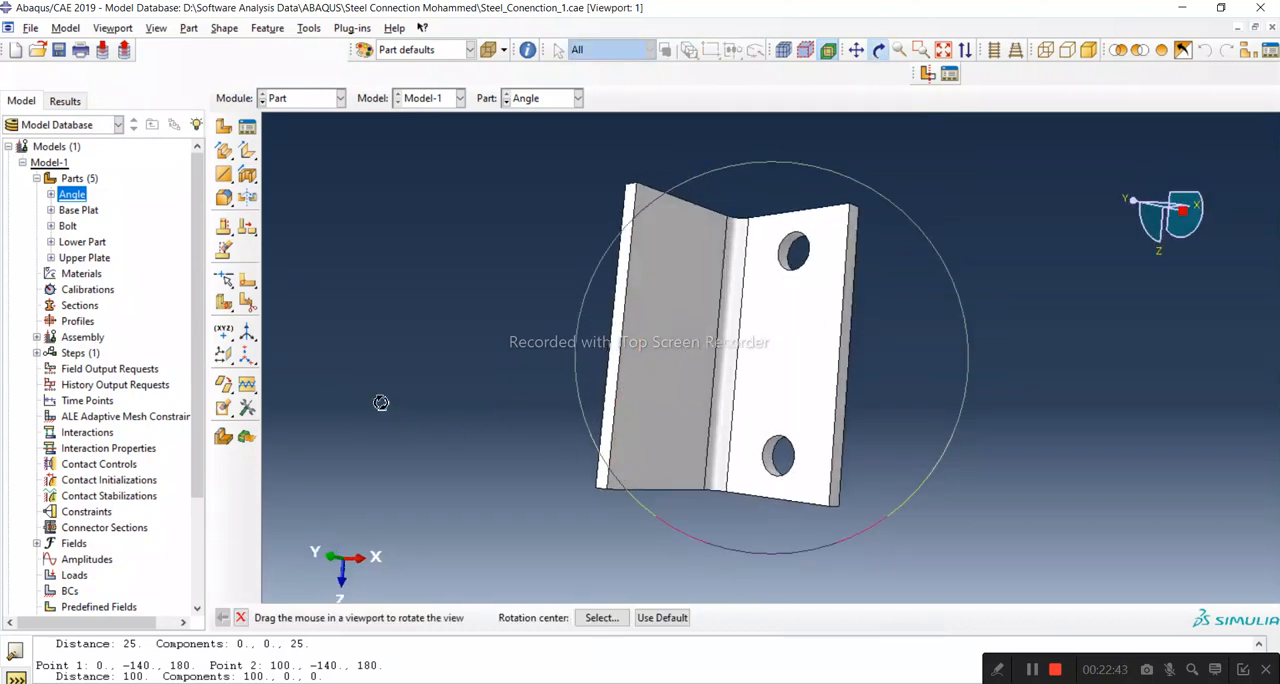
{"action": "left_click", "coordinate": [240, 617]}
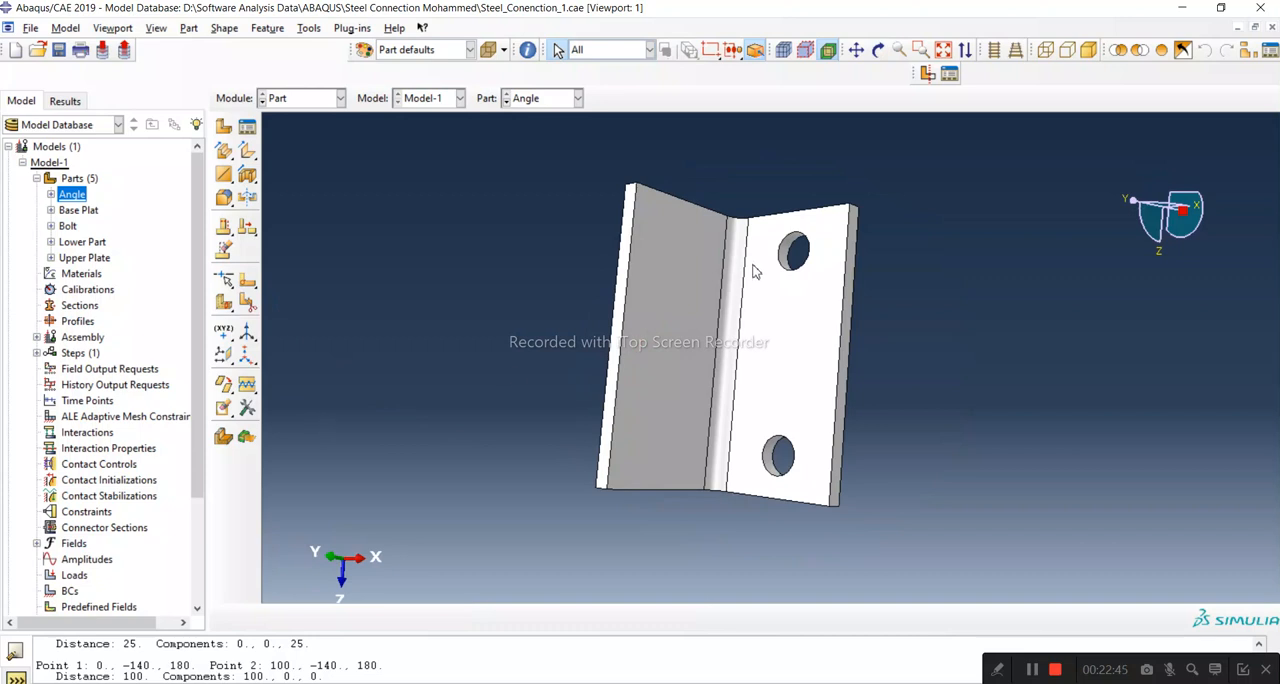
{"action": "left_click", "coordinate": [247, 174]}
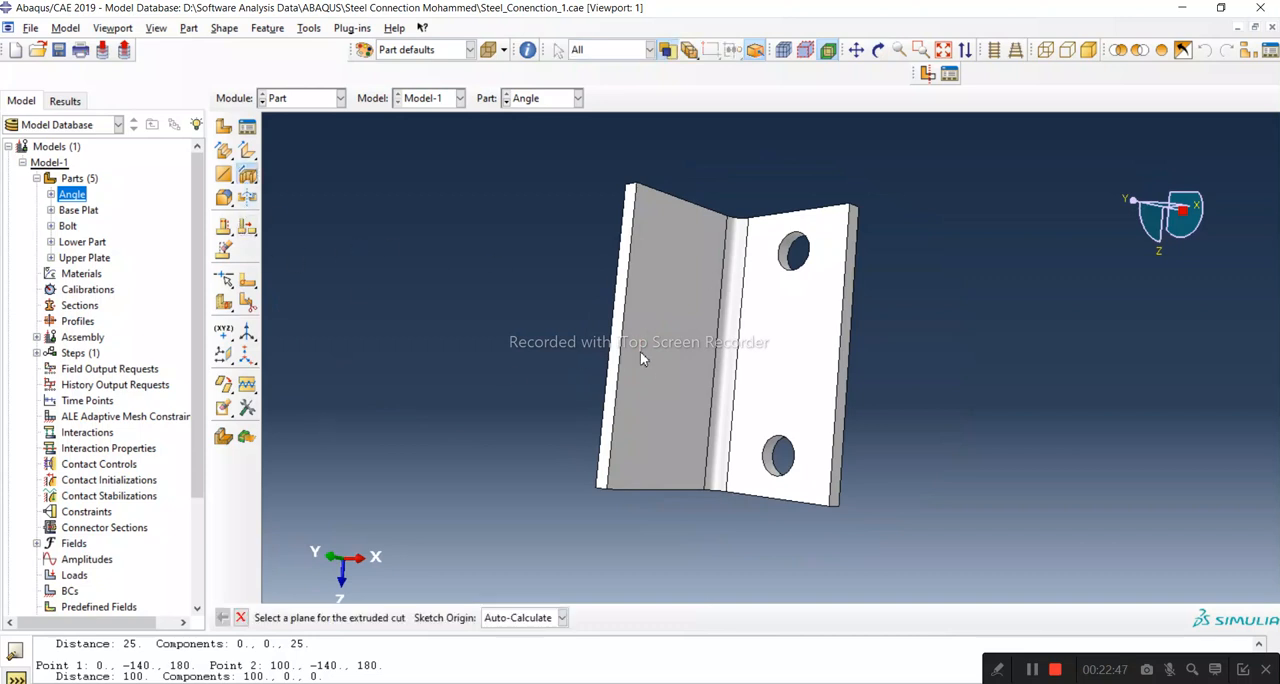
{"action": "left_click", "coordinate": [645, 350]}
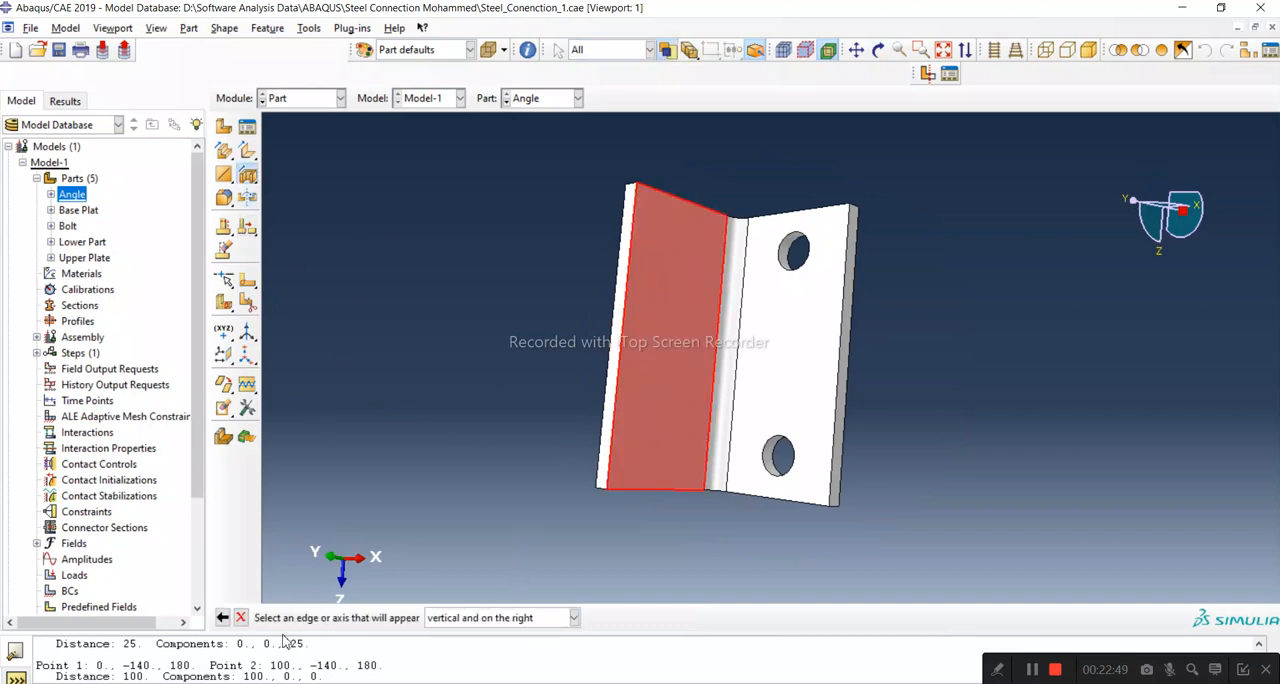
{"action": "left_click", "coordinate": [718, 405]}
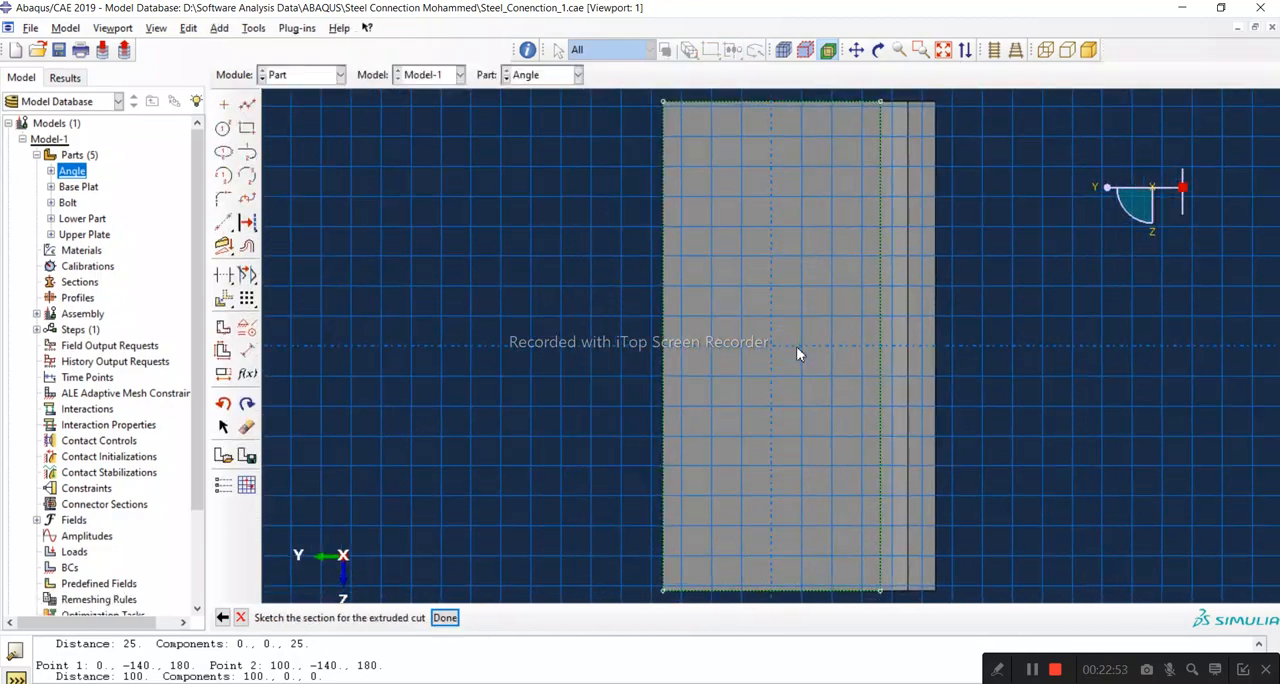
Step: Sketch two circles of about 10 mm radius on the vertical leg face's vertical centreline, one near the upper end and one near the lower end
{"action": "left_click", "coordinate": [223, 128]}
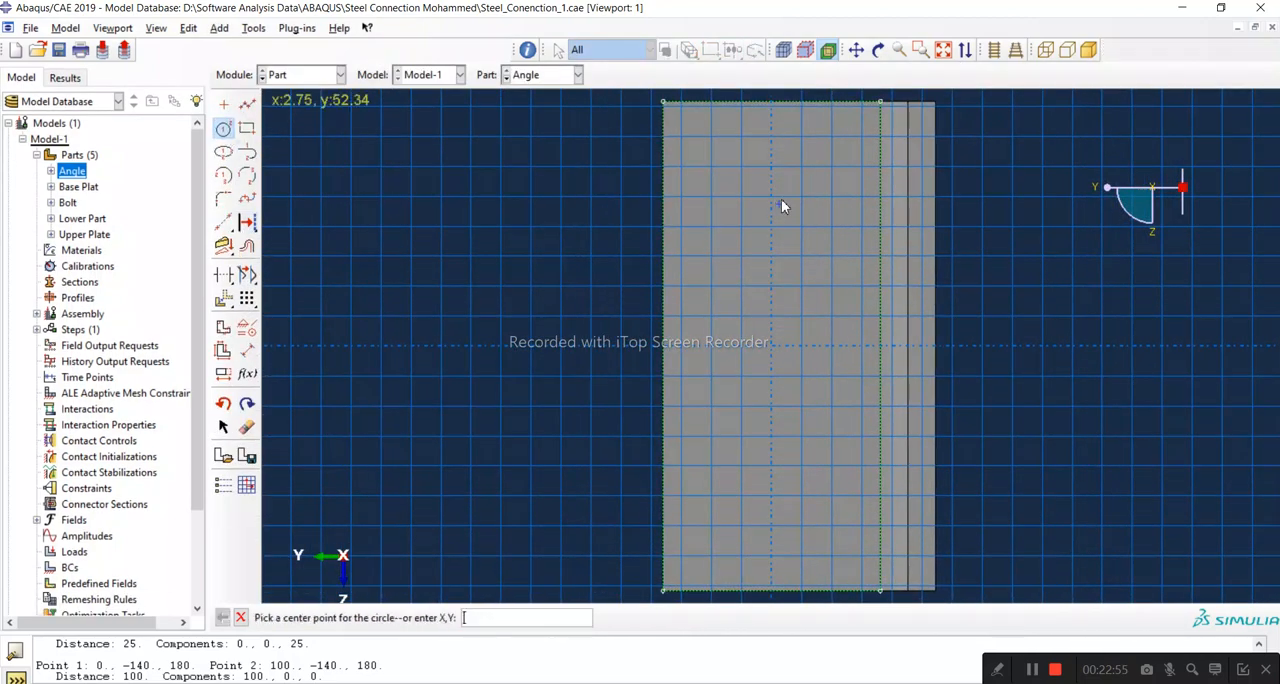
{"action": "left_click", "coordinate": [771, 171]}
{"action": "left_click", "coordinate": [786, 187]}
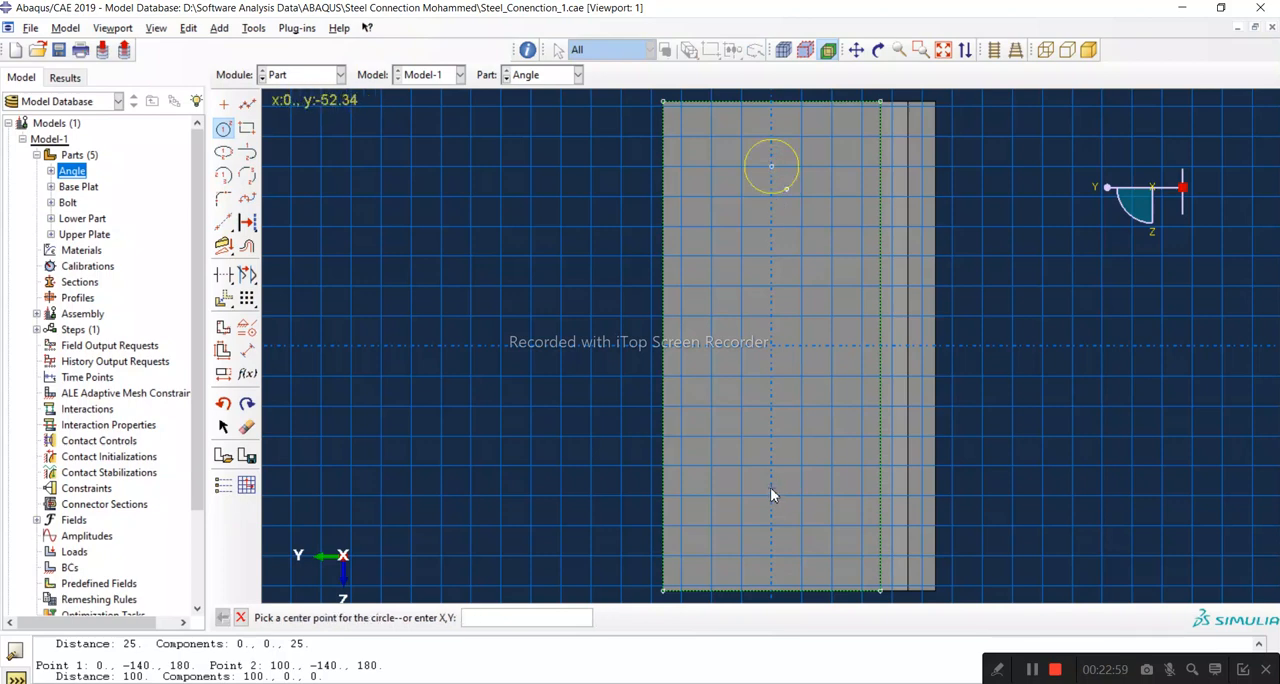
{"action": "left_click", "coordinate": [770, 495]}
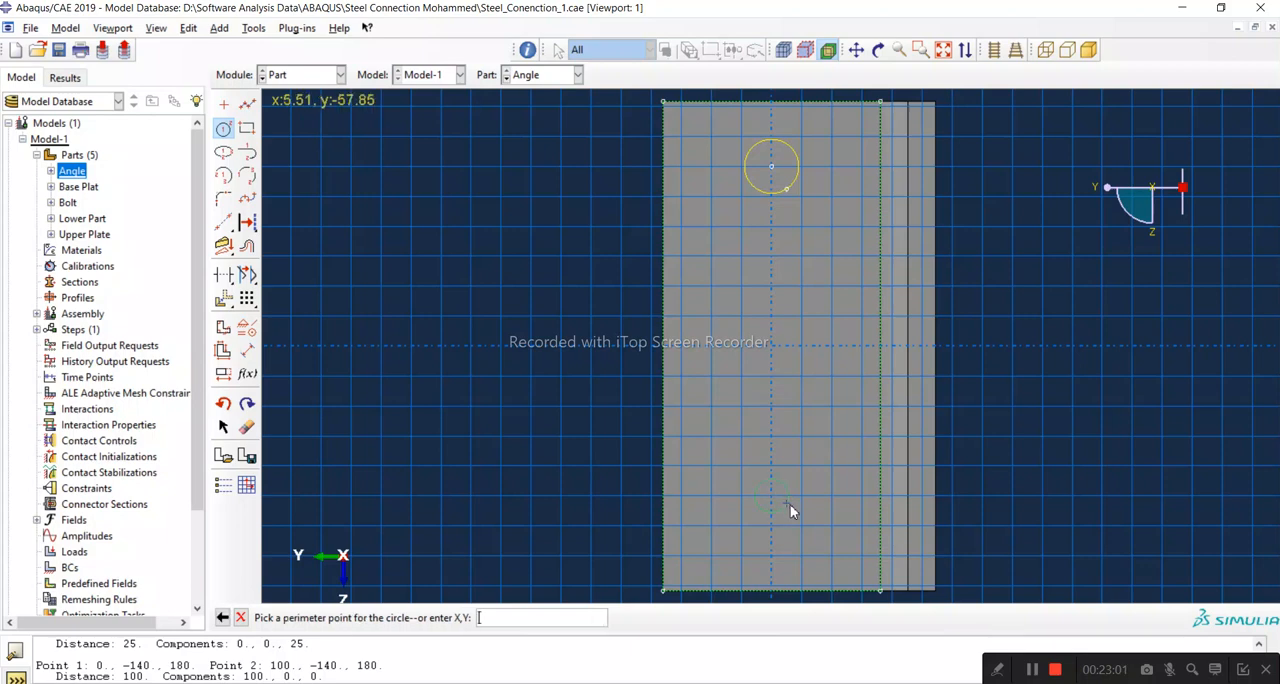
{"action": "left_click", "coordinate": [795, 510]}
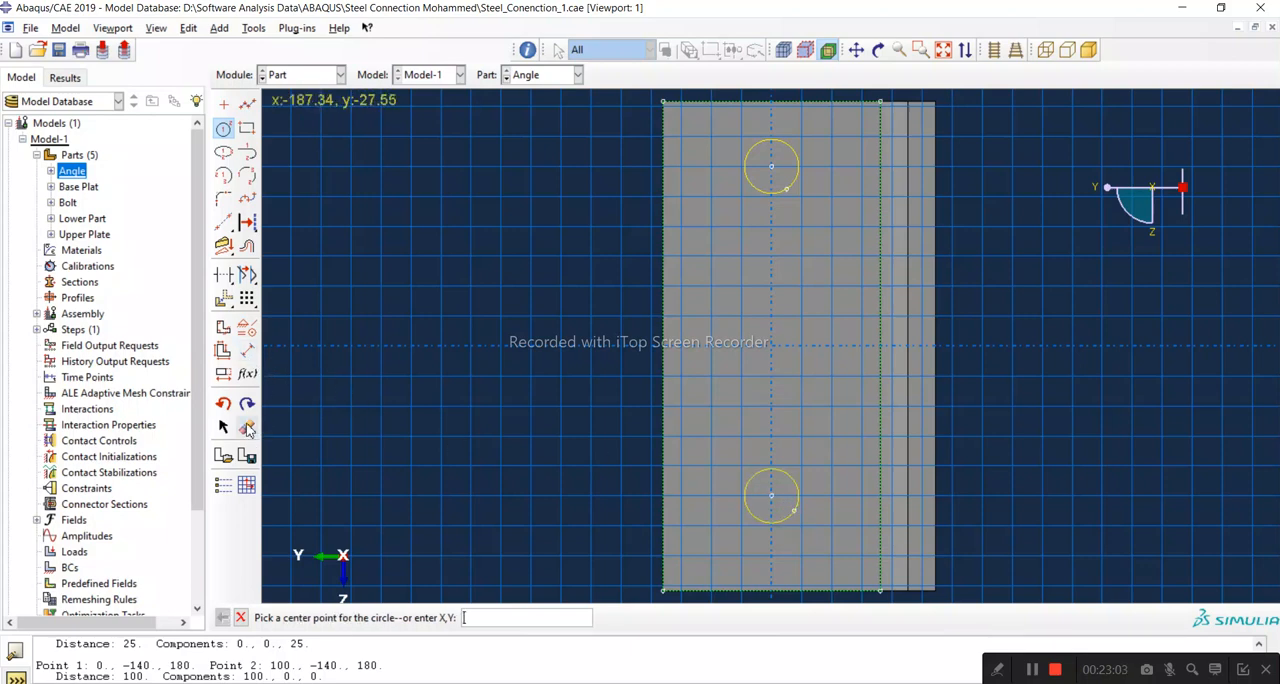
Step: Dimension both circles on the vertical leg with a radius of 12.5 mm
{"action": "left_click", "coordinate": [246, 352]}
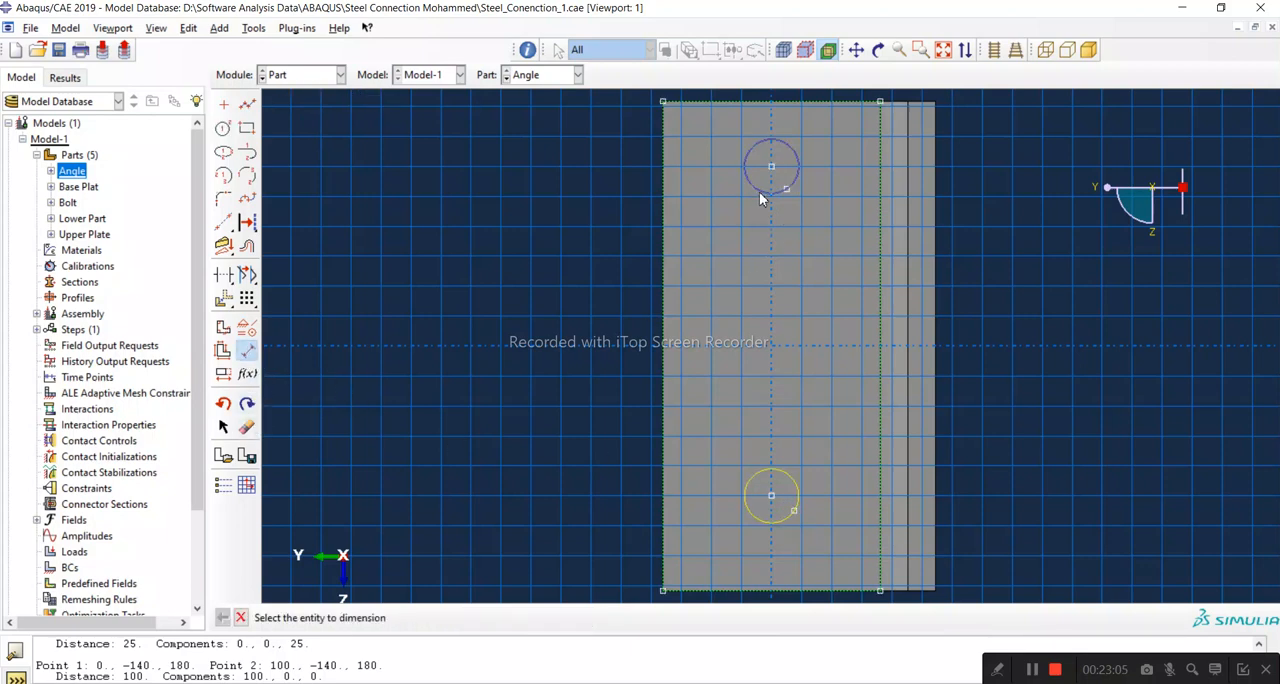
{"action": "left_click", "coordinate": [767, 195]}
{"action": "left_click", "coordinate": [736, 235]}
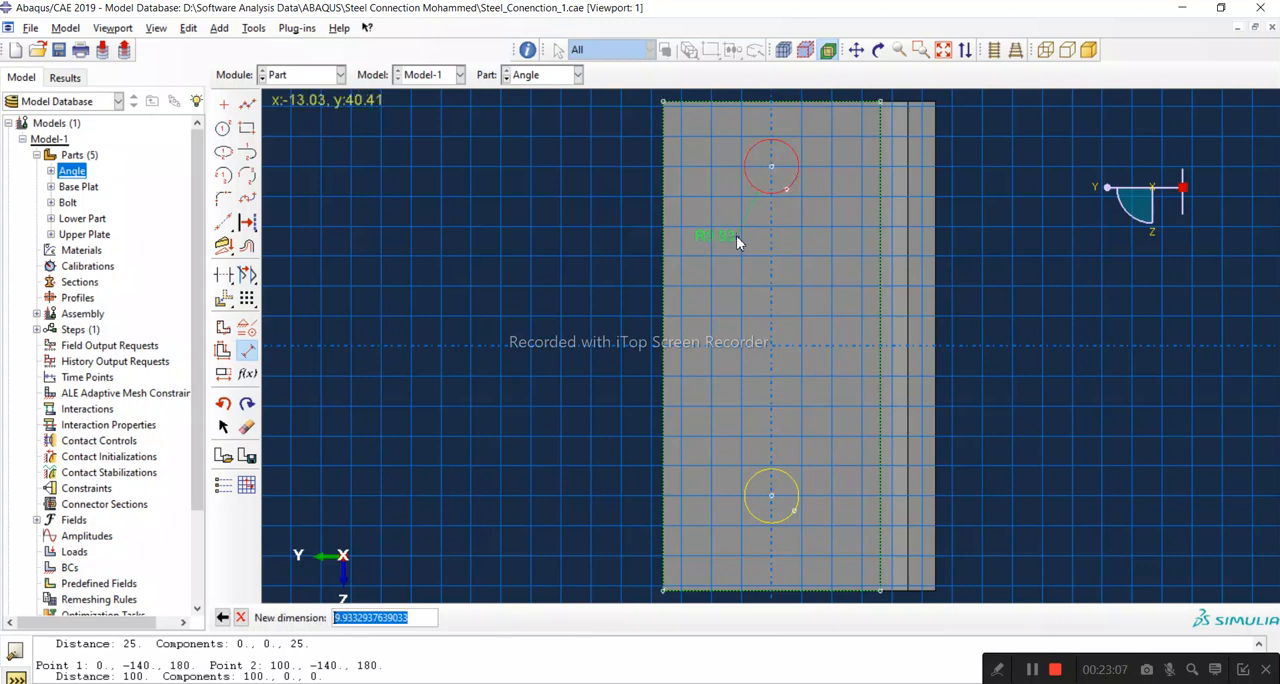
{"action": "type", "text": "12.5"}
{"action": "key", "text": "Return"}
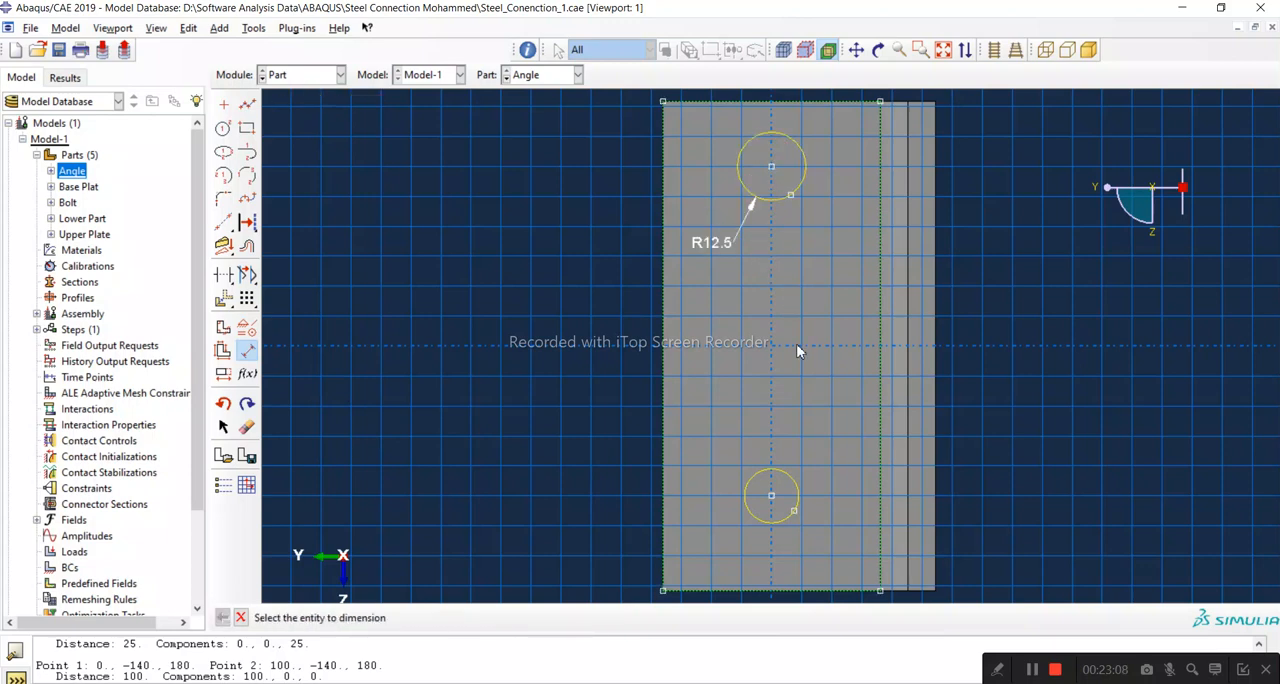
{"action": "left_click", "coordinate": [744, 508]}
{"action": "left_click", "coordinate": [717, 546]}
{"action": "type", "text": "12.5"}
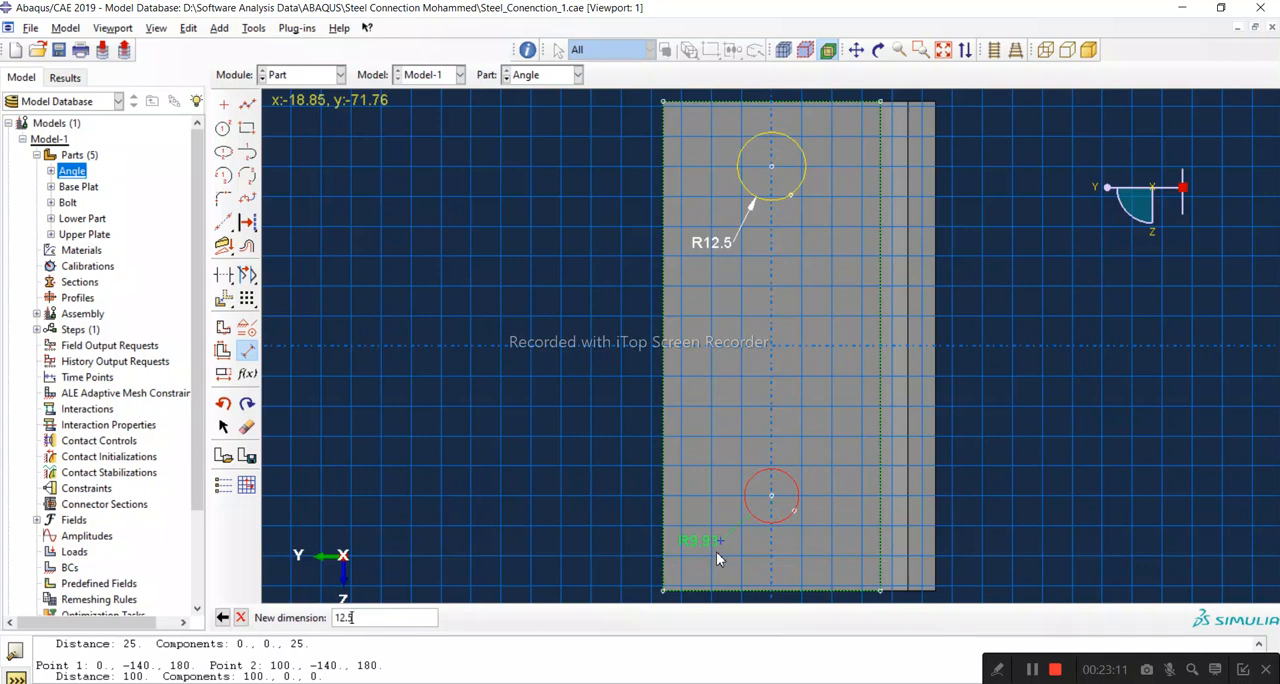
{"action": "key", "text": "Return"}
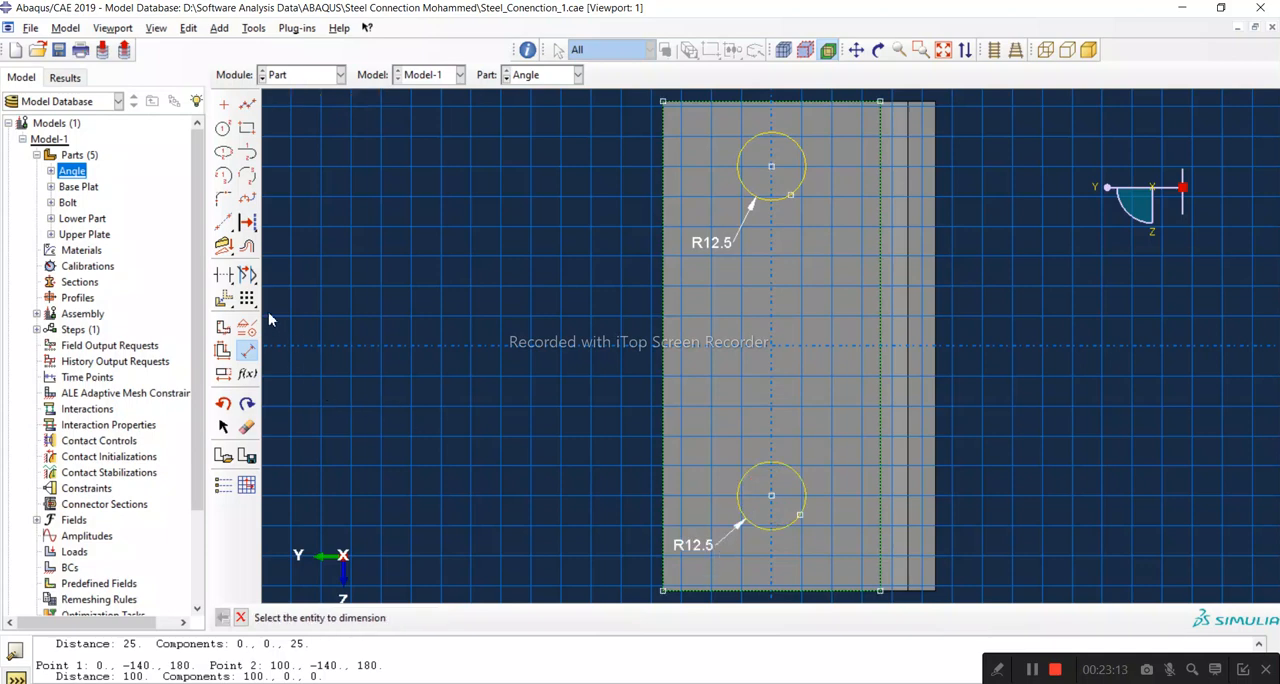
Step: Dimension the vertical distance between the two circle centres on the vertical leg as 128 mm
{"action": "left_click", "coordinate": [771, 167]}
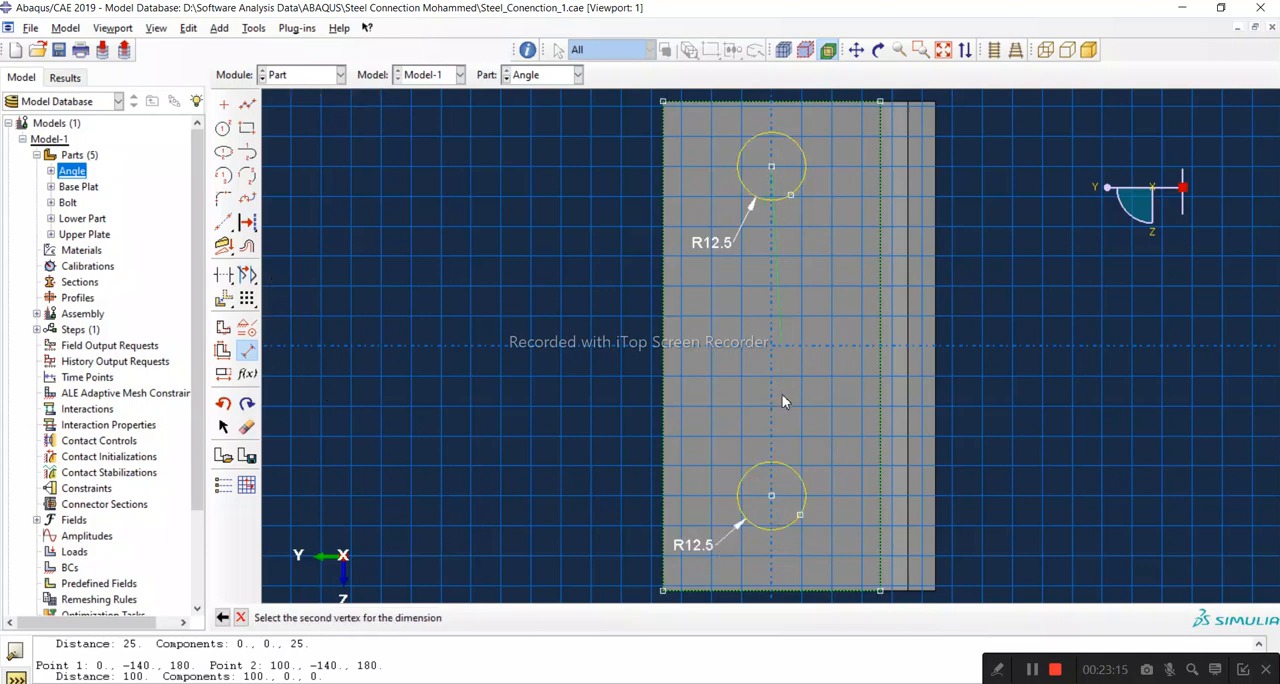
{"action": "left_click", "coordinate": [771, 496]}
{"action": "left_click", "coordinate": [717, 480]}
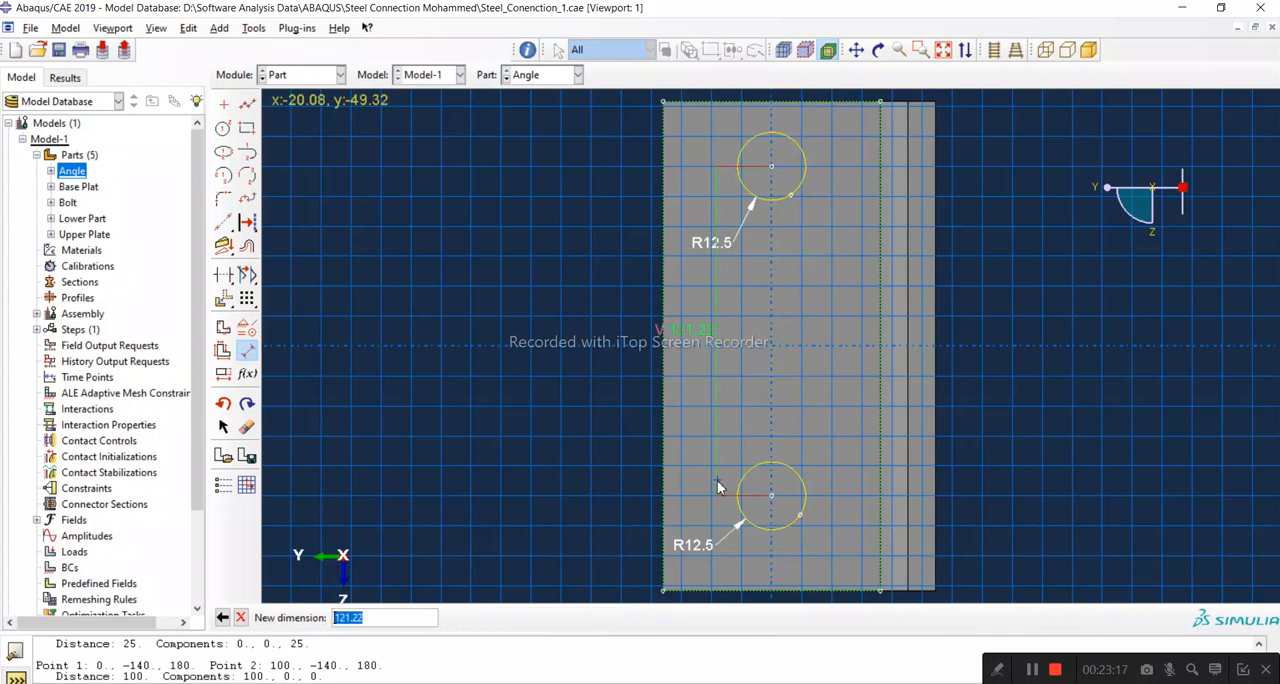
{"action": "type", "text": "128"}
{"action": "key", "text": "Return"}
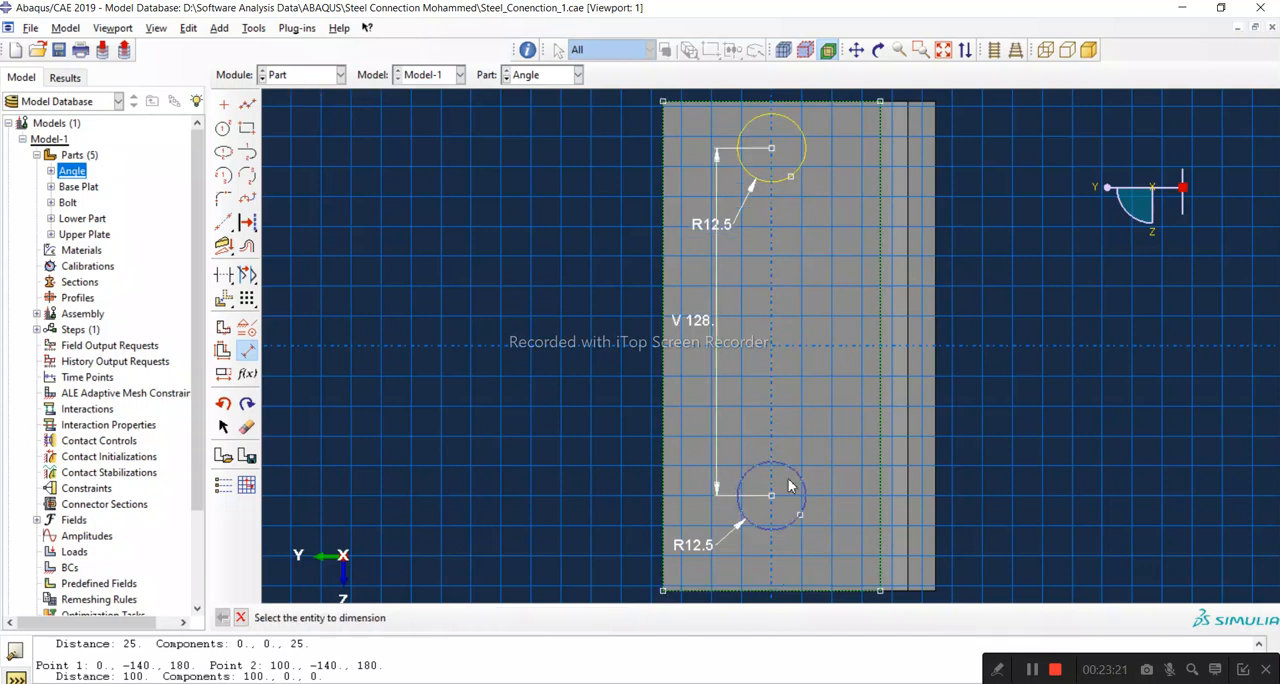
Step: Dimension the upper circle's centre 26 mm from the upper edge of the vertical leg face
{"action": "left_click", "coordinate": [785, 104]}
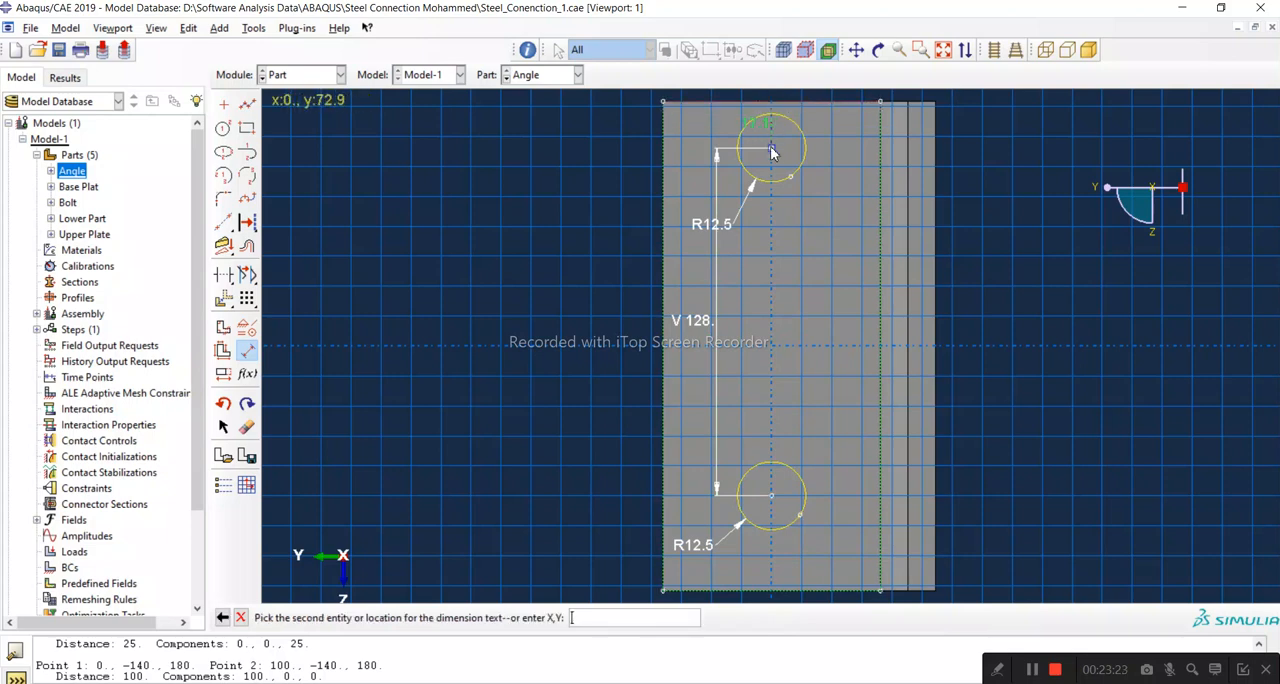
{"action": "left_click", "coordinate": [771, 148]}
{"action": "left_click", "coordinate": [840, 162]}
{"action": "type", "text": "26"}
{"action": "key", "text": "Return"}
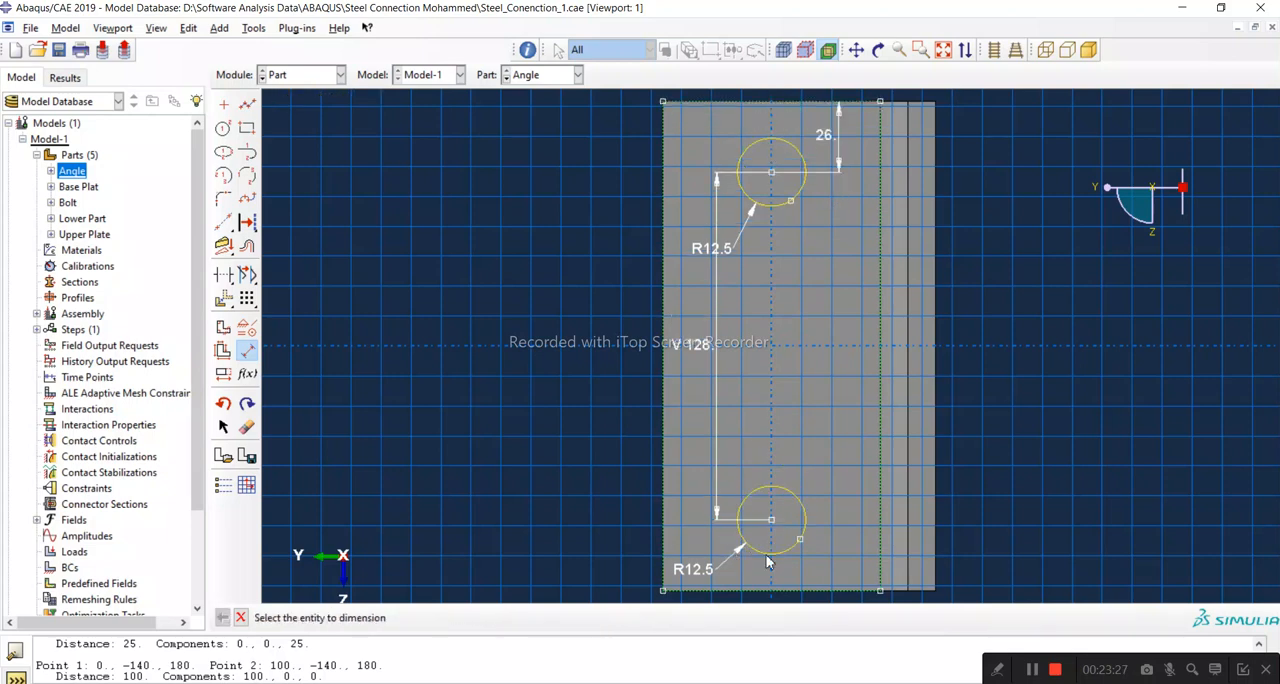
{"action": "left_click", "coordinate": [776, 590]}
{"action": "left_click", "coordinate": [771, 519]}
{"action": "left_click", "coordinate": [838, 537]}
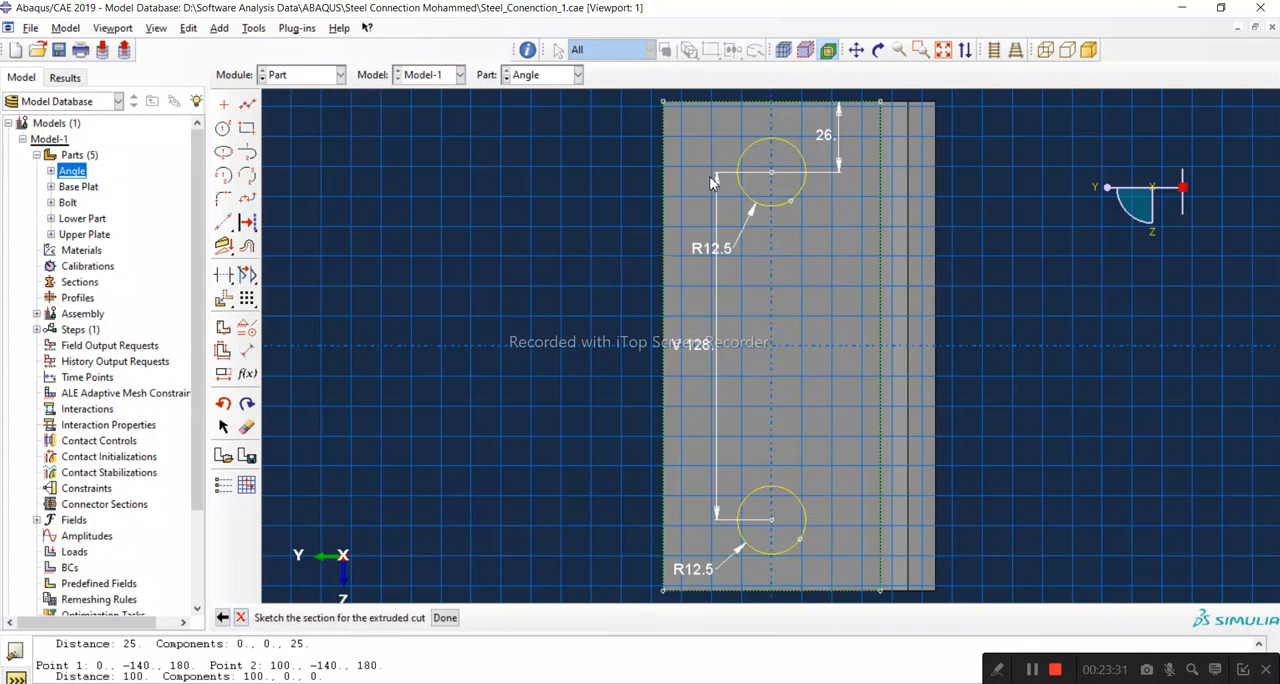
Step: Dimension the upper circle's centre 40 mm from the free long edge of the vertical leg face
{"action": "left_click", "coordinate": [247, 349]}
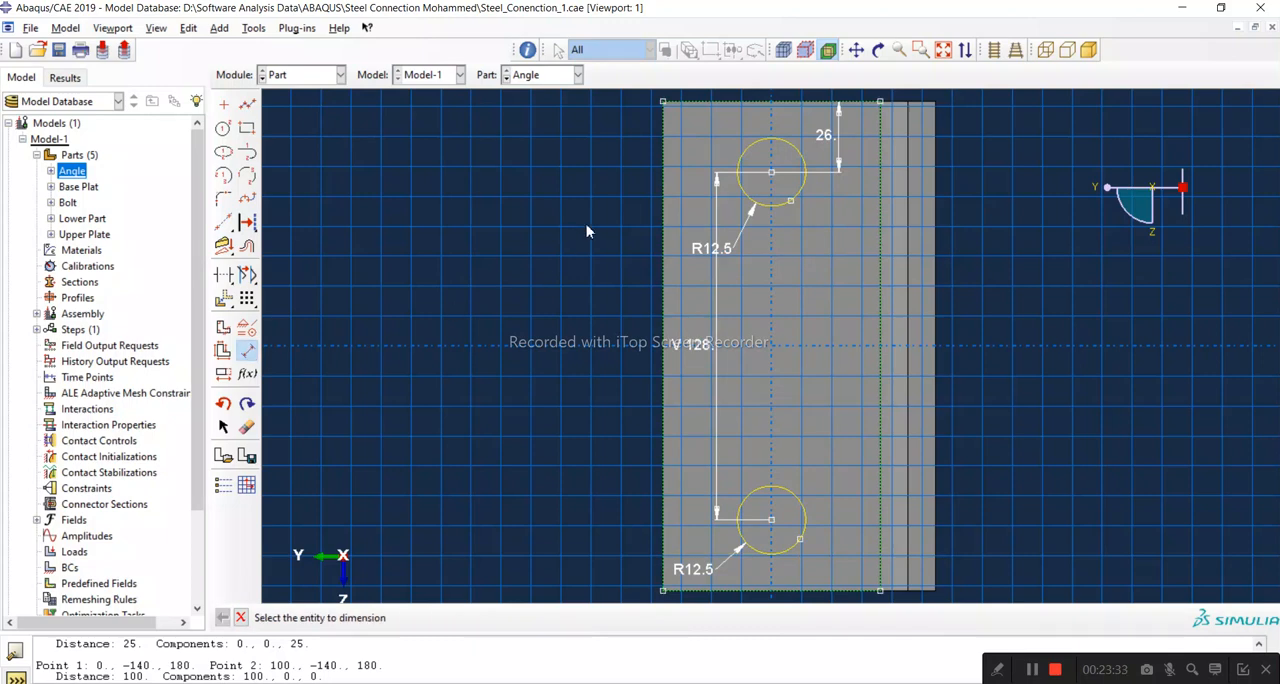
{"action": "left_click", "coordinate": [662, 183]}
{"action": "left_click", "coordinate": [771, 173]}
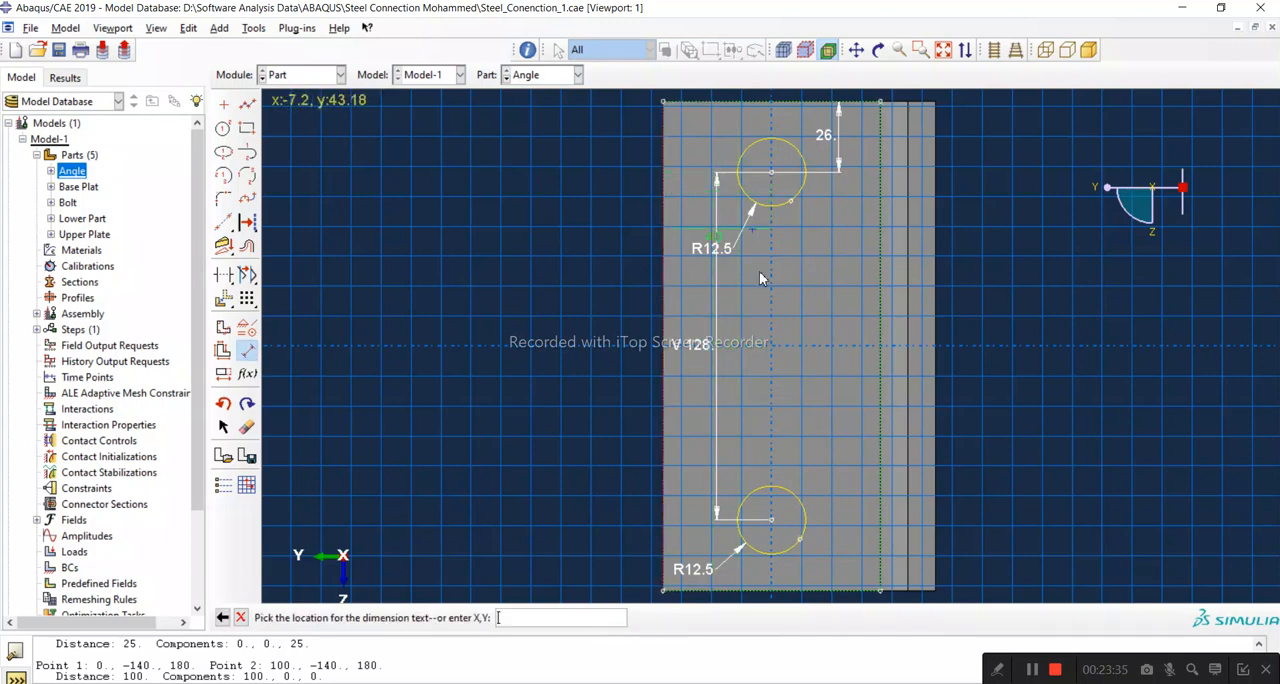
{"action": "left_click", "coordinate": [758, 314]}
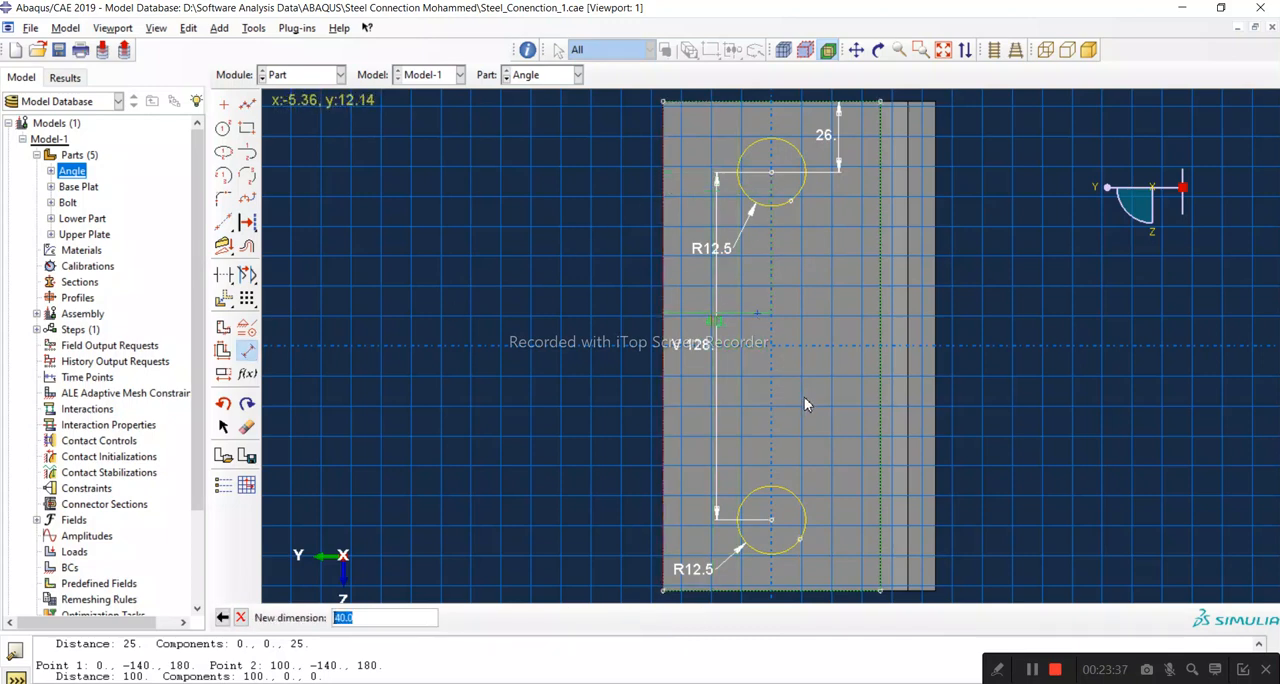
{"action": "key", "text": "Return"}
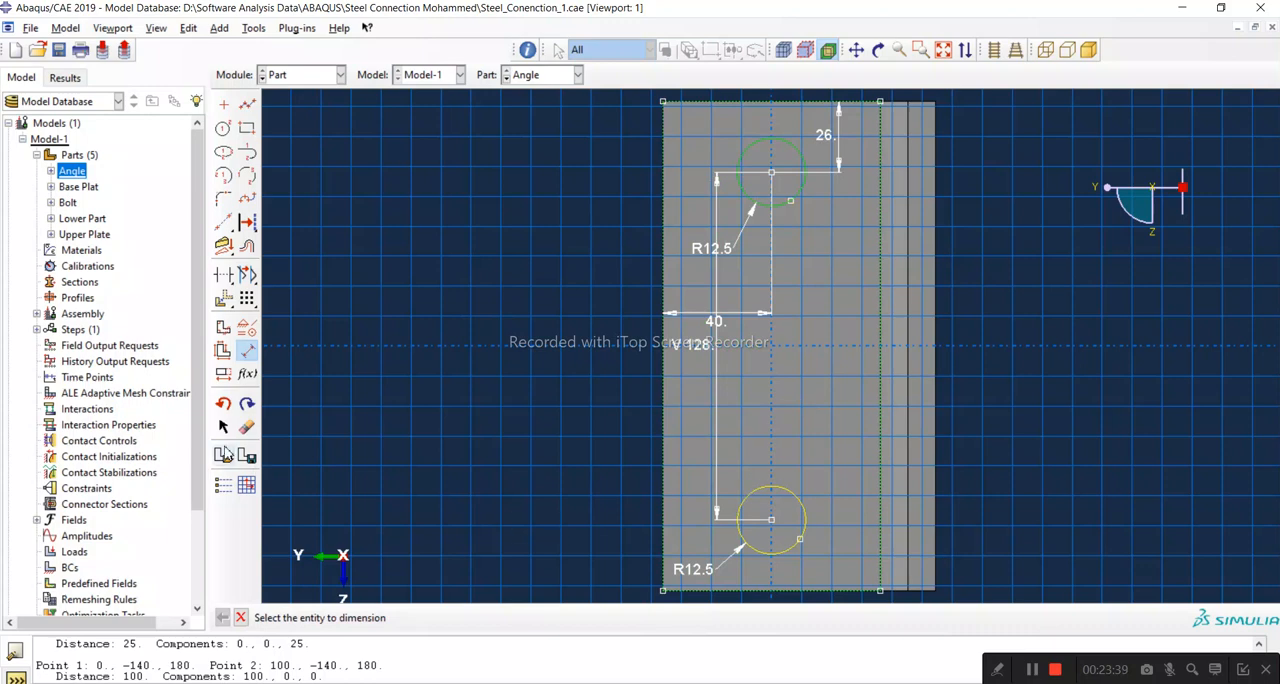
{"action": "left_click", "coordinate": [662, 539]}
{"action": "left_click", "coordinate": [771, 519]}
{"action": "left_click", "coordinate": [771, 460]}
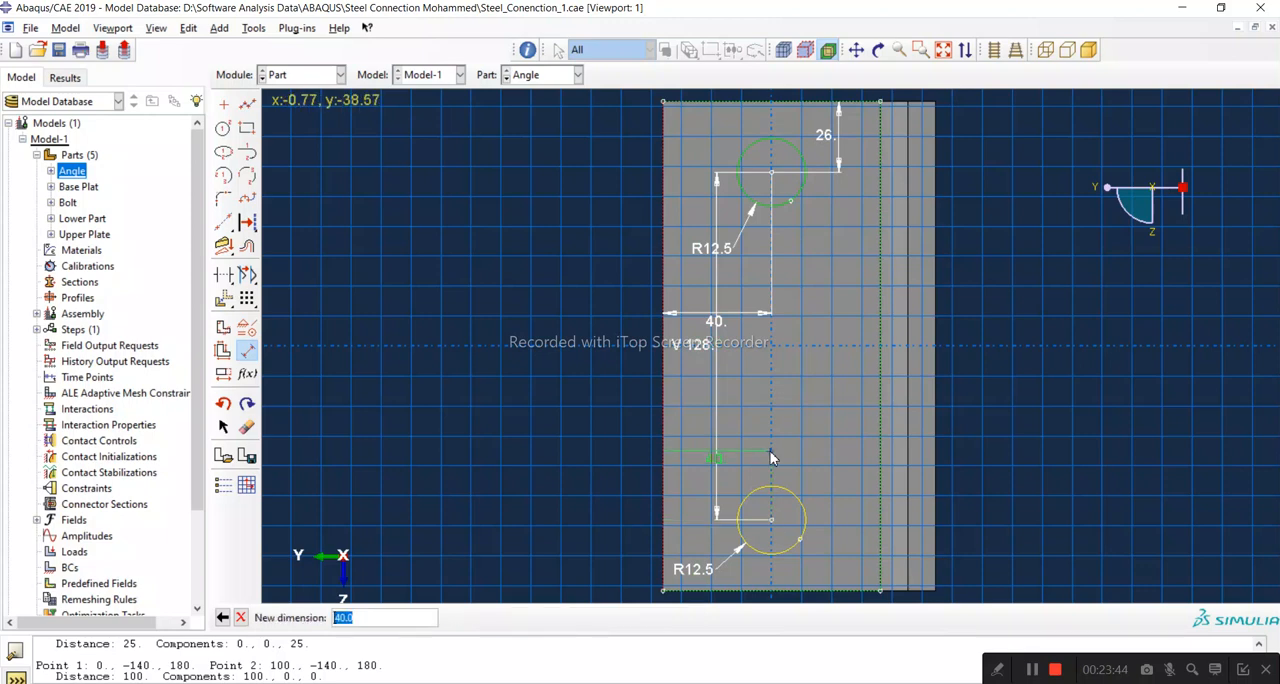
{"action": "left_click", "coordinate": [240, 617]}
Step: Finish the sketch and cut the two circles through the vertical leg with end condition Through All
{"action": "left_click", "coordinate": [444, 617]}
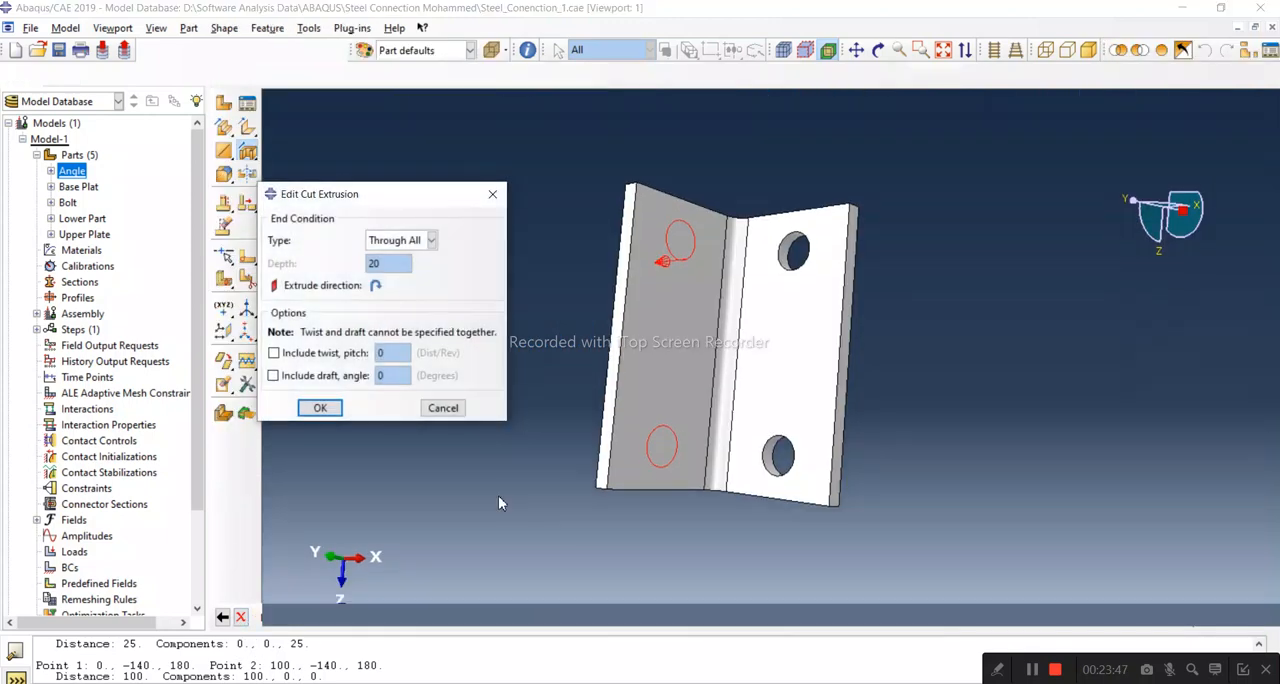
{"action": "left_click", "coordinate": [318, 409]}
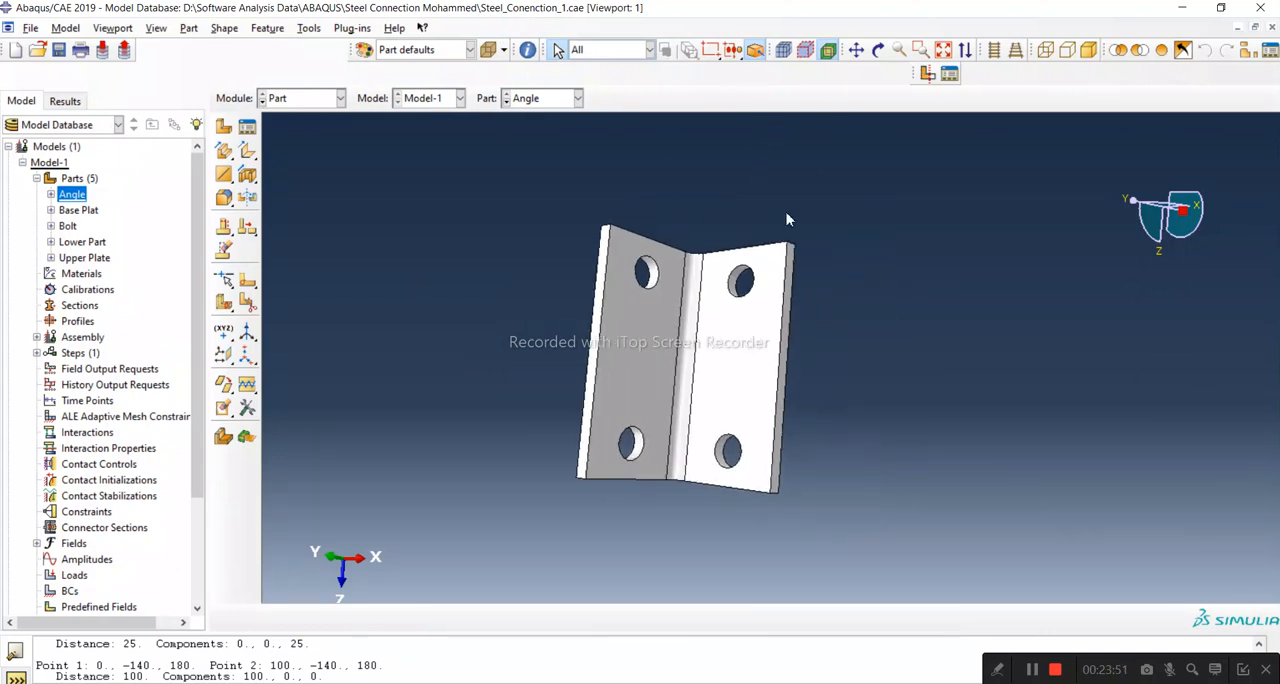
Step: Examine the Angle from several directions to check the holes in both legs
{"action": "left_click", "coordinate": [878, 49]}
{"action": "left_click_drag", "start_coordinate": [665, 329], "coordinate": [695, 465]}
{"action": "left_click", "coordinate": [240, 617]}
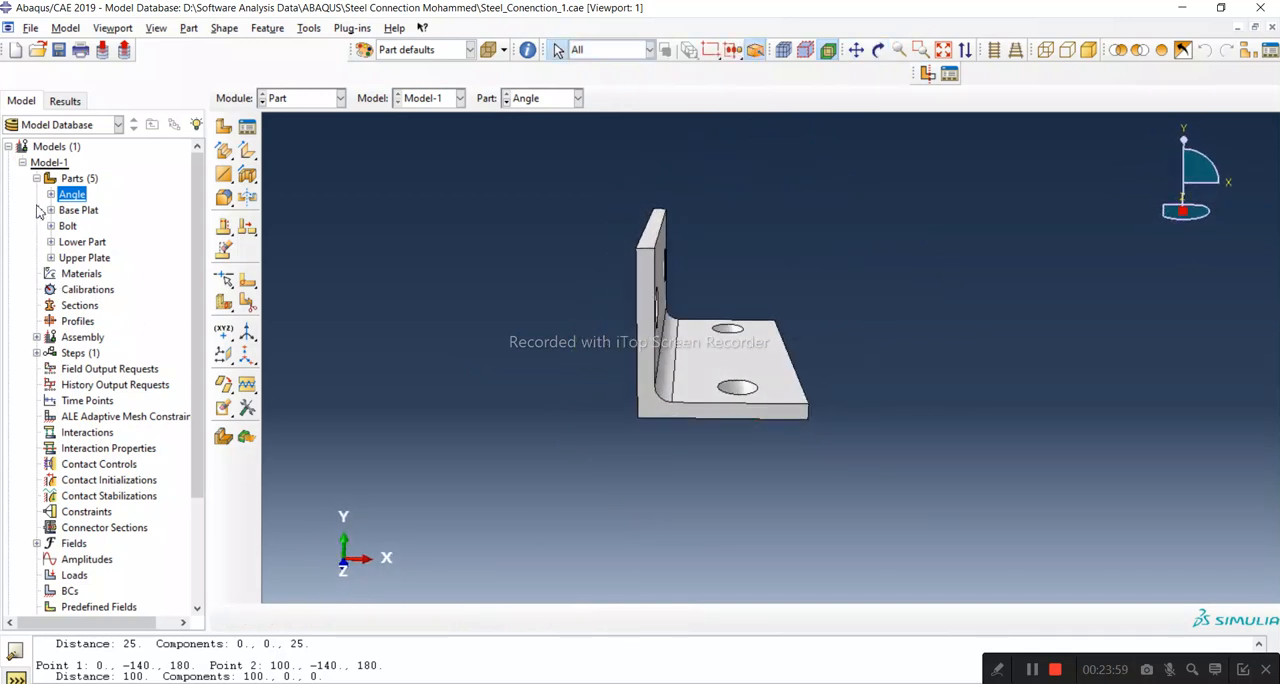
{"action": "left_click", "coordinate": [151, 203]}
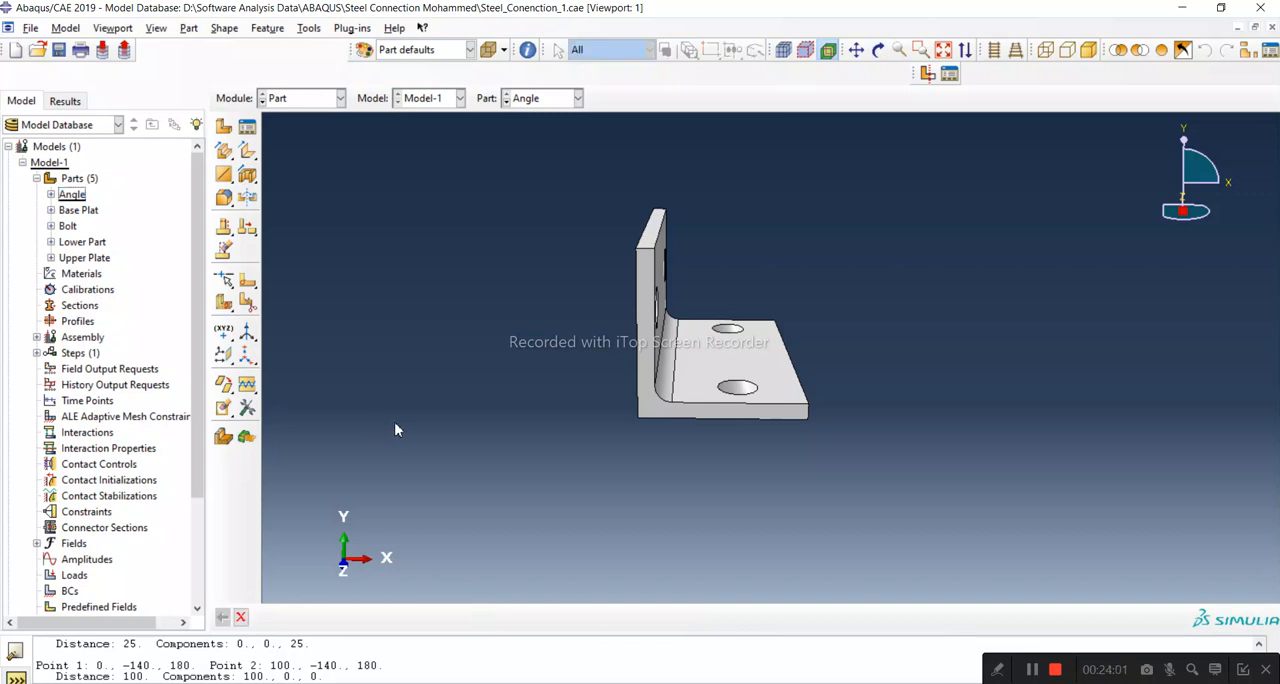
{"action": "left_click", "coordinate": [878, 49]}
{"action": "left_click_drag", "start_coordinate": [858, 370], "coordinate": [794, 399]}
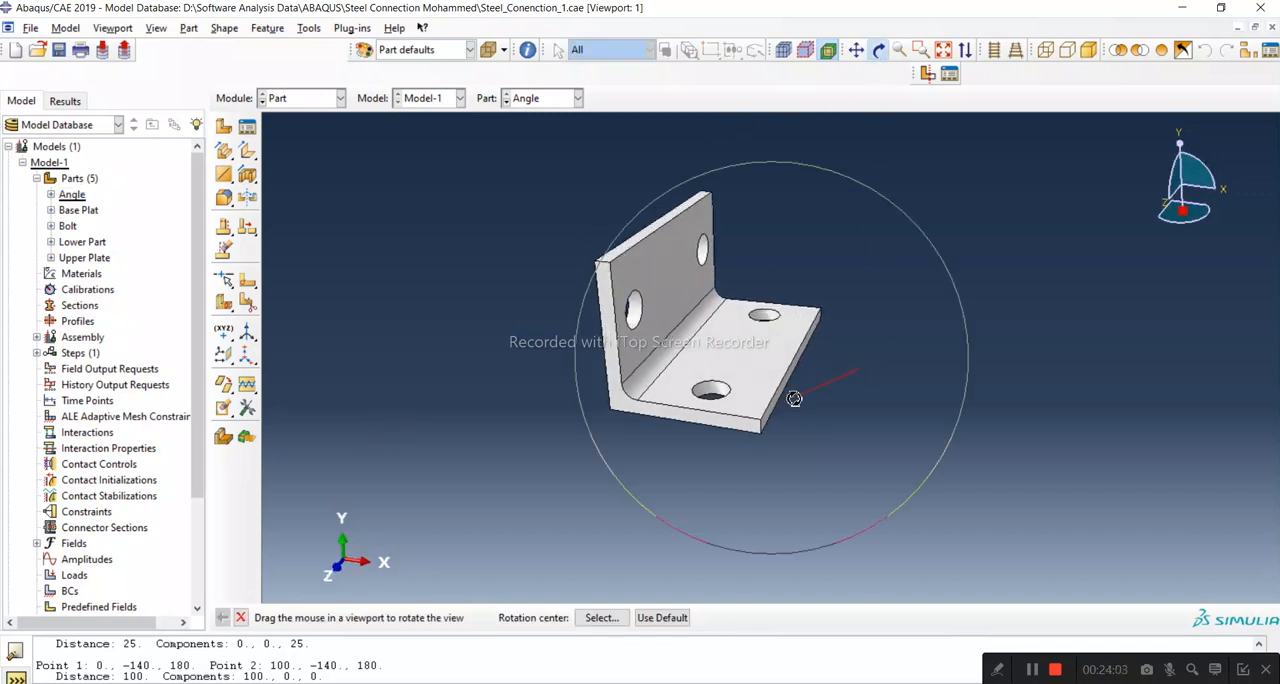
{"action": "left_click", "coordinate": [240, 617]}
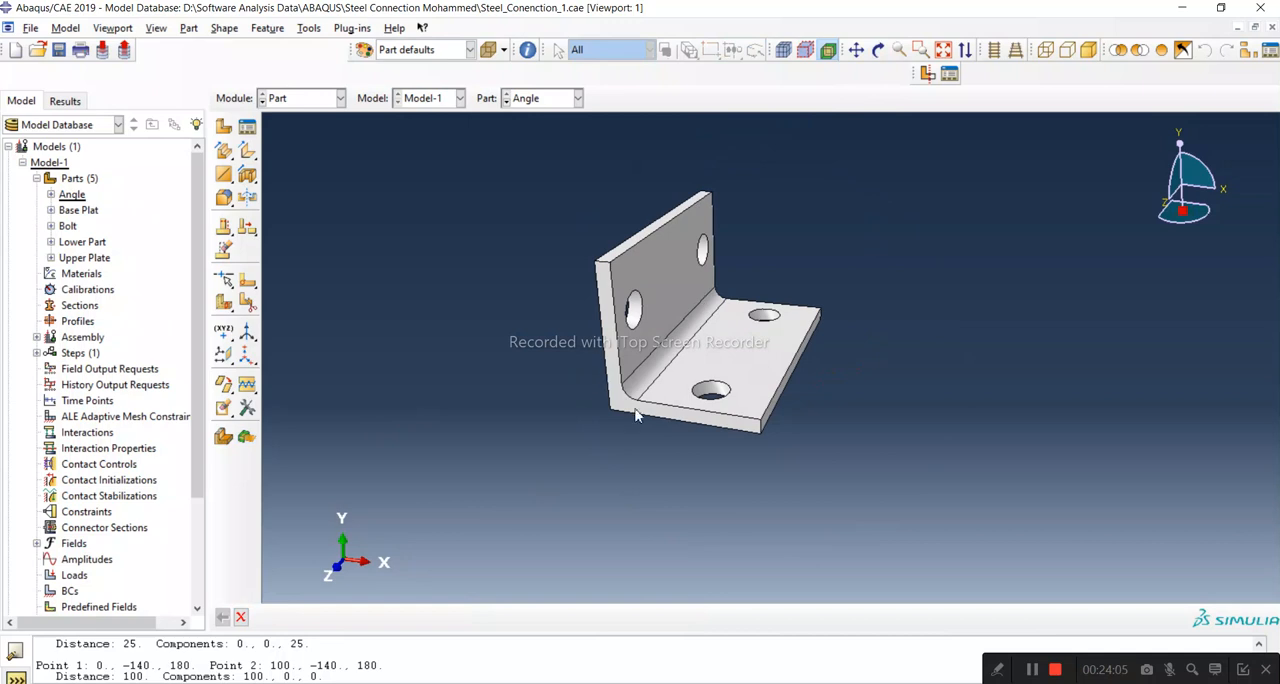
{"action": "left_click", "coordinate": [240, 617]}
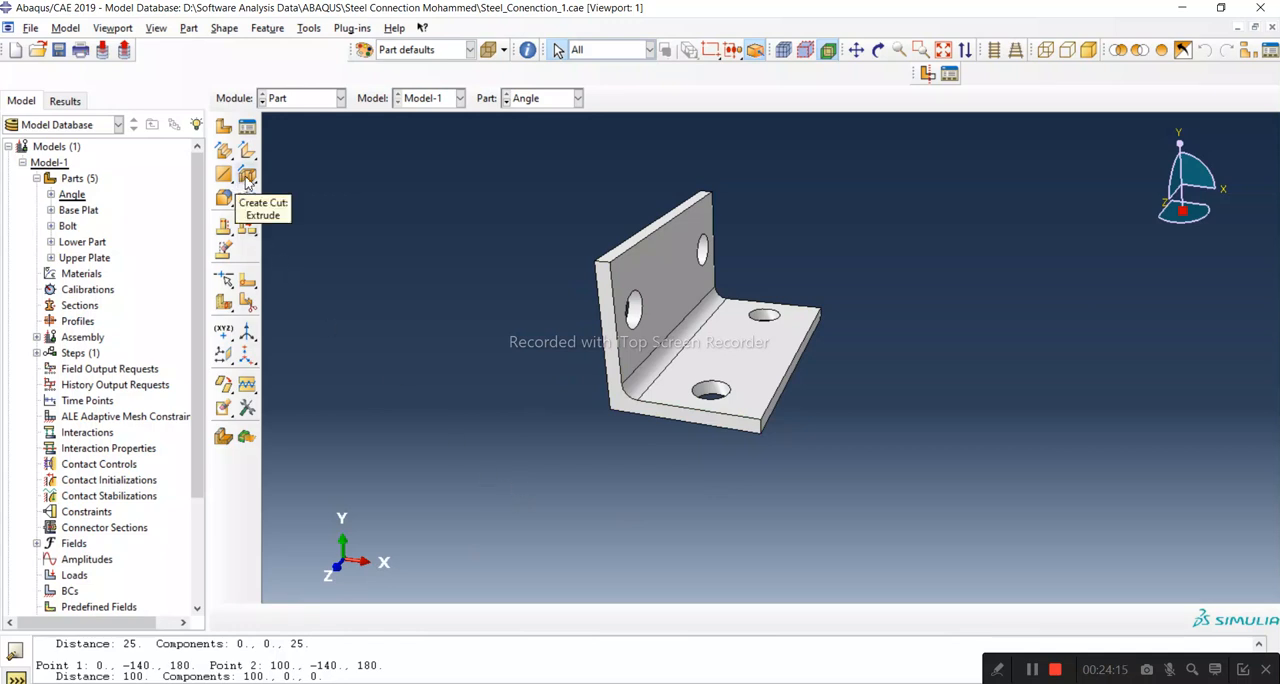
{"action": "scroll", "coordinate": [674, 354], "scroll_direction": "up", "scroll_amount": 3}
{"action": "scroll", "coordinate": [668, 347], "scroll_direction": "down", "scroll_amount": 3}
{"action": "scroll", "coordinate": [665, 252], "scroll_direction": "down", "scroll_amount": 2}
Step: Display the Base Plat, Bolt and Upper Plate parts in turn to check their geometry, ending on the Bolt
{"action": "left_click", "coordinate": [78, 210]}
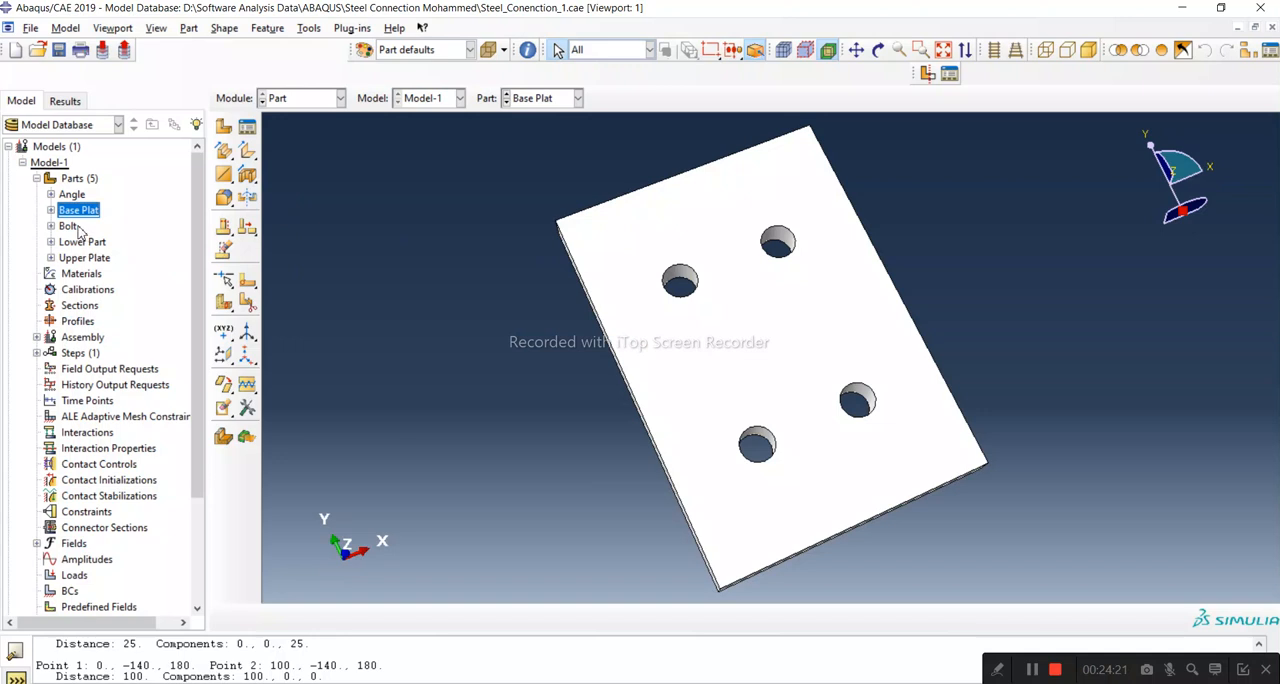
{"action": "left_click", "coordinate": [70, 226]}
{"action": "left_click", "coordinate": [84, 242]}
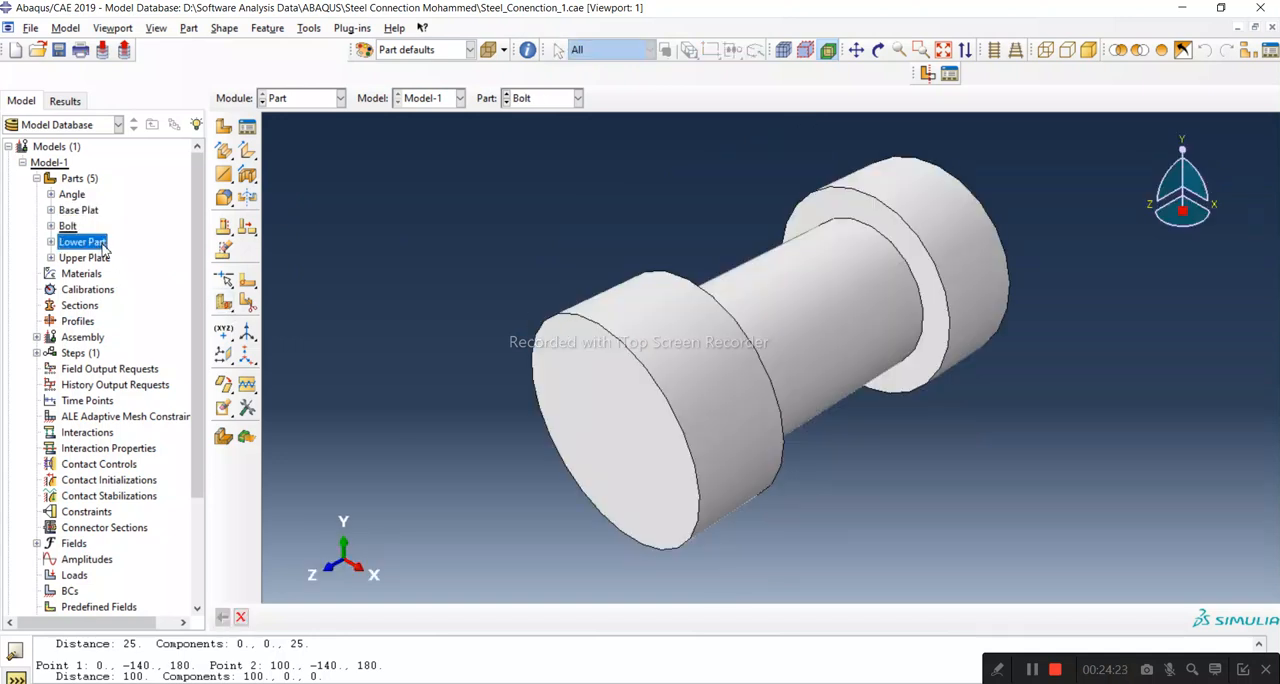
{"action": "left_click", "coordinate": [95, 258]}
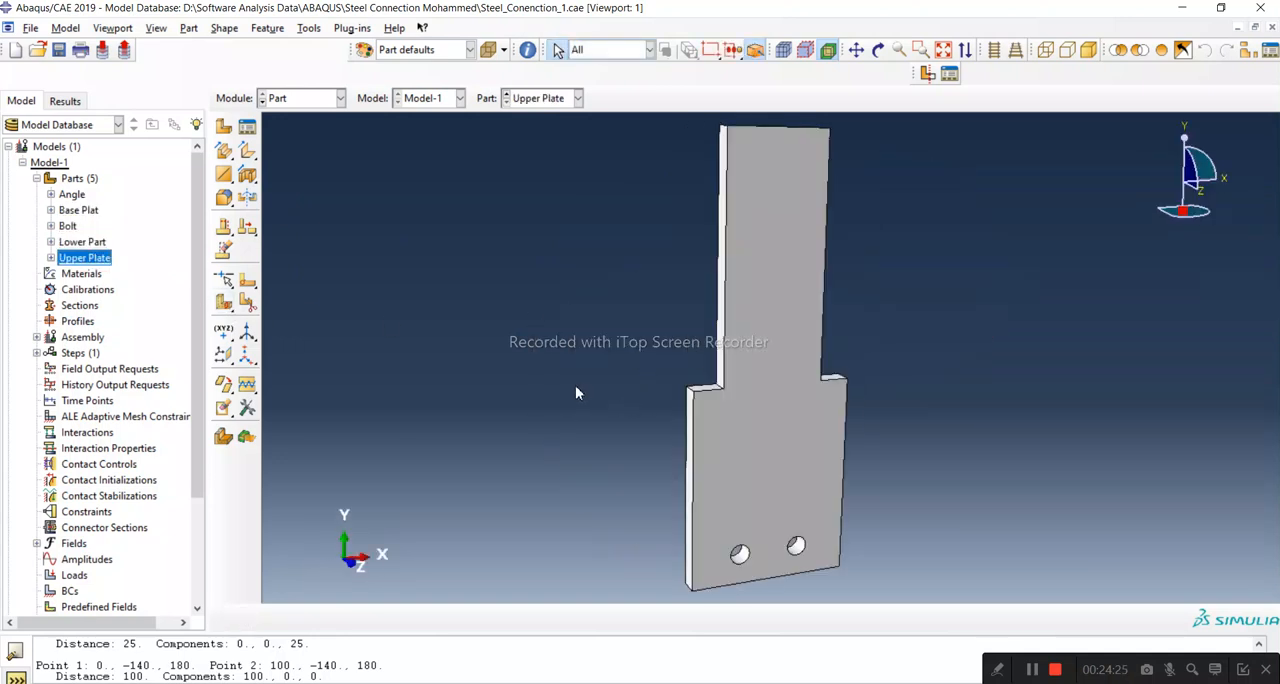
{"action": "left_click", "coordinate": [137, 262]}
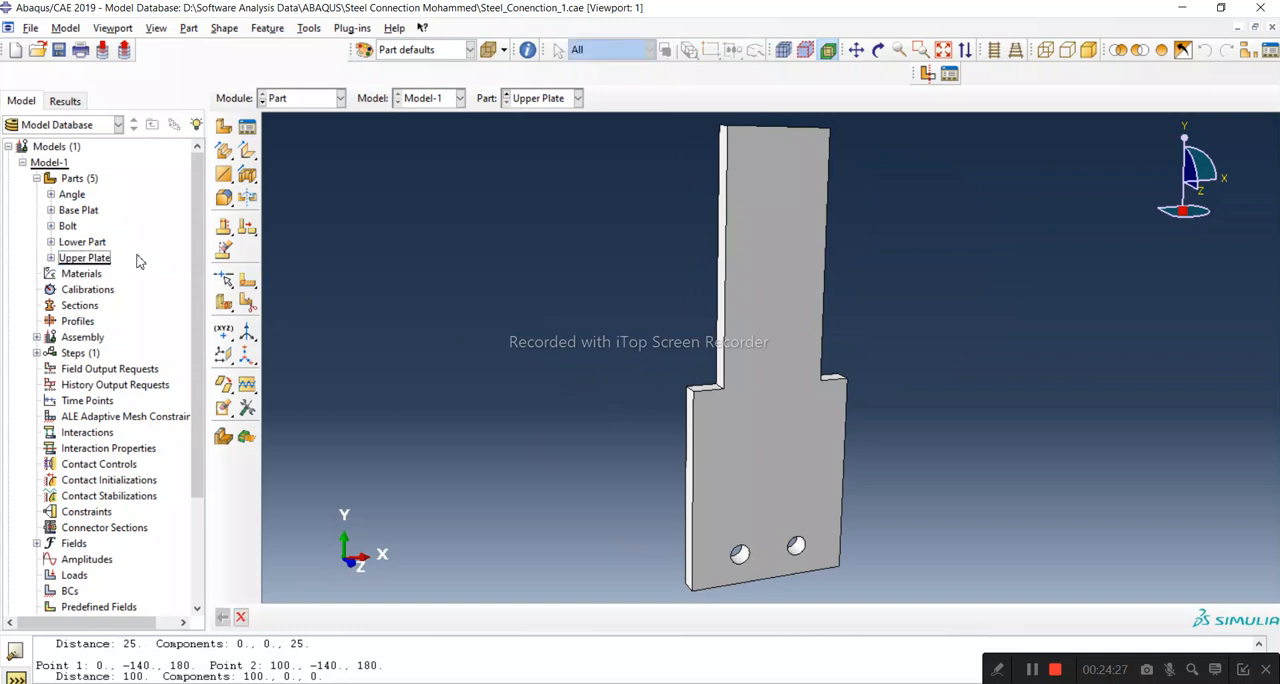
{"action": "scroll", "coordinate": [701, 432], "scroll_direction": "down", "scroll_amount": 2}
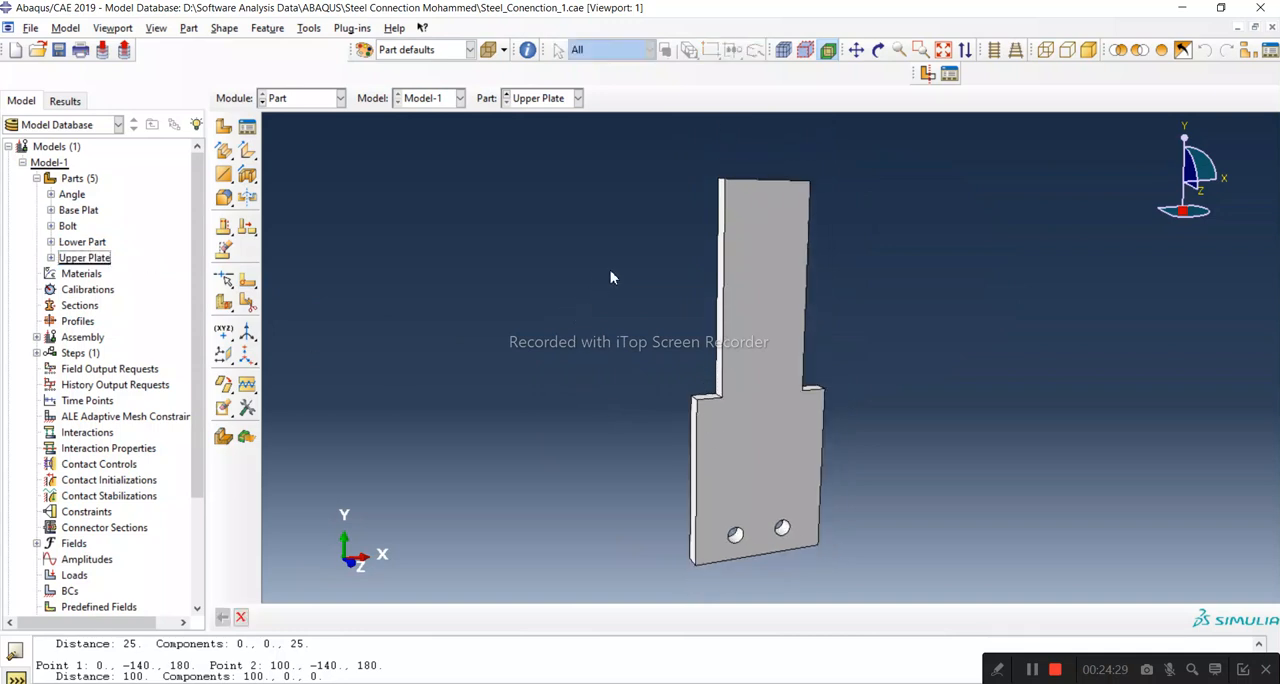
{"action": "scroll", "coordinate": [765, 230], "scroll_direction": "down", "scroll_amount": 1}
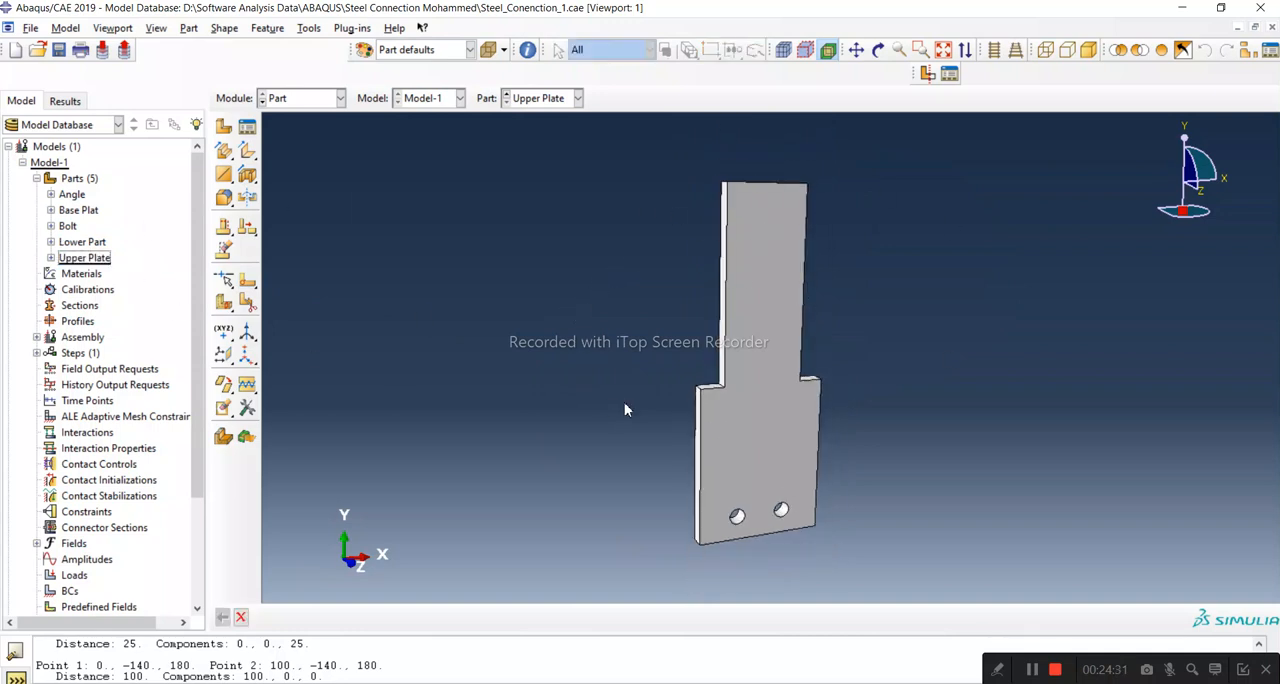
{"action": "double_click", "coordinate": [68, 226]}
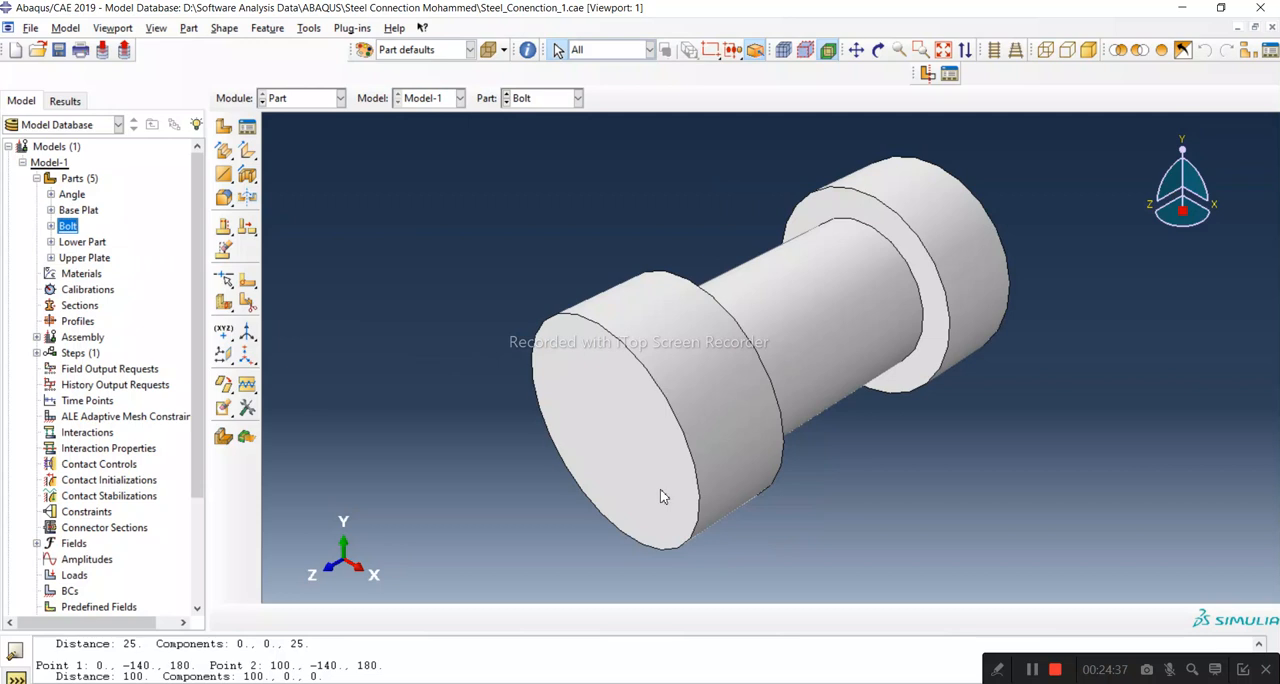
{"action": "left_click", "coordinate": [755, 483]}
{"action": "left_click", "coordinate": [330, 98]}
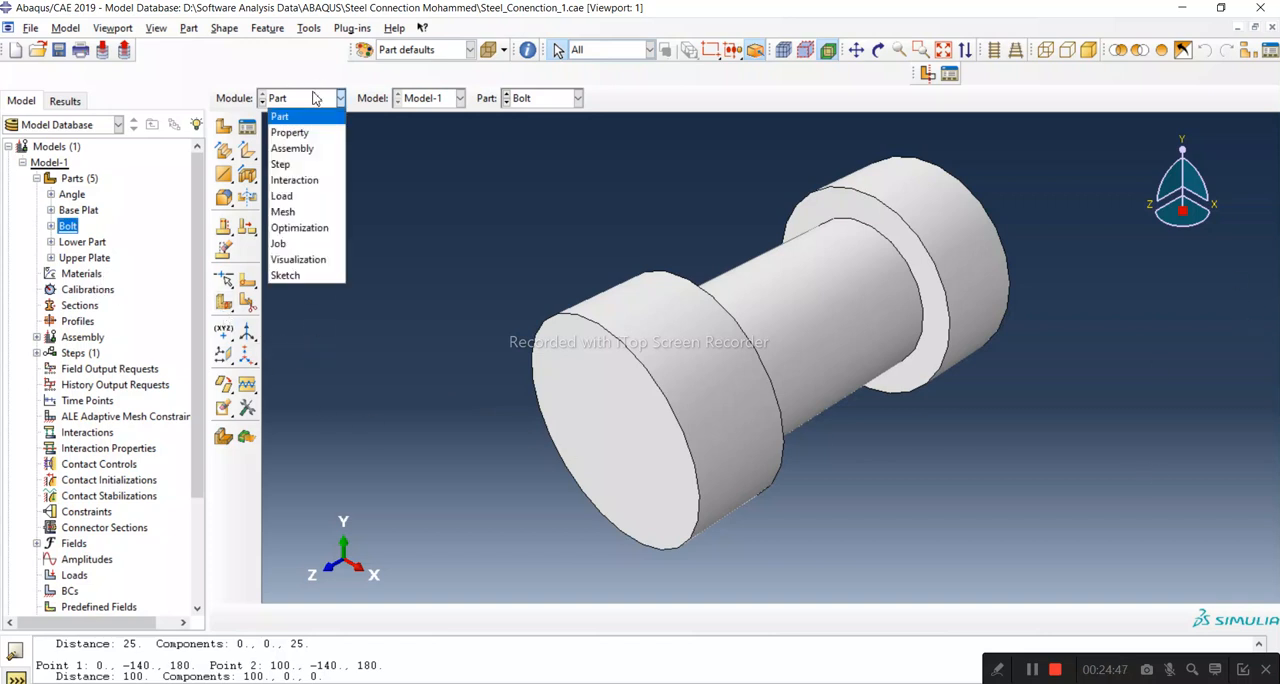
{"action": "left_click", "coordinate": [419, 267]}
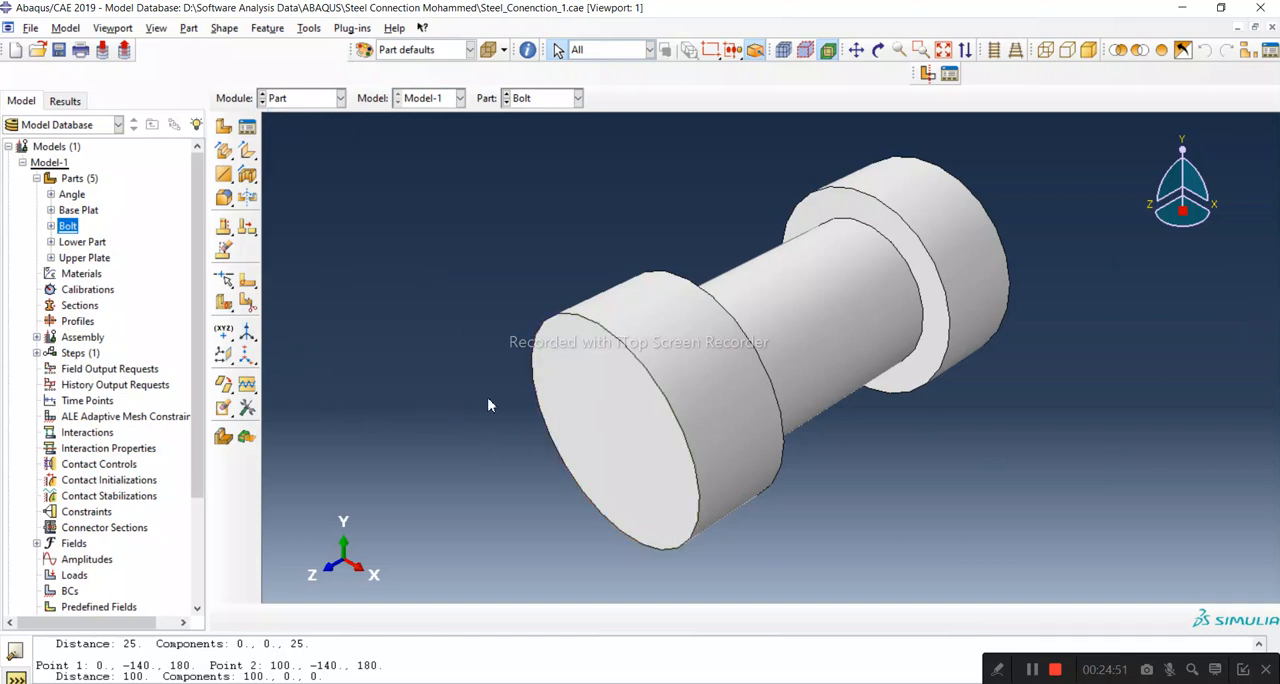
{"action": "scroll", "coordinate": [540, 410], "scroll_direction": "up", "scroll_amount": 2}
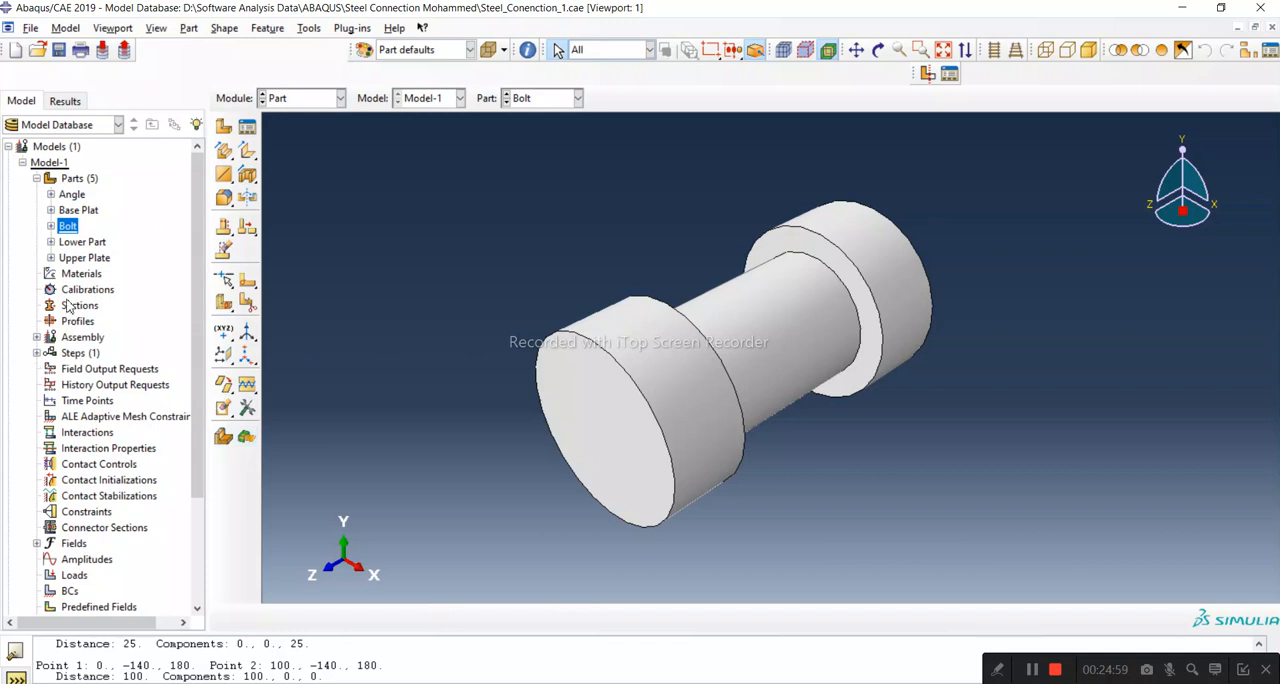
{"action": "left_click", "coordinate": [72, 194]}
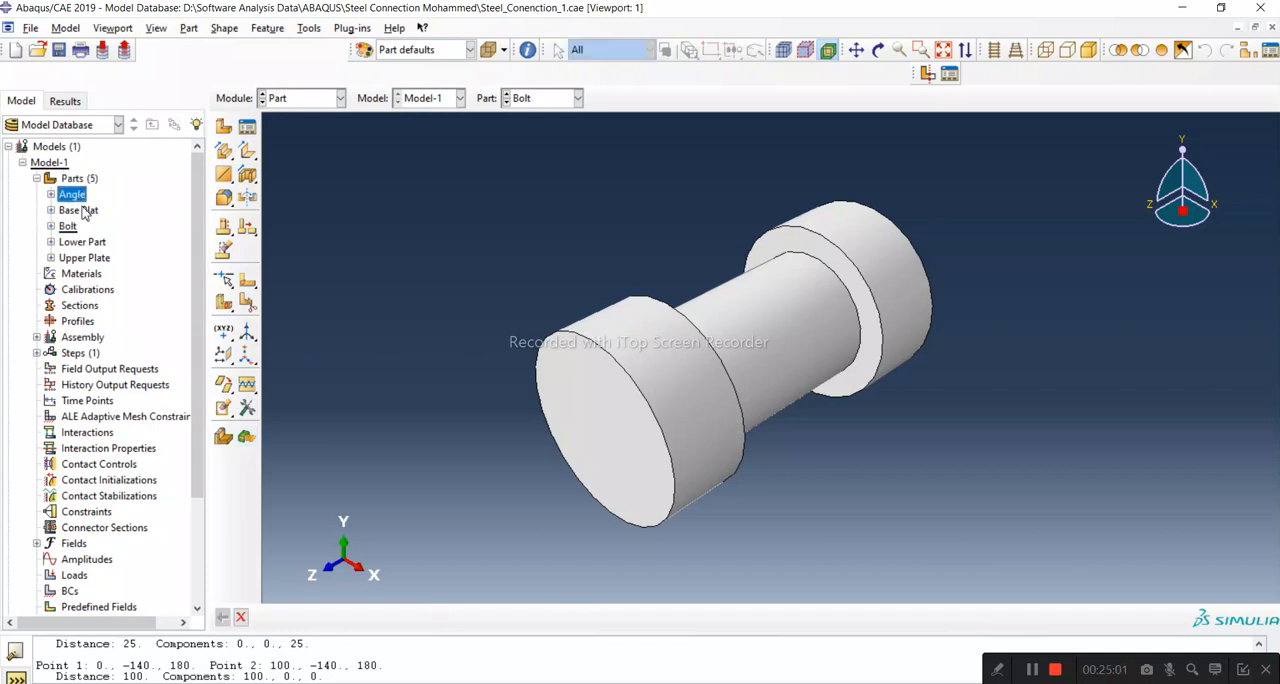
{"action": "left_click", "coordinate": [80, 211]}
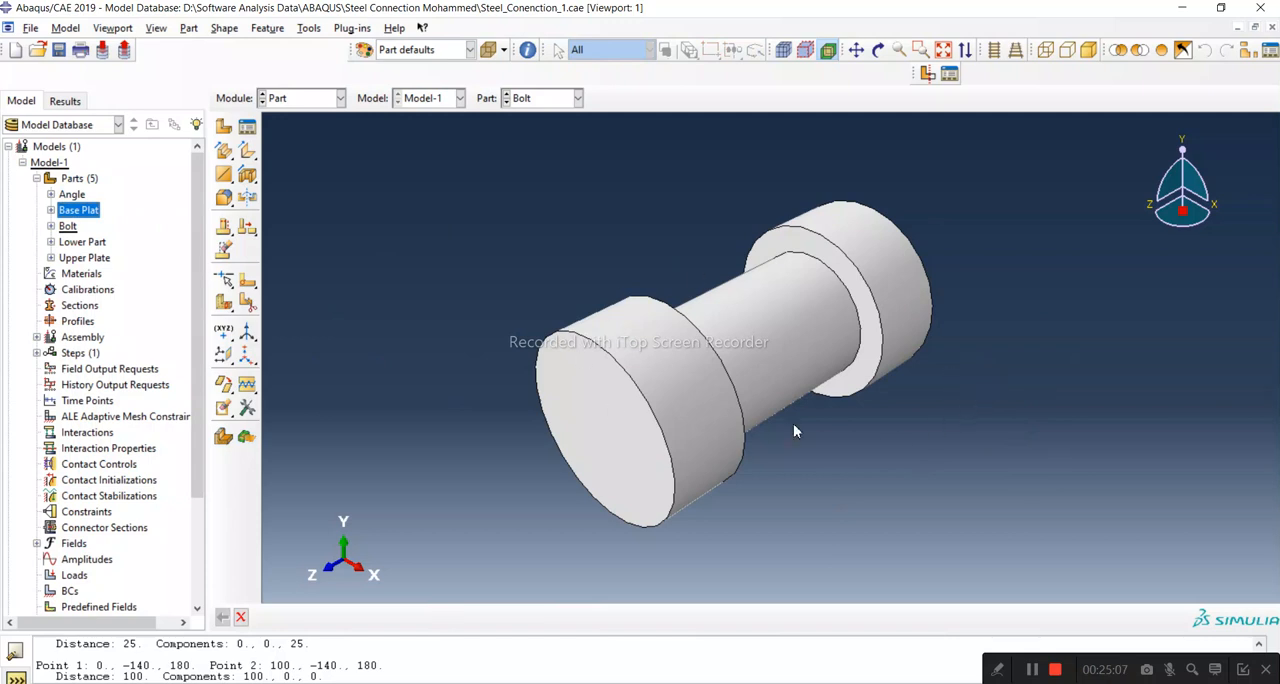
{"action": "scroll", "coordinate": [1084, 372], "scroll_direction": "down", "scroll_amount": 1}
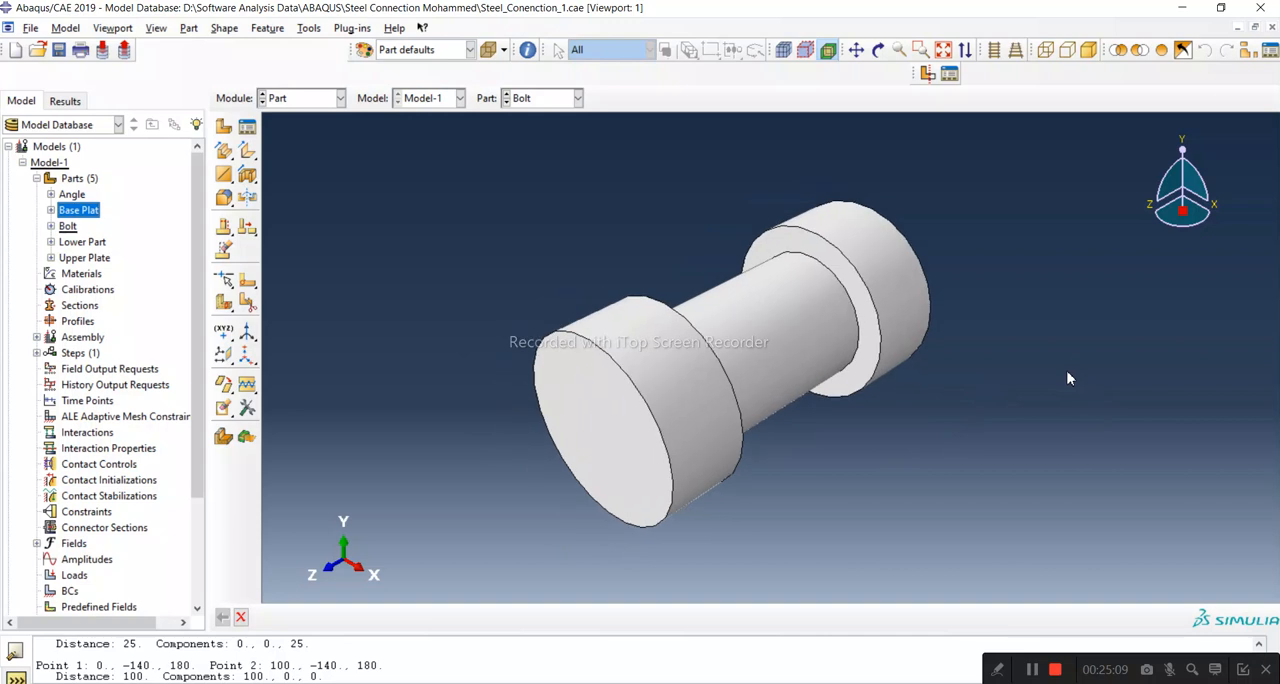
{"action": "scroll", "coordinate": [743, 320], "scroll_direction": "up", "scroll_amount": 2}
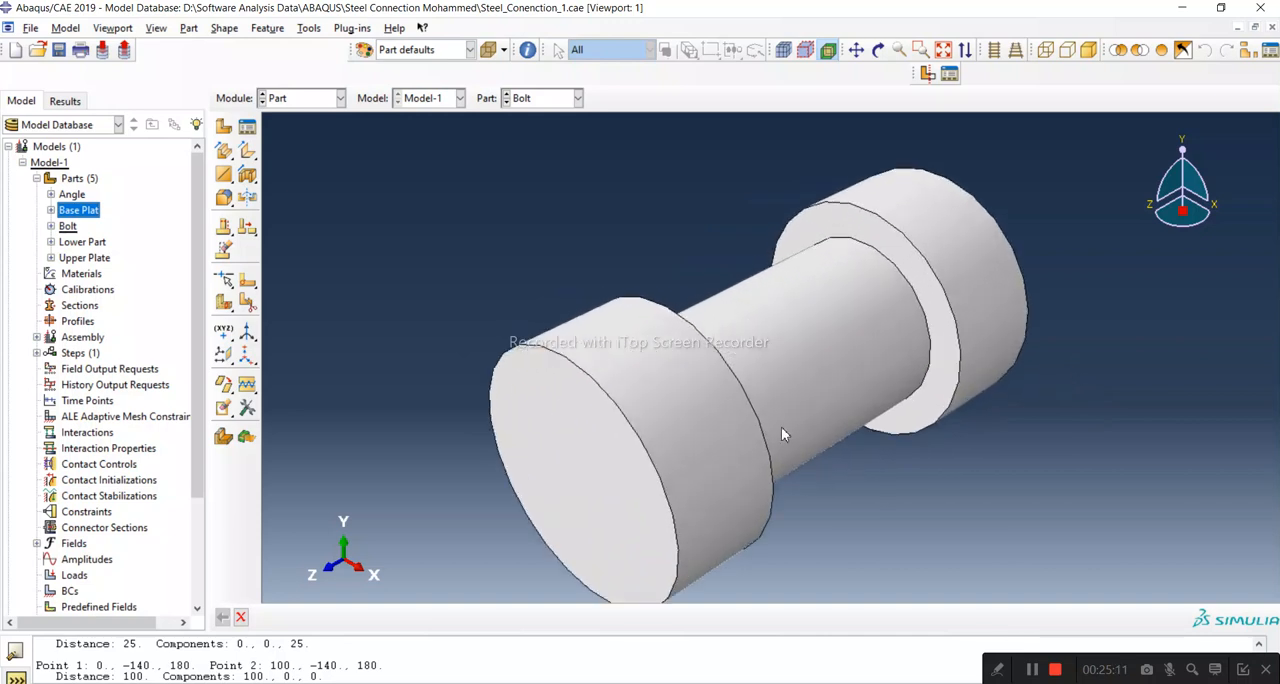
{"action": "scroll", "coordinate": [962, 364], "scroll_direction": "down", "scroll_amount": 2}
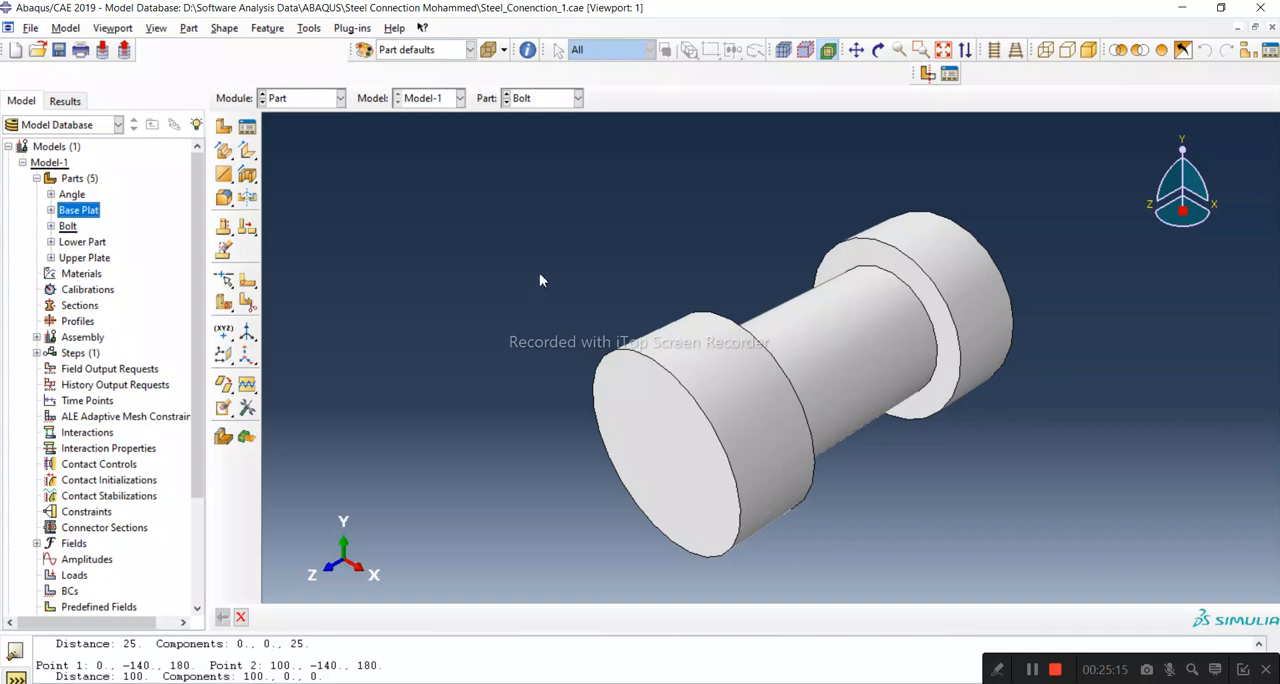
{"action": "scroll", "coordinate": [540, 280], "scroll_direction": "down", "scroll_amount": 2}
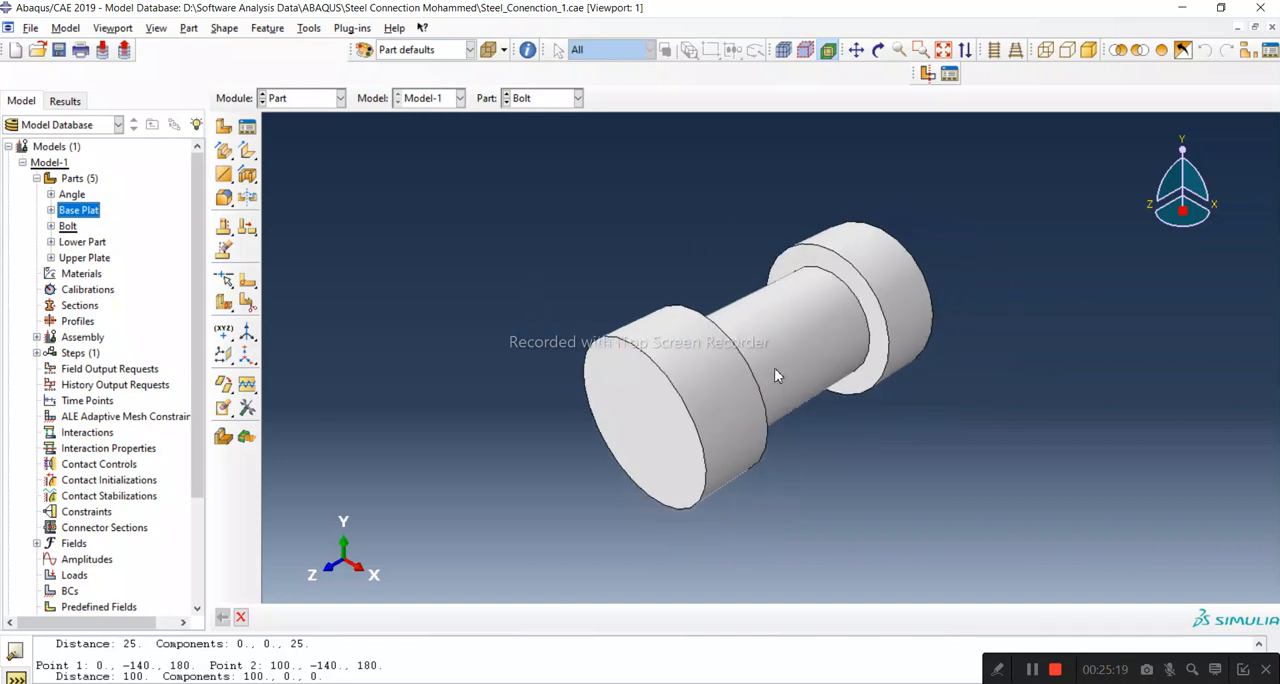
{"action": "scroll", "coordinate": [777, 369], "scroll_direction": "down", "scroll_amount": 1}
{"action": "scroll", "coordinate": [770, 360], "scroll_direction": "up", "scroll_amount": 3}
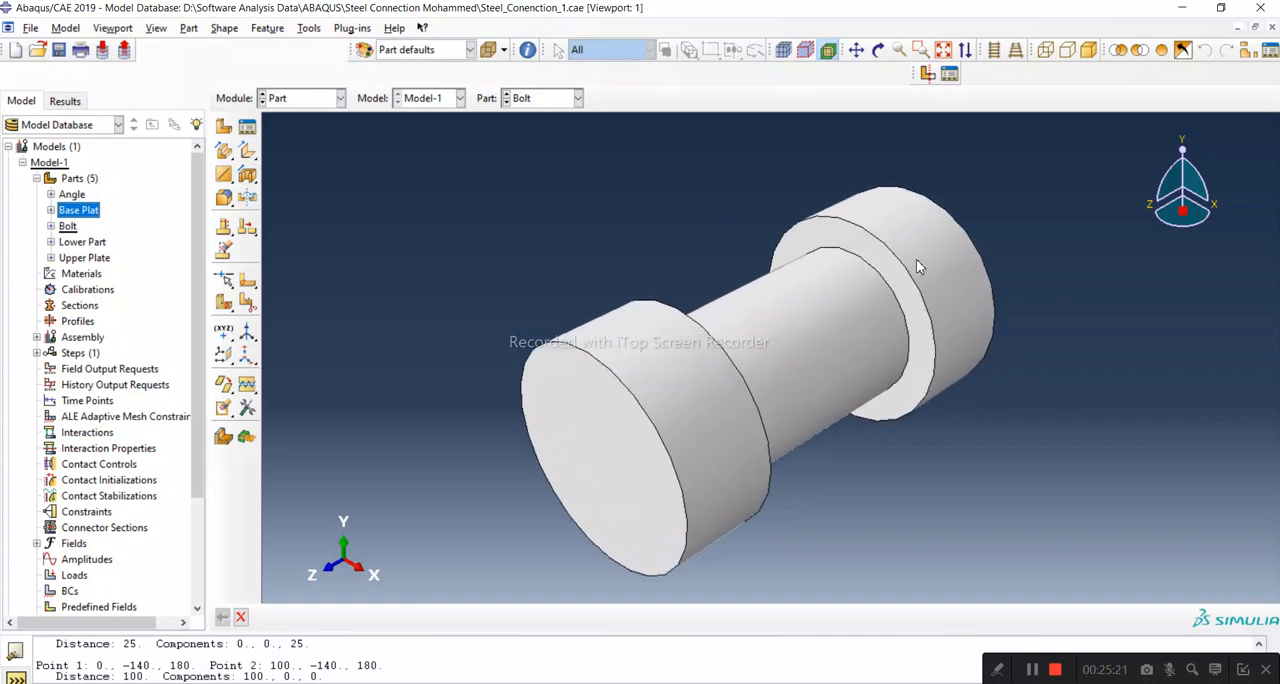